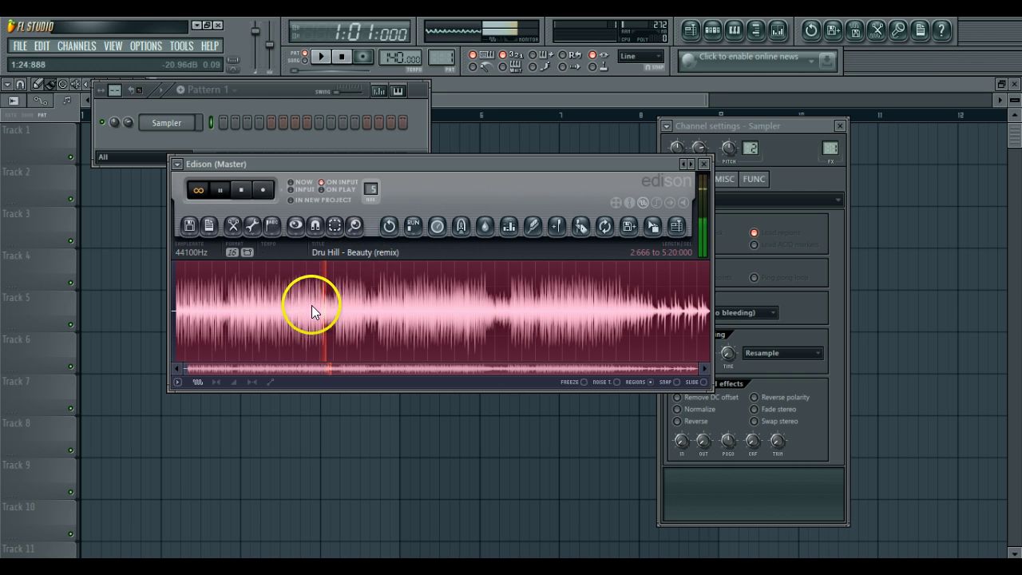
# Audition the song in Edison from several points, including 2:46:666 and 2:59:555, to find a passage to loop.
pyautogui.press('space')
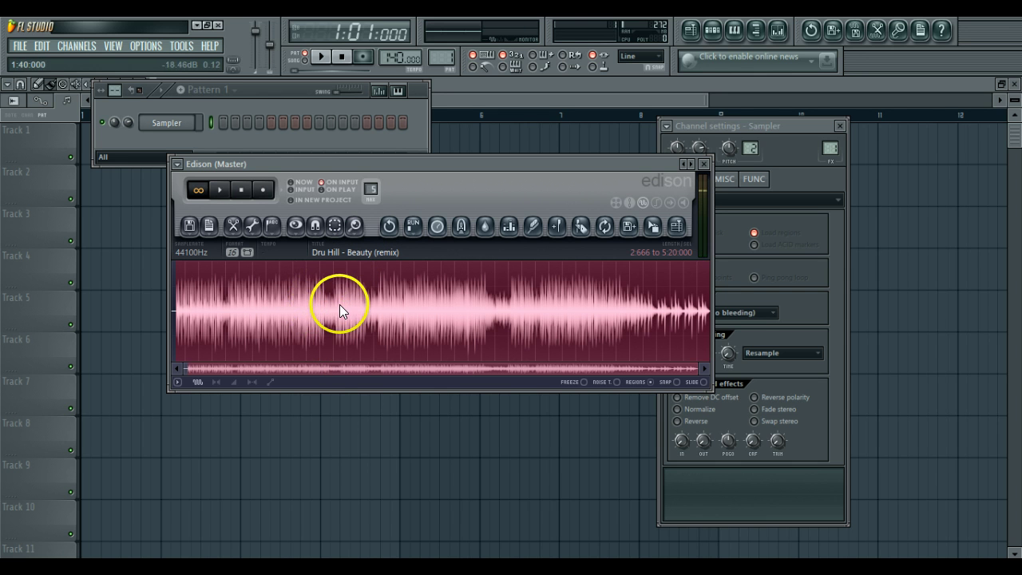
pyautogui.click(337, 304)
pyautogui.click(376, 301)
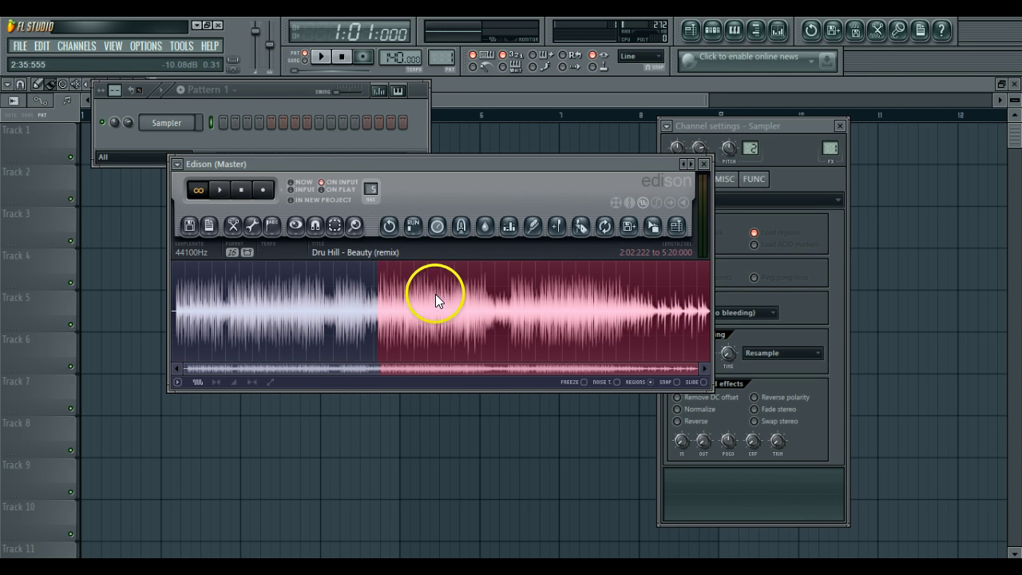
pyautogui.click(452, 299)
pyautogui.press('space')
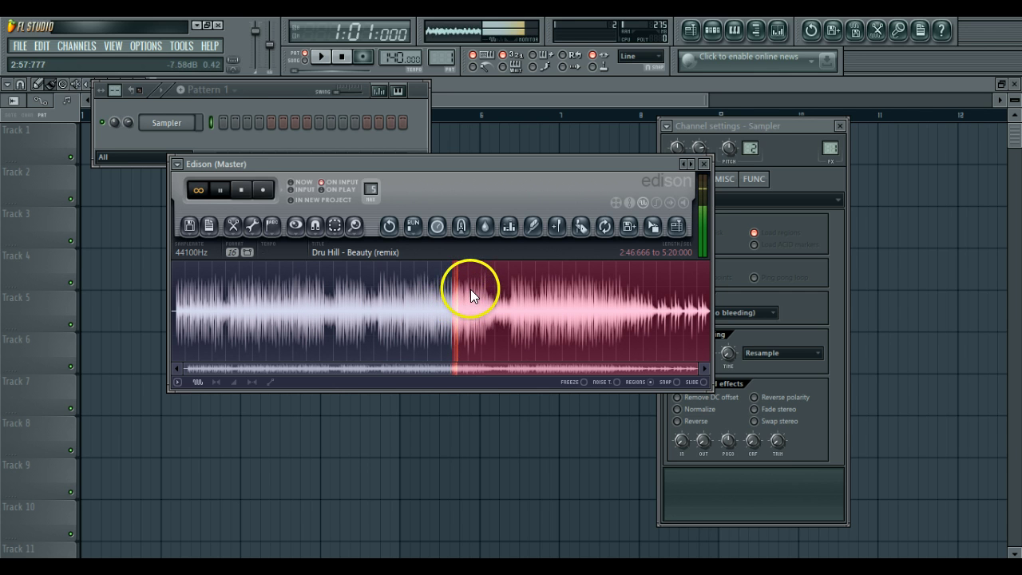
pyautogui.click(474, 287)
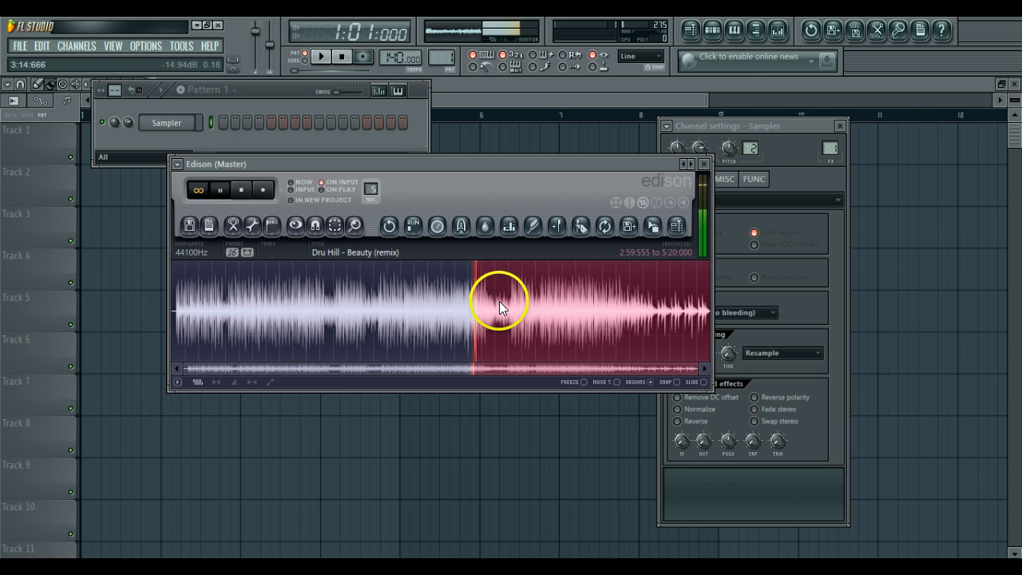
# Audition the passages starting at 3:28:397, 3:34:513 and 3:39:286 in a closer view of the waveform.
pyautogui.scroll(1, 499, 301)
pyautogui.scroll(2, 499, 301)
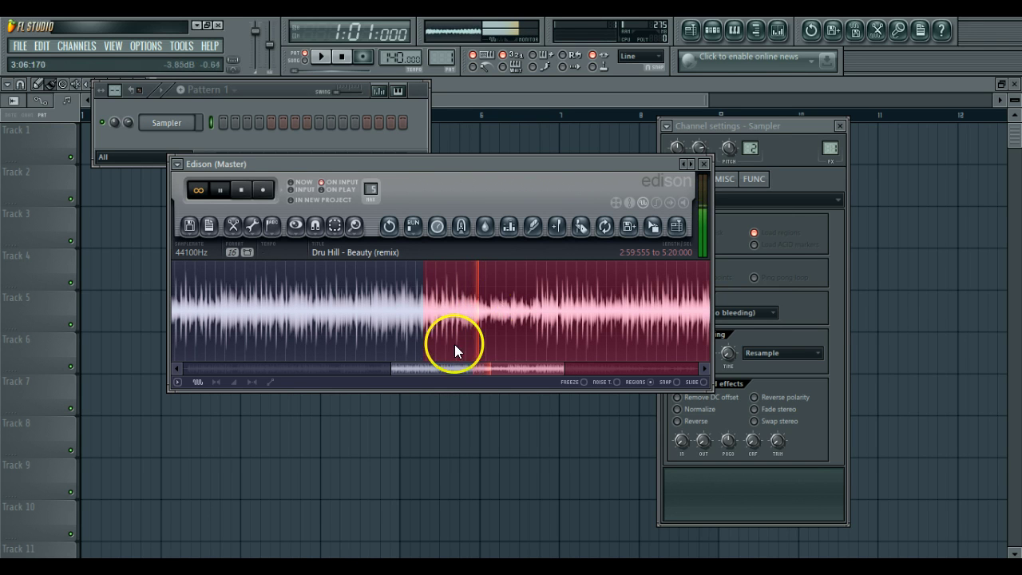
pyautogui.moveTo(448, 369); pyautogui.dragTo(456, 369)
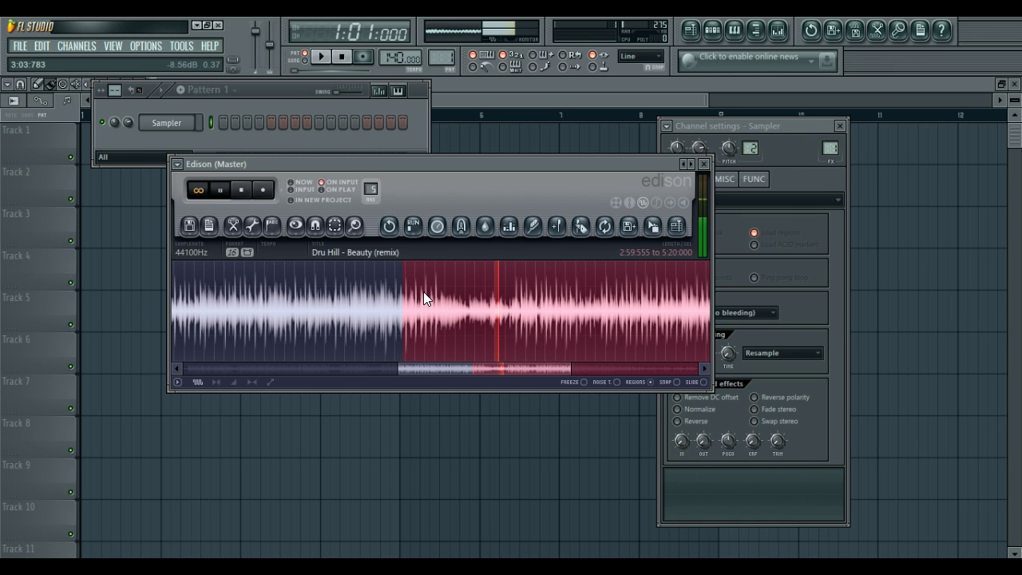
pyautogui.moveTo(439, 368); pyautogui.dragTo(472, 369)
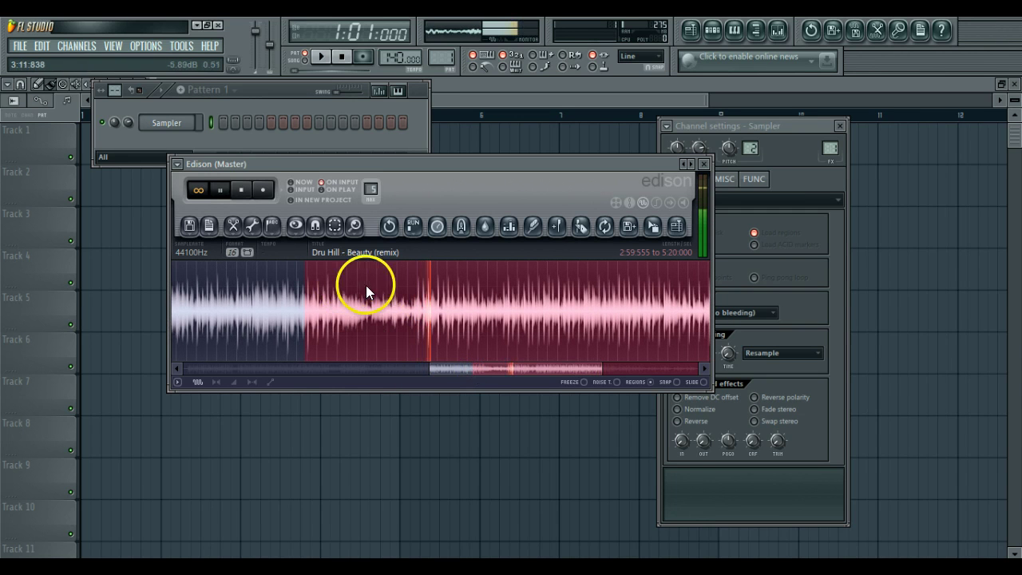
pyautogui.click(449, 297)
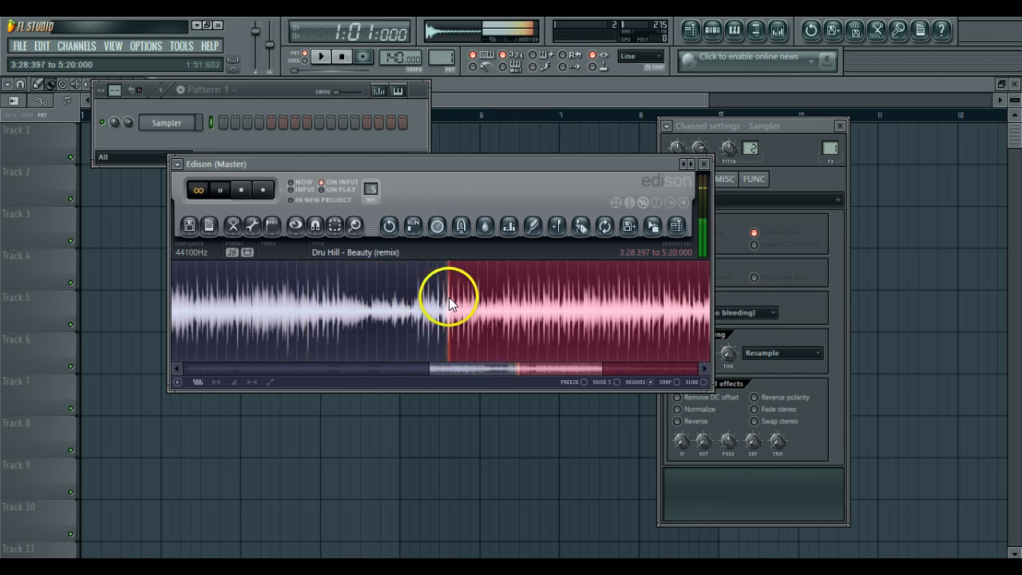
pyautogui.click(479, 297)
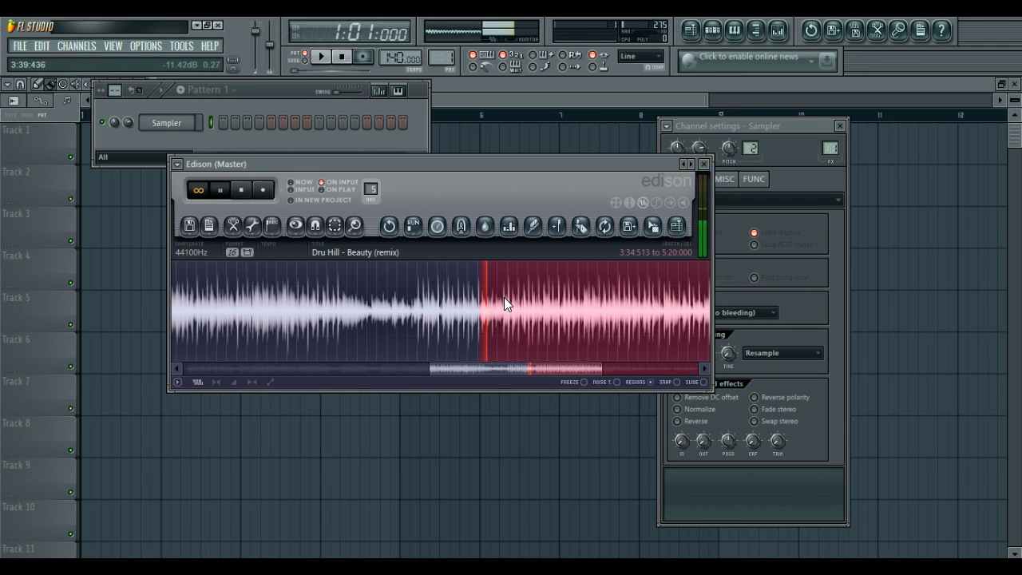
pyautogui.click(503, 302)
# Audition the last part of the song from several points, including 4:24:785 and 4:10:762.
pyautogui.moveTo(575, 369); pyautogui.dragTo(617, 368)
pyautogui.click(428, 276)
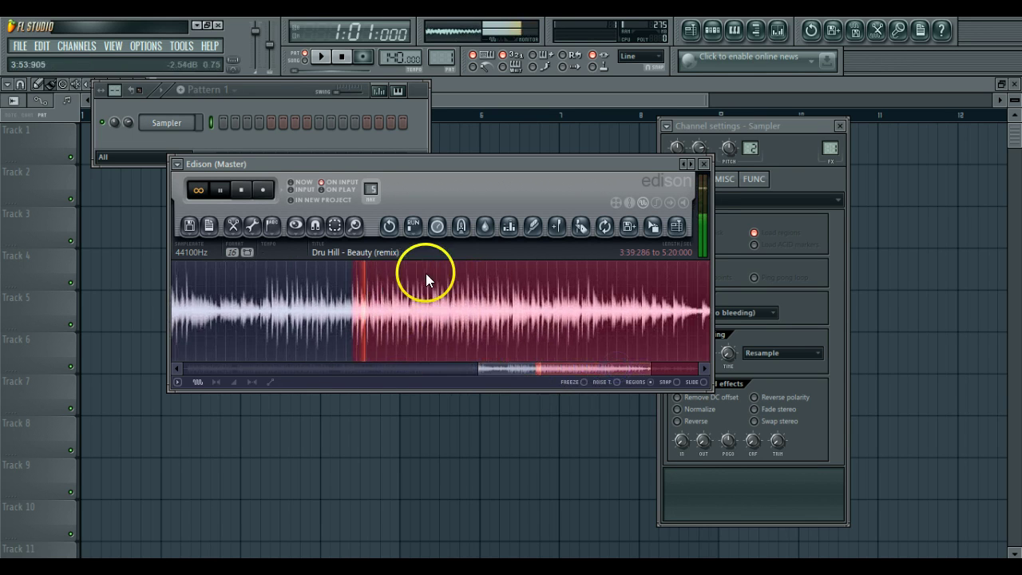
pyautogui.click(520, 276)
pyautogui.click(580, 275)
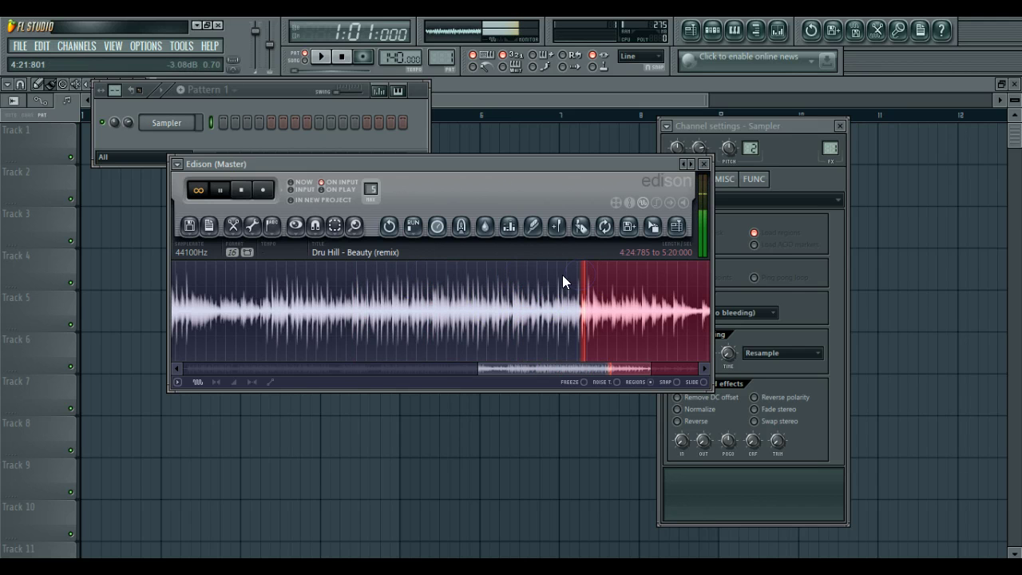
pyautogui.click(510, 290)
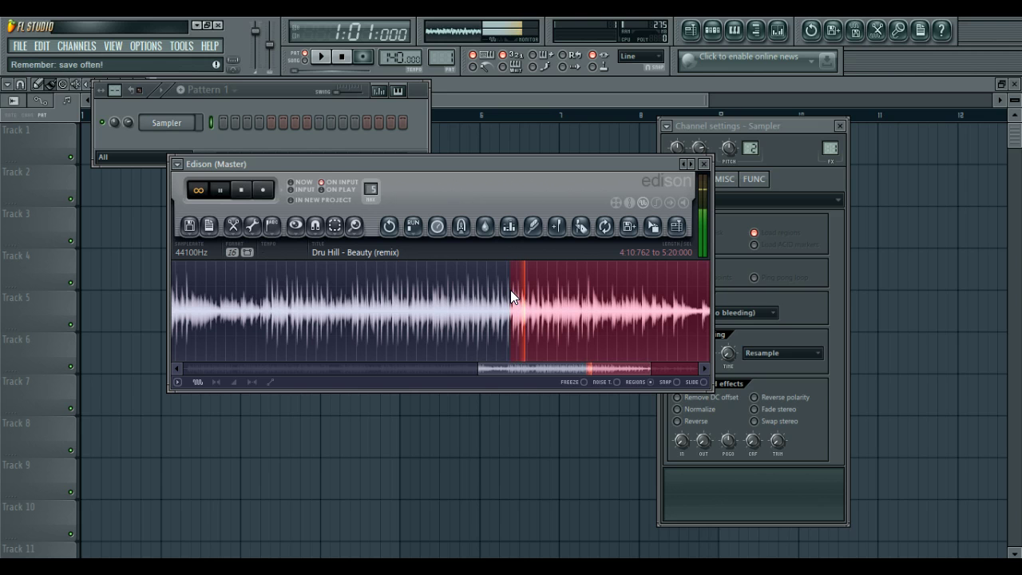
# Move the selection start to 4:11:210, just before the beat, and check it by ear in a close-up view.
pyautogui.click(515, 344)
pyautogui.moveTo(545, 371); pyautogui.dragTo(566, 369)
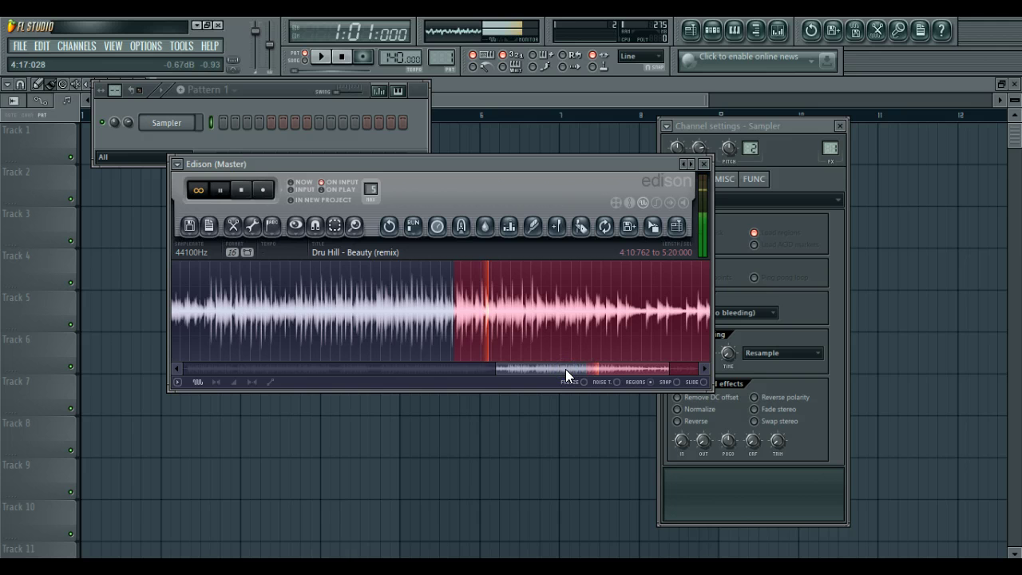
pyautogui.click(459, 291)
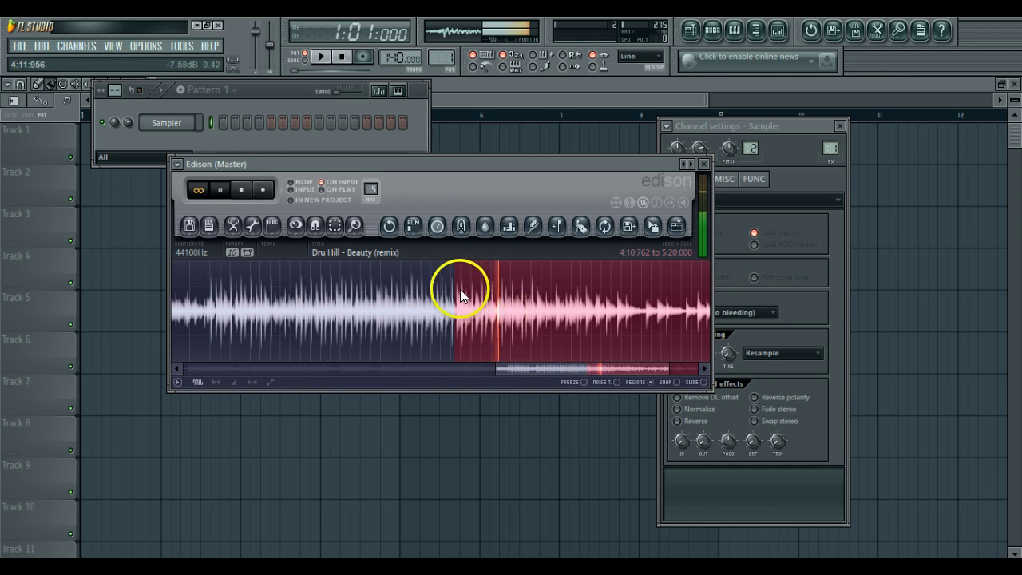
pyautogui.click(456, 302)
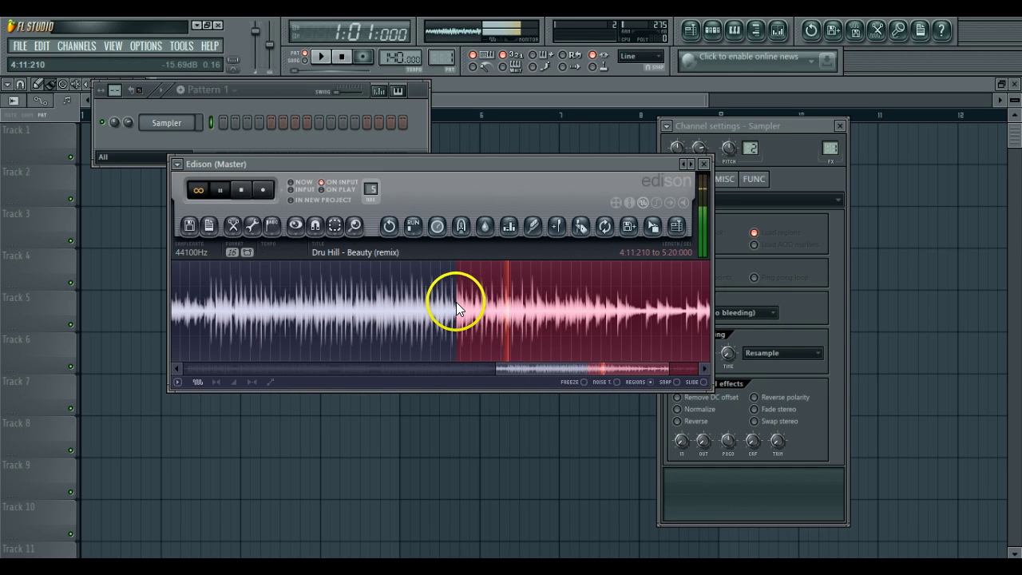
pyautogui.press('space')
pyautogui.press('space')
pyautogui.scroll(8, 456, 302)
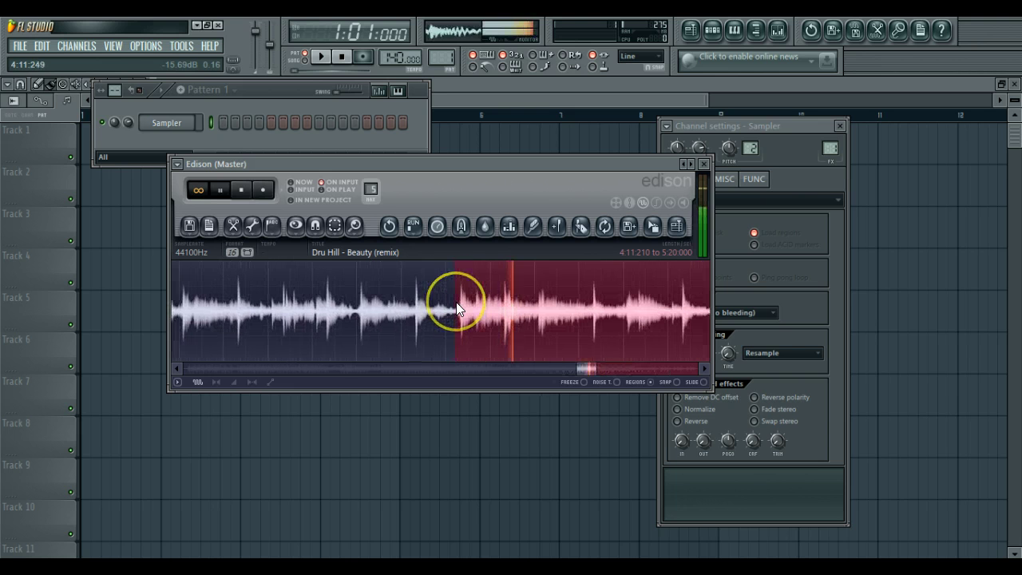
pyautogui.click(458, 308)
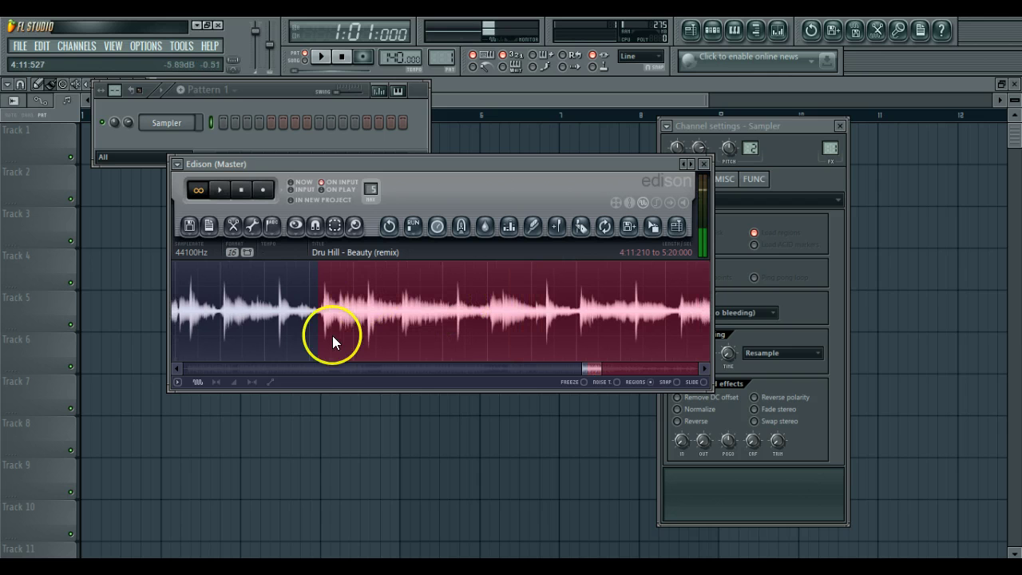
pyautogui.press('space')
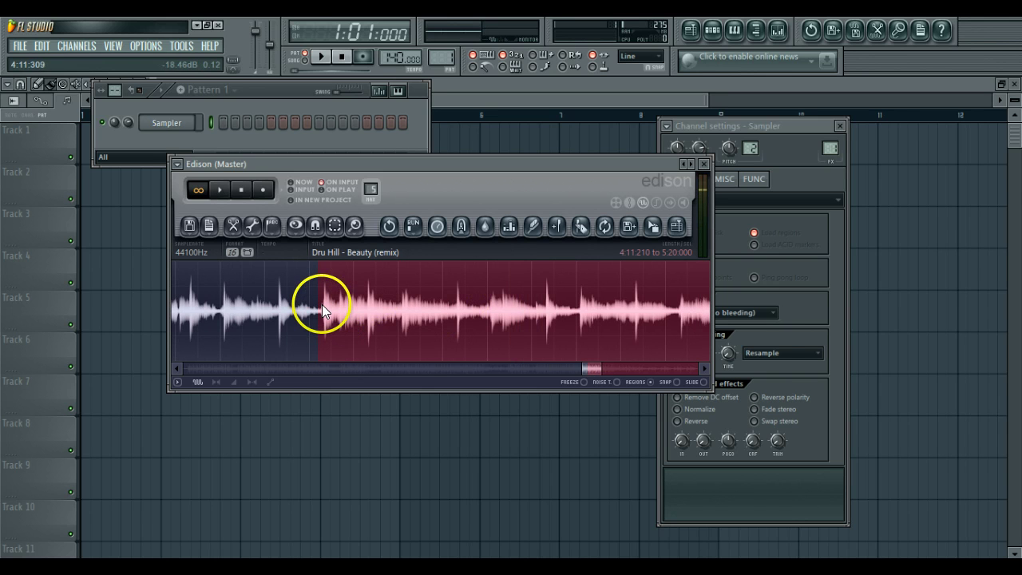
# Add a marker at 4:11:309 for the loop start and play from it.
pyautogui.click(322, 305)
pyautogui.click(557, 226)
pyautogui.press('space')
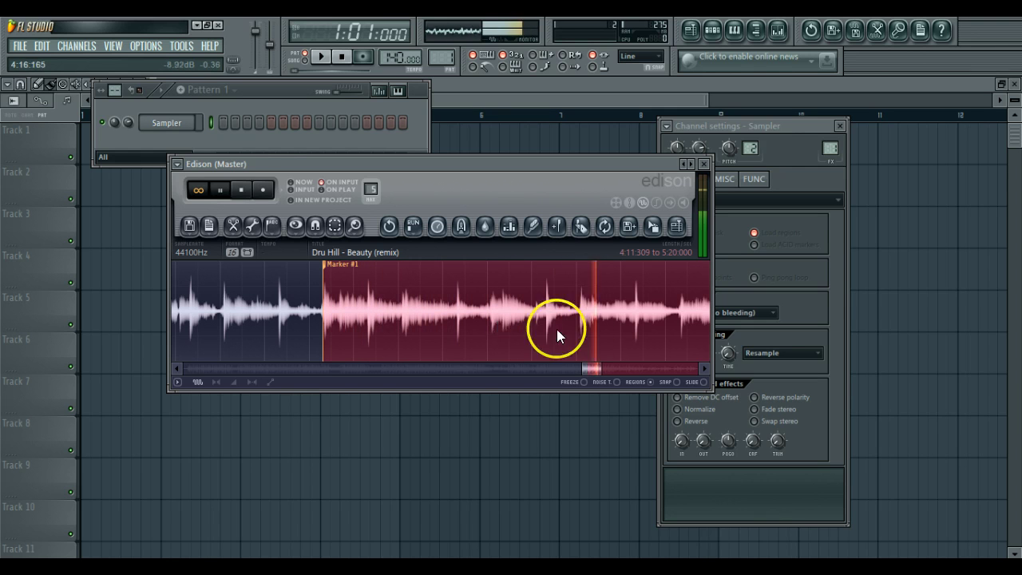
# Find the loop's end by ear and add a second marker at 4:19:241.
pyautogui.click(399, 339)
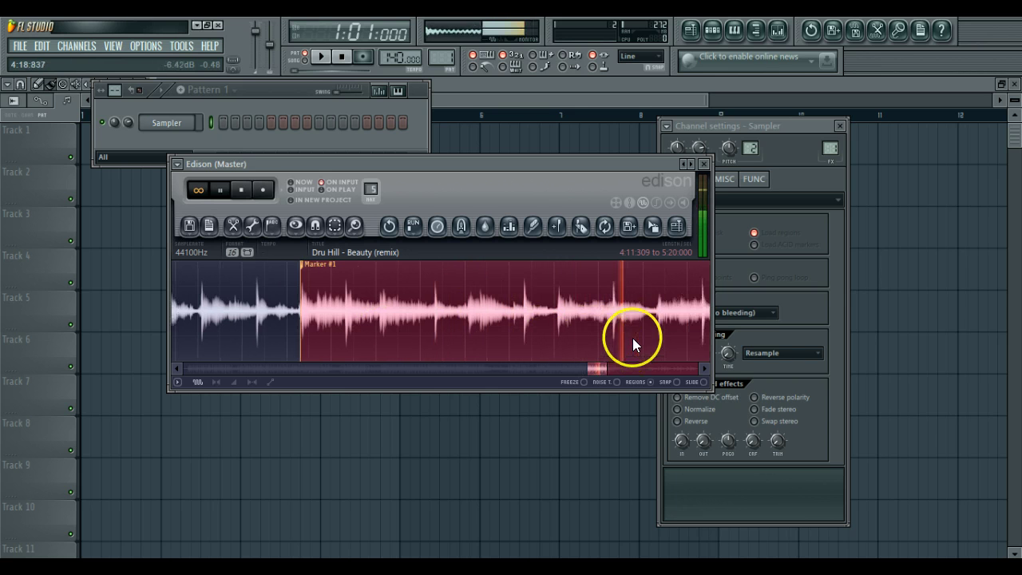
pyautogui.moveTo(632, 339); pyautogui.dragTo(570, 314)
pyautogui.click(538, 306)
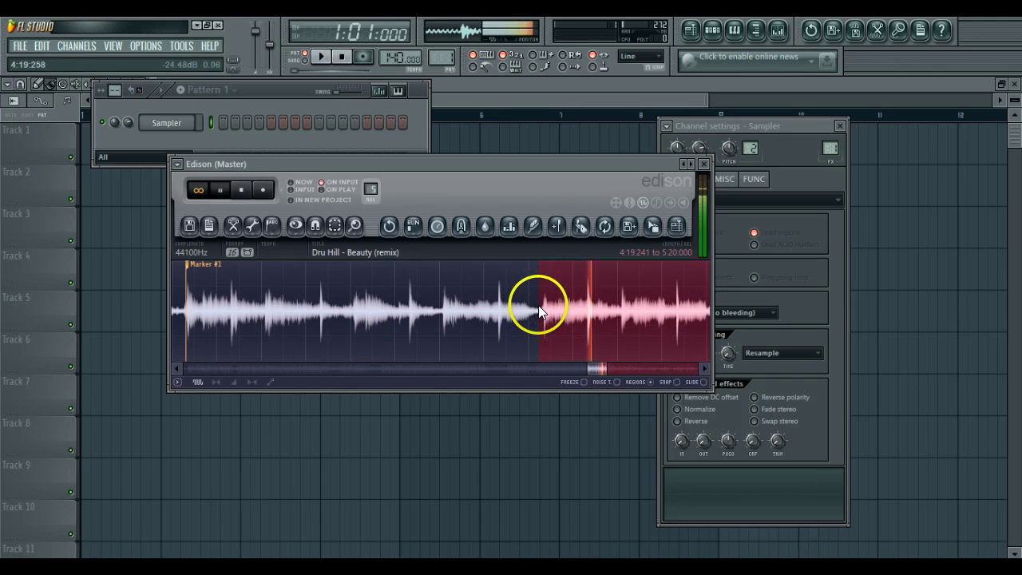
pyautogui.click(550, 224)
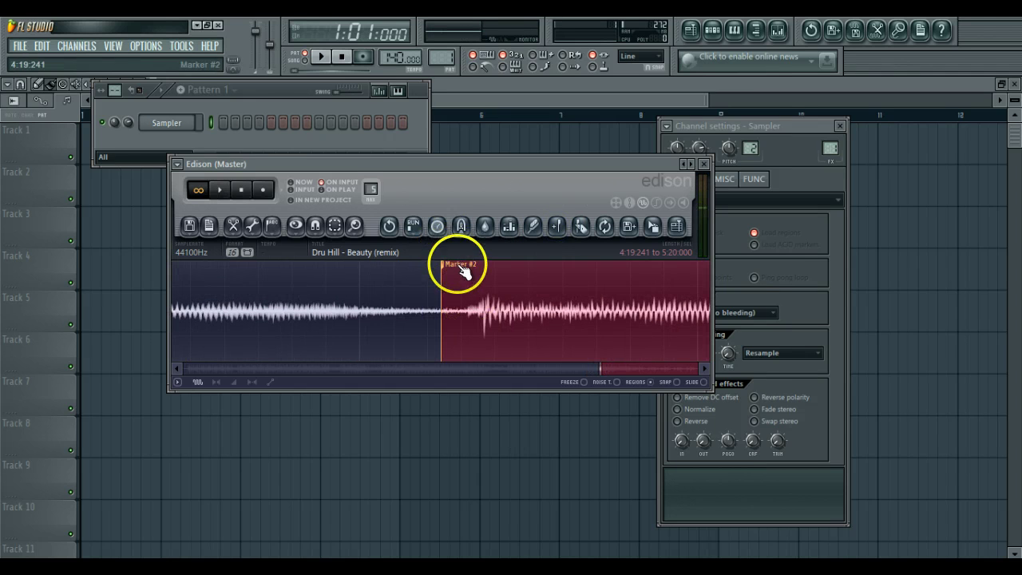
# Move the second marker onto the start of the beat at 4:19:351, checking the position by ear.
pyautogui.moveTo(462, 270); pyautogui.dragTo(489, 271)
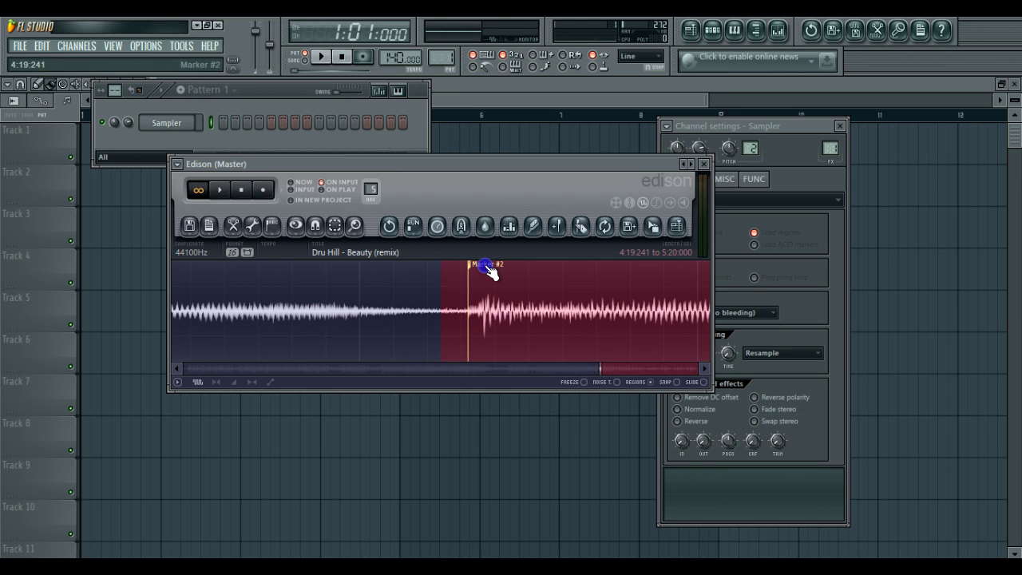
pyautogui.click(489, 271)
pyautogui.press('space')
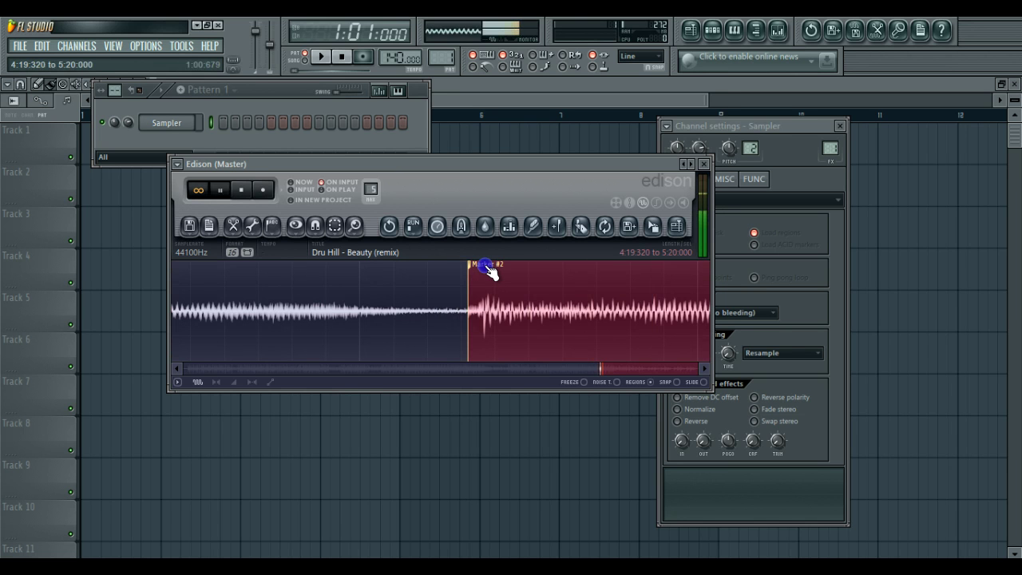
pyautogui.moveTo(489, 272); pyautogui.dragTo(499, 273)
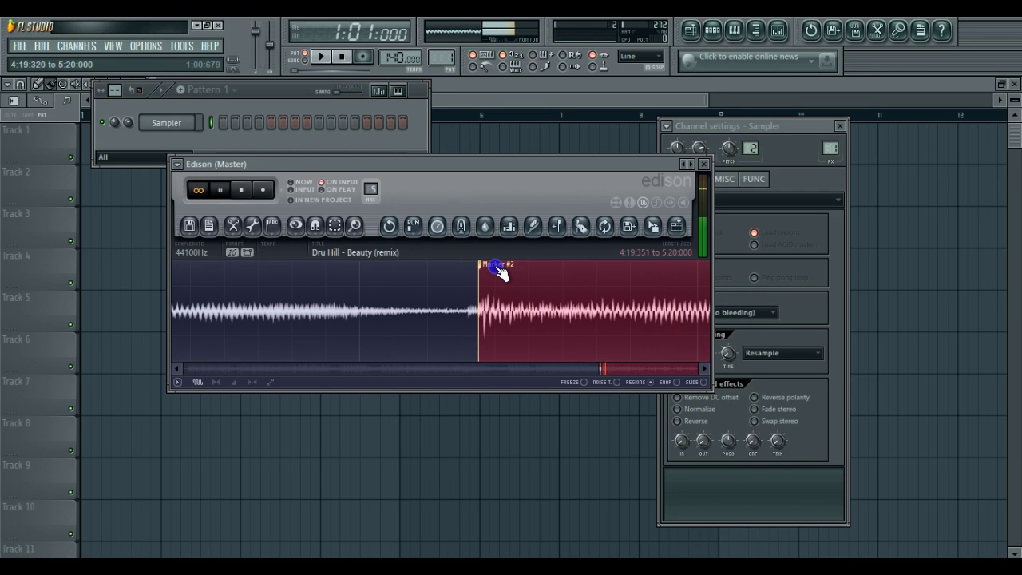
pyautogui.press('space')
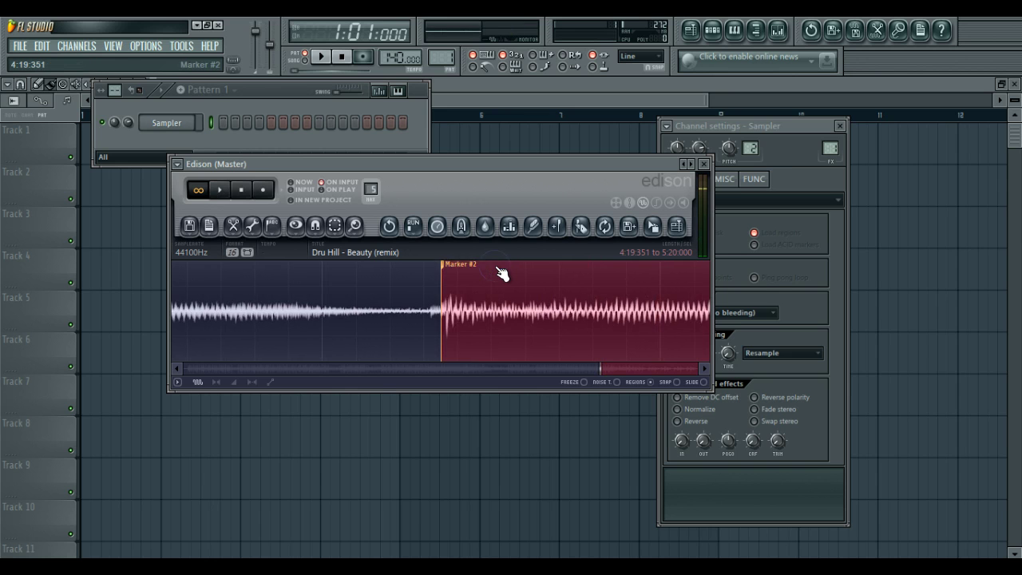
# Move the first marker onto the start of the beat at 4:11:353 and play from it.
pyautogui.press('Left')
pyautogui.moveTo(468, 268); pyautogui.dragTo(484, 270)
pyautogui.press('space')
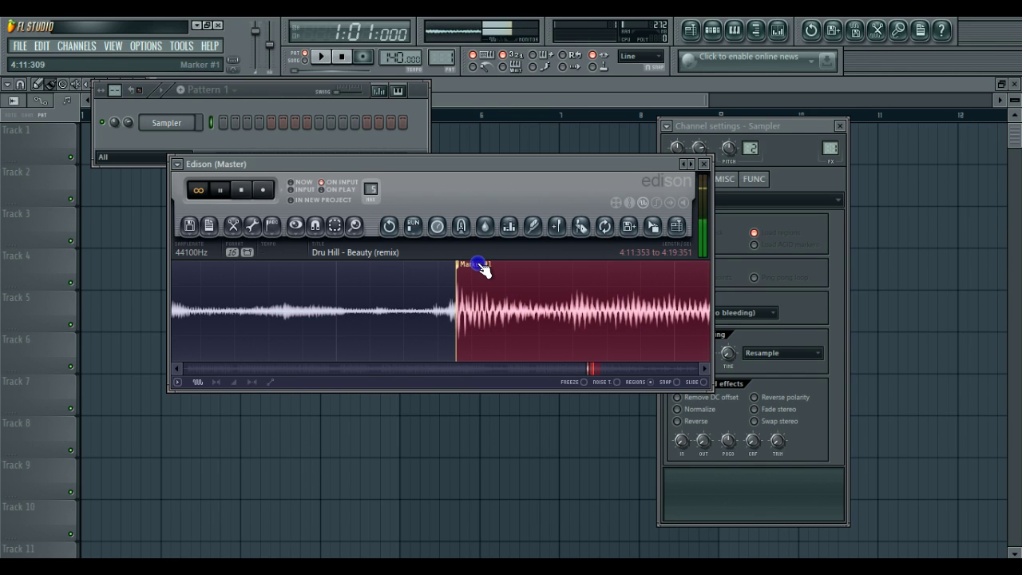
# Select the region between the two markers and play it to check the loop.
pyautogui.hotkey('ctrl', 'Right')
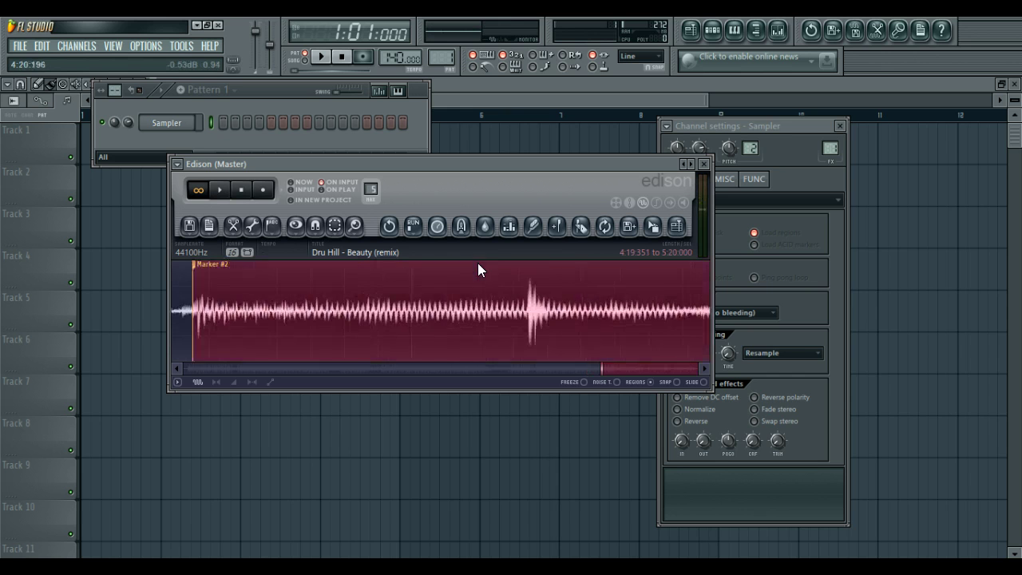
pyautogui.moveTo(603, 369); pyautogui.dragTo(175, 368)
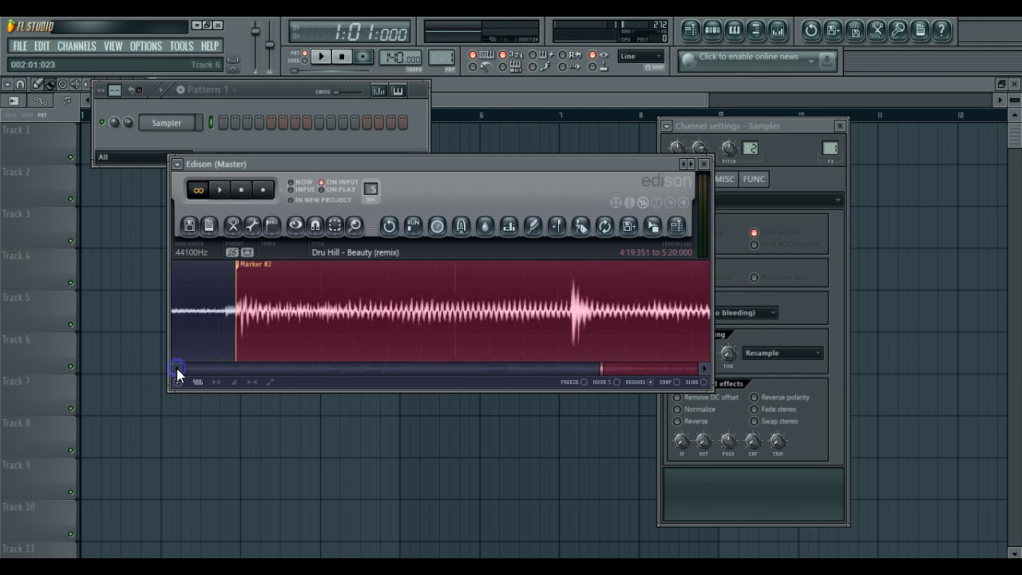
pyautogui.click(270, 265)
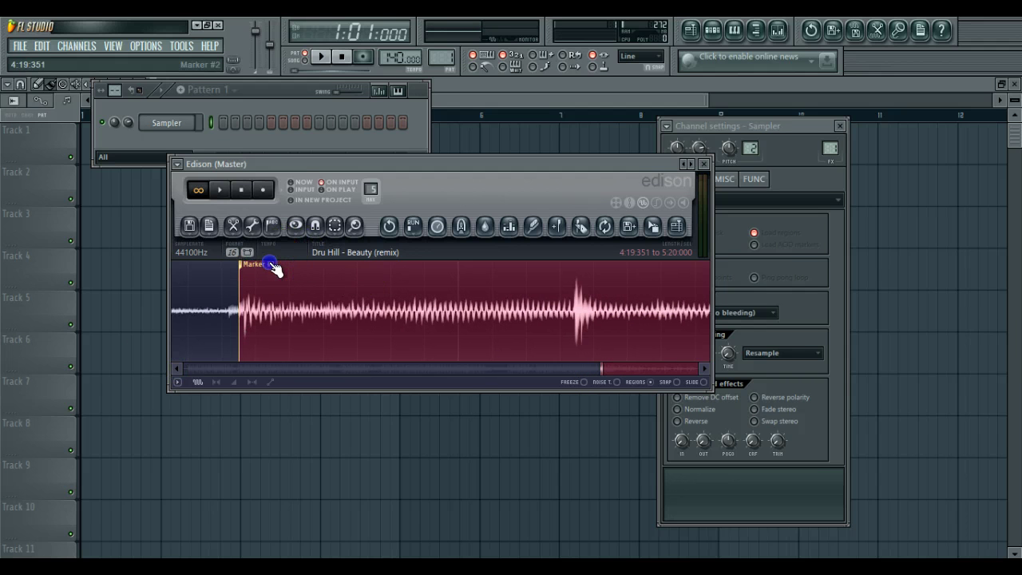
pyautogui.hotkey('ctrl', 'Left')
pyautogui.press('space')
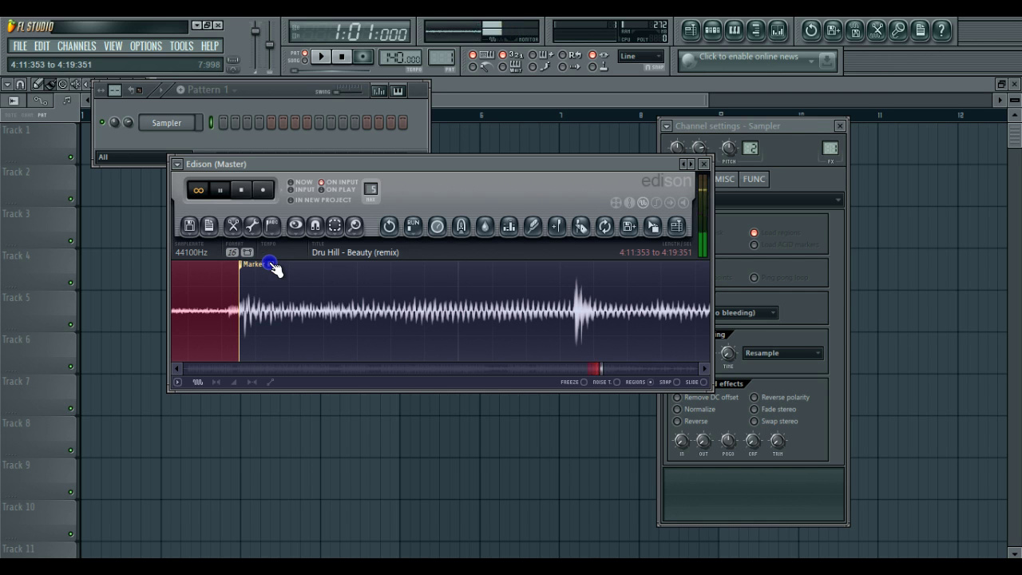
pyautogui.click(269, 263)
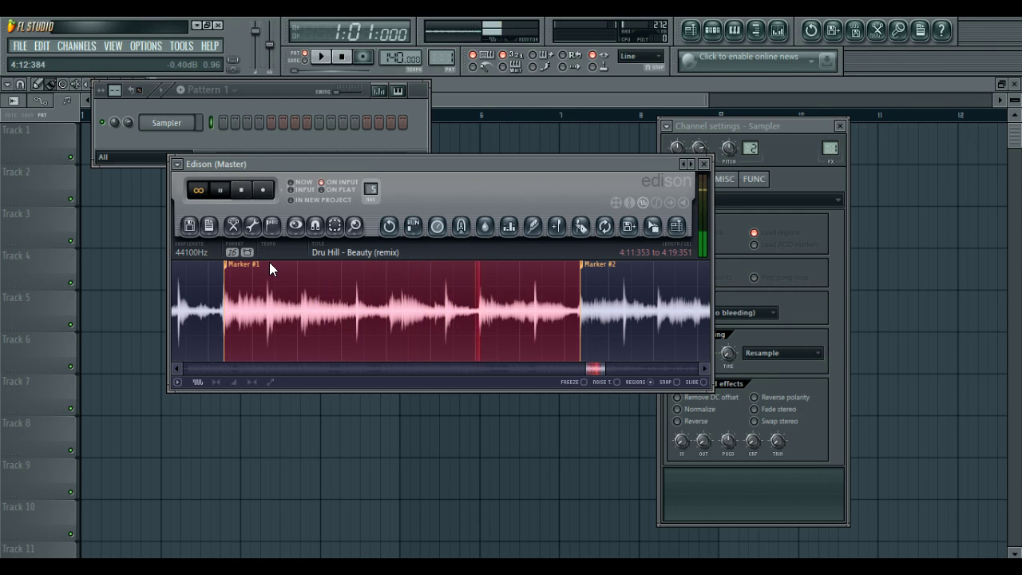
# Select the region from the second marker to the song's end and listen to it.
pyautogui.click(270, 264)
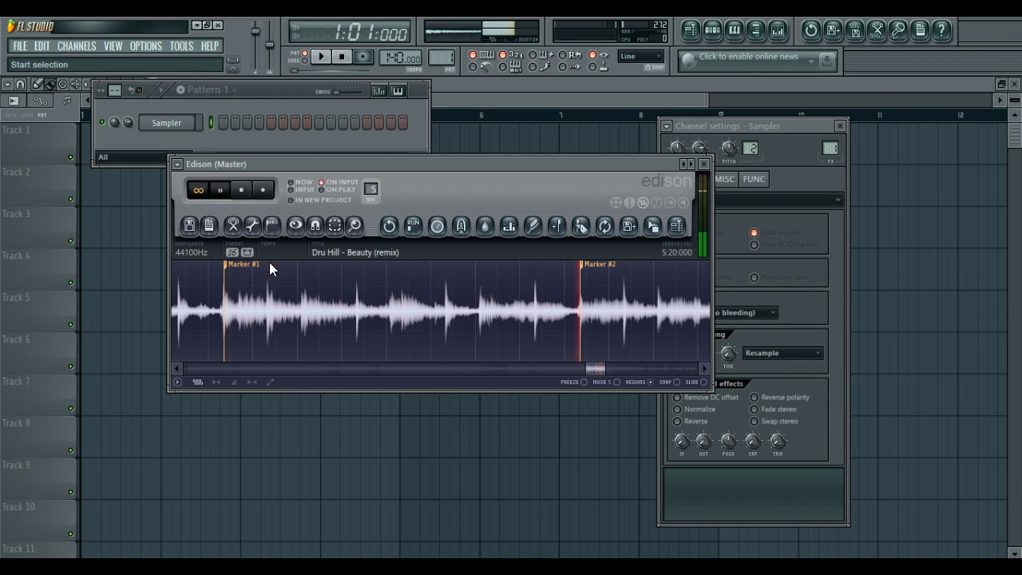
pyautogui.doubleClick(270, 263)
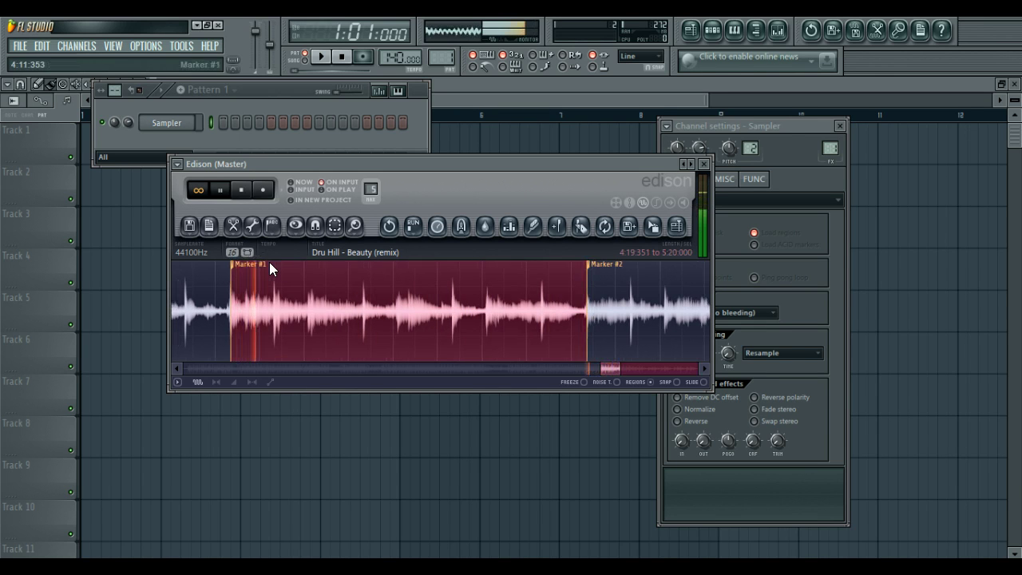
pyautogui.hotkey('ctrl', 'Right')
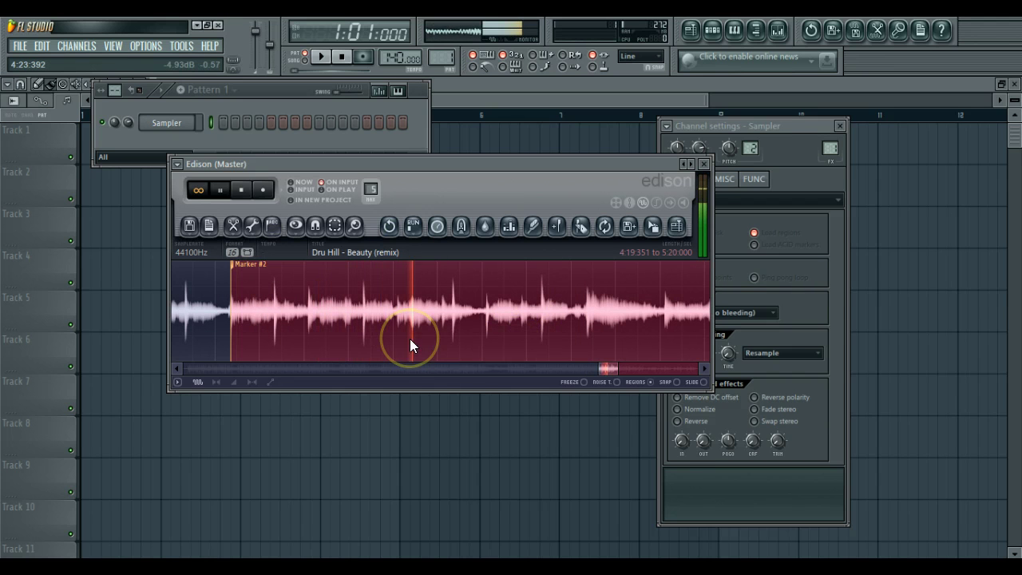
# Find the next loop boundary by ear, place a third marker on that beat at 4:27:347 and play from it.
pyautogui.moveTo(617, 369); pyautogui.dragTo(617, 369)
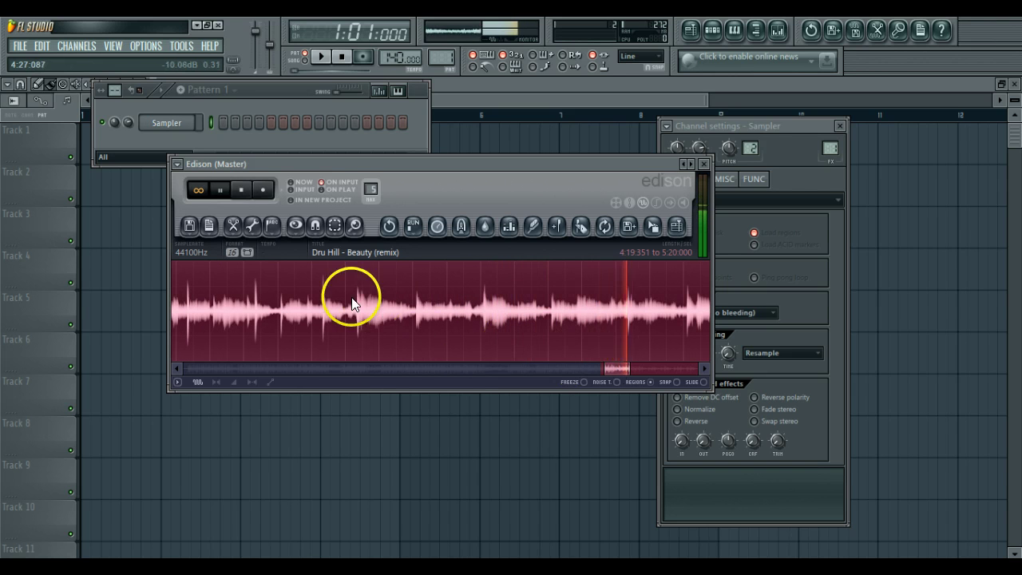
pyautogui.hscroll(2, 352, 305)
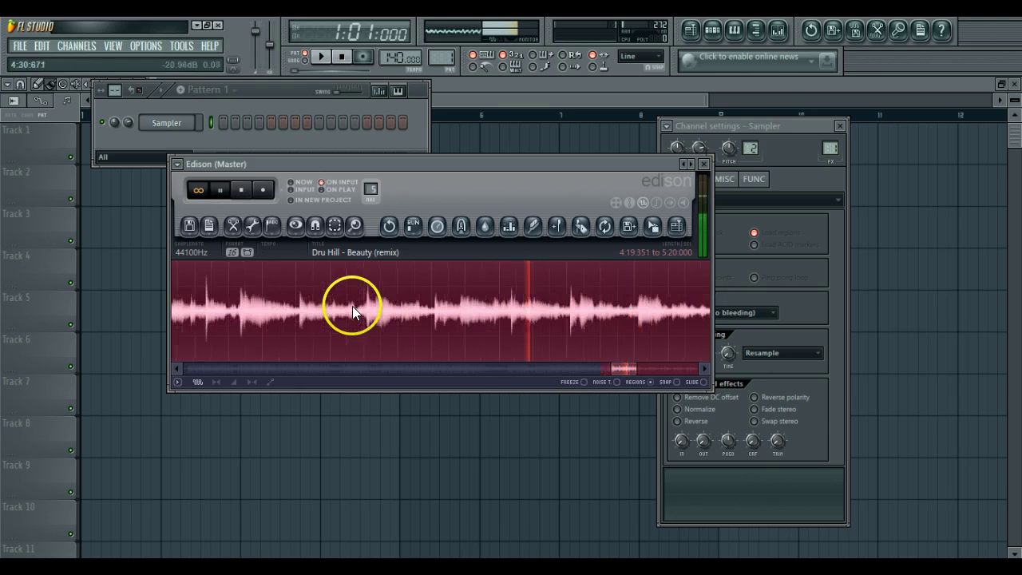
pyautogui.click(219, 304)
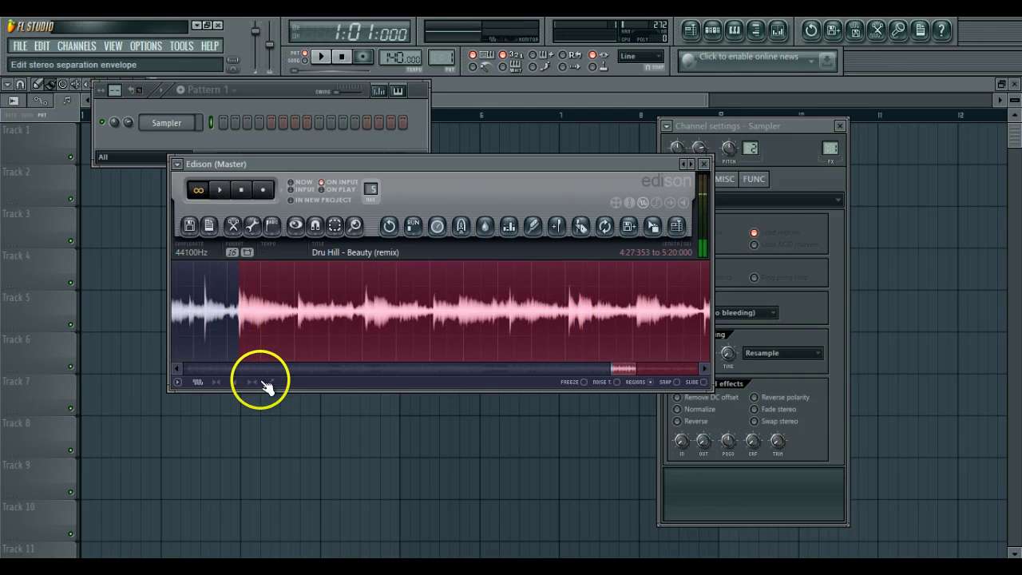
pyautogui.scroll(10, 261, 381)
pyautogui.press('space')
pyautogui.press('space')
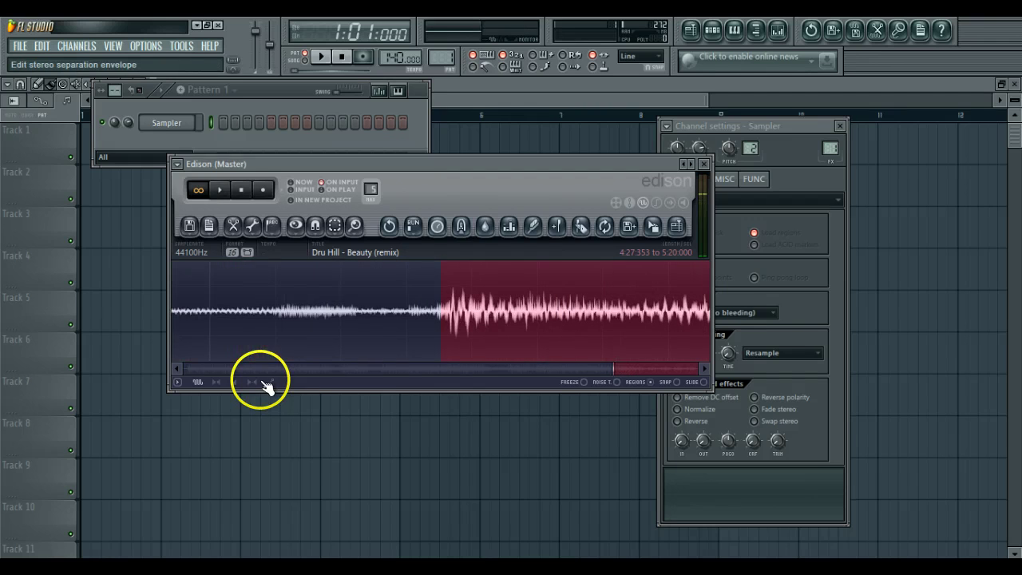
pyautogui.click(557, 225)
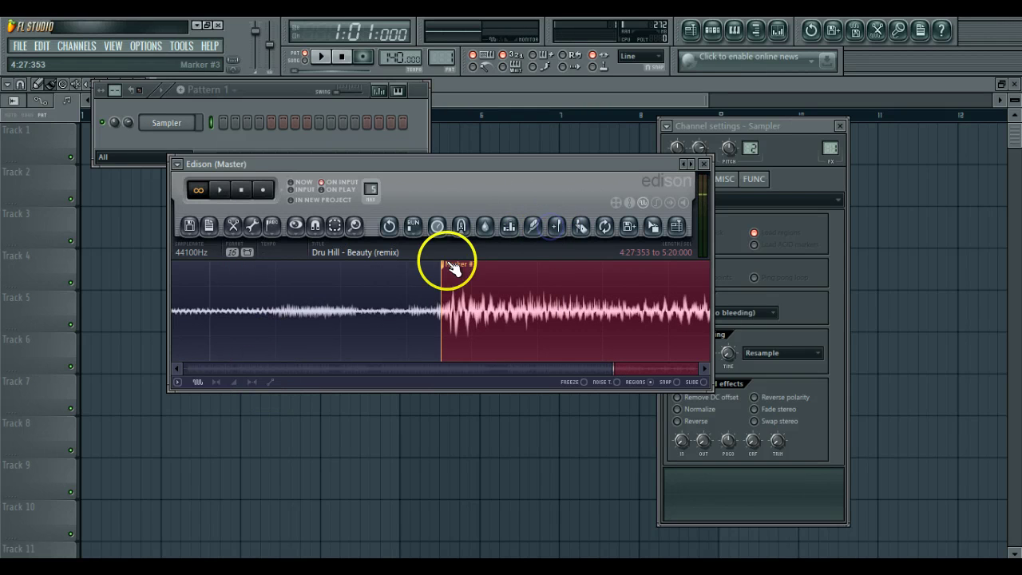
pyautogui.moveTo(451, 270); pyautogui.dragTo(452, 272)
pyautogui.press('space')
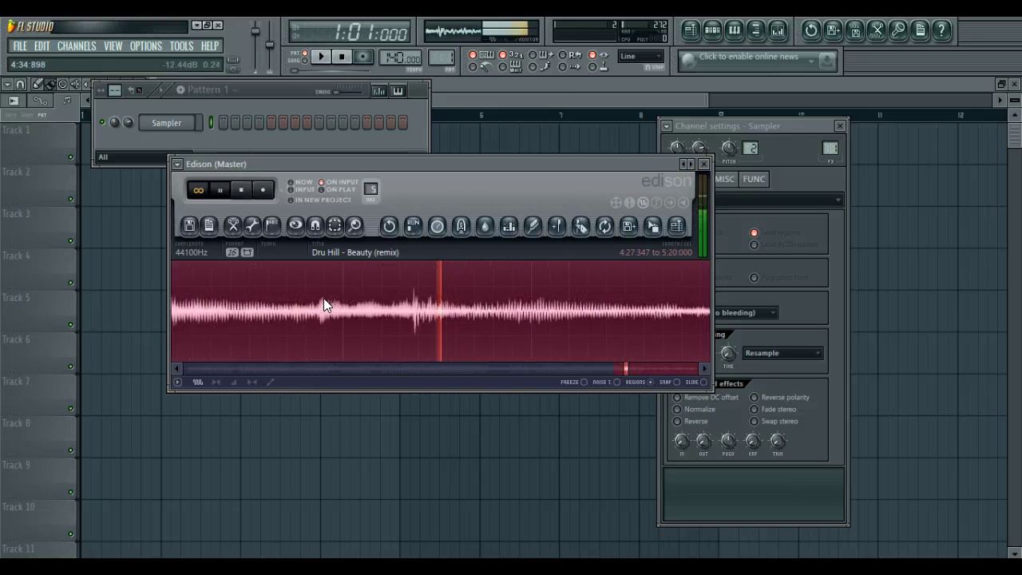
# Locate the end of this passage by ear and add a fourth marker on the beat at 4:35:368.
pyautogui.click(324, 299)
pyautogui.press('space')
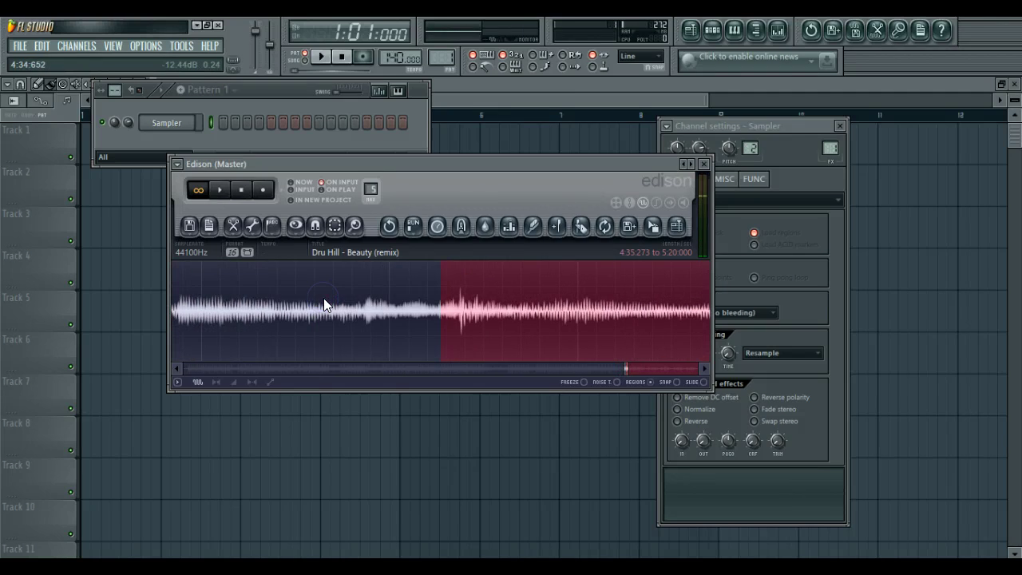
pyautogui.click(458, 304)
pyautogui.click(555, 227)
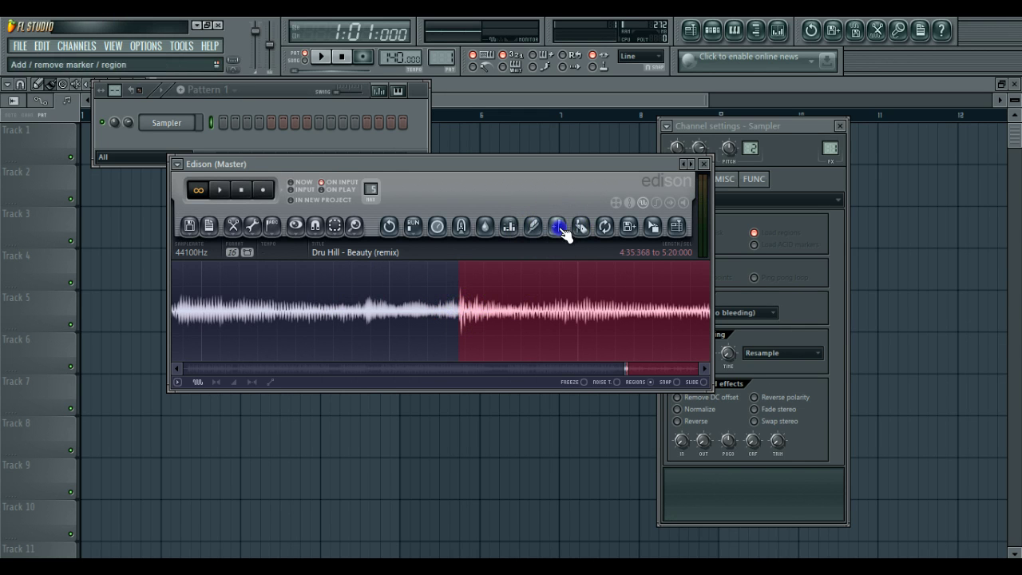
pyautogui.press('space')
pyautogui.scroll(2, 525, 280)
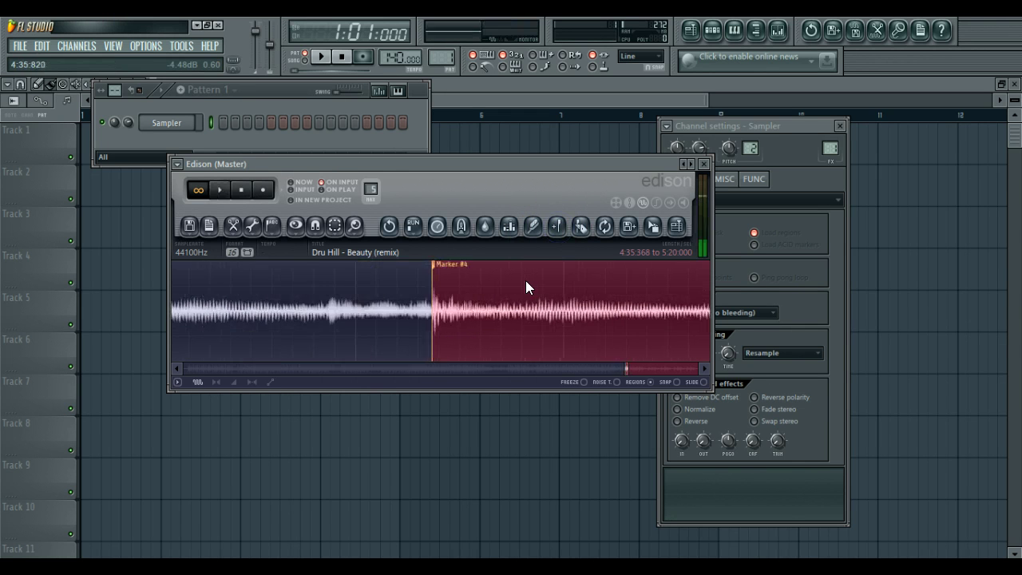
pyautogui.scroll(2, 525, 280)
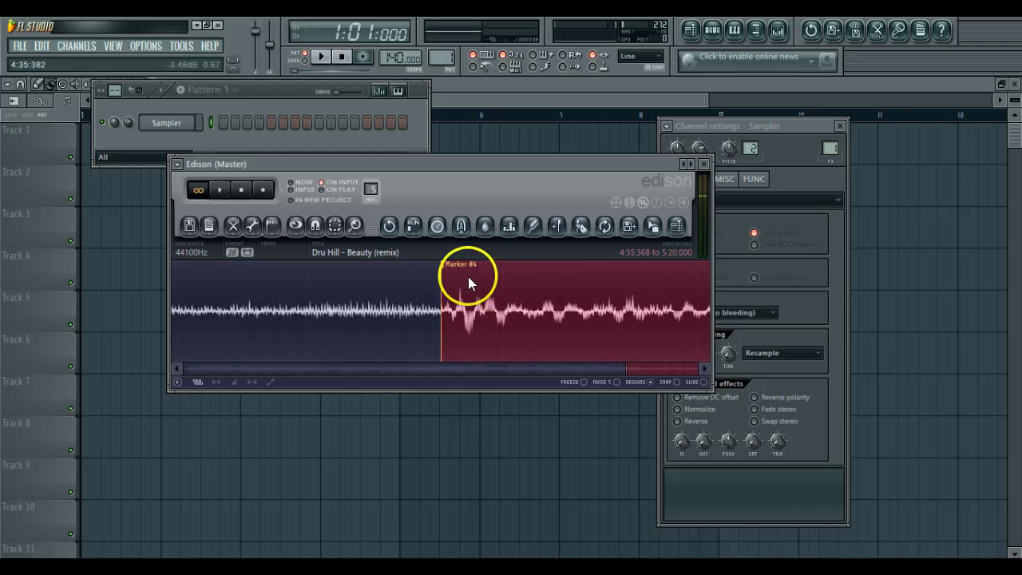
# Play the region between the third and fourth markers to check the loop, and continue listening from the fourth marker.
pyautogui.rightClick(449, 264)
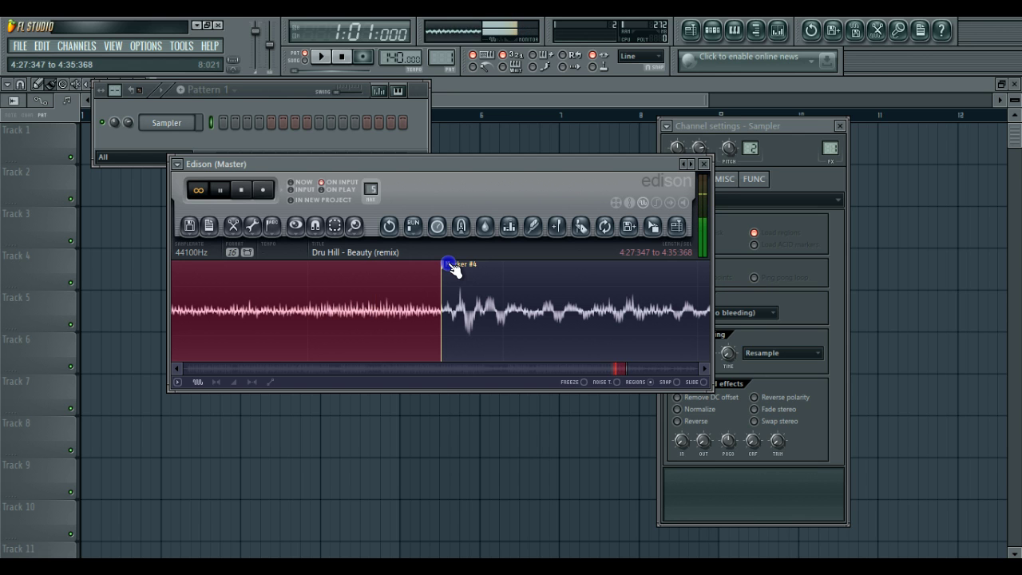
pyautogui.click(450, 266)
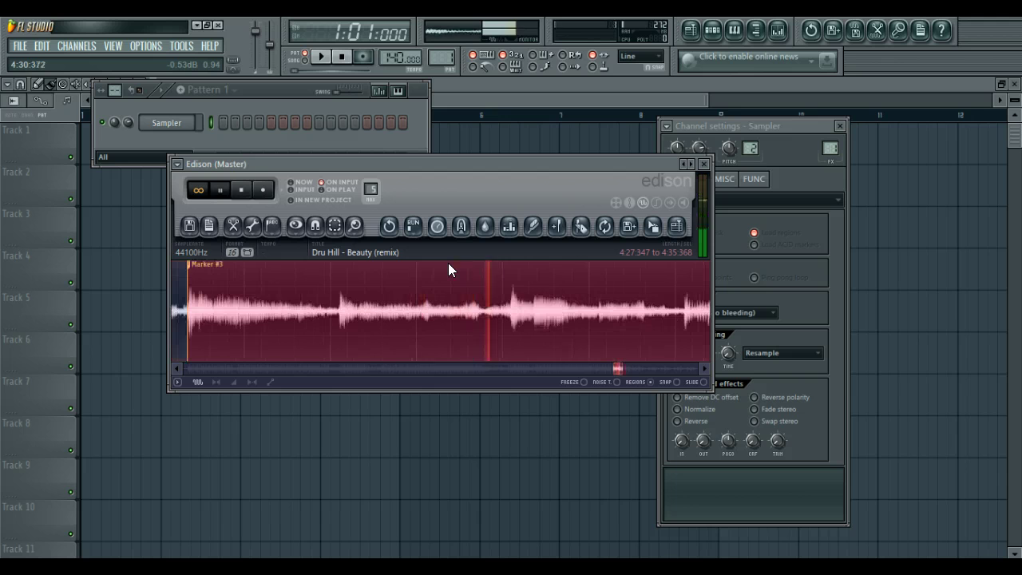
pyautogui.press('Right')
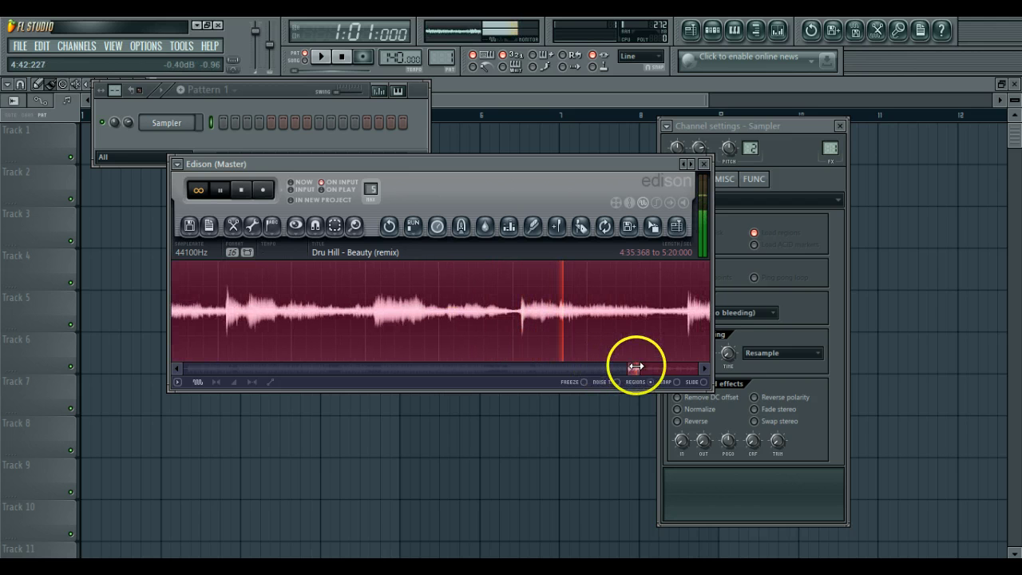
# Place a fifth marker on the start of the beat at 4:43:377 and play from it.
pyautogui.click(550, 305)
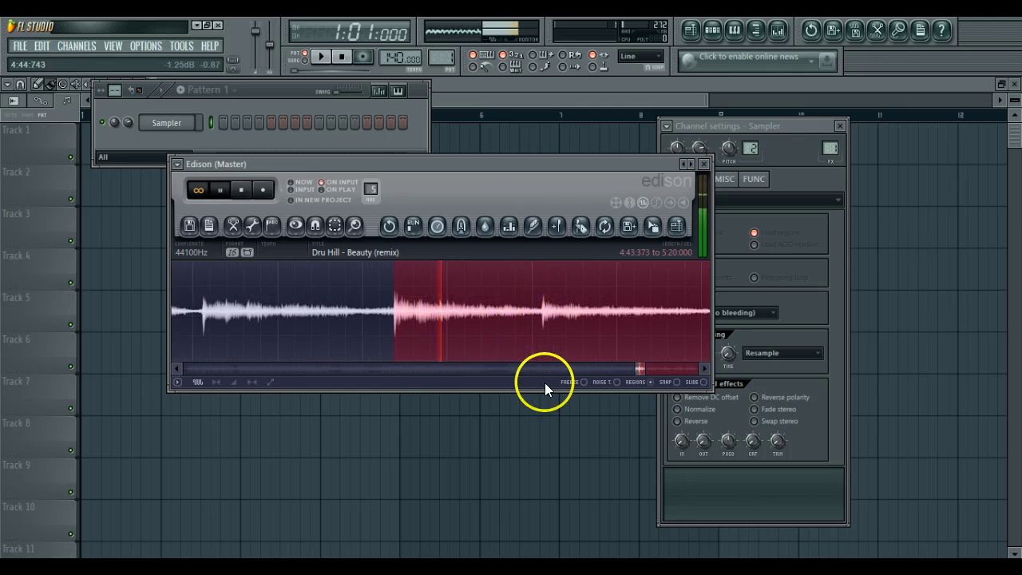
pyautogui.press('space')
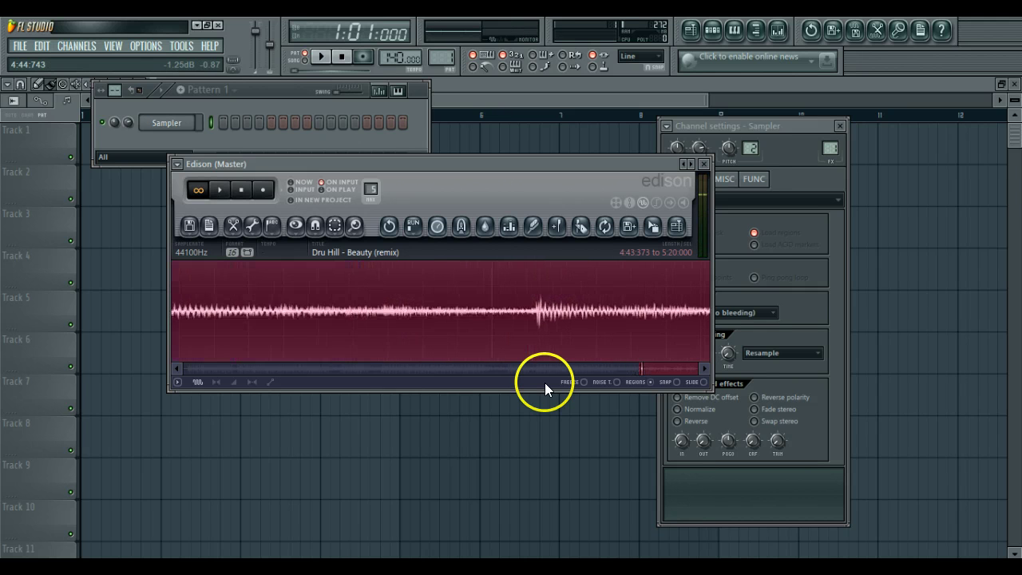
pyautogui.press('space')
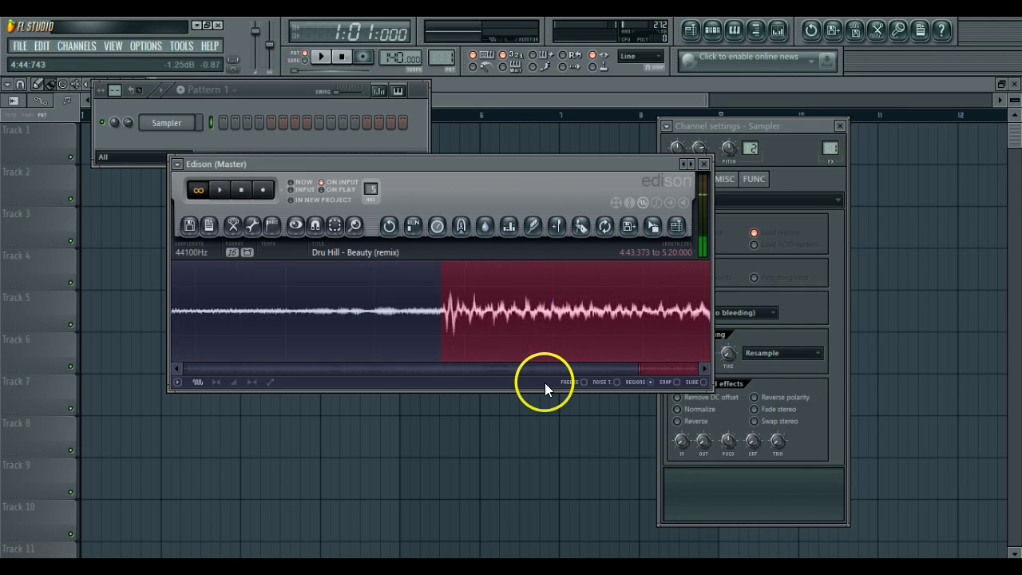
pyautogui.click(556, 224)
pyautogui.click(462, 269)
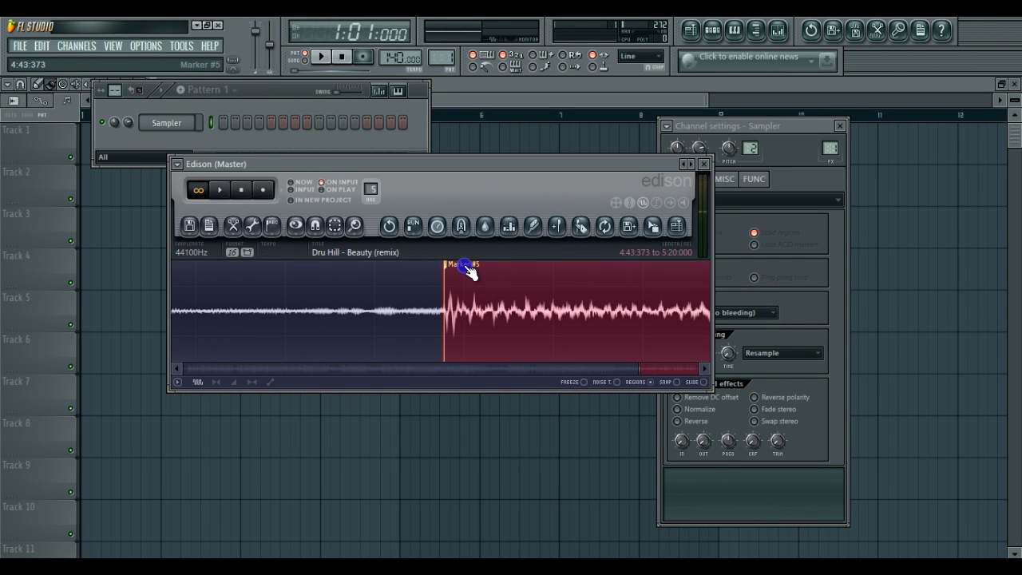
pyautogui.press('space')
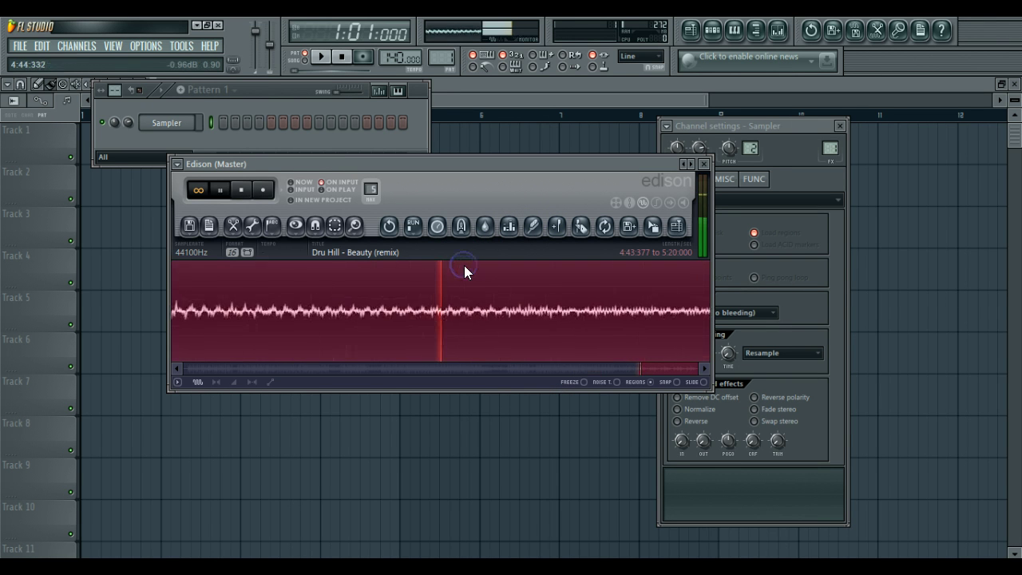
# Select from the beat at 4:51:373 to the song's end and add a sixth marker there, without auto-slicing.
pyautogui.click(333, 295)
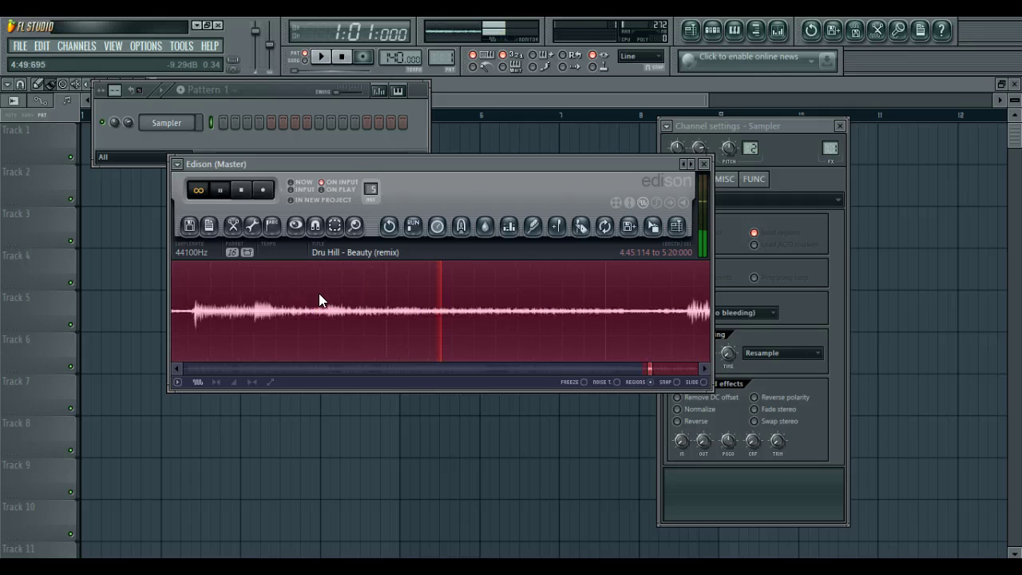
pyautogui.press('space')
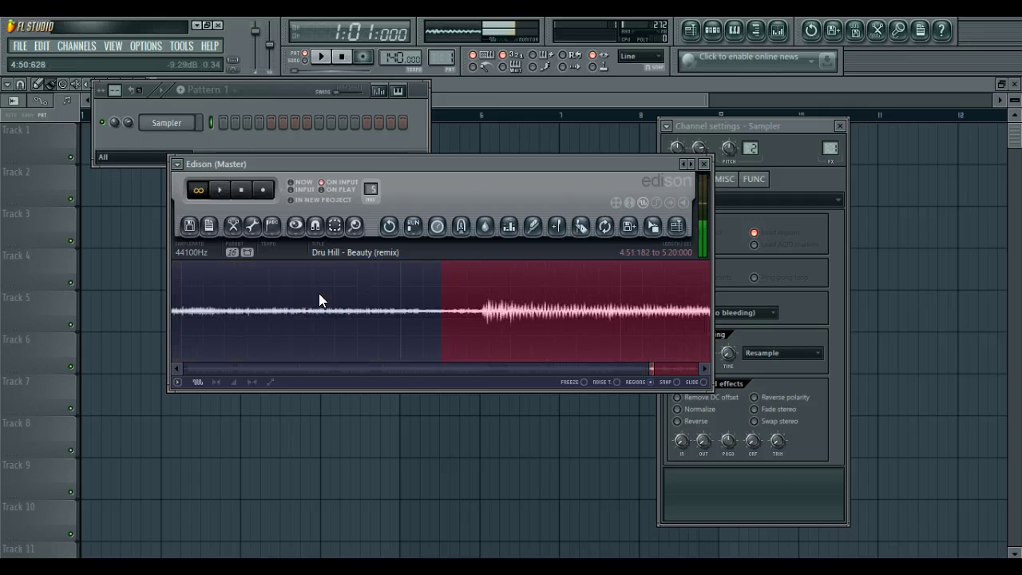
pyautogui.click(482, 308)
pyautogui.click(578, 226)
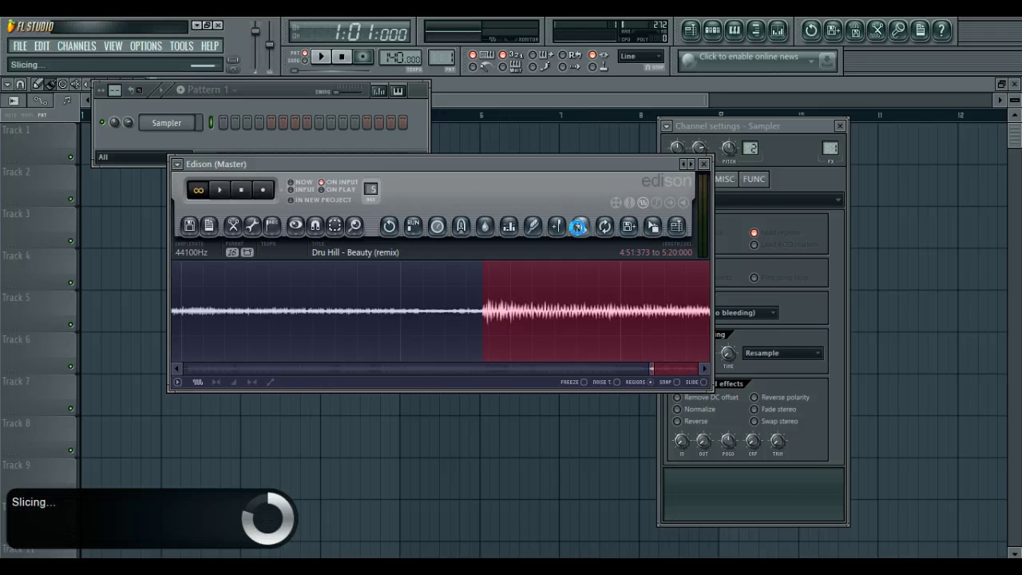
pyautogui.click(543, 303)
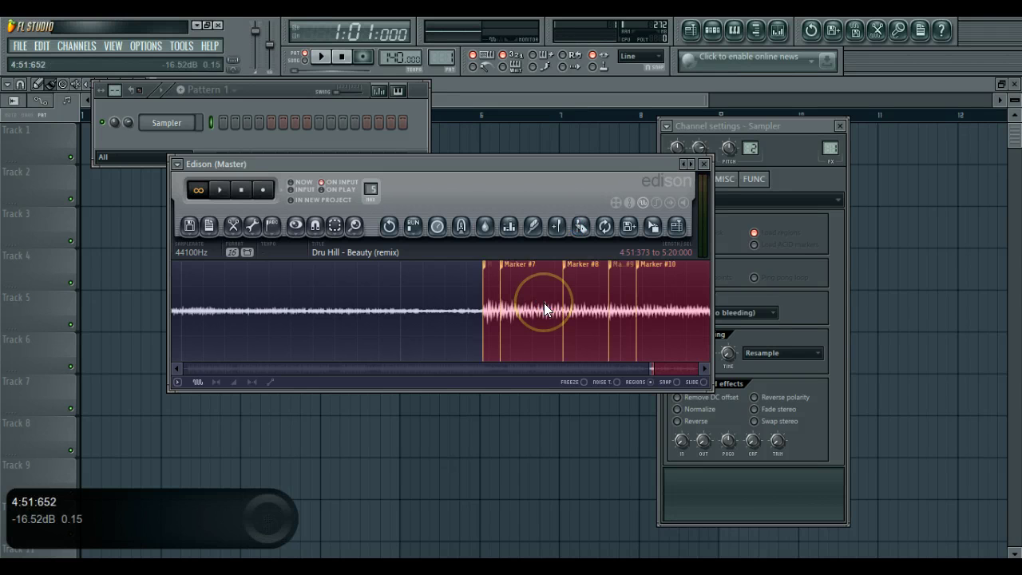
pyautogui.click(557, 226)
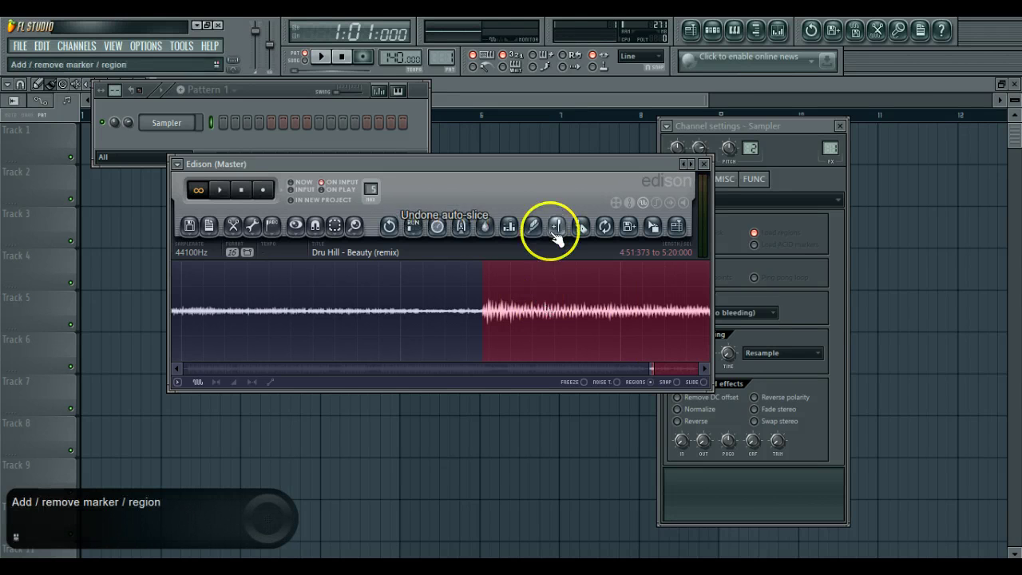
pyautogui.click(512, 265)
# Select the region between the fifth and sixth markers and play it to check the loop.
pyautogui.rightClick(509, 265)
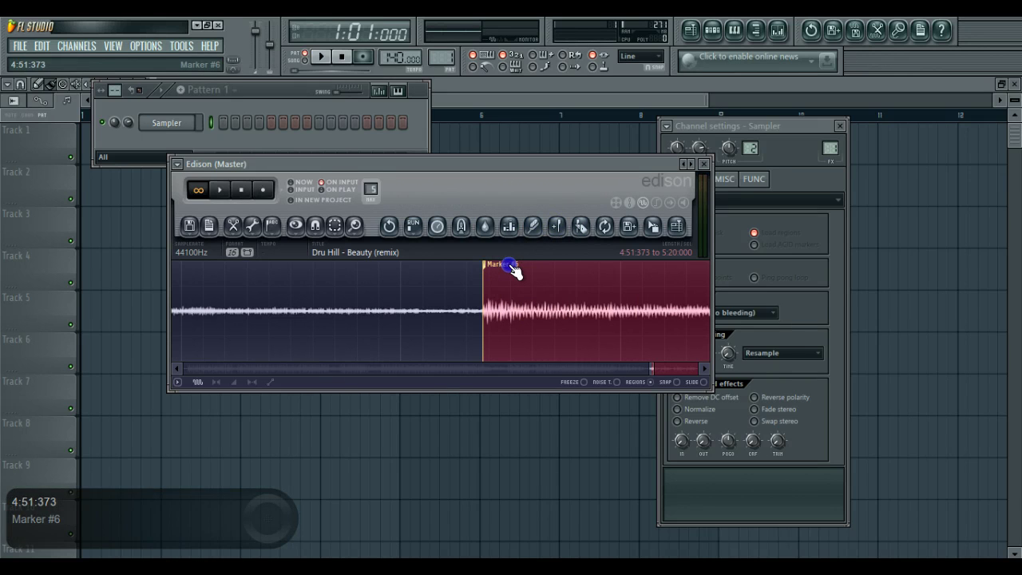
pyautogui.press('Left')
pyautogui.press('space')
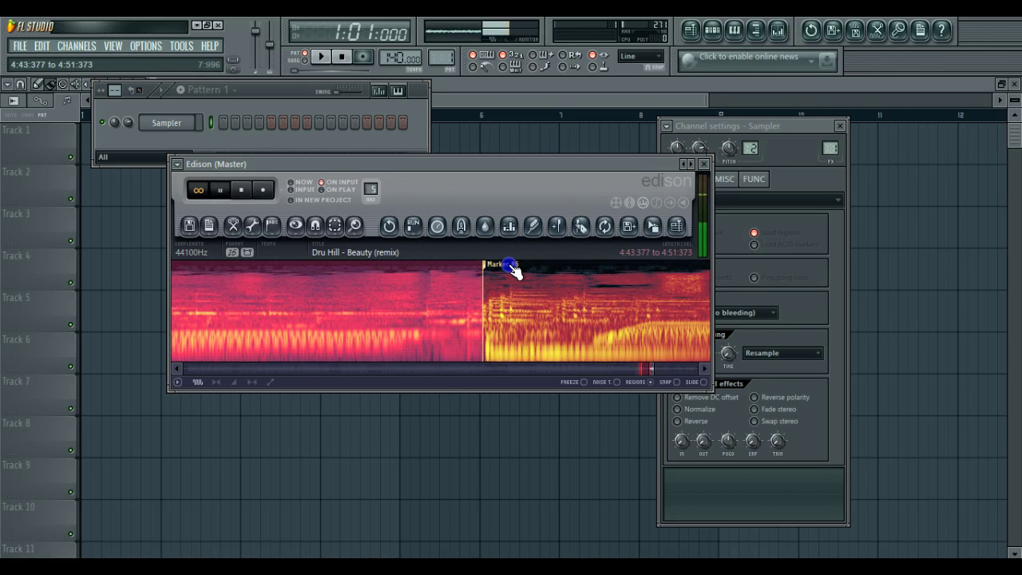
pyautogui.press('Tab')
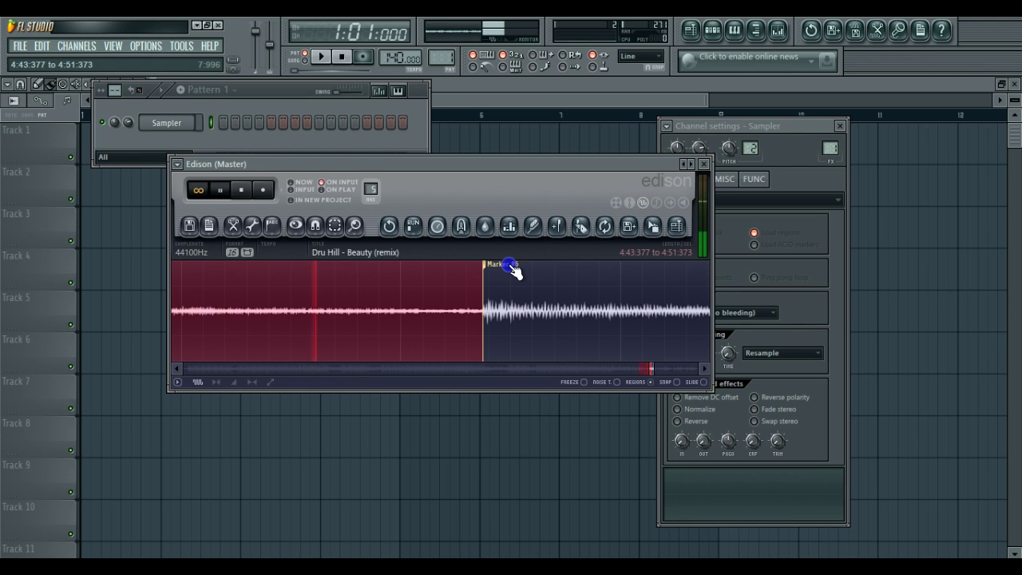
# Listen from the sixth marker onward and end the selection at 5:07:347 to check the longer loop.
pyautogui.click(511, 268)
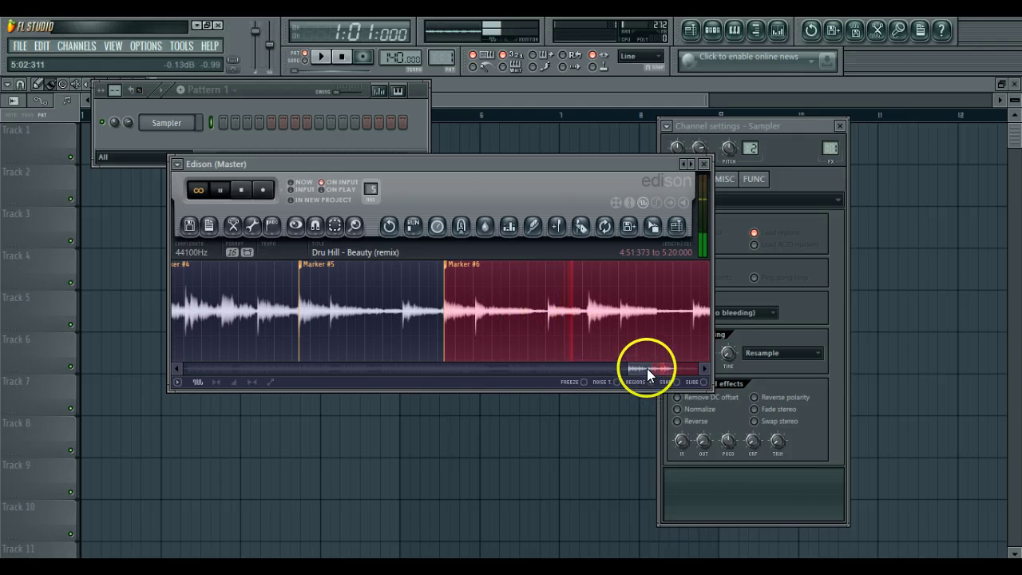
pyautogui.moveTo(646, 368); pyautogui.dragTo(687, 368)
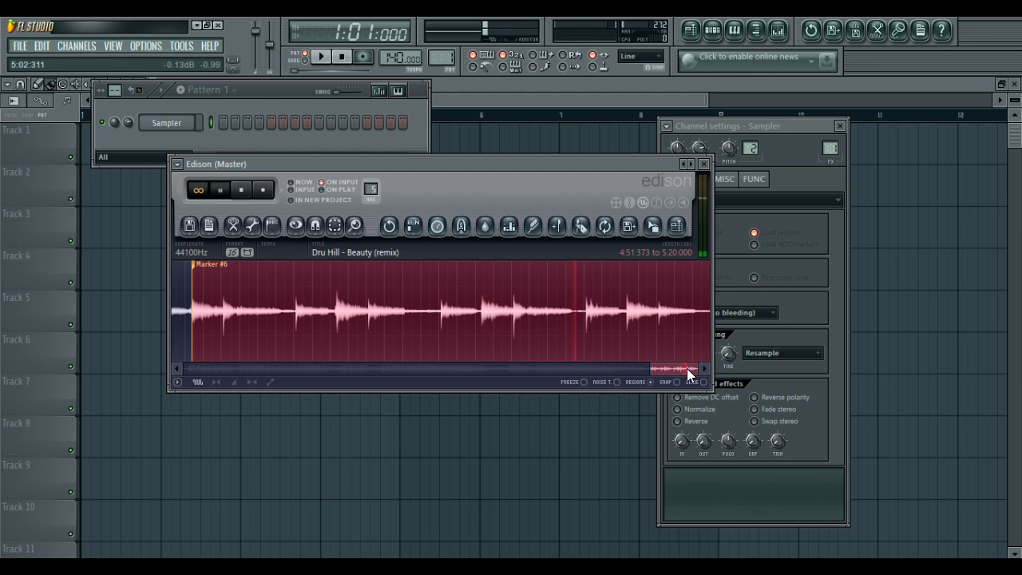
pyautogui.rightClick(481, 306)
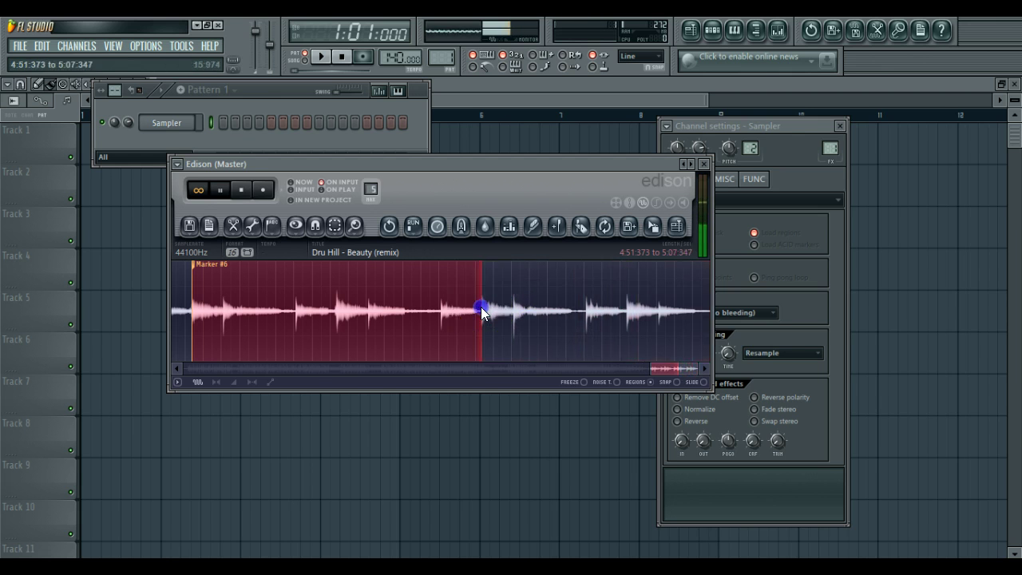
pyautogui.press('space')
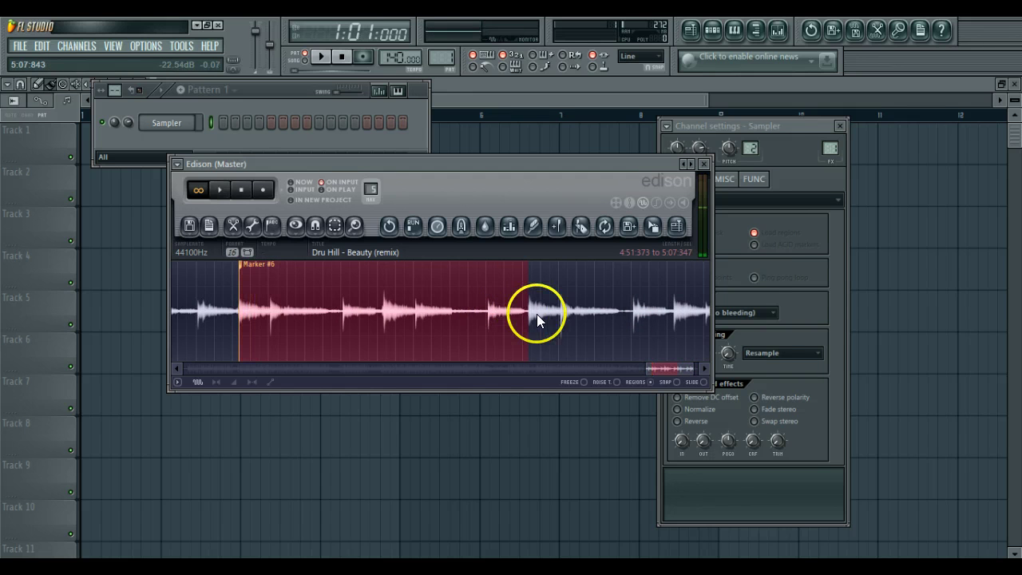
# Place a seventh marker on the start of the beat at 5:07:397 and play from it to the song's end.
pyautogui.click(529, 308)
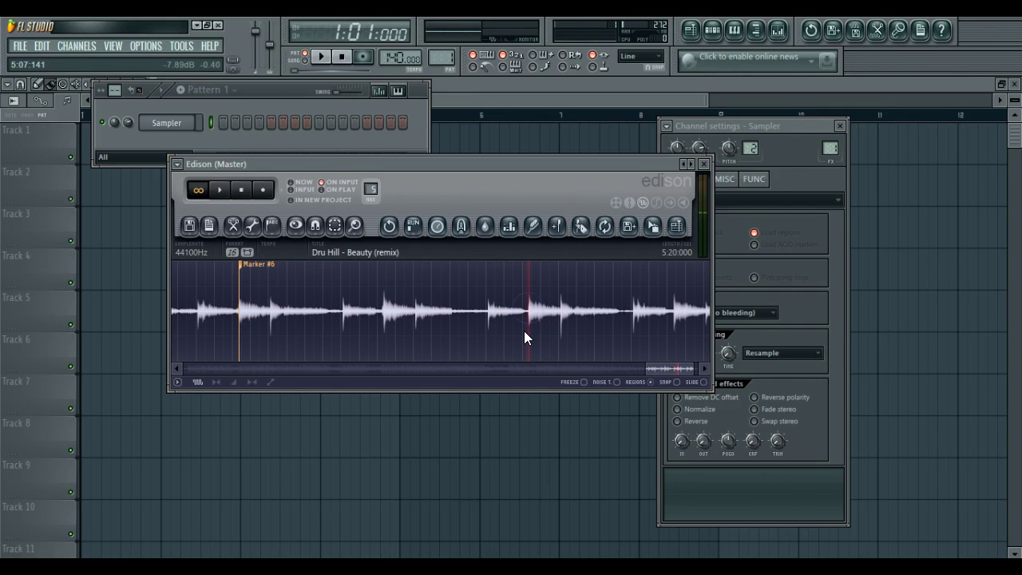
pyautogui.scroll(5, 523, 331)
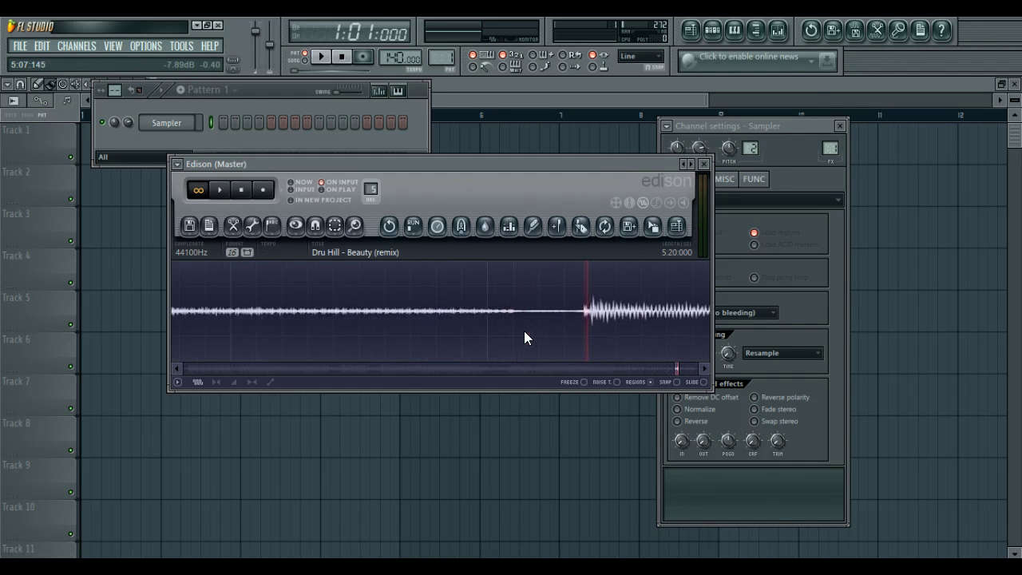
pyautogui.click(557, 226)
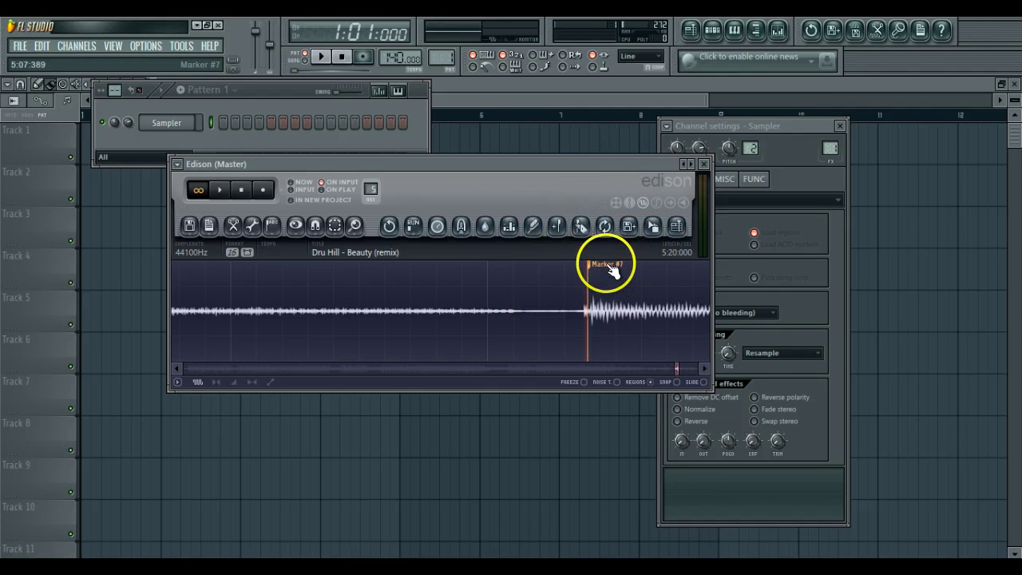
pyautogui.moveTo(607, 264); pyautogui.dragTo(608, 264)
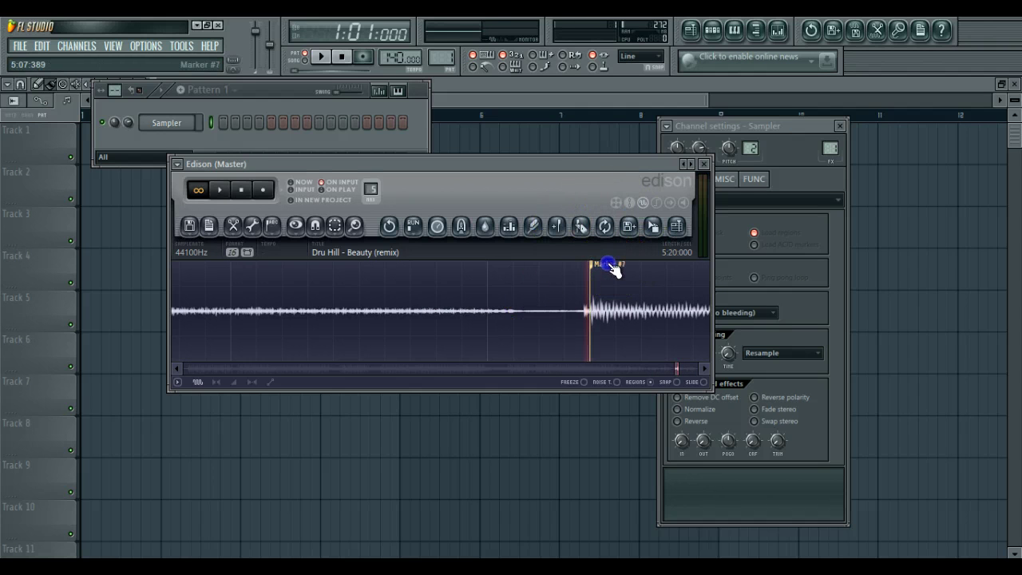
pyautogui.doubleClick(609, 264)
pyautogui.click(609, 264)
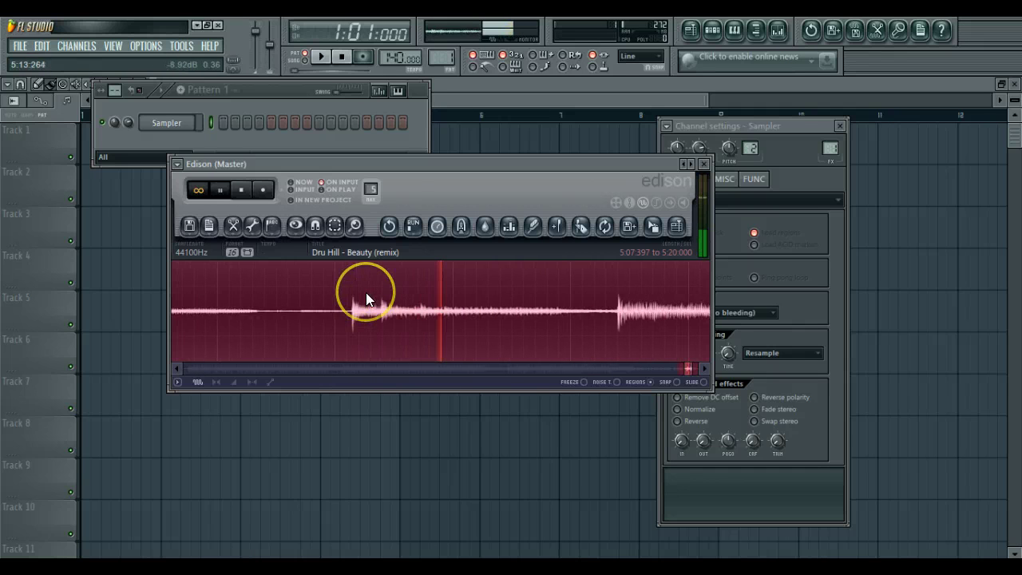
# Add an eighth marker on the start of the beat at 5:15:401, following the seventh marker.
pyautogui.rightClick(410, 301)
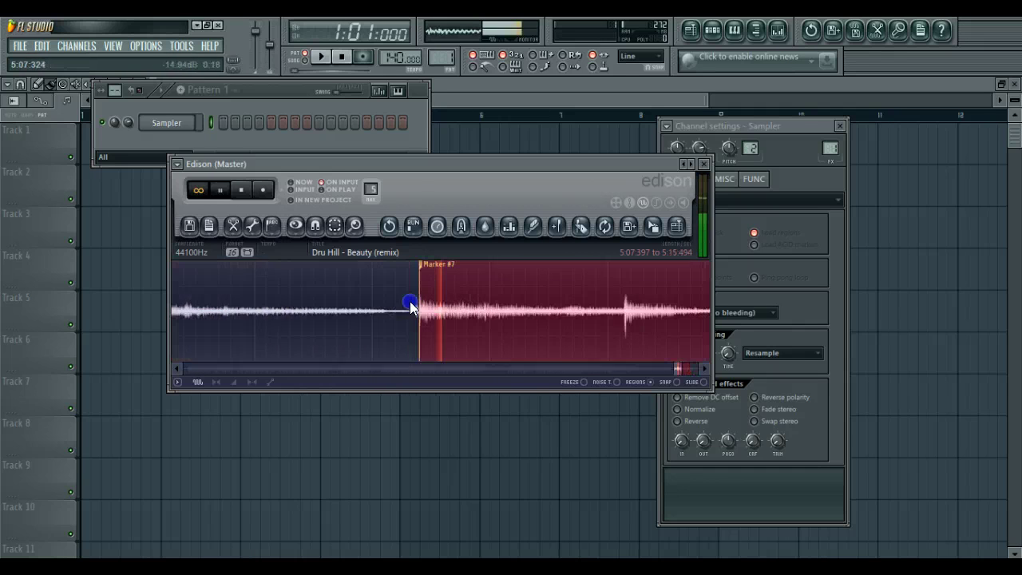
pyautogui.press('space')
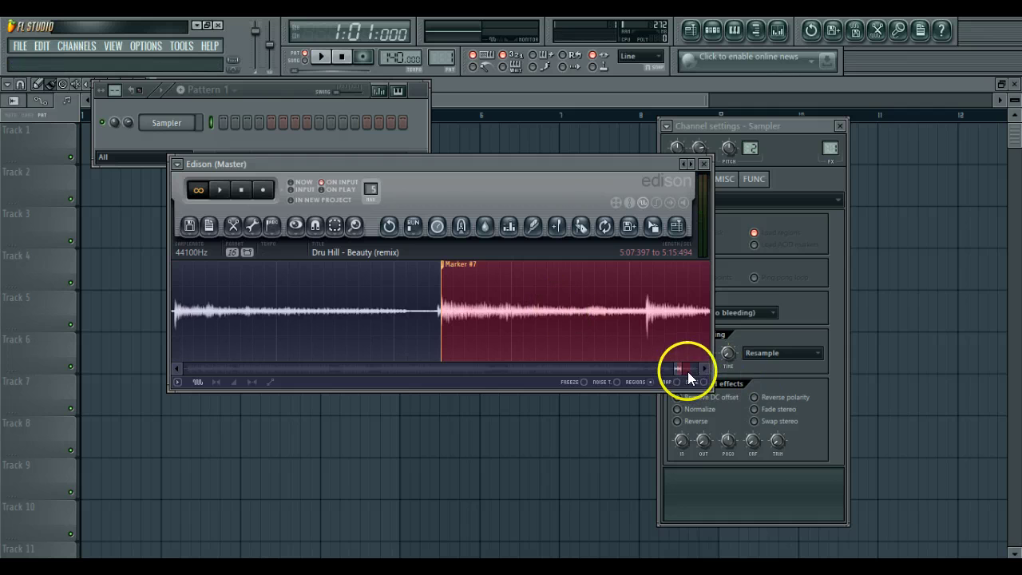
pyautogui.moveTo(687, 371); pyautogui.dragTo(689, 371)
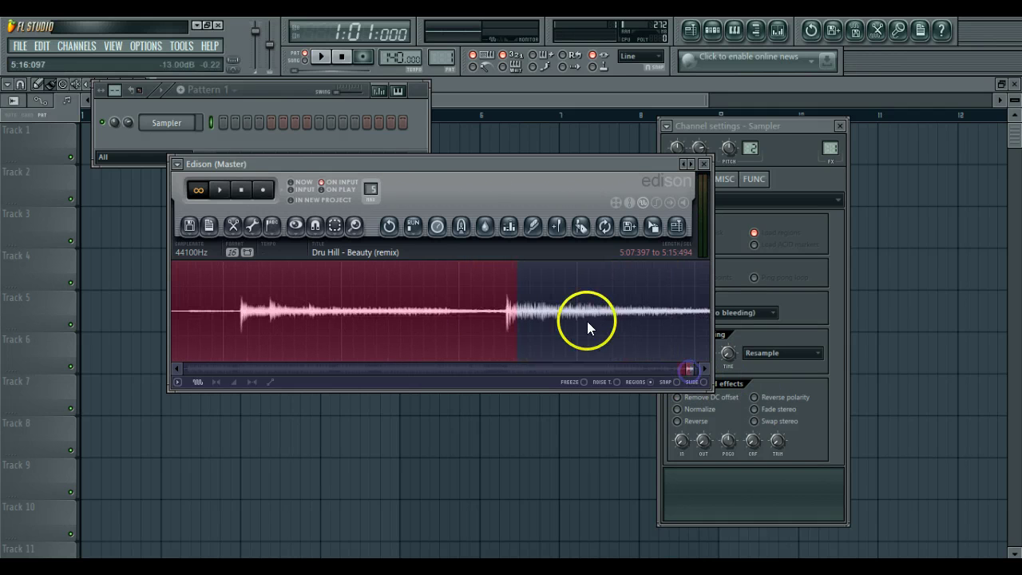
pyautogui.click(506, 308)
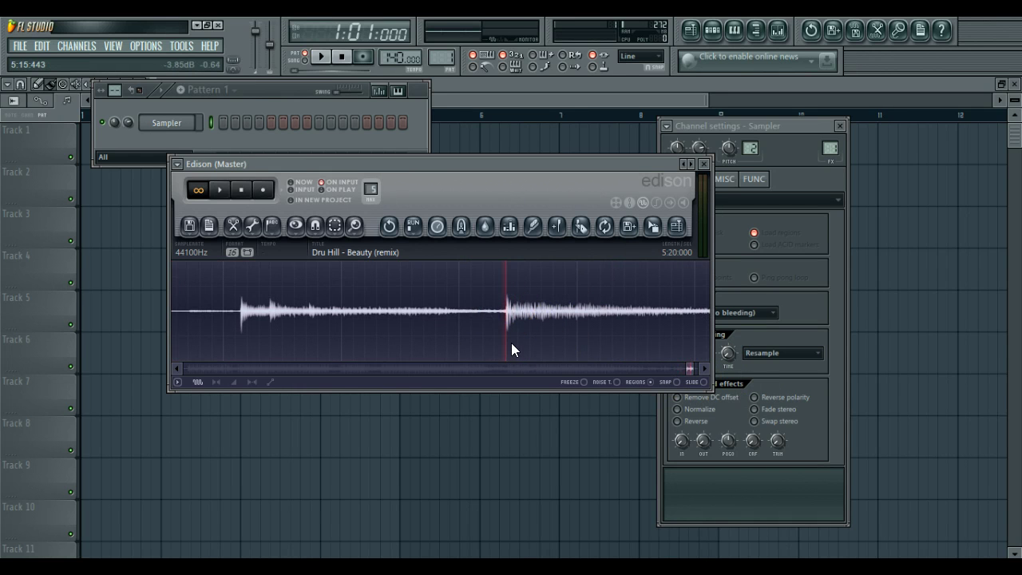
pyautogui.scroll(1, 511, 343)
pyautogui.scroll(1, 511, 342)
pyautogui.click(520, 313)
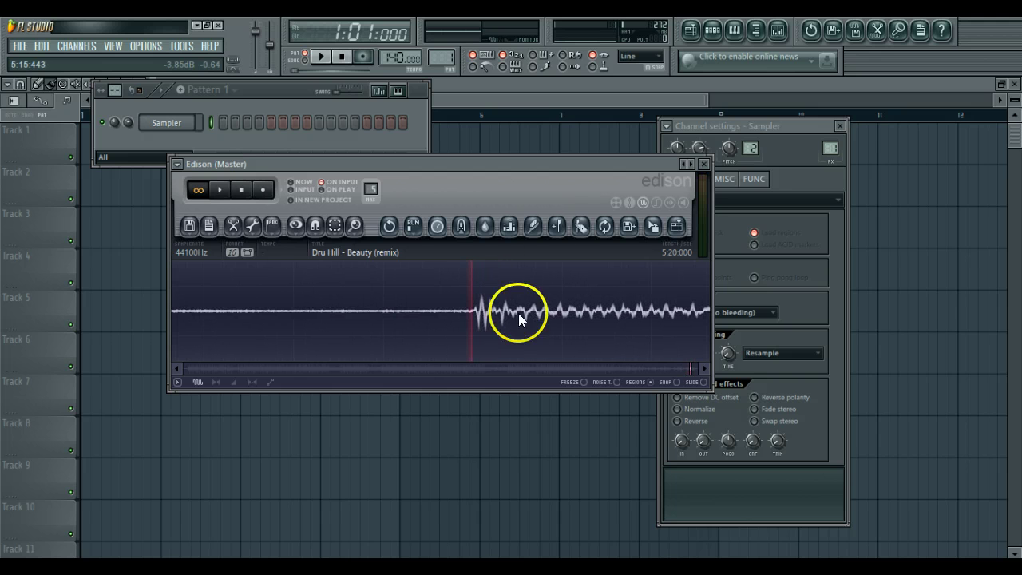
pyautogui.click(557, 225)
pyautogui.click(484, 273)
pyautogui.rightClick(488, 265)
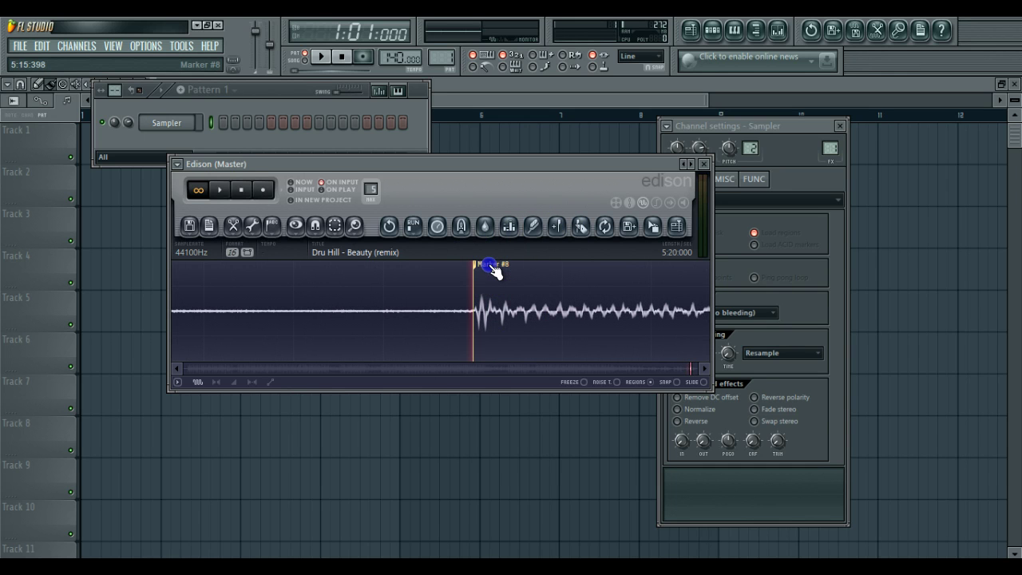
# Play the region between the seventh and eighth markers to check the loop, and stop playback.
pyautogui.press('space')
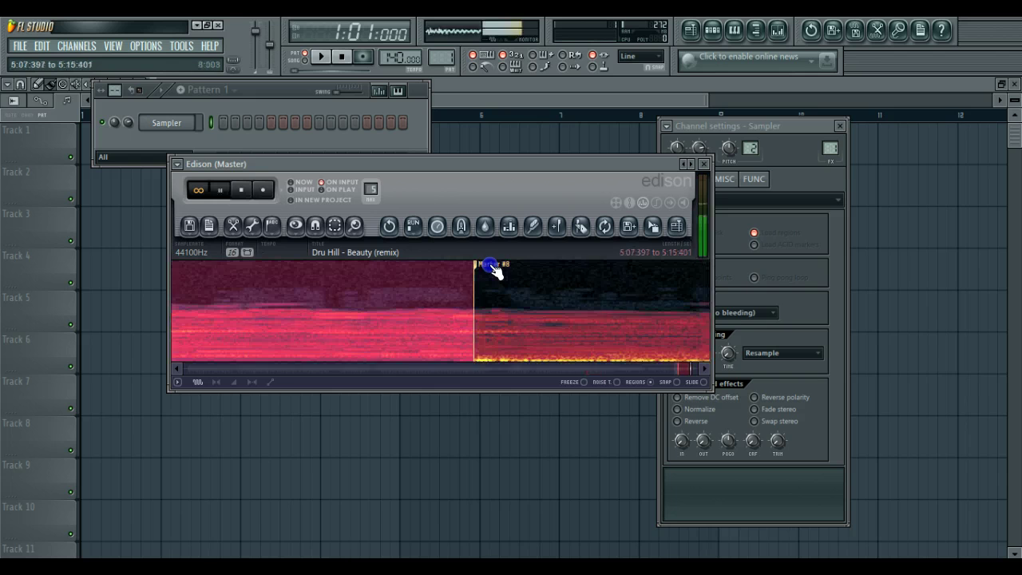
pyautogui.press('Tab')
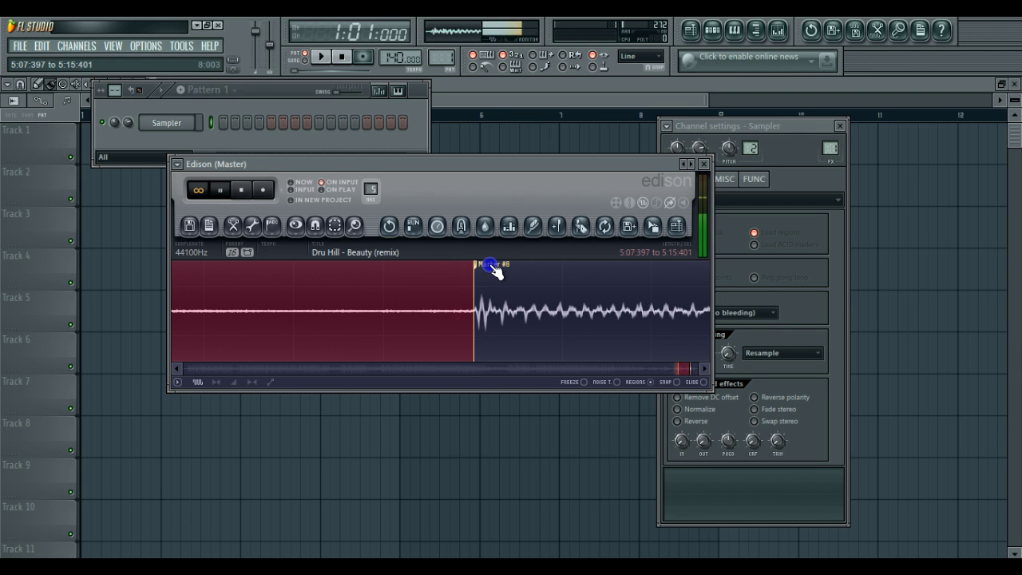
pyautogui.click(492, 266)
pyautogui.scroll(-10, 495, 272)
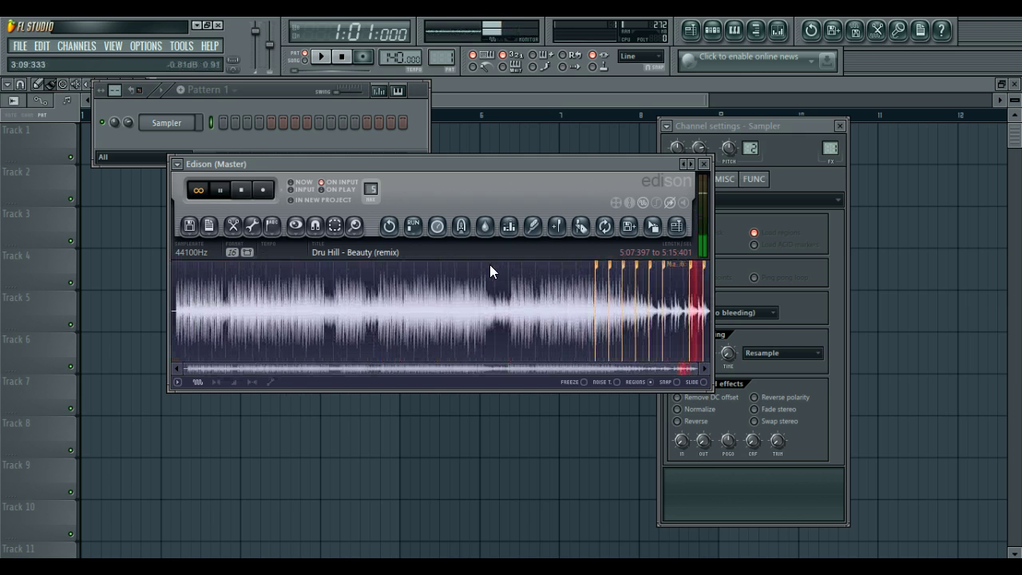
pyautogui.press('space')
# Play the song's opening from 2:666 and restart playback from the first beat at 3:127.
pyautogui.click(177, 308)
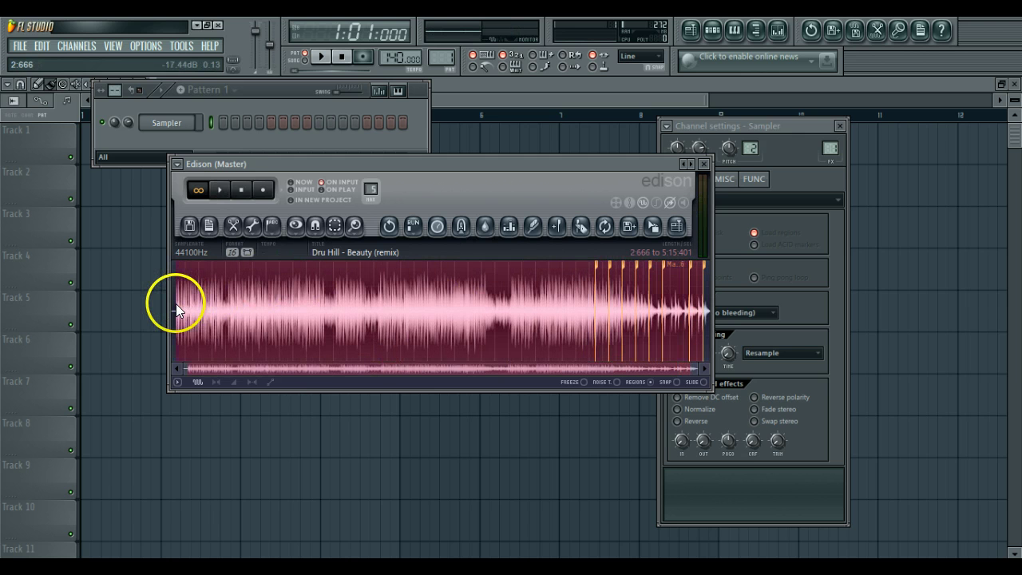
pyautogui.press('space')
pyautogui.scroll(5, 177, 308)
pyautogui.scroll(3, 176, 303)
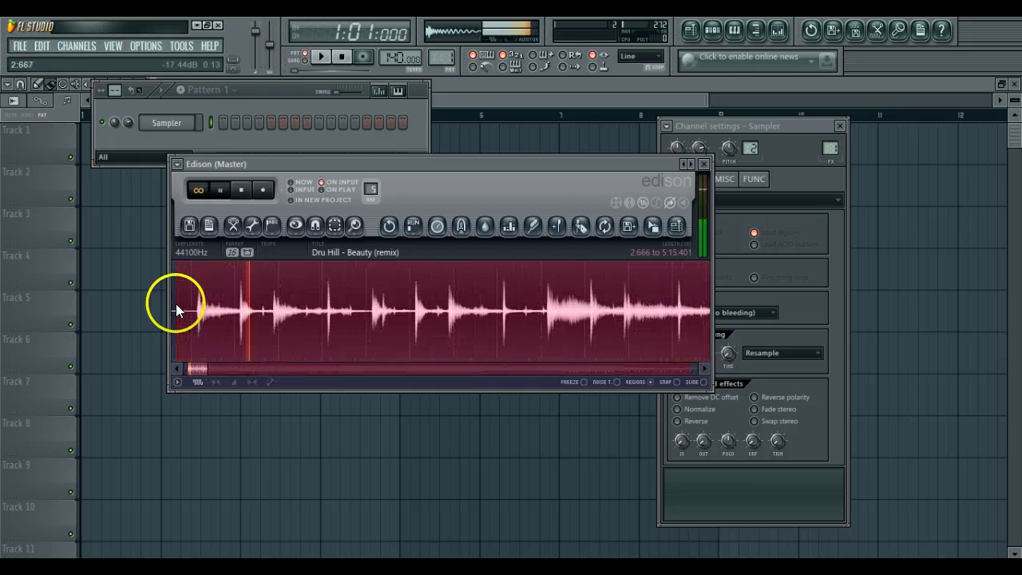
pyautogui.scroll(-1, 176, 304)
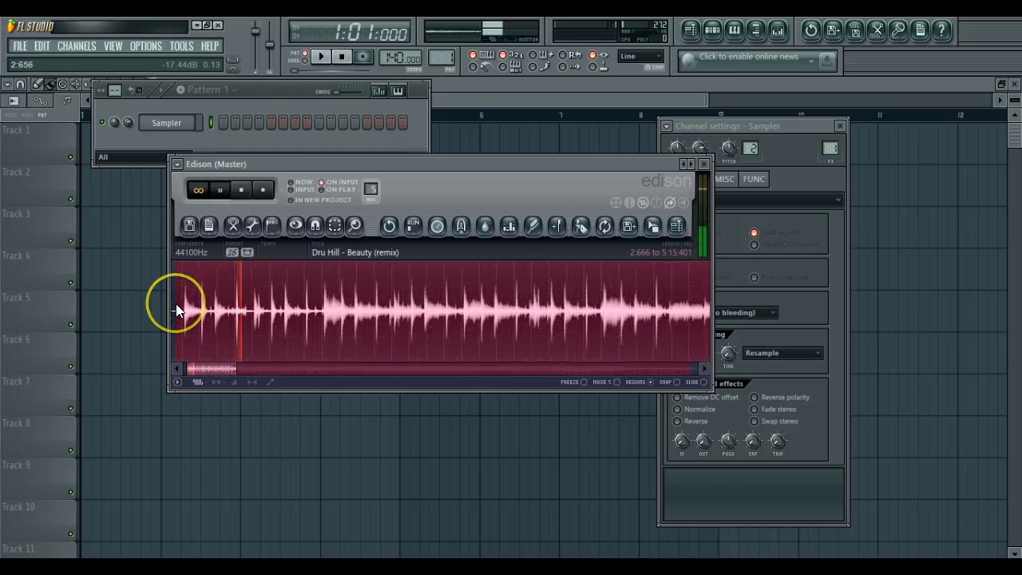
pyautogui.click(183, 308)
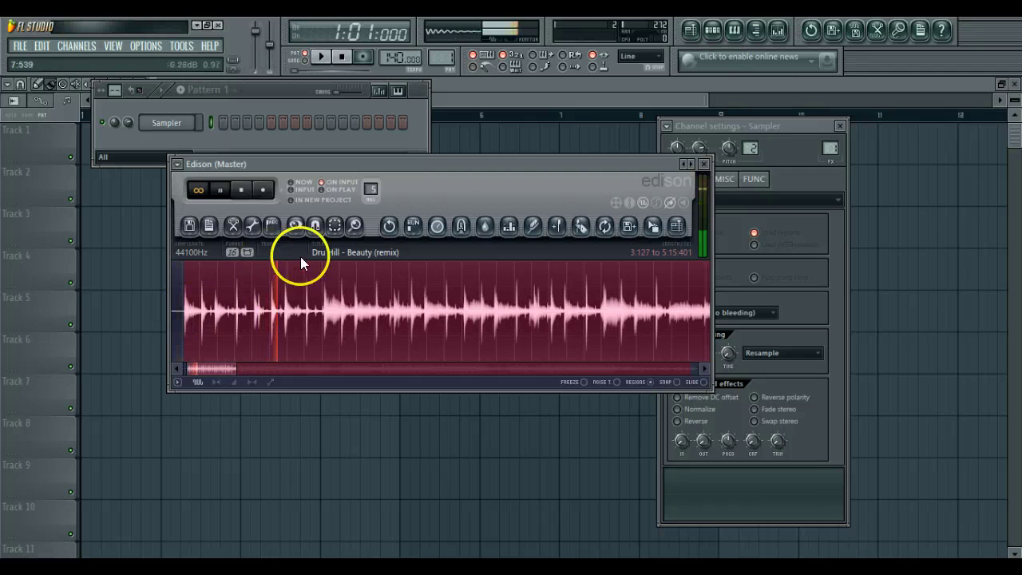
# Add a marker on the beat near the song's opening, fine-tune it to the attack at 11:151, and play from there.
pyautogui.click(325, 310)
pyautogui.click(559, 233)
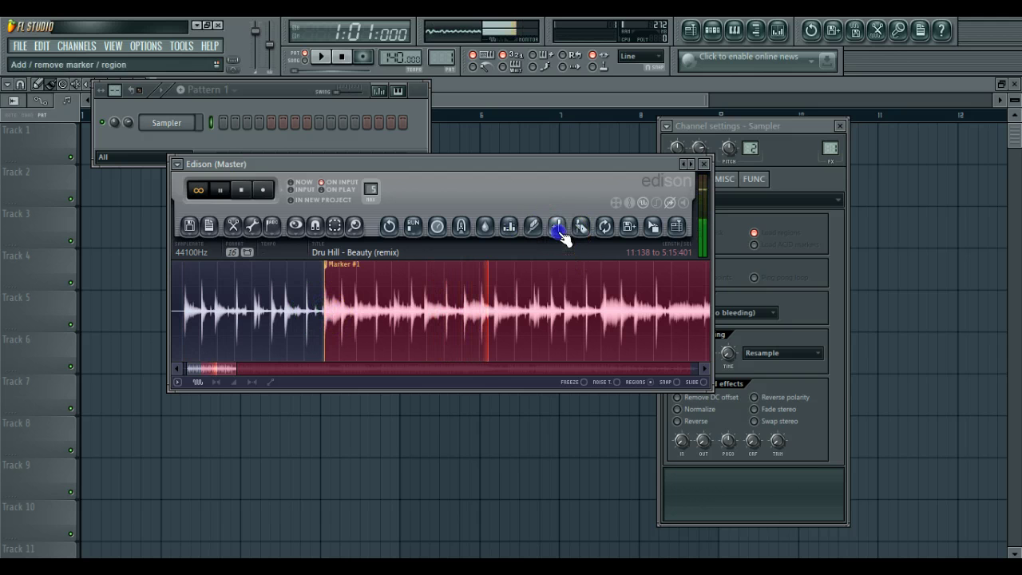
pyautogui.scroll(6, 488, 373)
pyautogui.scroll(3, 488, 372)
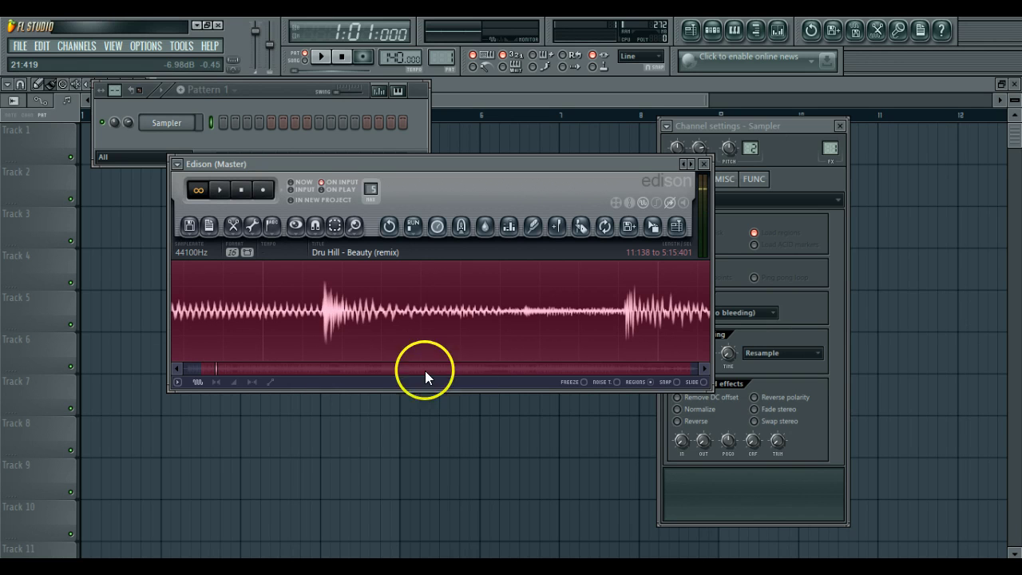
pyautogui.scroll(3, 316, 376)
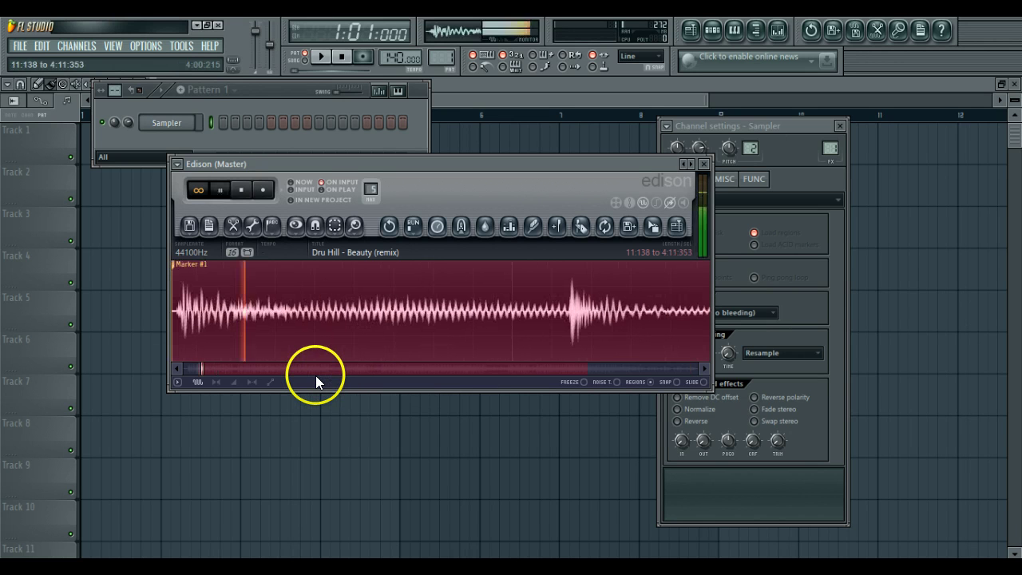
pyautogui.moveTo(185, 263); pyautogui.dragTo(197, 266)
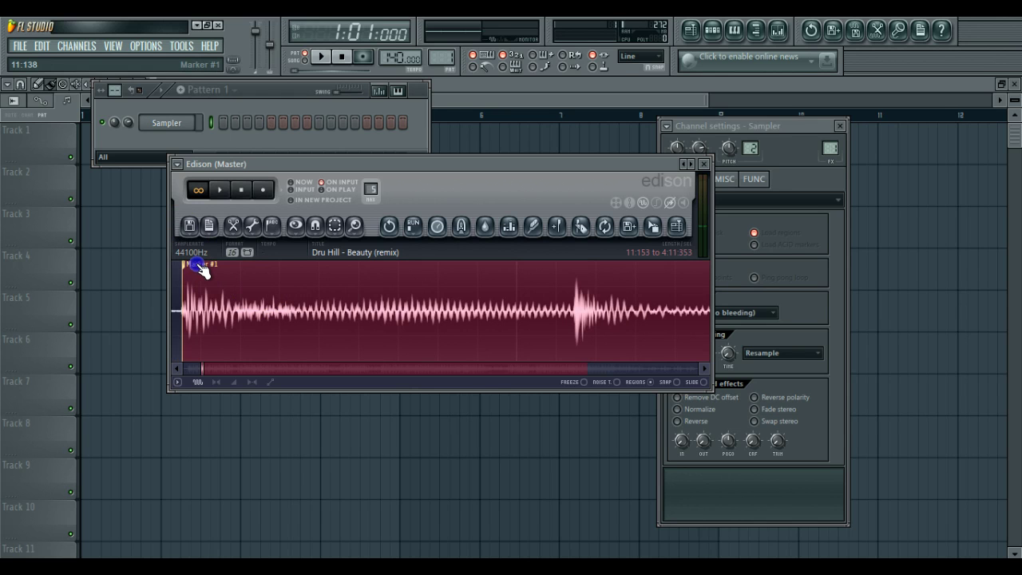
pyautogui.press('space')
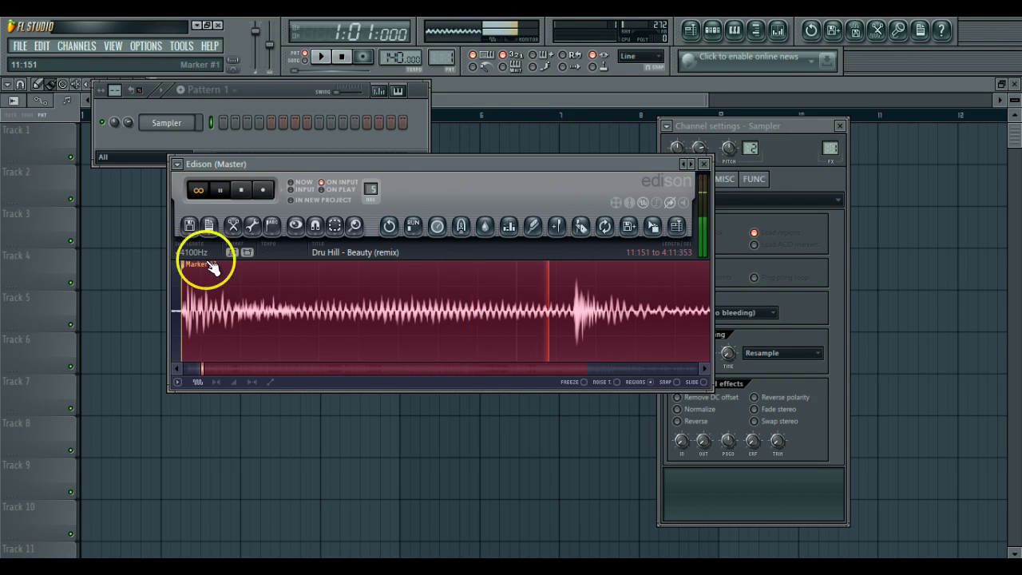
# Listen from the marker at 11:151 onward to find where the opening loop ends.
pyautogui.scroll(-3, 332, 328)
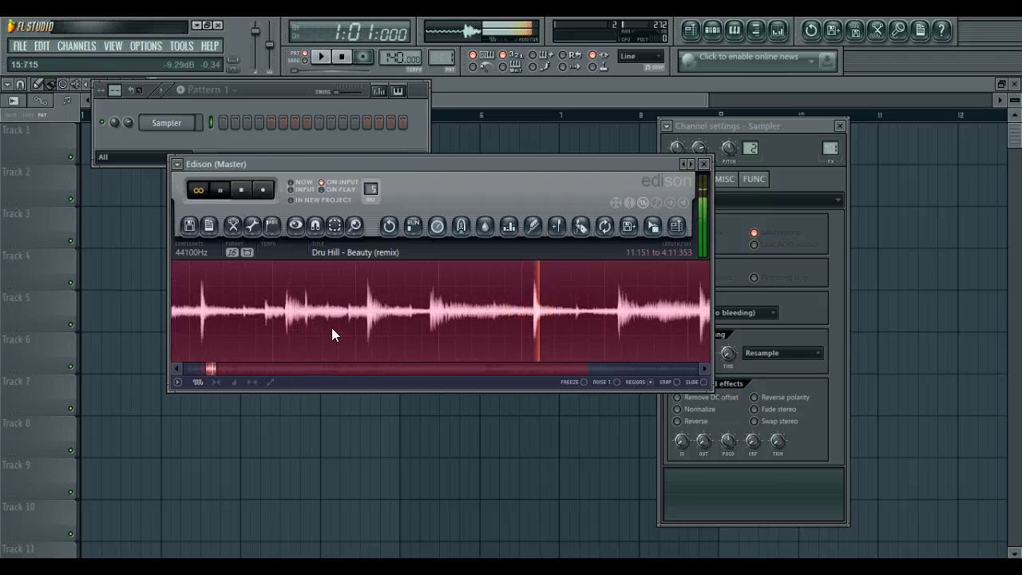
pyautogui.scroll(-3, 331, 328)
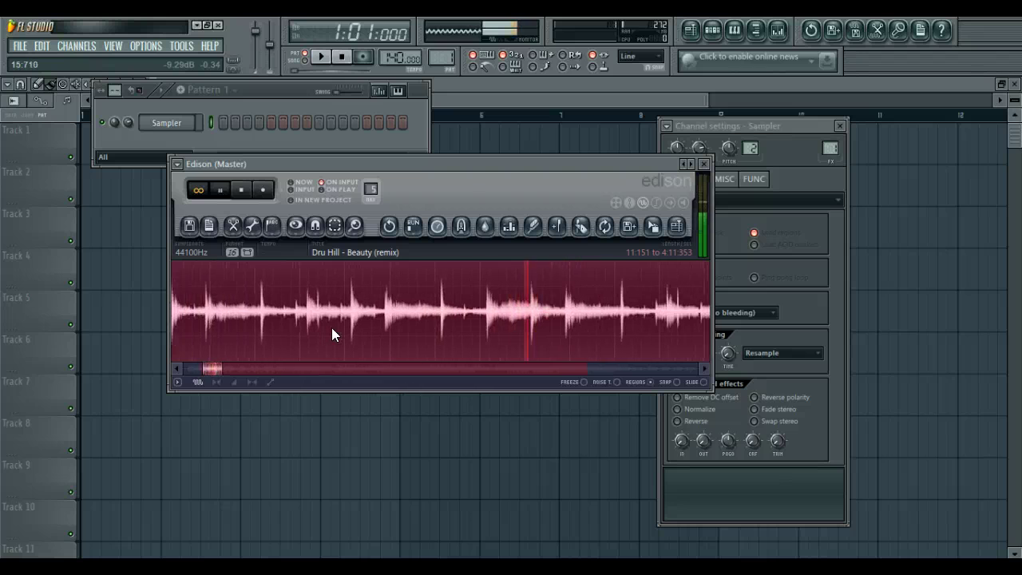
pyautogui.moveTo(211, 369); pyautogui.dragTo(217, 368)
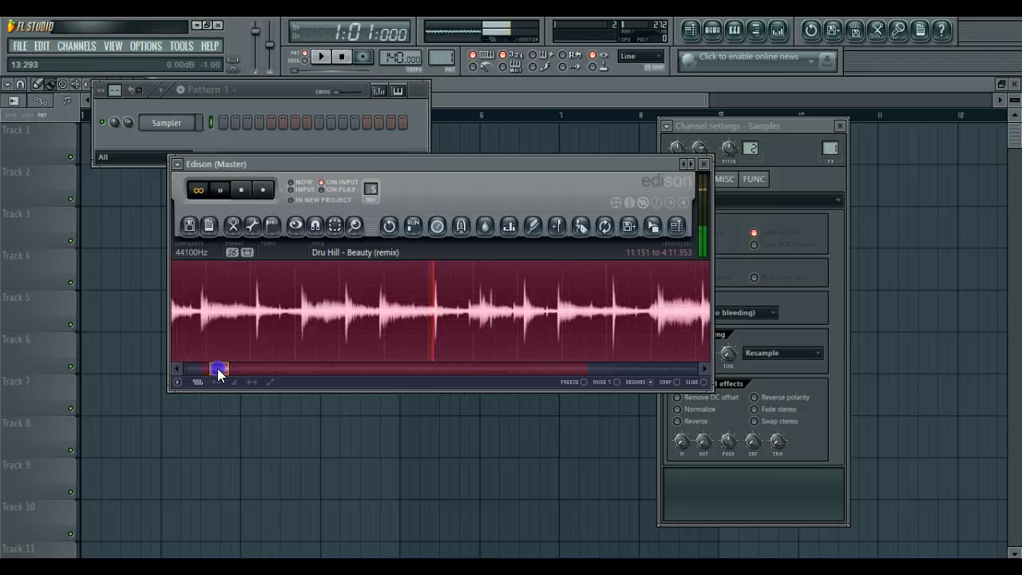
pyautogui.press('space')
pyautogui.press('space')
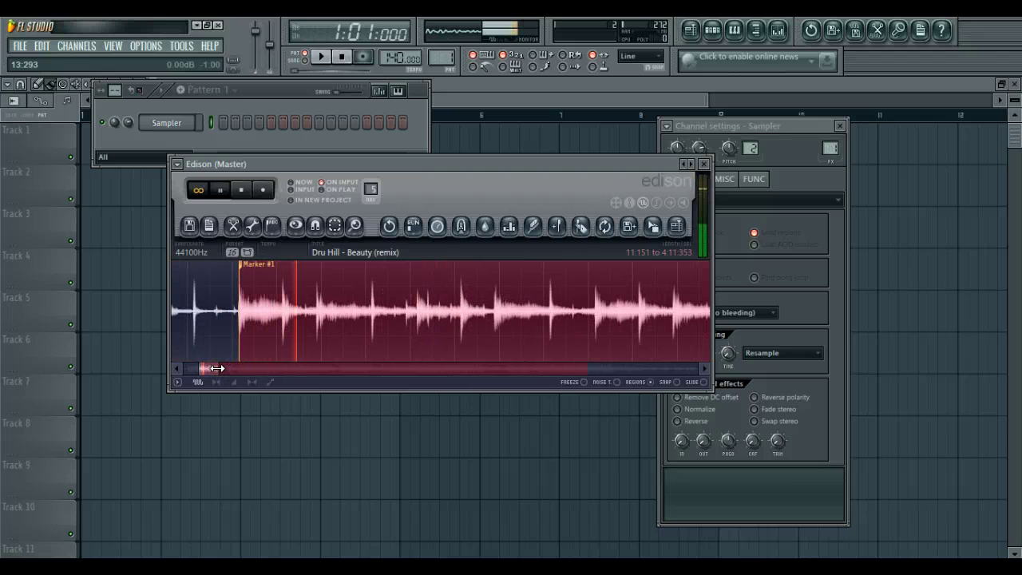
pyautogui.moveTo(202, 368); pyautogui.dragTo(212, 368)
# Start the selection at the beat near 19:141, refine it to 19:162, and add a marker there.
pyautogui.click(504, 317)
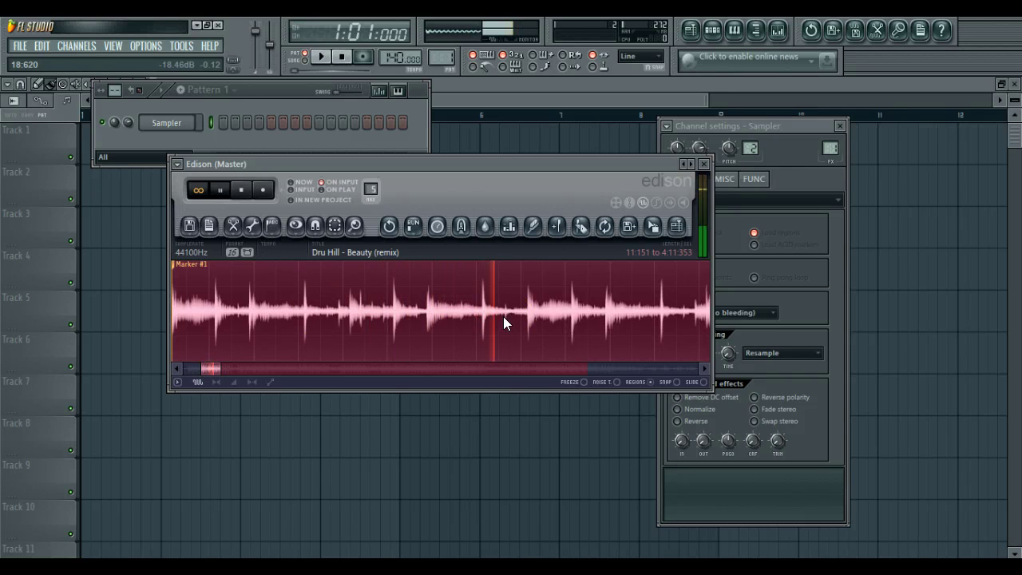
pyautogui.click(528, 295)
pyautogui.click(527, 307)
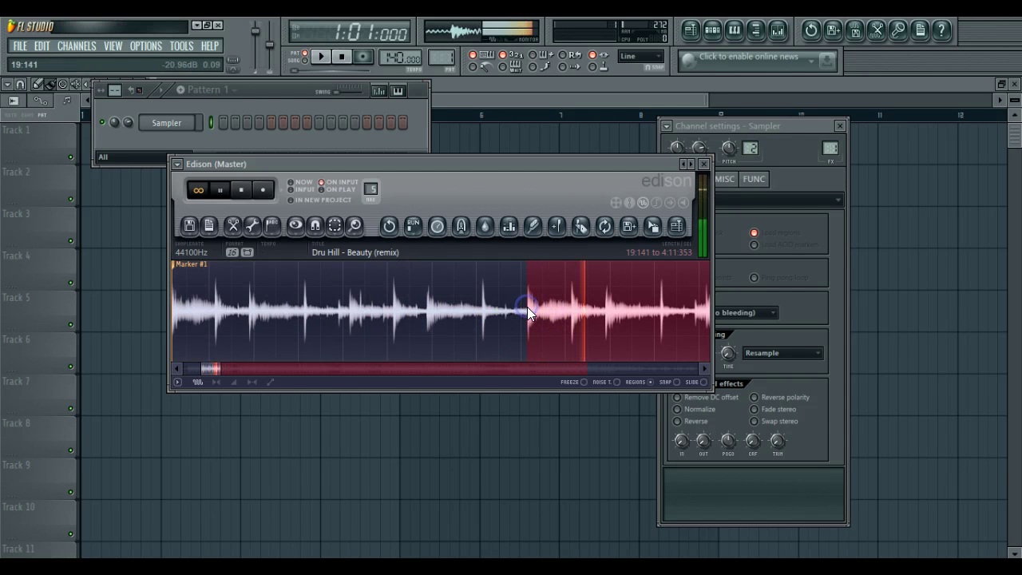
pyautogui.press('space')
pyautogui.scroll(1, 557, 325)
pyautogui.scroll(2, 556, 325)
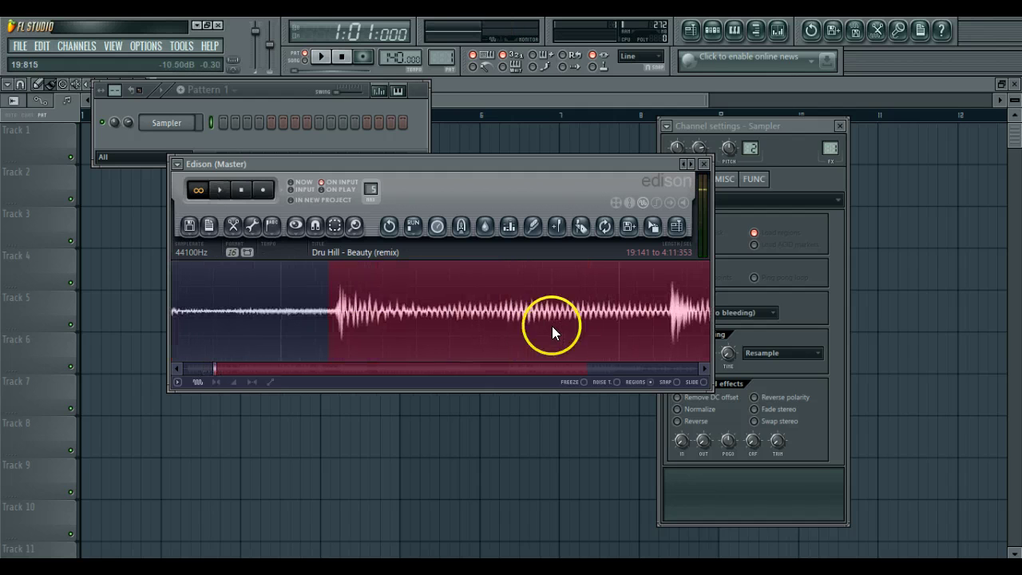
pyautogui.click(338, 308)
pyautogui.click(555, 227)
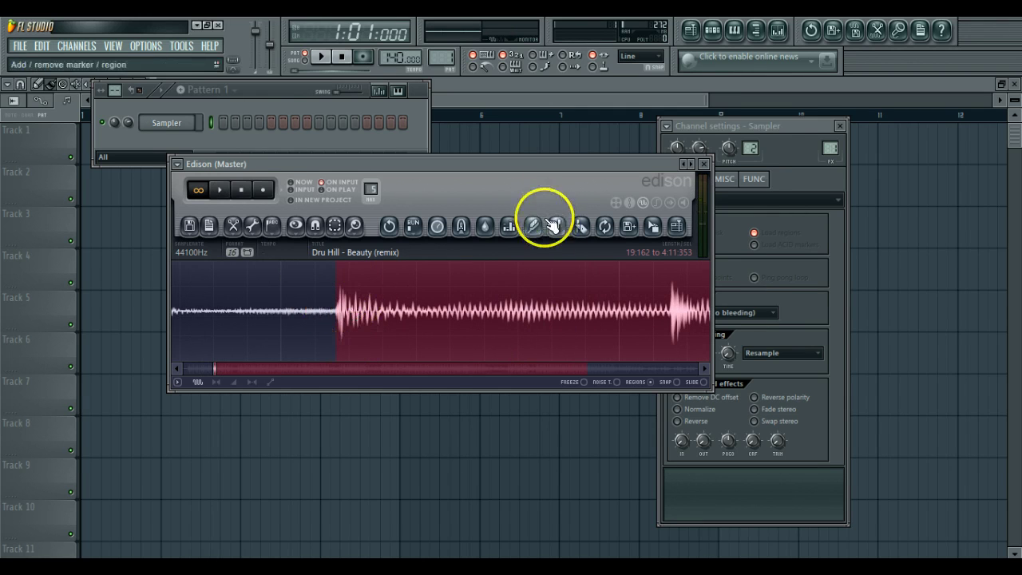
# Select the region between the markers at 11:151 and 19:162 and play it to check the loop.
pyautogui.press('Left')
pyautogui.press('space')
pyautogui.scroll(-3, 542, 298)
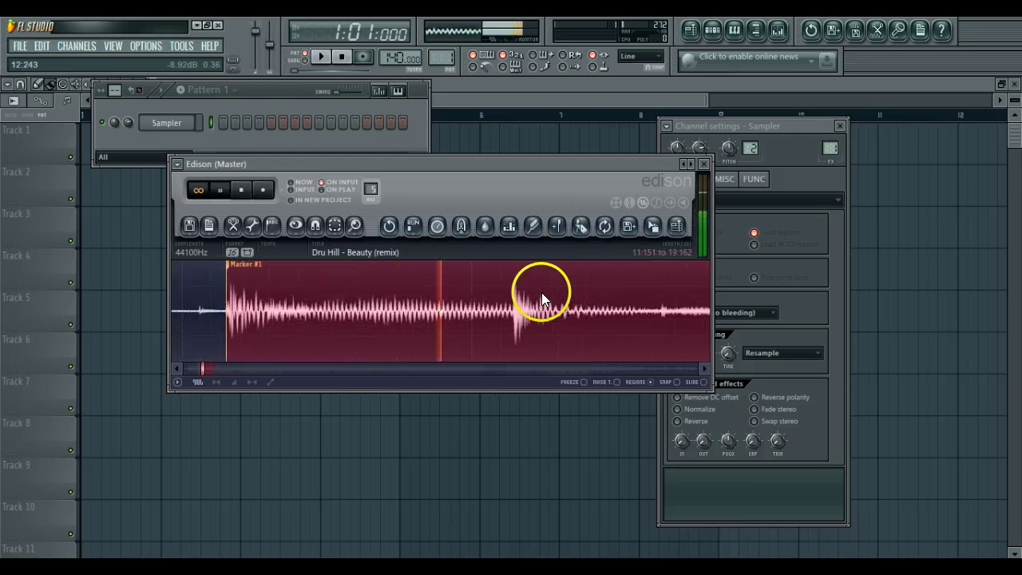
pyautogui.scroll(-2, 541, 292)
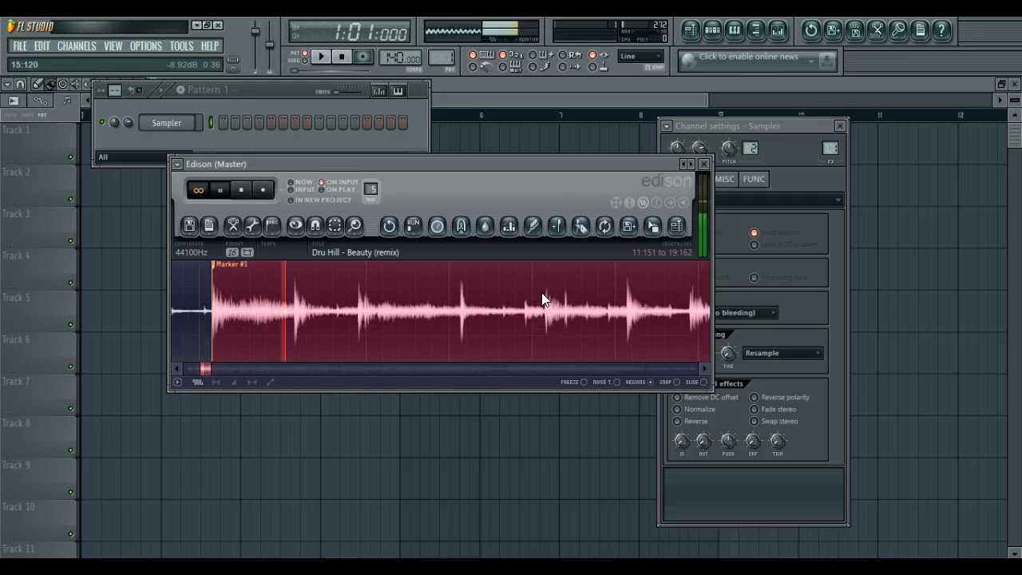
pyautogui.press('space')
# Step backward through the marked regions near the song's end and play the region from 4:19:351 to 4:27:347.
pyautogui.scroll(-8, 541, 292)
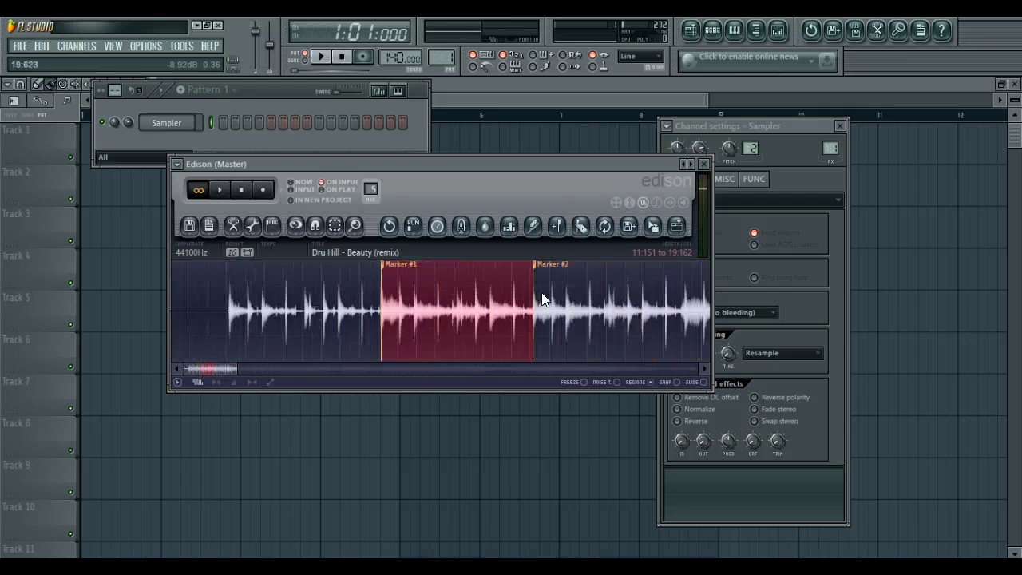
pyautogui.scroll(-4, 542, 292)
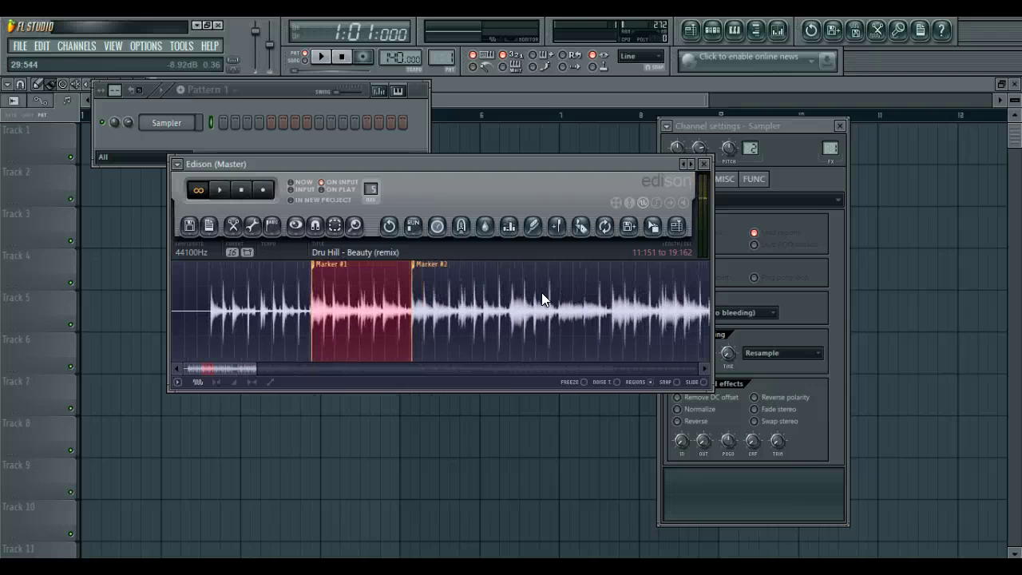
pyautogui.press('Left')
pyautogui.press('Left')
pyautogui.press('Left')
pyautogui.press('Left')
pyautogui.press('Left')
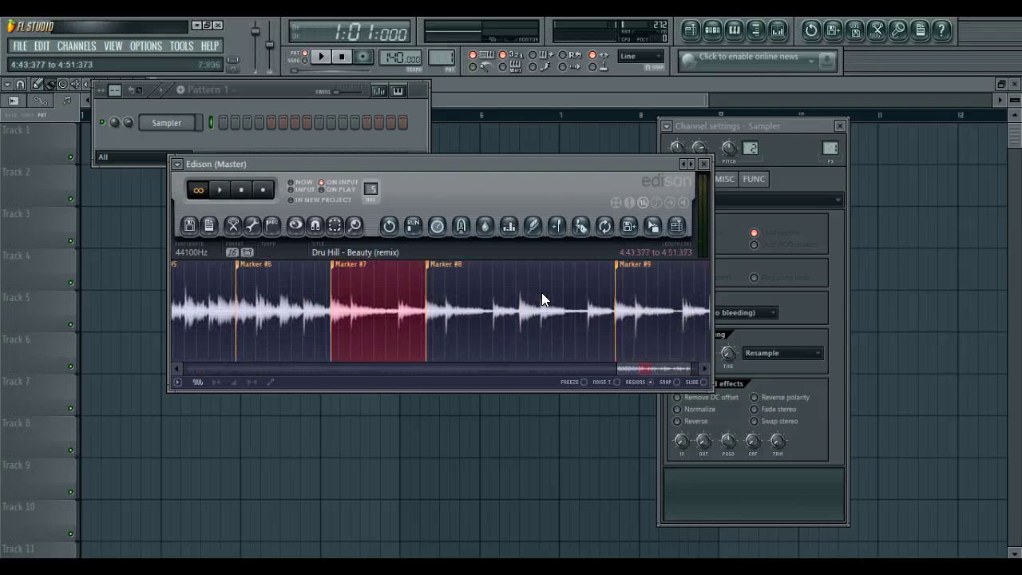
pyautogui.press('Left')
pyautogui.press('space')
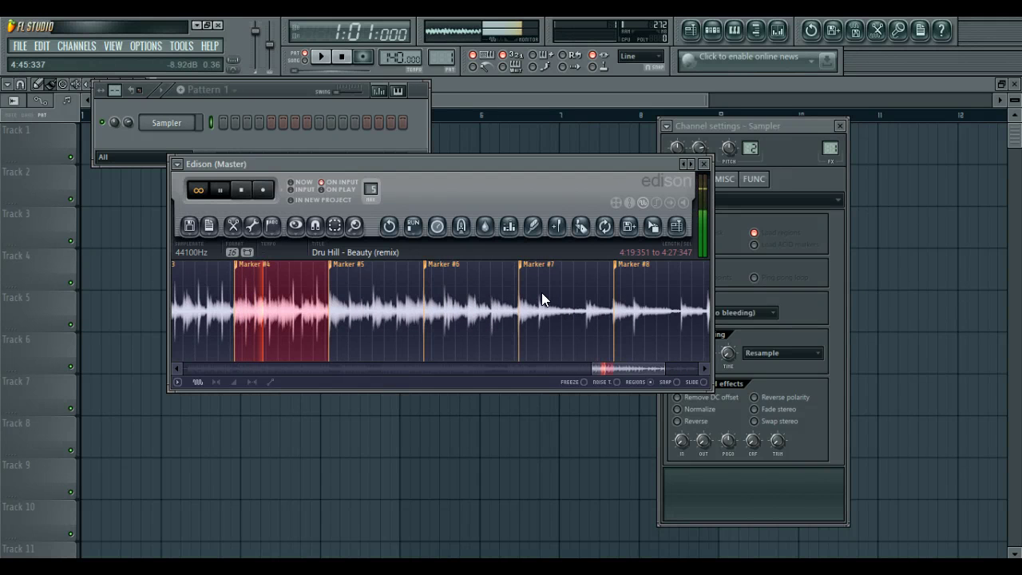
# Step back and forth through the remaining marked regions during playback, auditioning the loop from 4:43:377 to 4:51:373.
pyautogui.press('Right')
pyautogui.press('Right')
pyautogui.press('Right')
pyautogui.press('Right')
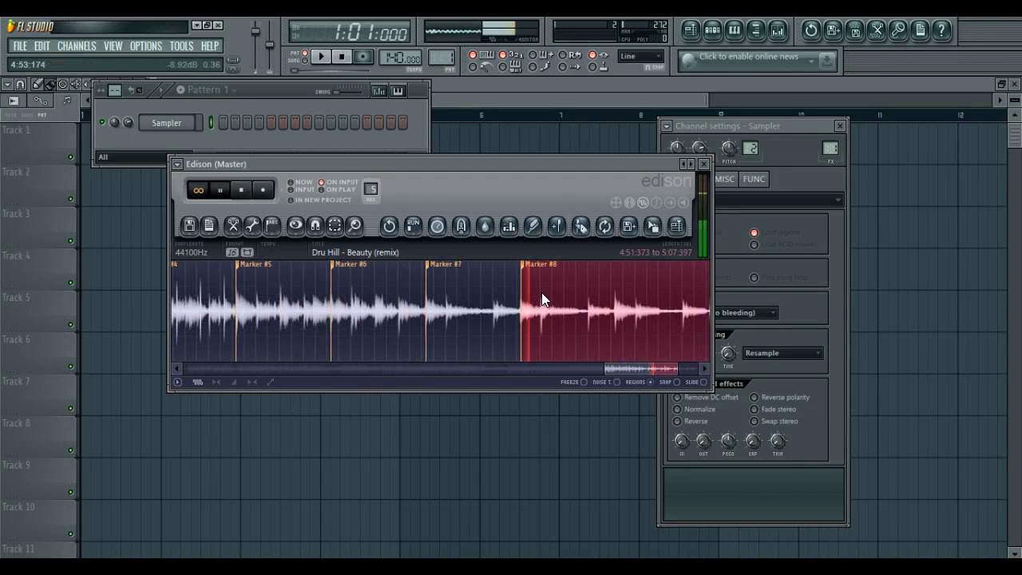
pyautogui.press('Left')
pyautogui.press('Left')
pyautogui.press('Left')
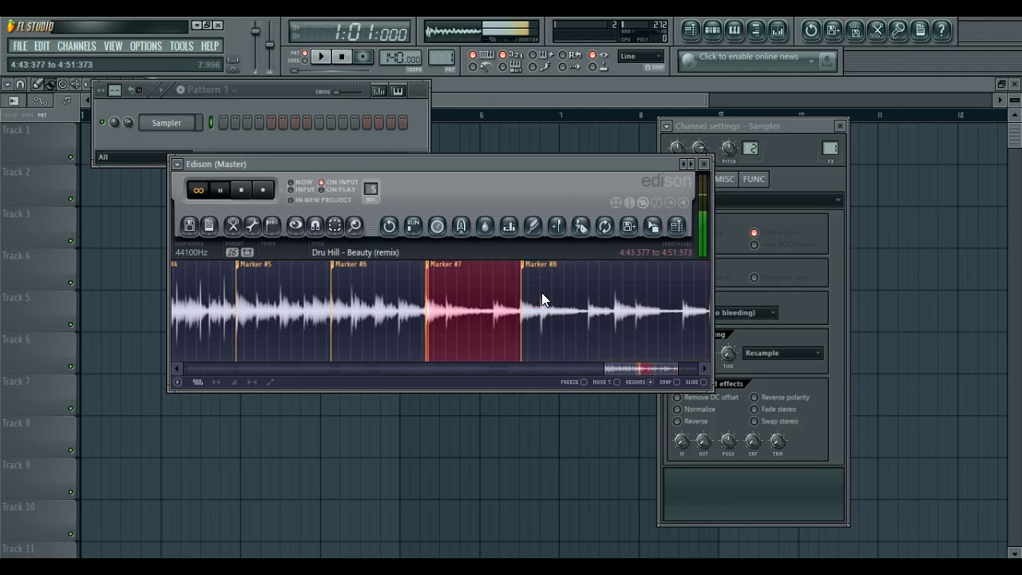
pyautogui.press('Right')
pyautogui.press('Right')
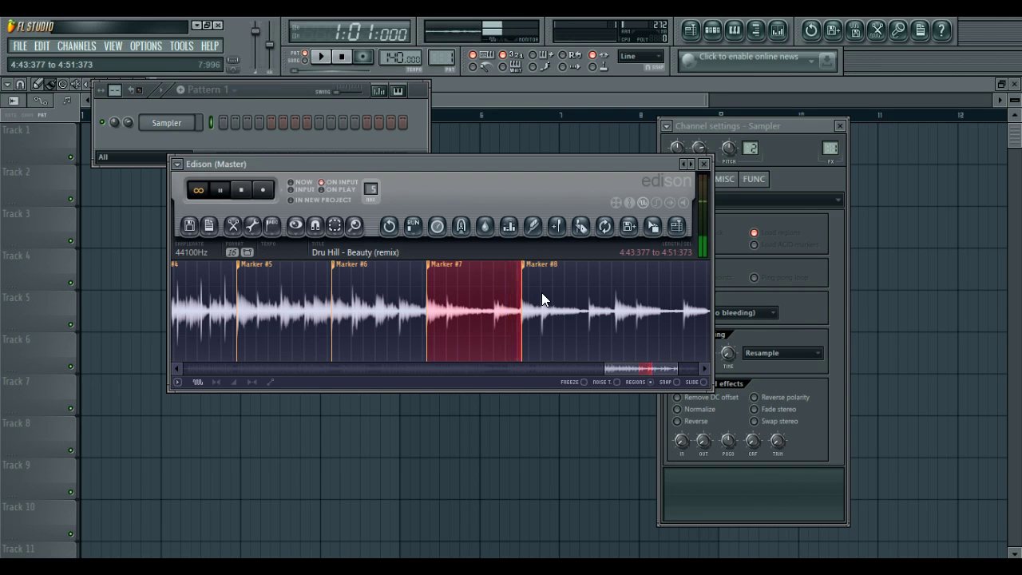
# Play the Marker #8 and Marker #9 regions, stop playback, and inspect the waveform up to the end of the Marker #9 region.
pyautogui.doubleClick(542, 292)
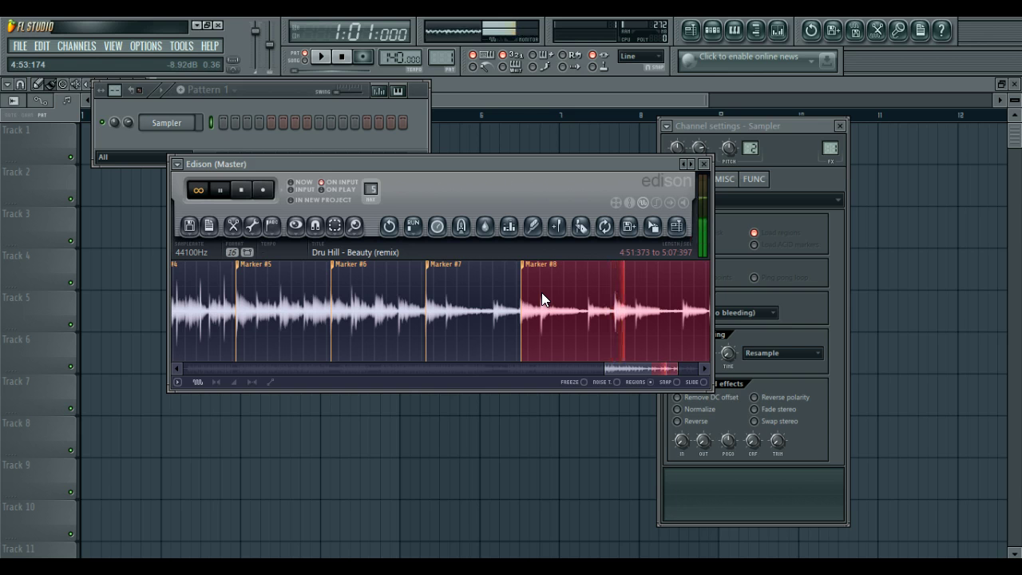
pyautogui.moveTo(616, 368); pyautogui.dragTo(658, 368)
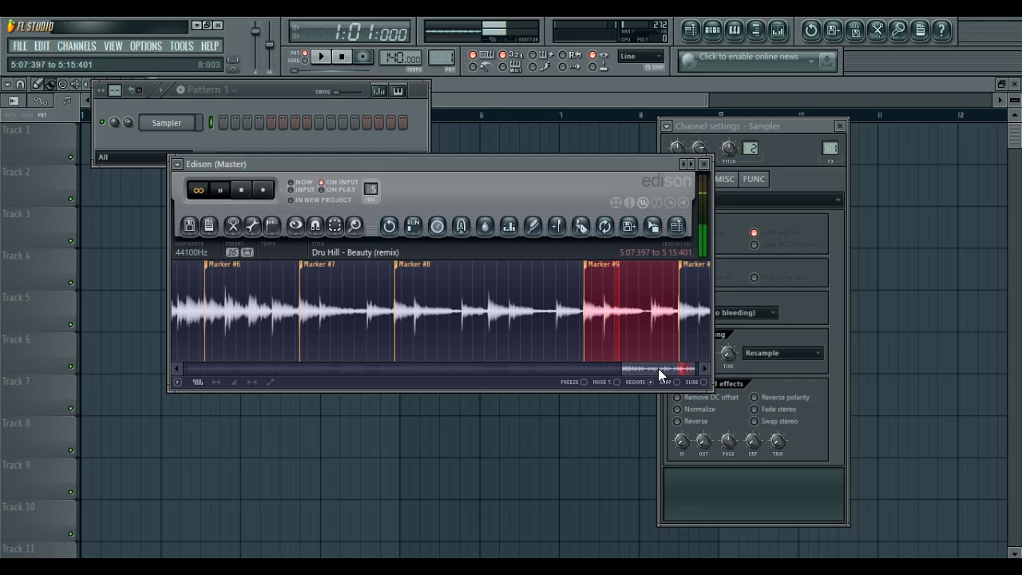
pyautogui.scroll(-1, 658, 368)
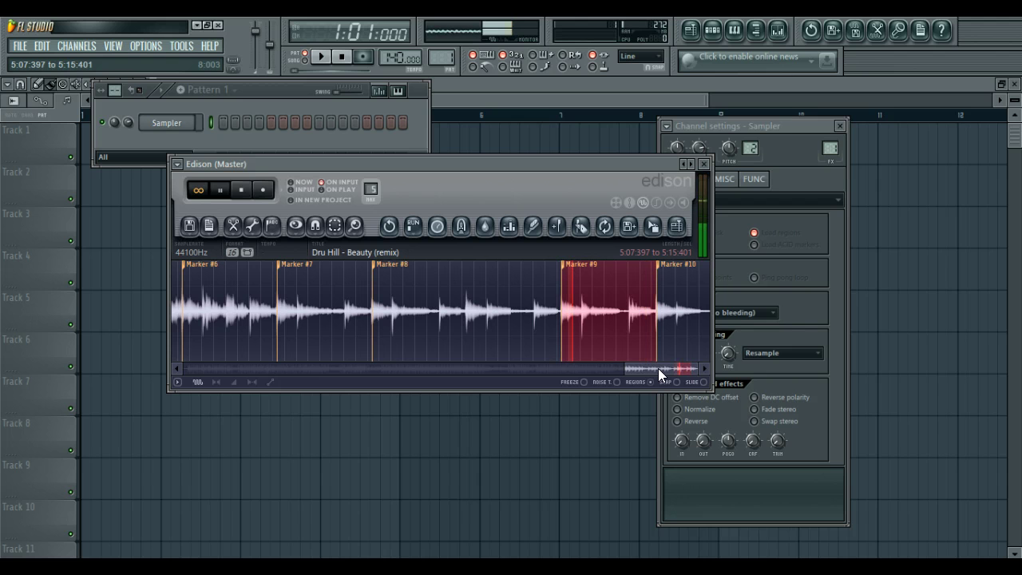
pyautogui.press('space')
pyautogui.scroll(1, 658, 368)
pyautogui.scroll(2, 658, 368)
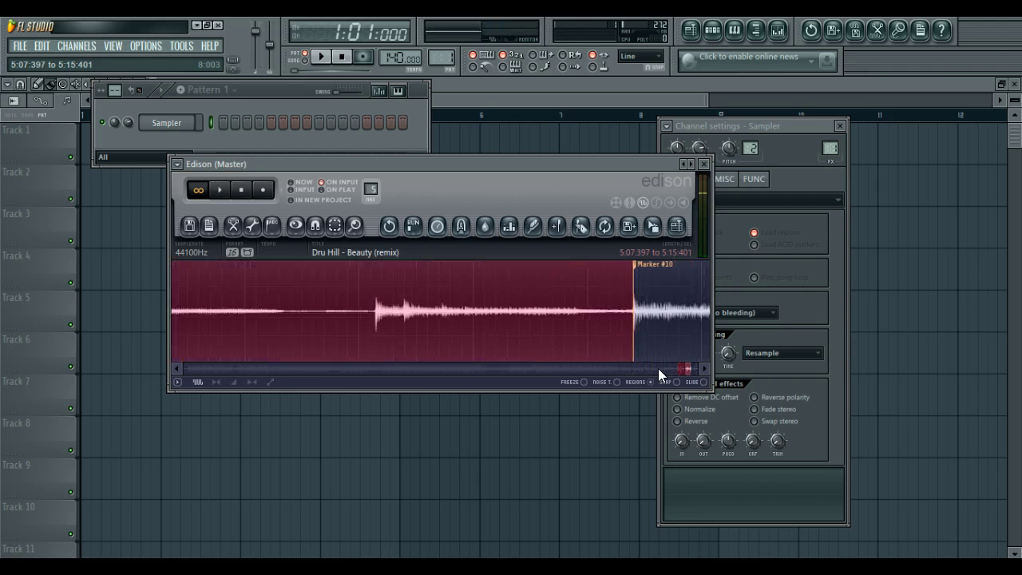
pyautogui.scroll(-3, 658, 369)
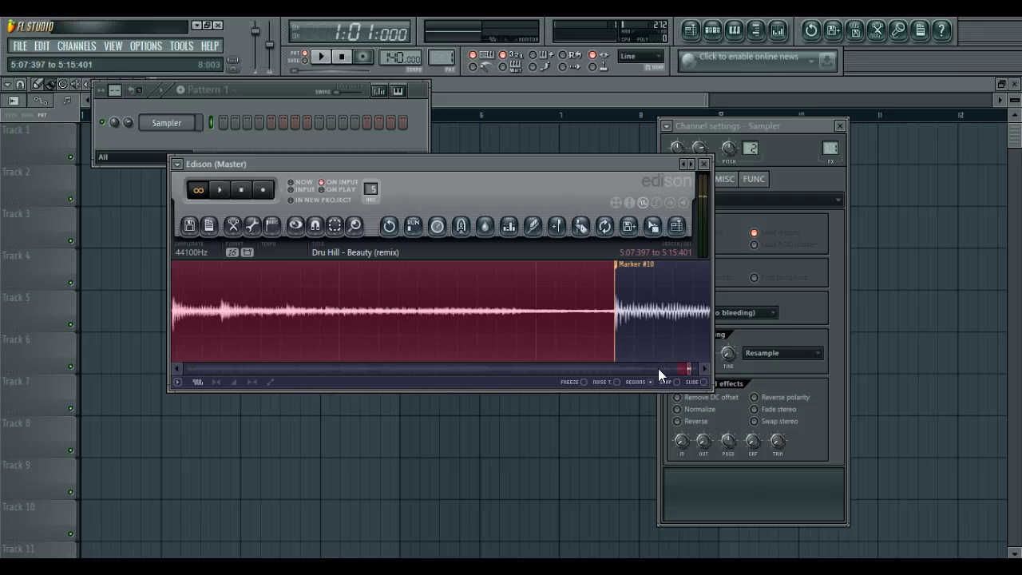
# Send the selected 5:07:397 to 5:15:401 region to the playlist as an audio clip starting at bar 1 of Track 4.
pyautogui.moveTo(652, 226)
pyautogui.mouseDown()
pyautogui.moveTo(57, 247)
pyautogui.moveTo(132, 269)
pyautogui.moveTo(214, 321)
pyautogui.mouseUp()
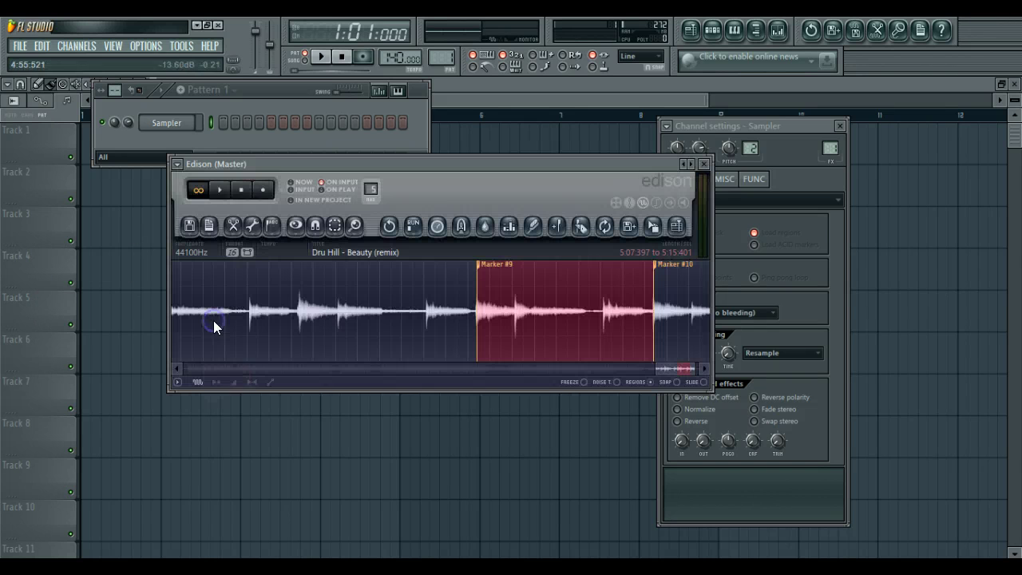
pyautogui.moveTo(653, 225)
pyautogui.mouseDown()
pyautogui.moveTo(296, 404)
pyautogui.moveTo(246, 380)
pyautogui.mouseUp()
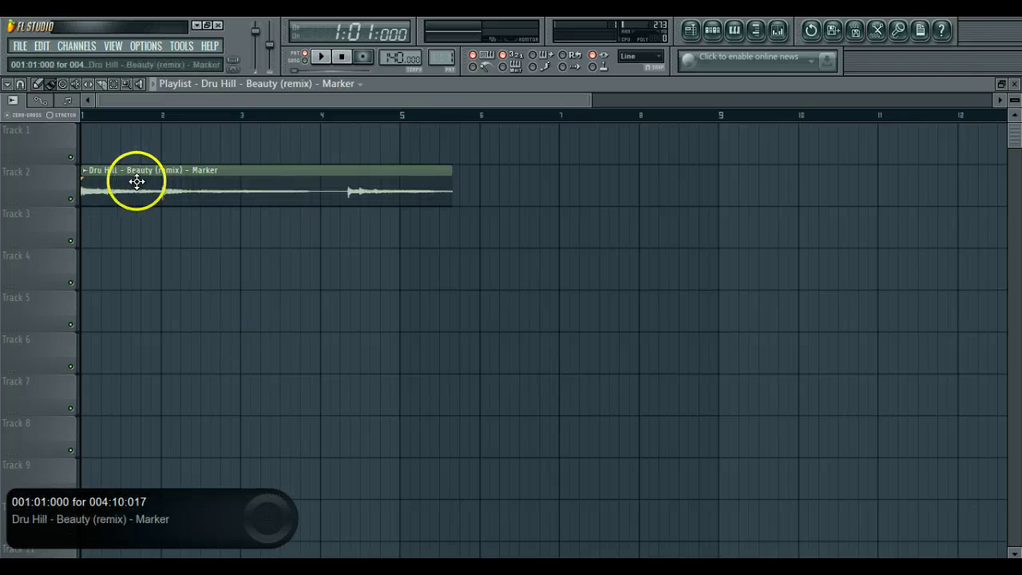
pyautogui.moveTo(137, 178); pyautogui.dragTo(128, 283)
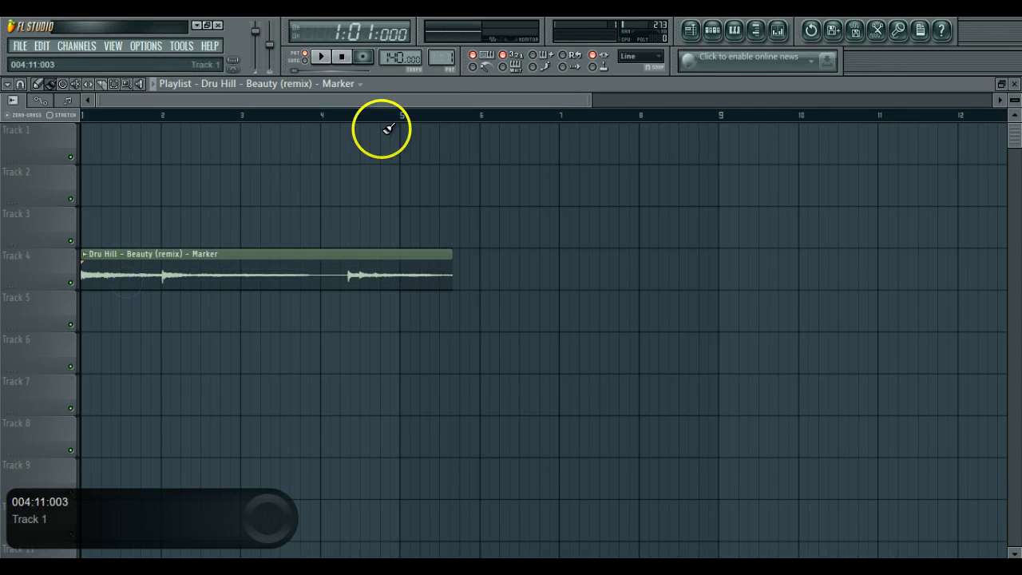
# Set the project tempo to 120 and adjust the time-stretch time of the Track 4 audio clip.
pyautogui.moveTo(391, 59); pyautogui.dragTo(399, 116)
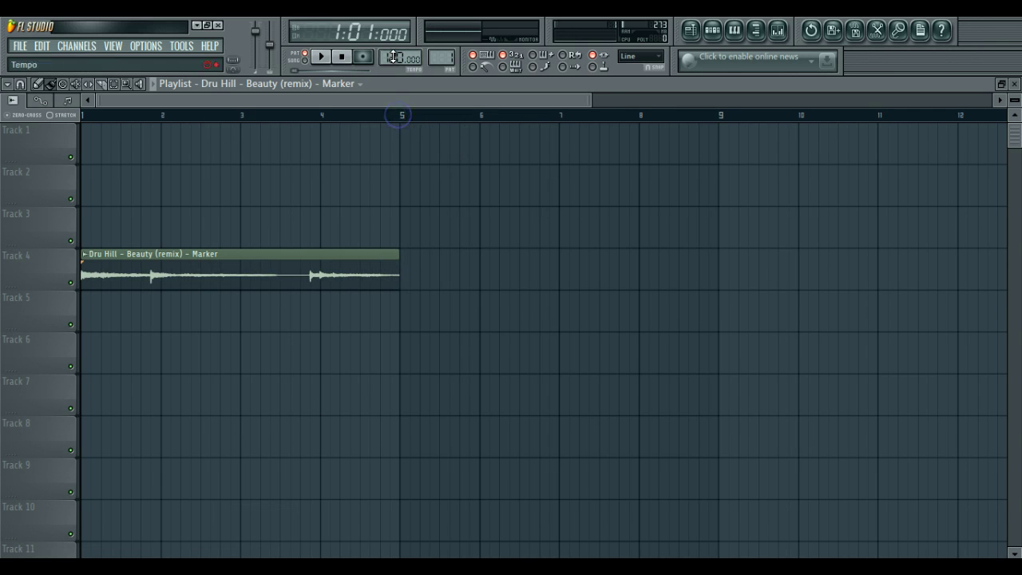
pyautogui.doubleClick(213, 262)
pyautogui.moveTo(727, 320); pyautogui.dragTo(746, 221)
# Reopen the audio editor and play the Marker #8 region, followed by the Marker #7 region from 4:43:377 to 4:51:373.
pyautogui.click(877, 32)
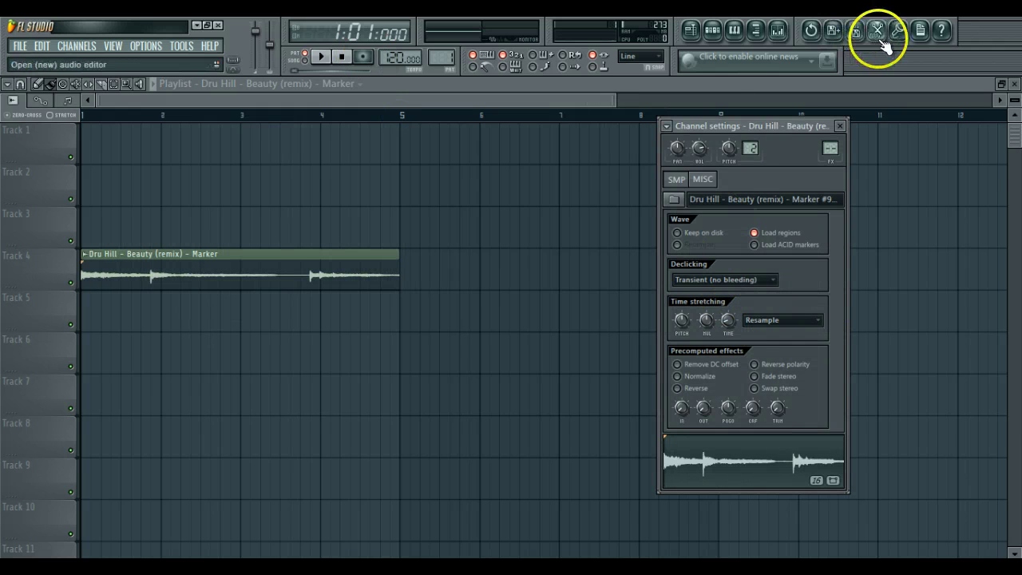
pyautogui.scroll(-5, 755, 270)
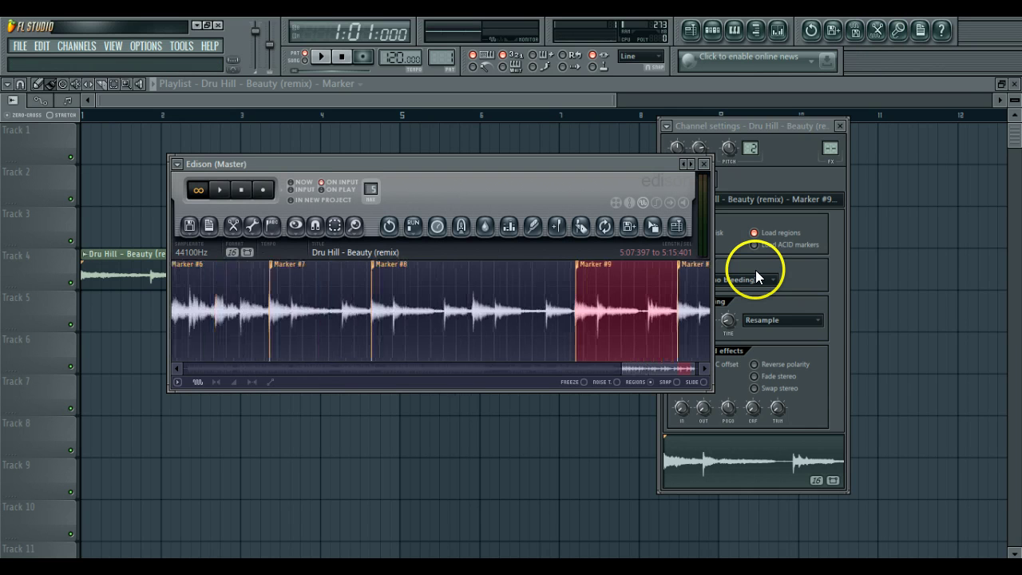
pyautogui.scroll(-2, 755, 270)
pyautogui.press('Left')
pyautogui.press('space')
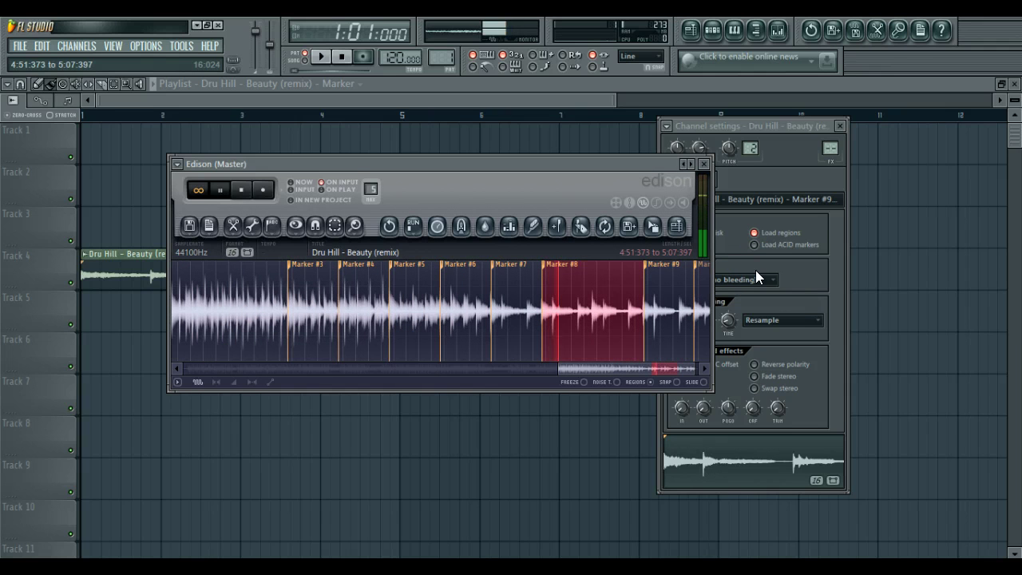
pyautogui.press('Left')
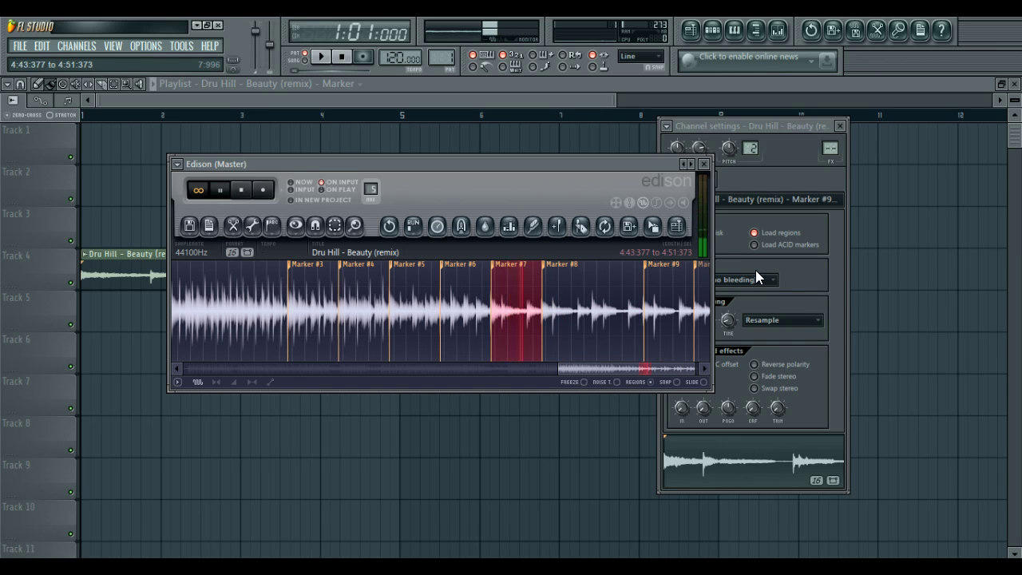
# Place the Marker #7 region as an audio clip at bar 1 of Track 6 and adjust its time-stretch time.
pyautogui.moveTo(653, 225)
pyautogui.mouseDown()
pyautogui.moveTo(517, 278)
pyautogui.moveTo(131, 349)
pyautogui.mouseUp()
pyautogui.moveTo(203, 357); pyautogui.dragTo(155, 356)
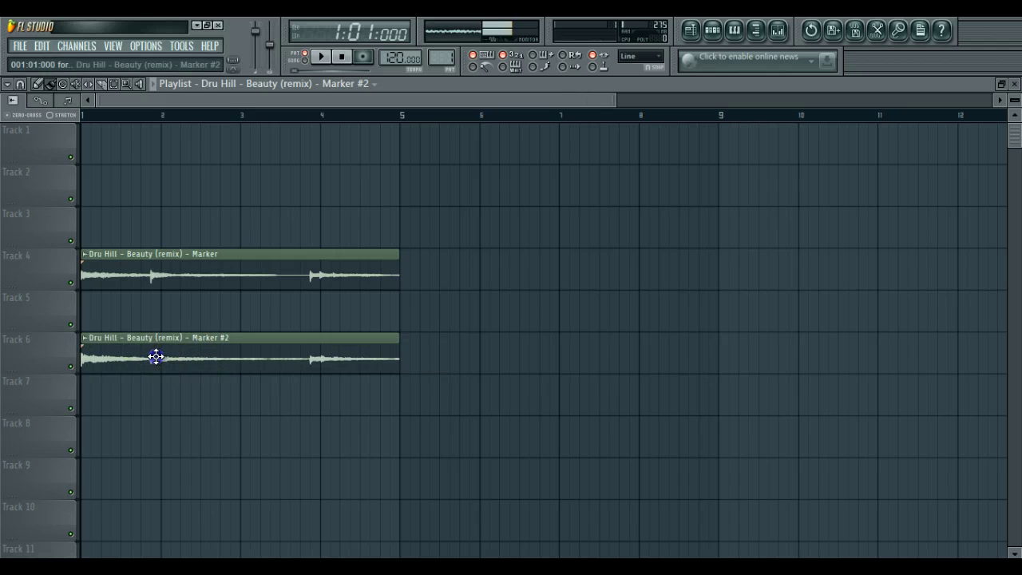
pyautogui.moveTo(729, 328); pyautogui.dragTo(749, 222)
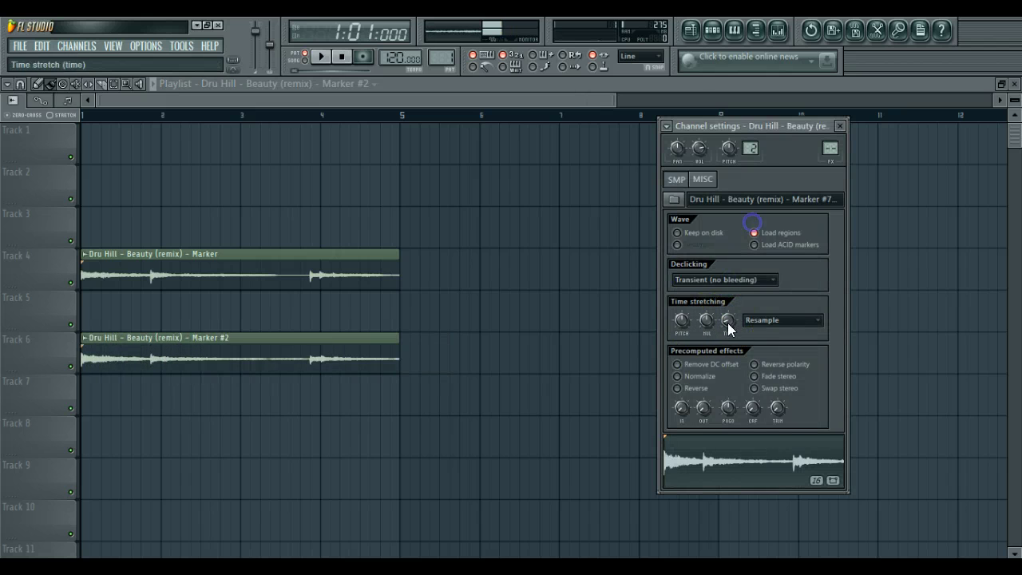
# Return to the audio editor and audition the regions backward from Marker #6 to Marker #3, comparing Marker #3 with Marker #4.
pyautogui.click(876, 32)
pyautogui.press('Left')
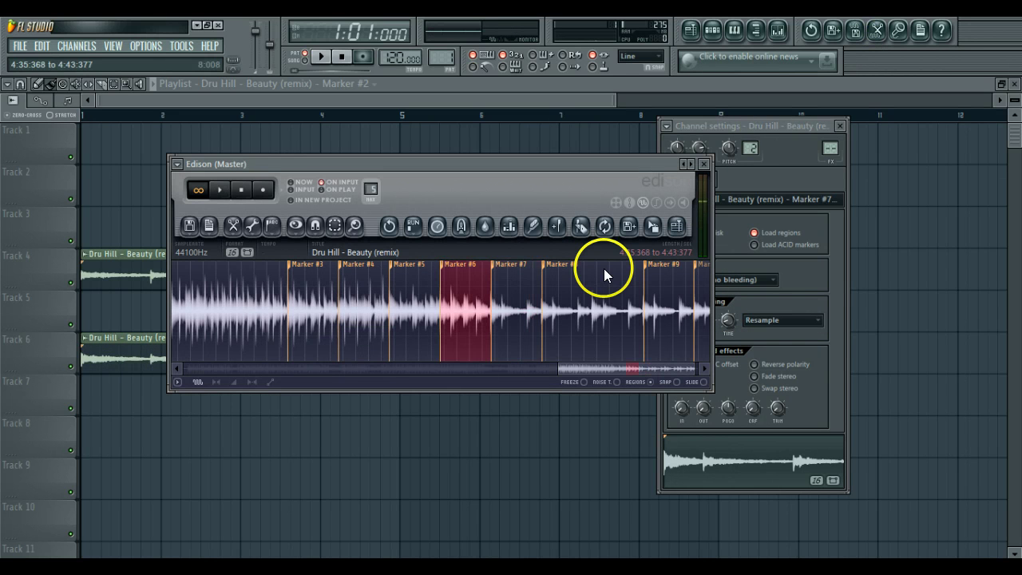
pyautogui.press('Left')
pyautogui.press('Left')
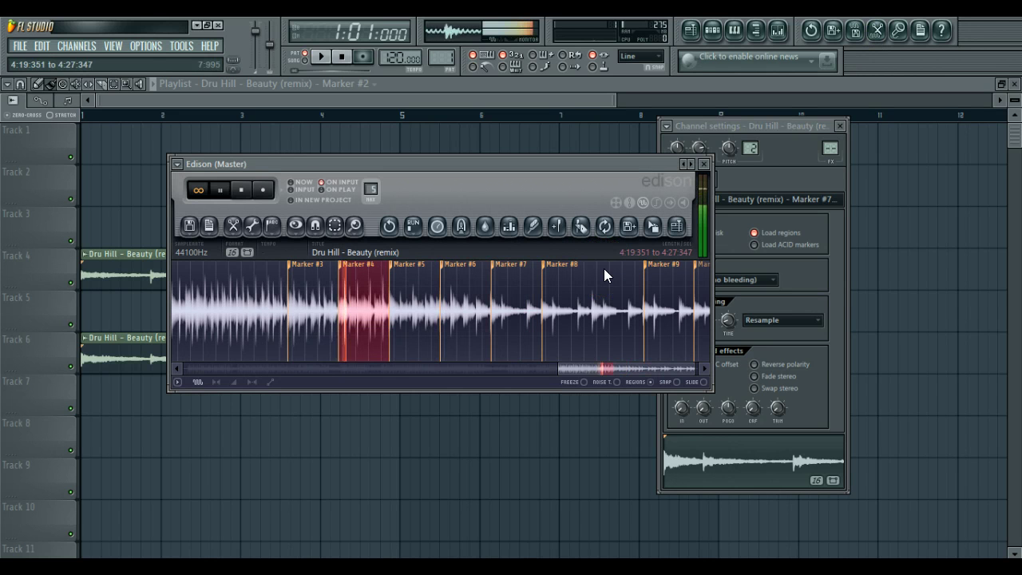
pyautogui.press('Left')
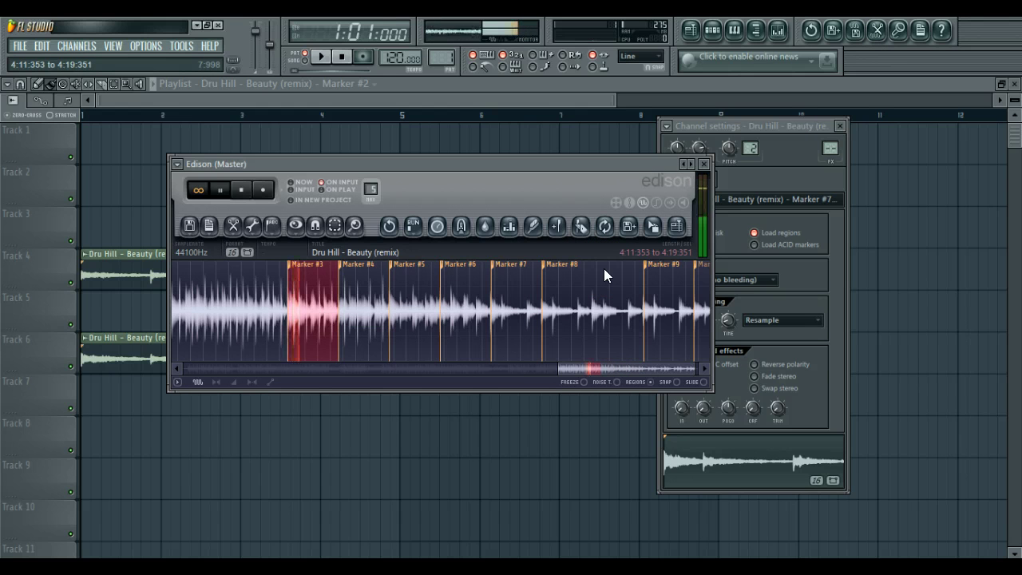
pyautogui.press('Right')
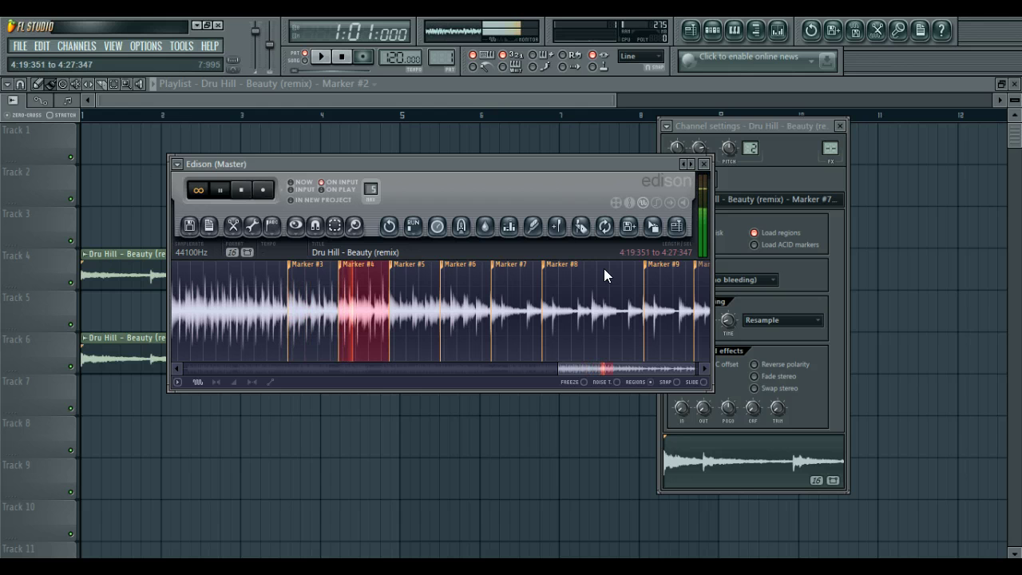
pyautogui.press('Left')
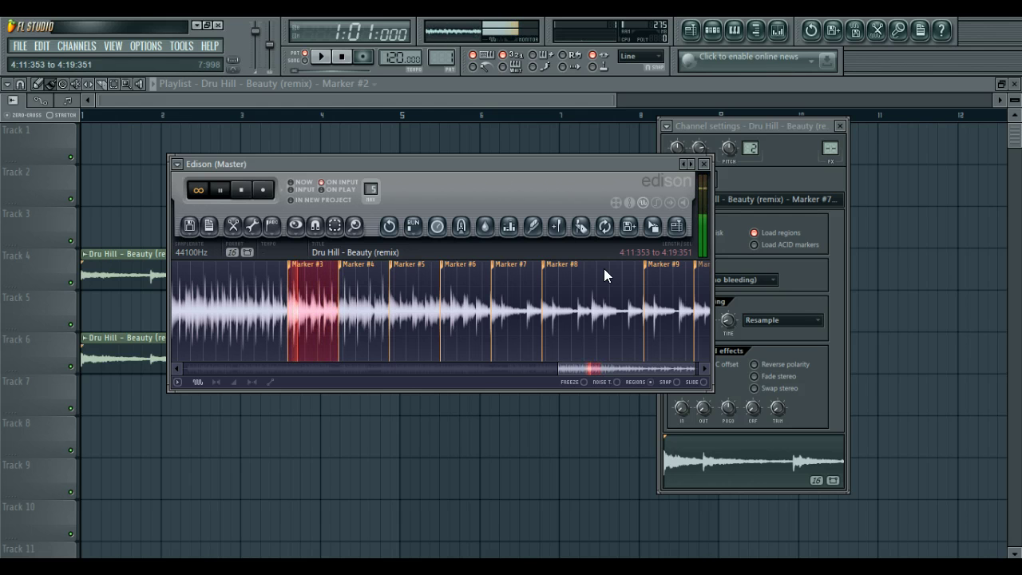
# Step forward to the Marker #6 region and back to the Marker #1 region from 11:151 to 19:162, and stop playback.
pyautogui.press('Right')
pyautogui.press('Right')
pyautogui.press('Right')
pyautogui.press('Left')
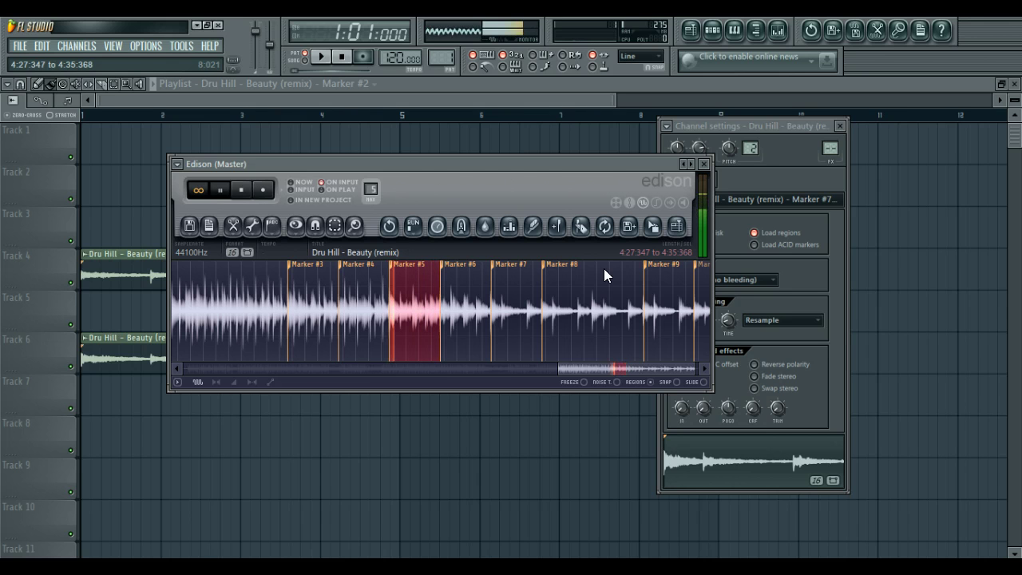
pyautogui.press('Left')
pyautogui.press('Left')
pyautogui.press('Left')
pyautogui.press('Left')
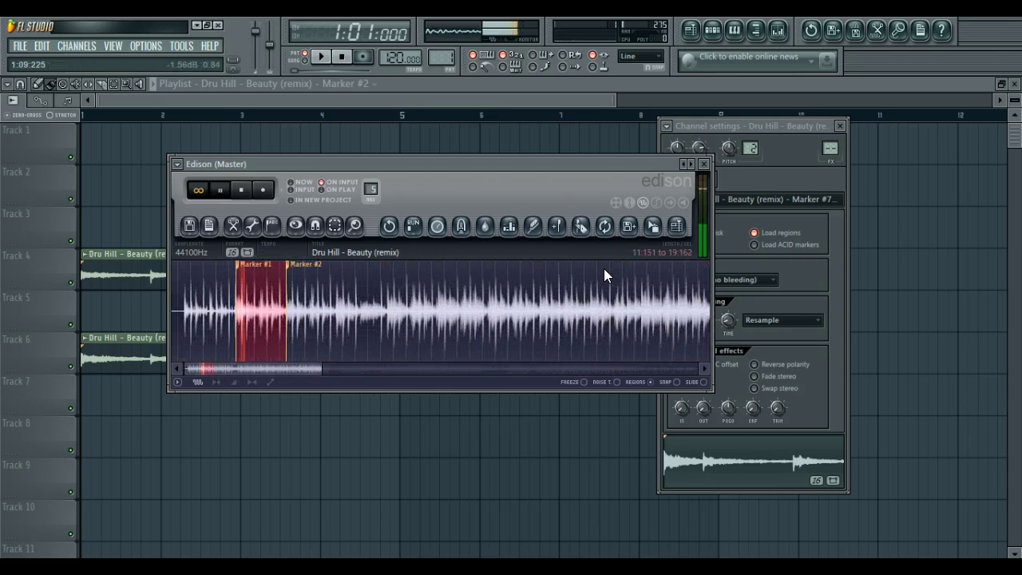
pyautogui.press('space')
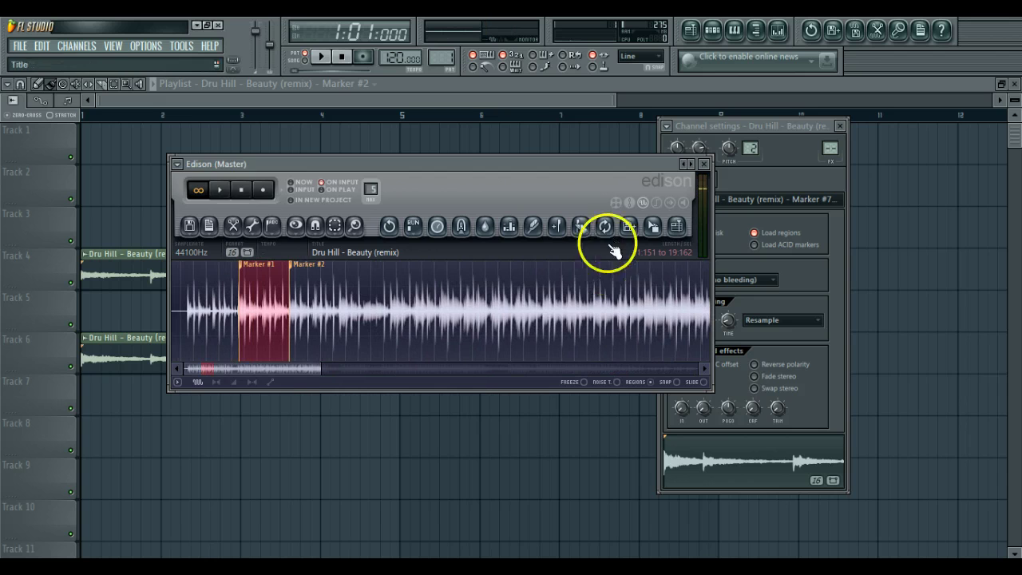
# Place the Marker #1 region as an audio clip at bar 1 of Track 8 and adjust its time-stretch time.
pyautogui.moveTo(653, 227)
pyautogui.mouseDown()
pyautogui.moveTo(251, 407)
pyautogui.moveTo(126, 435)
pyautogui.mouseUp()
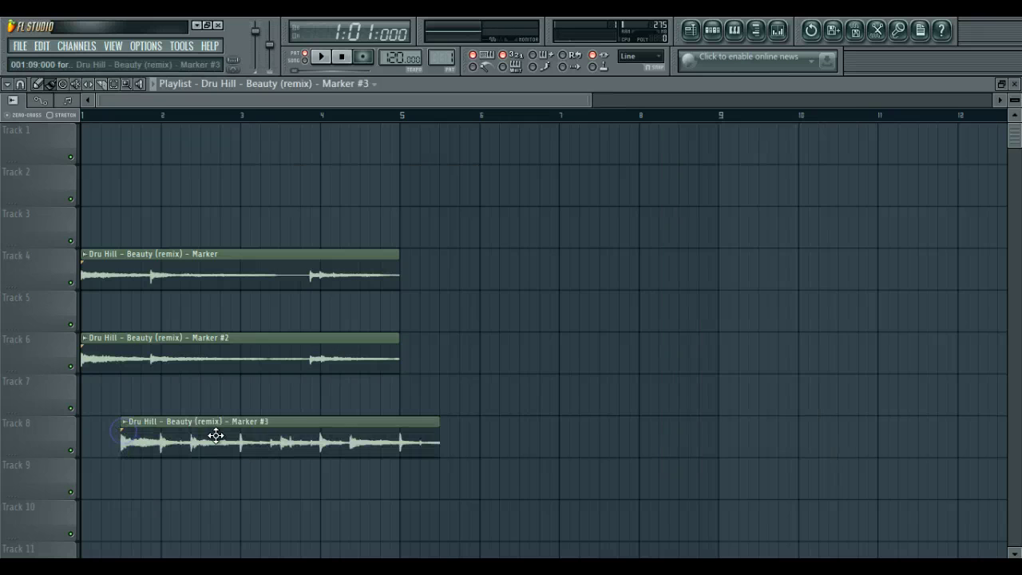
pyautogui.moveTo(214, 436); pyautogui.dragTo(100, 436)
pyautogui.doubleClick(171, 437)
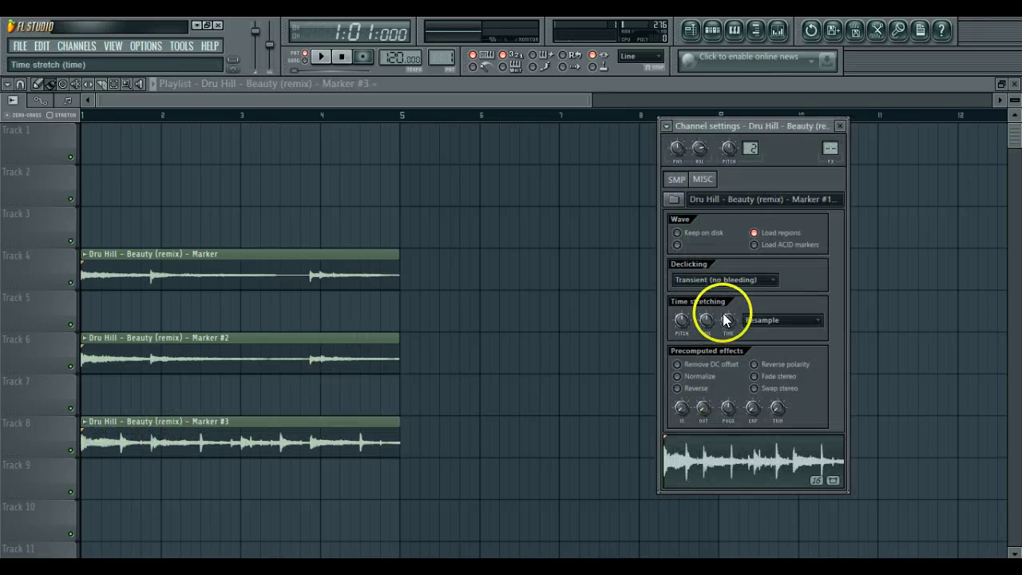
pyautogui.moveTo(728, 319); pyautogui.dragTo(751, 230)
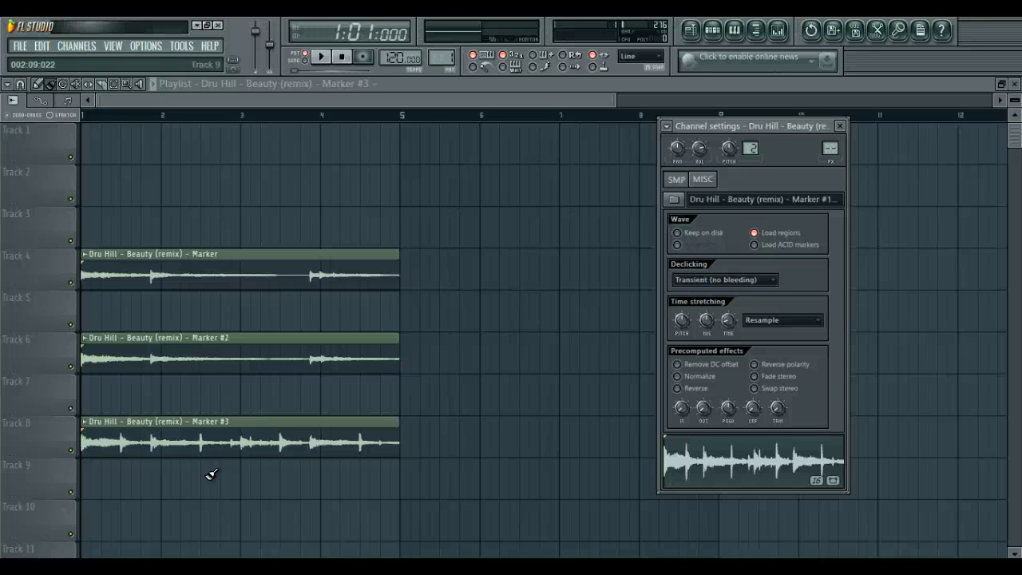
# Delete the audio clips on Track 8 and Track 4, and play the playlist in song mode.
pyautogui.rightClick(213, 435)
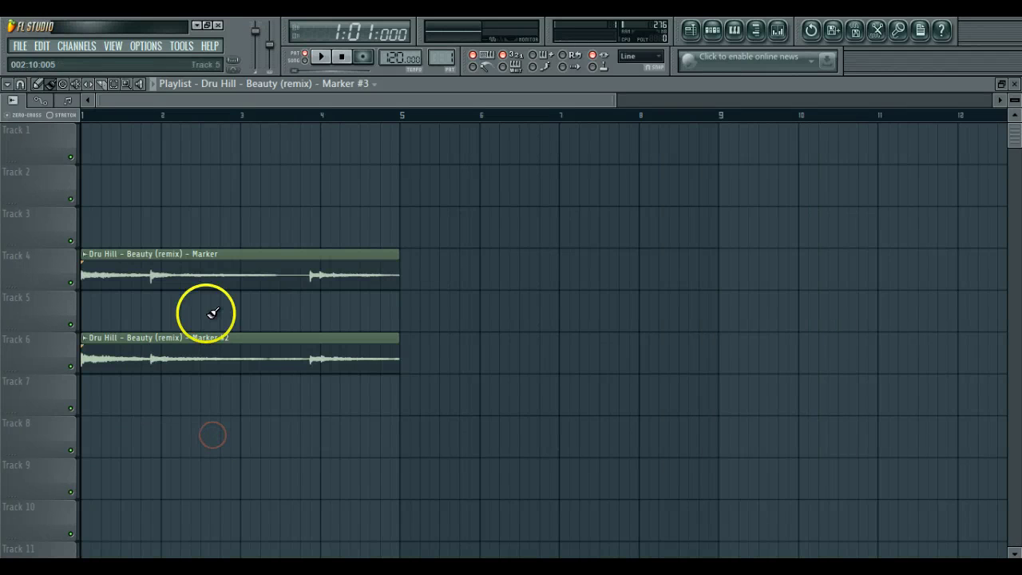
pyautogui.rightClick(206, 277)
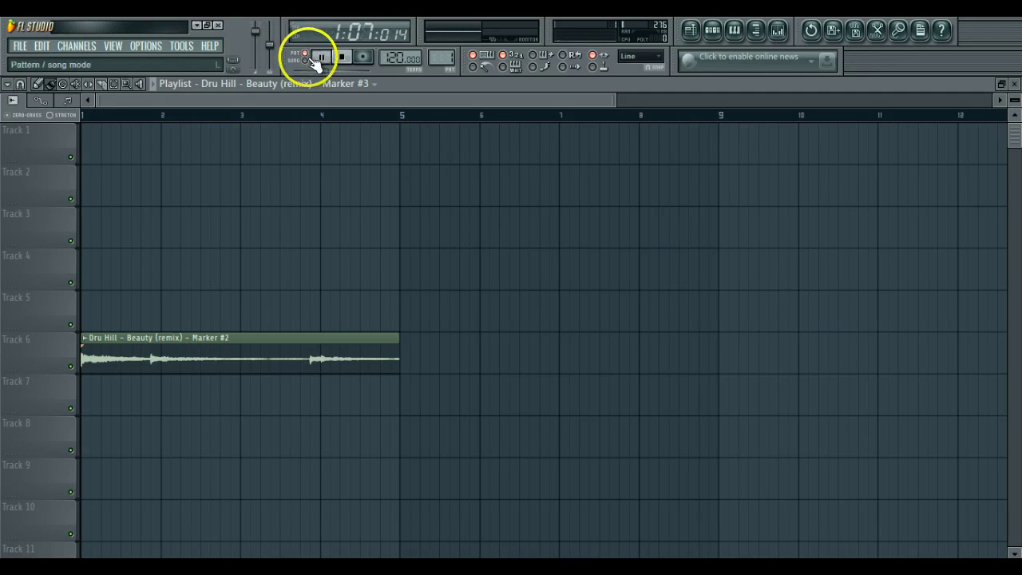
# Choose Pattern 1 as the playlist's clip source and place it at bar 1 of Track 1.
pyautogui.click(338, 85)
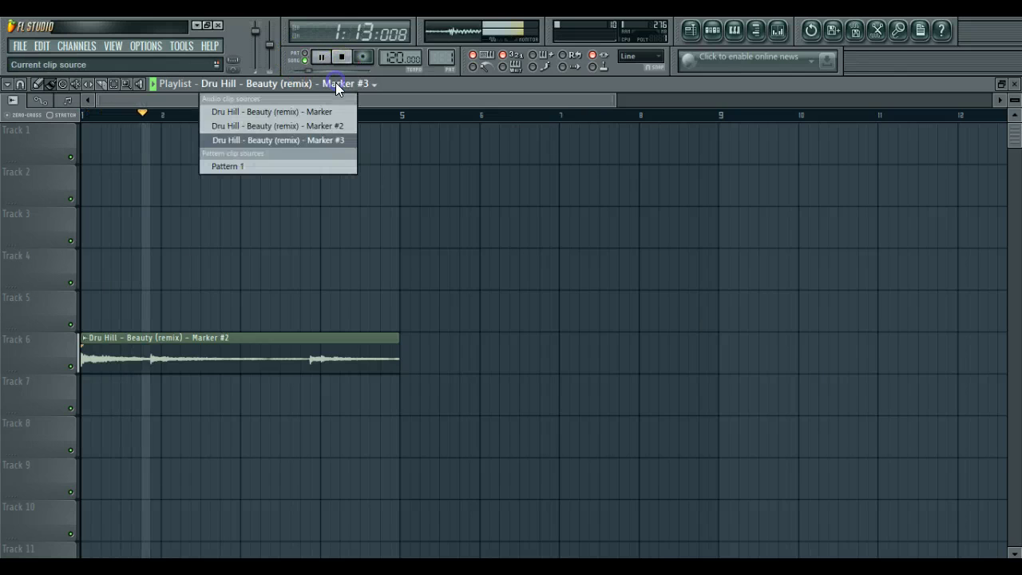
pyautogui.click(269, 166)
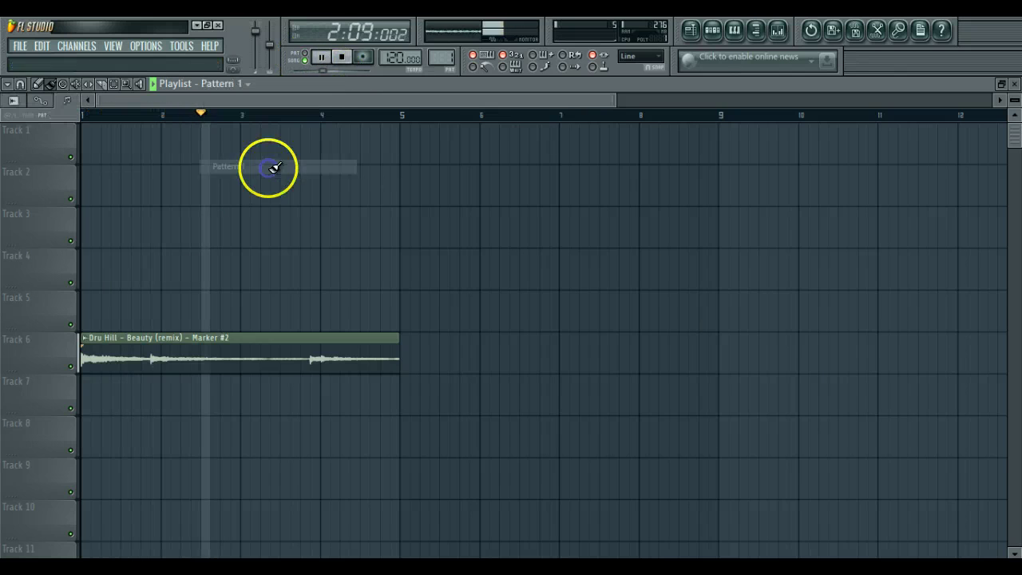
pyautogui.click(84, 159)
# Extend Pattern 1 to 64 steps in the step sequencer and show only the Unsorted channels.
pyautogui.press('F6')
pyautogui.click(110, 89)
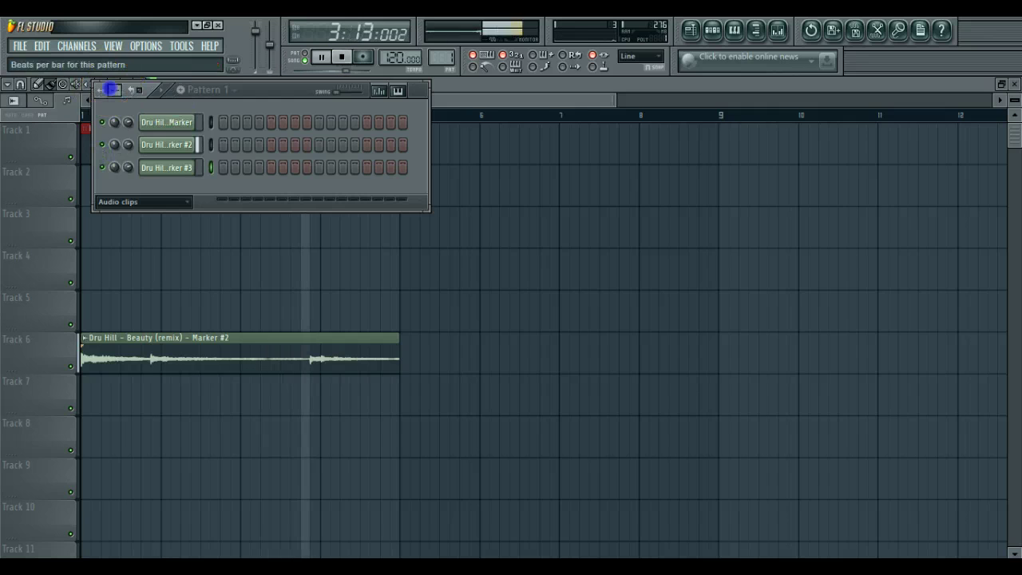
pyautogui.moveTo(110, 90); pyautogui.dragTo(132, 447)
pyautogui.click(153, 202)
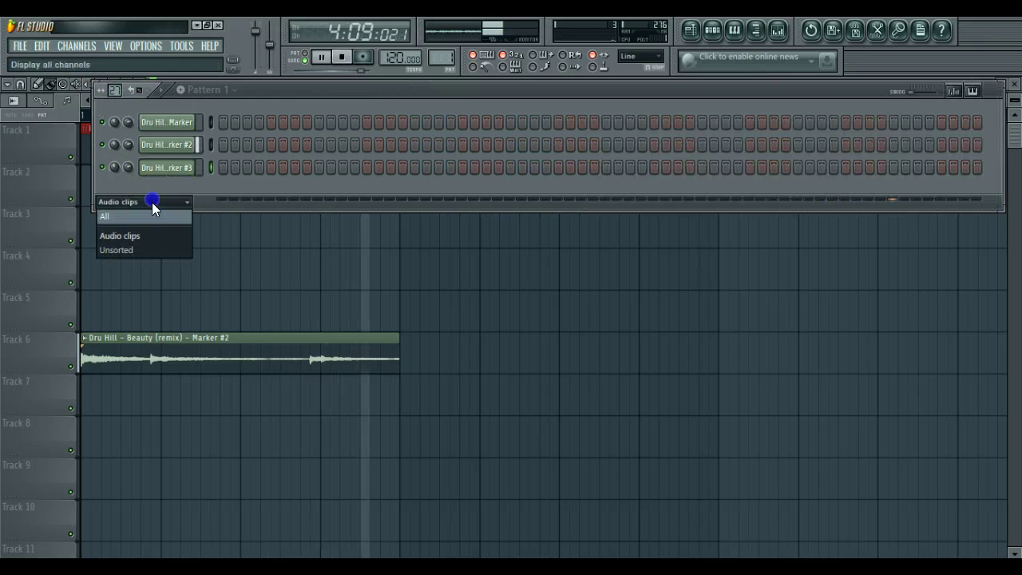
pyautogui.click(146, 250)
# Show the browser and expand the BIG WHITES KIT folder in Packs.
pyautogui.click(755, 29)
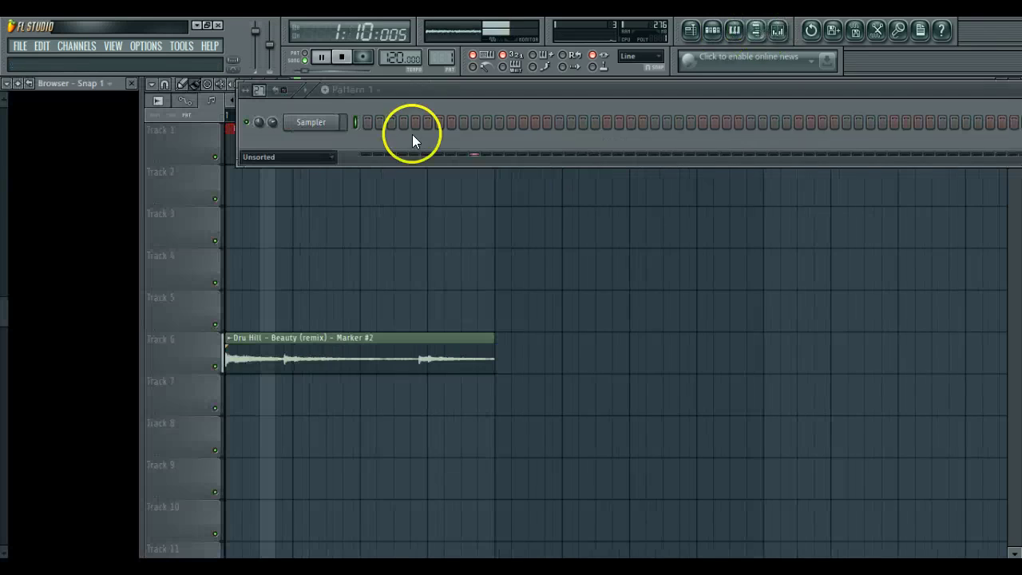
pyautogui.click(68, 101)
pyautogui.scroll(-3, 114, 270)
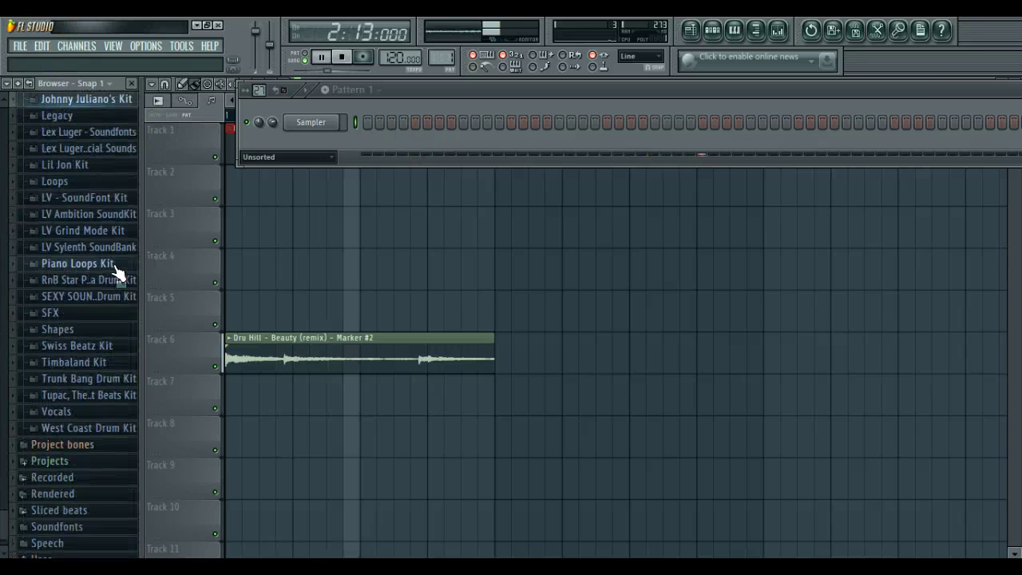
pyautogui.scroll(3, 116, 272)
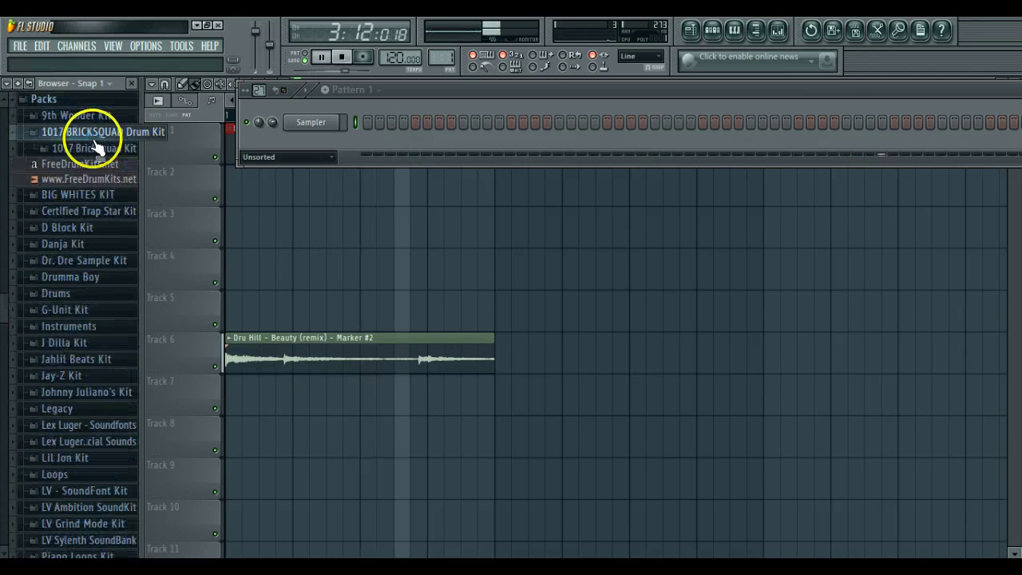
pyautogui.click(100, 148)
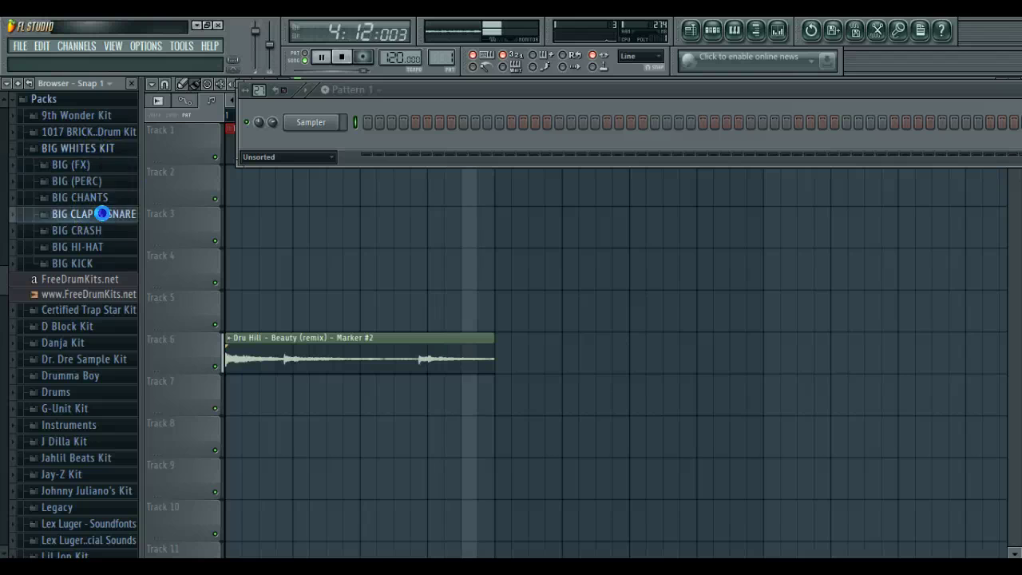
# Audition the samples in the BIG CLAP & SNARE folder and load sample (19) into the existing Sampler channel.
pyautogui.click(107, 211)
pyautogui.press('Down')
pyautogui.press('Down')
pyautogui.press('Down')
pyautogui.press('Down')
pyautogui.press('Down')
pyautogui.press('Down')
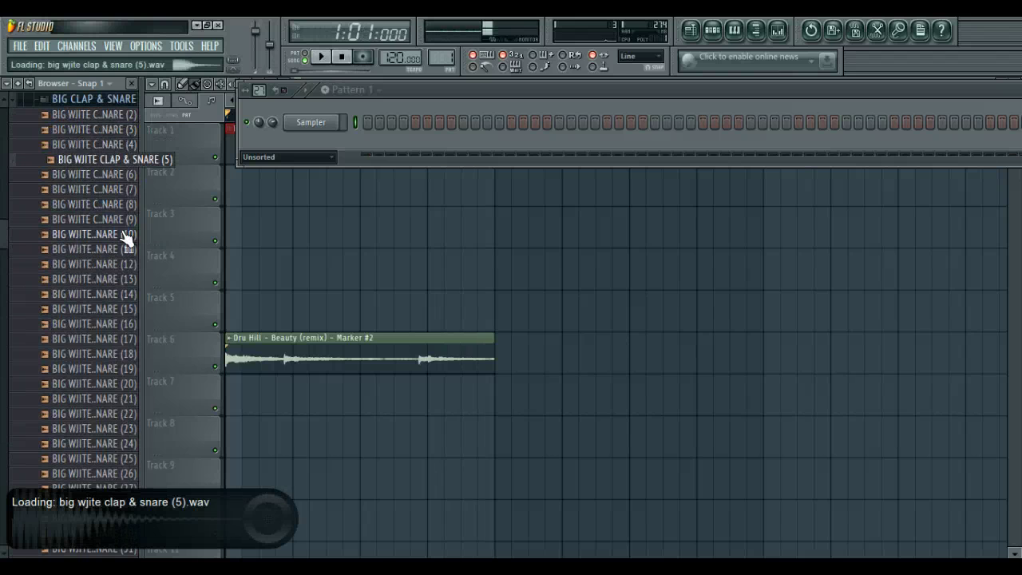
pyautogui.press('Down')
pyautogui.press('Down')
pyautogui.press('Down')
pyautogui.press('Down')
pyautogui.press('Down')
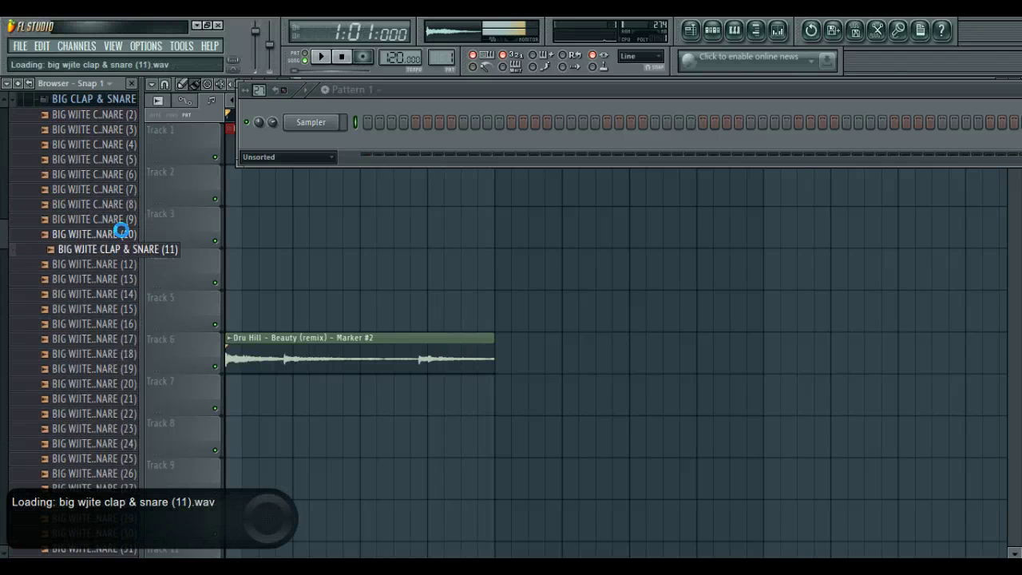
pyautogui.press('Down')
pyautogui.press('Down')
pyautogui.press('Down')
pyautogui.press('Down')
pyautogui.press('Down')
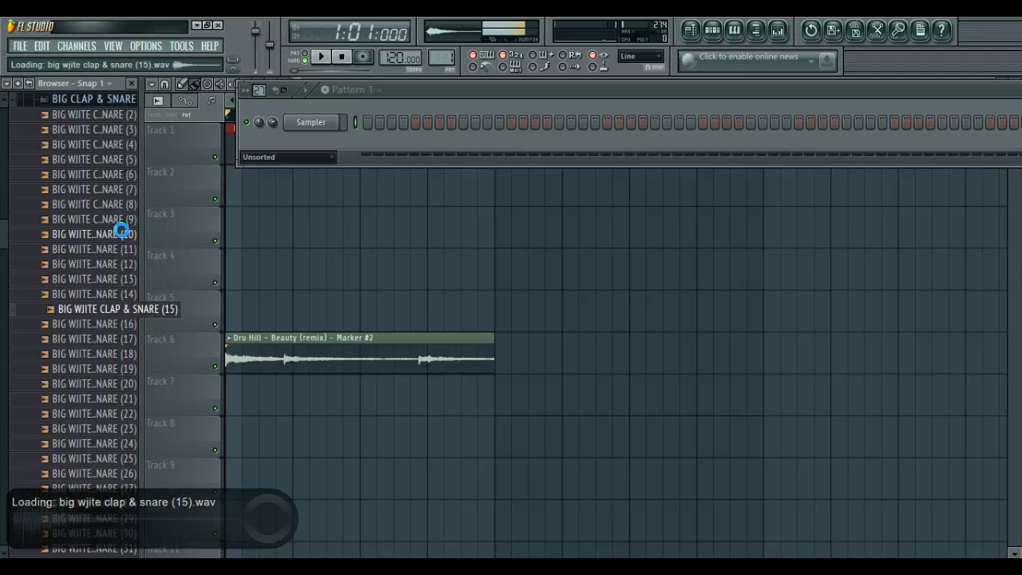
pyautogui.press('Down')
pyautogui.press('Down')
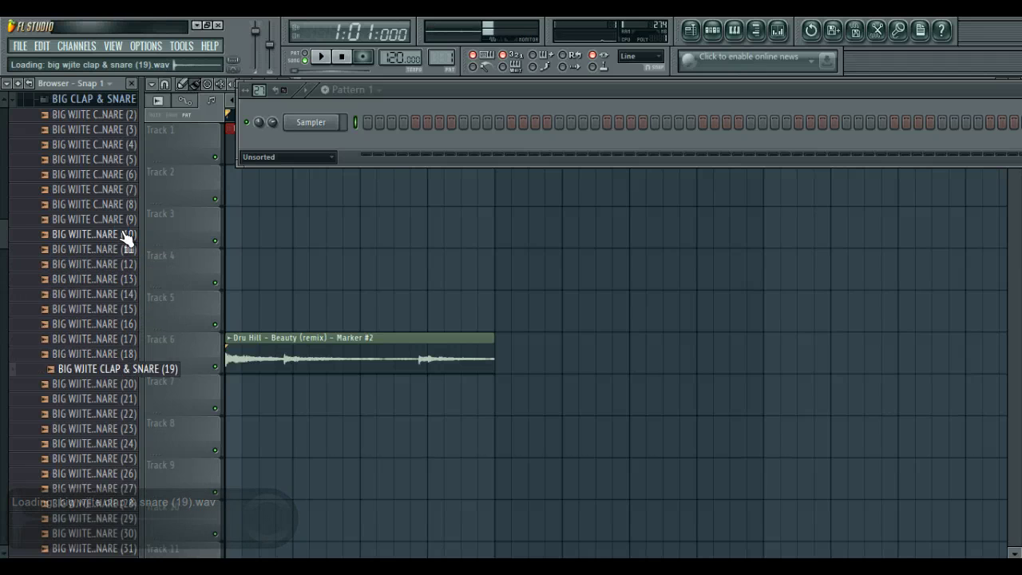
pyautogui.click(116, 370)
pyautogui.rightClick(115, 368)
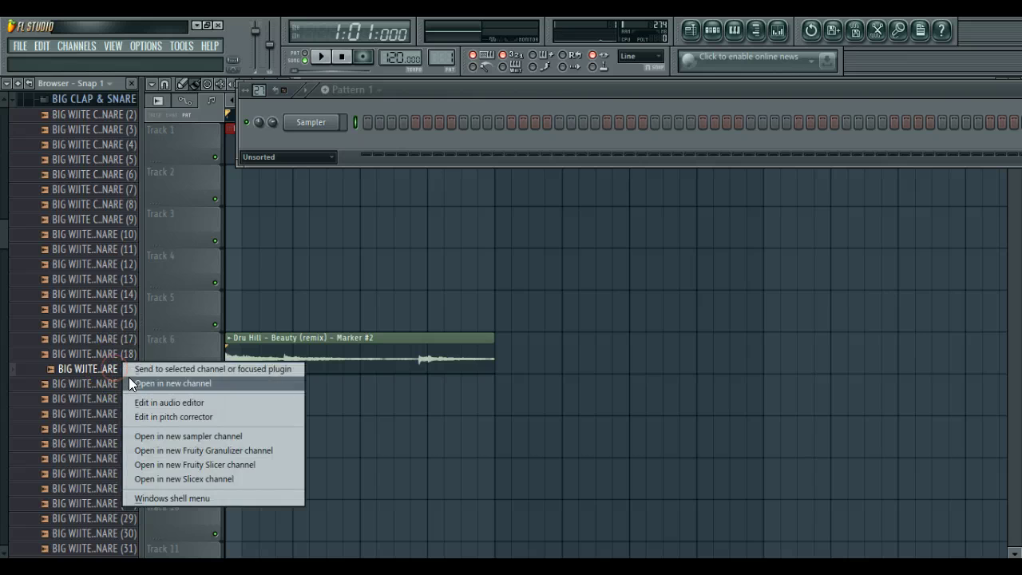
pyautogui.click(131, 370)
# Audition clap and snare samples (3) through (8), open sample (8) in a new channel, and collapse the sample folder.
pyautogui.click(117, 130)
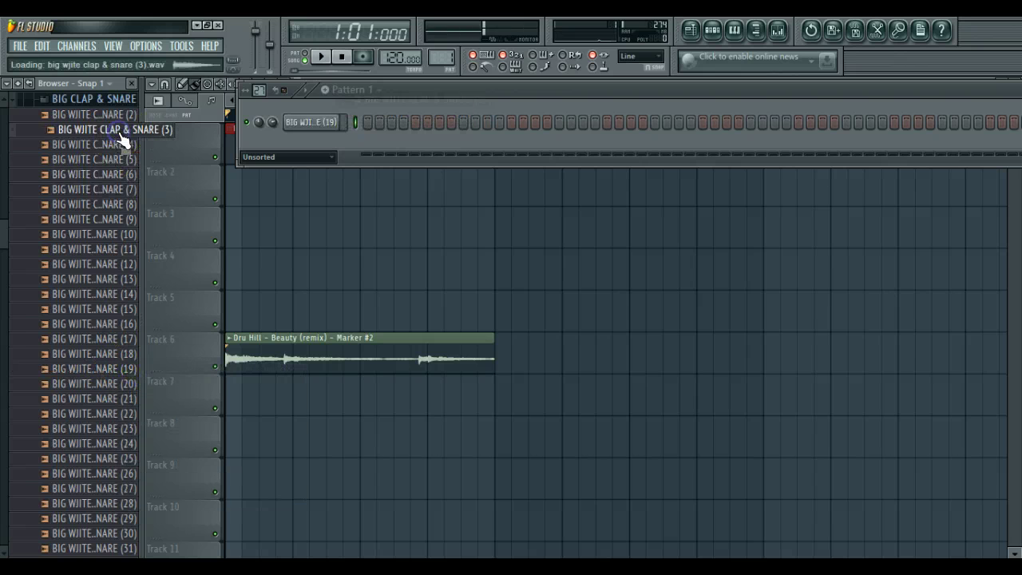
pyautogui.press('Down')
pyautogui.press('Down')
pyautogui.press('Down')
pyautogui.press('Down')
pyautogui.press('Down')
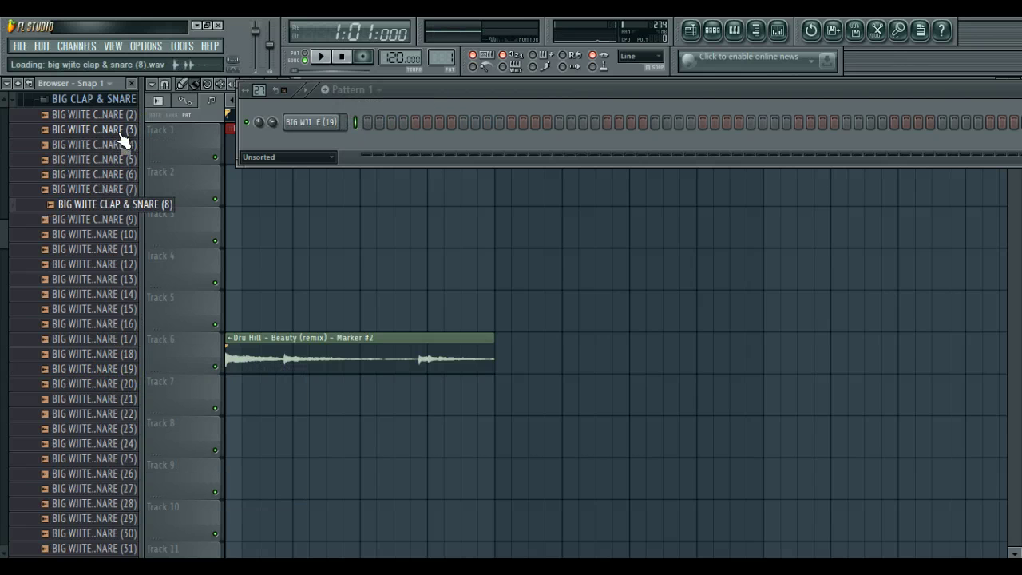
pyautogui.rightClick(132, 204)
pyautogui.click(143, 219)
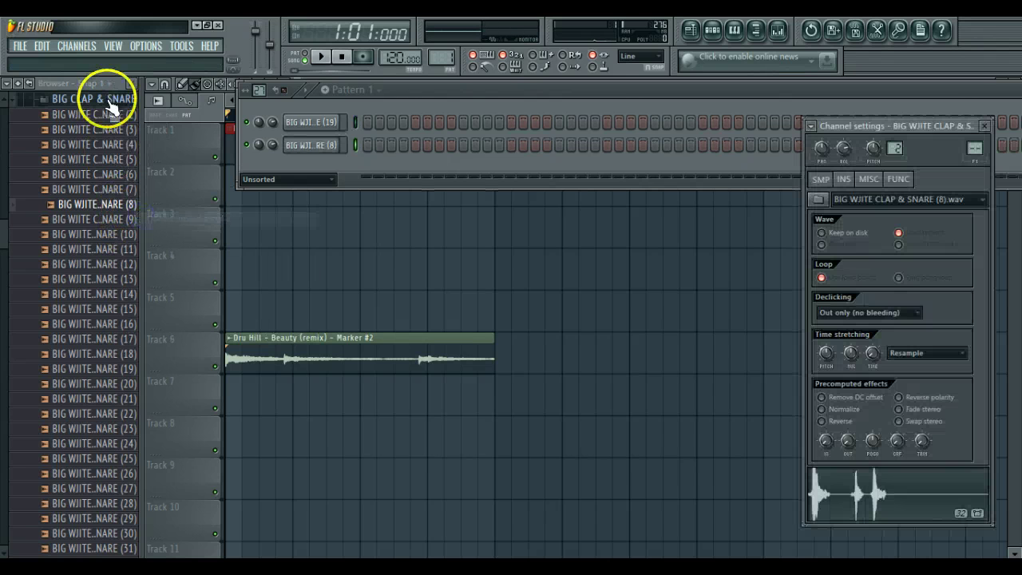
pyautogui.click(107, 95)
pyautogui.scroll(-3, 119, 267)
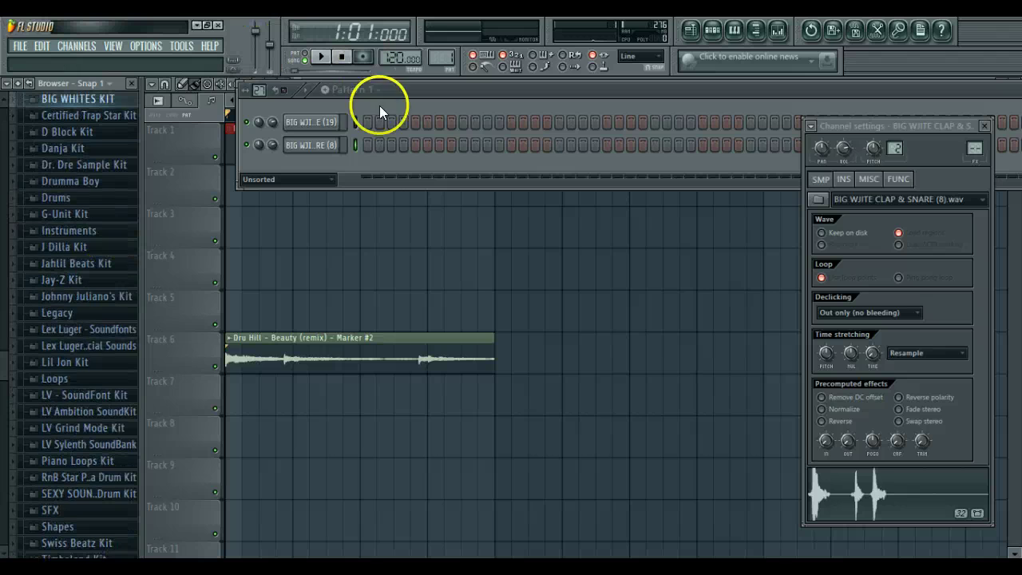
# Insert a Layer channel in the step sequencer and set the clap and snare (19) and (8) channels as its children.
pyautogui.moveTo(425, 87); pyautogui.dragTo(360, 148)
pyautogui.rightClick(252, 181)
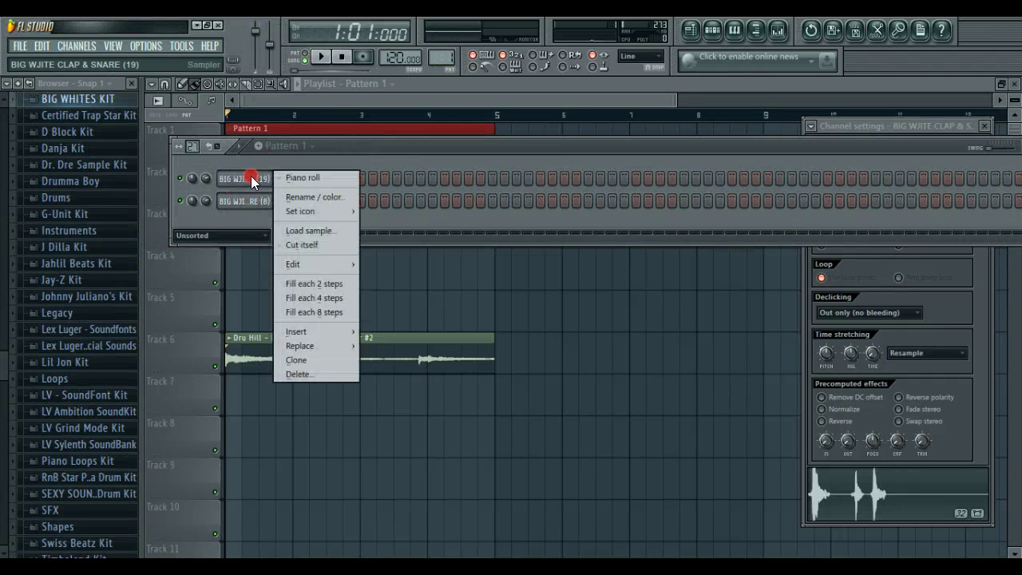
pyautogui.moveTo(307, 333)
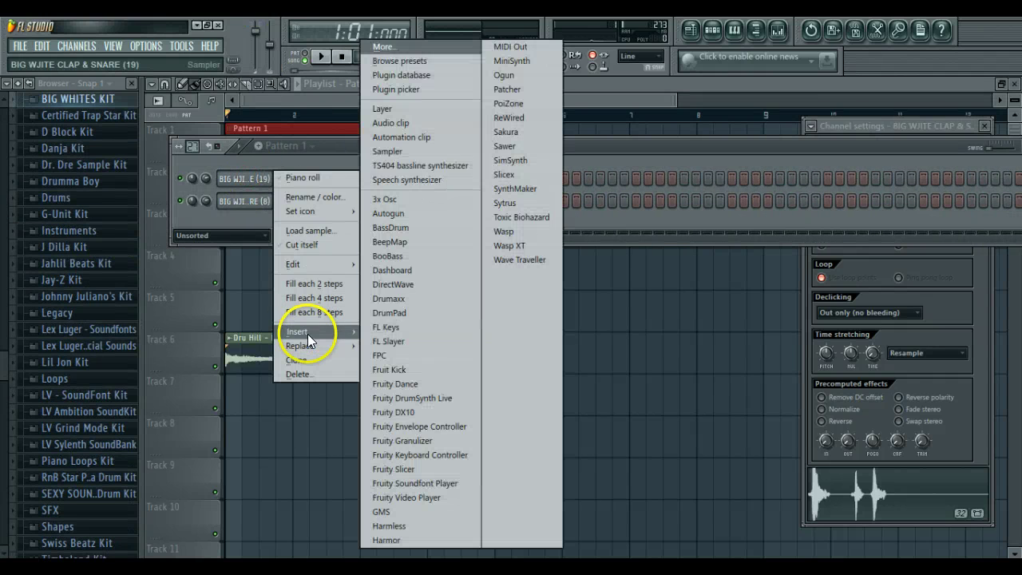
pyautogui.click(403, 110)
pyautogui.click(287, 200)
pyautogui.click(289, 222)
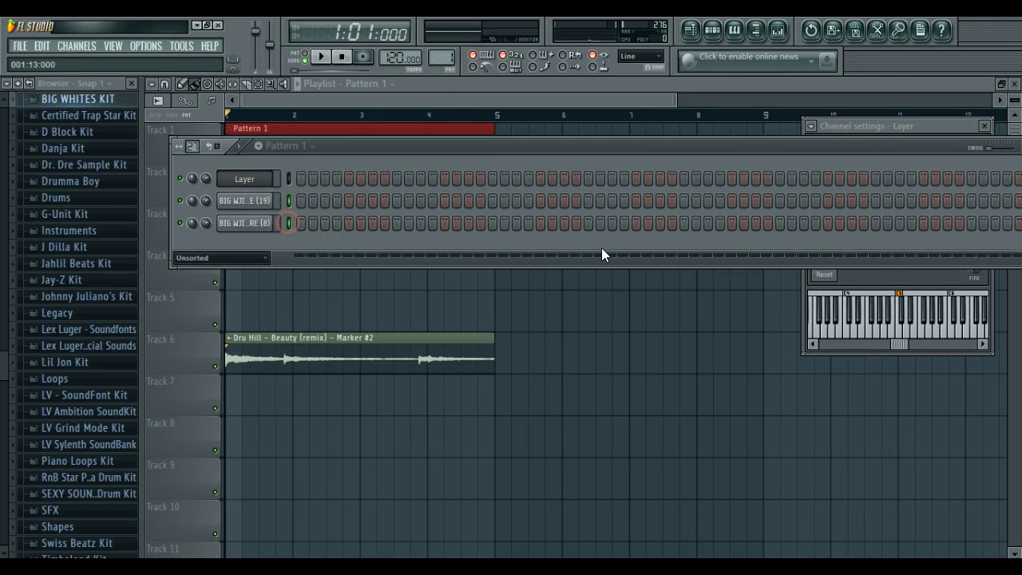
pyautogui.click(899, 352)
pyautogui.click(839, 193)
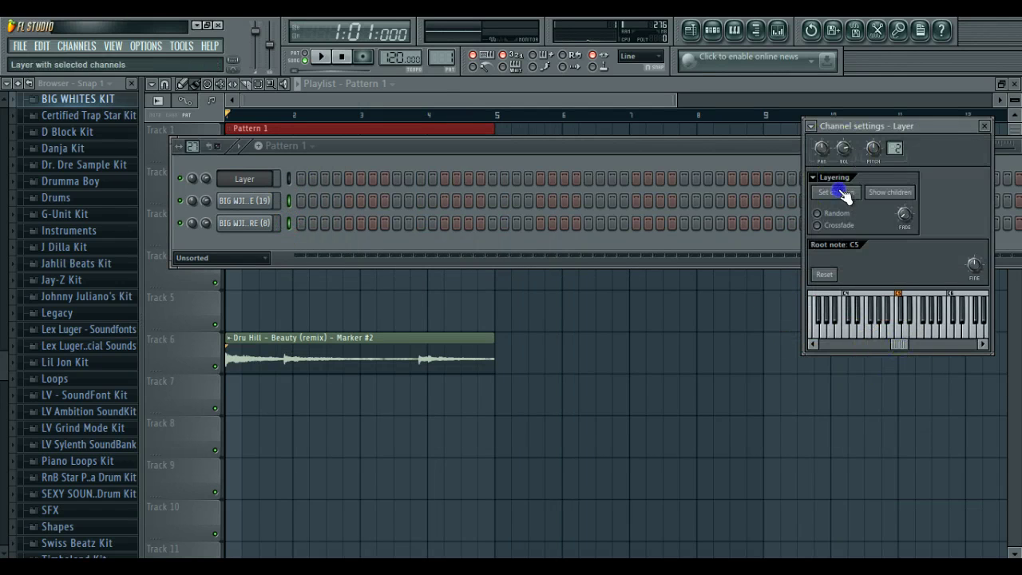
# Hide the browser, then activate steps 9, 25, 41 and 57 on the Layer channel and play the song.
pyautogui.click(131, 83)
pyautogui.click(251, 177)
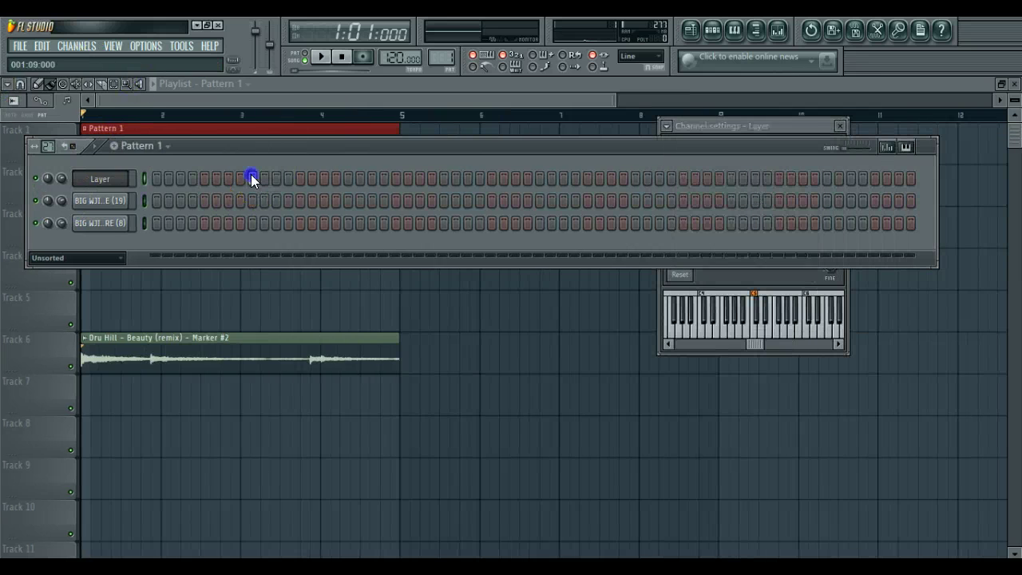
pyautogui.click(443, 177)
pyautogui.click(829, 180)
pyautogui.press('space')
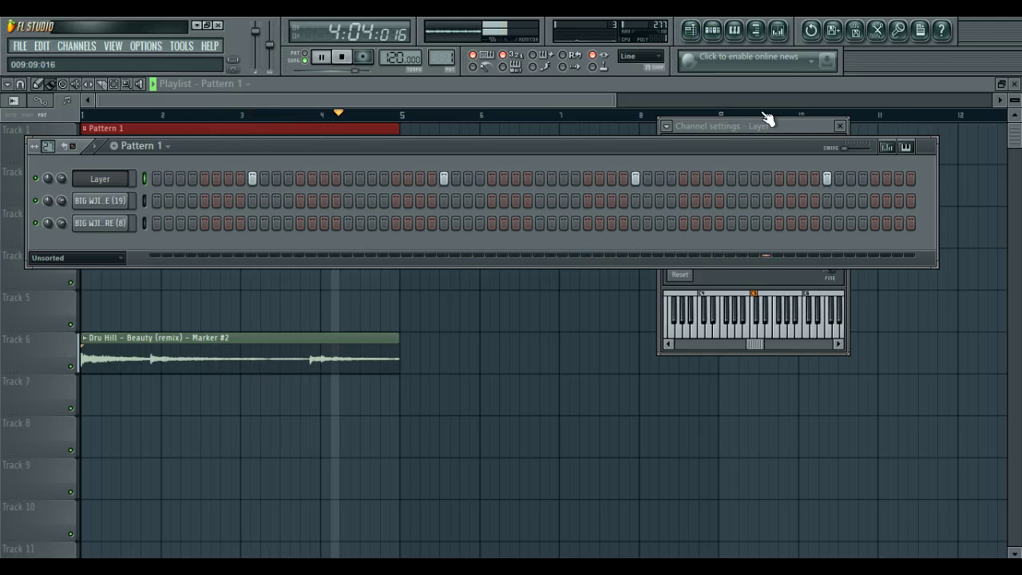
# Audition kicks from the RnB Star drum kit's Kicks folder and open ProKitzKick22 in a new channel.
pyautogui.click(754, 30)
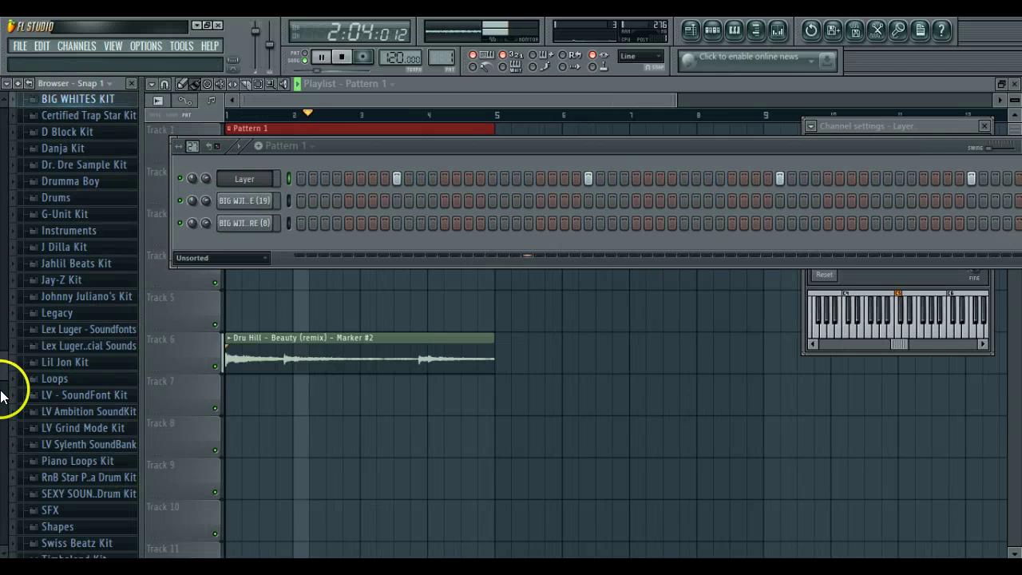
pyautogui.click(68, 478)
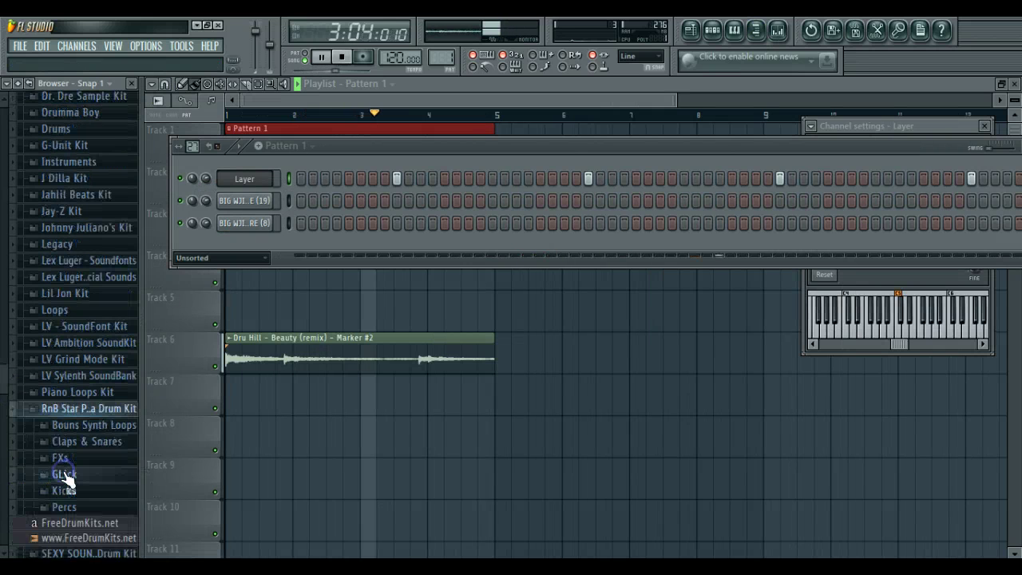
pyautogui.click(80, 461)
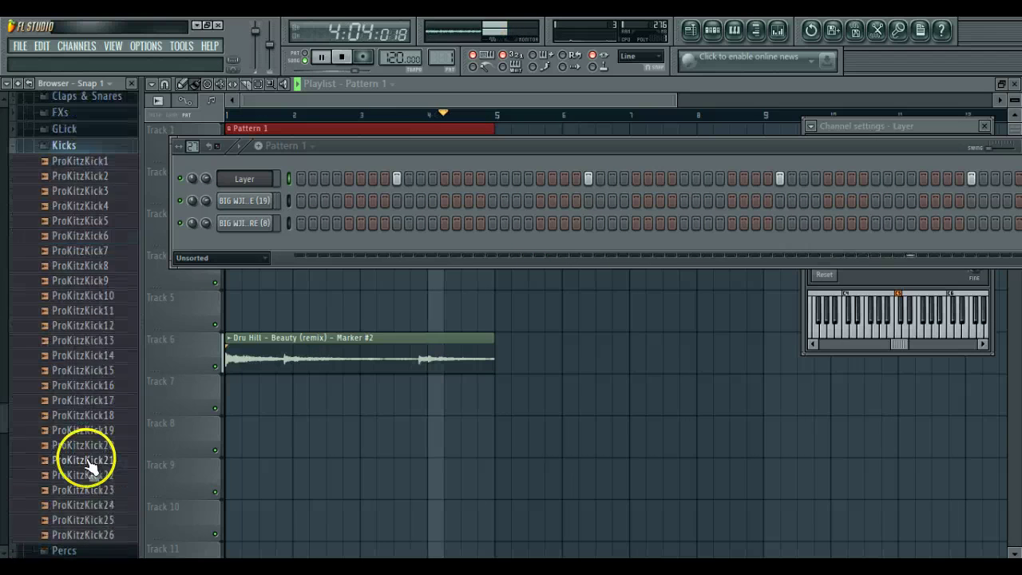
pyautogui.click(100, 508)
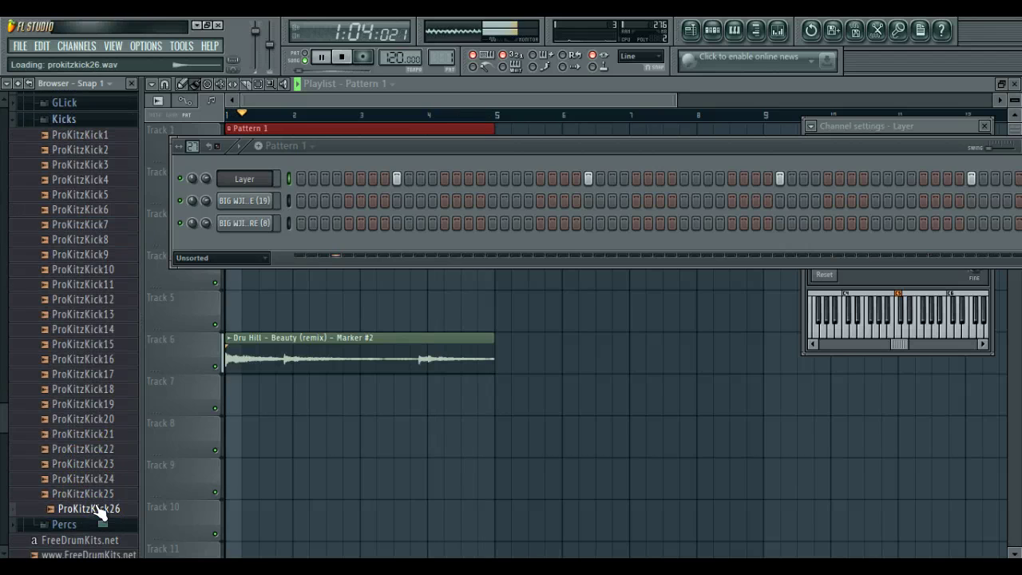
pyautogui.press('space')
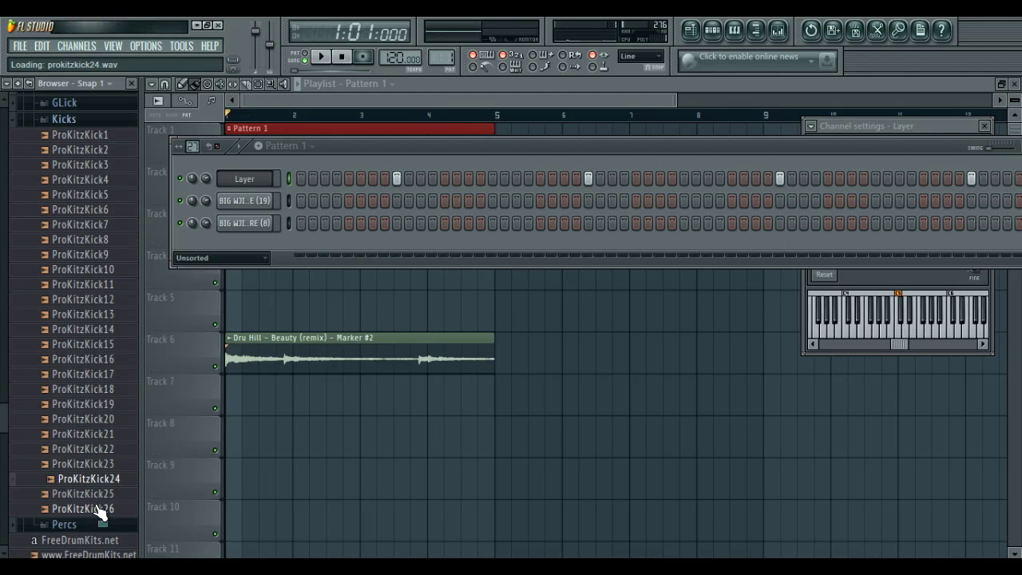
pyautogui.press('Up')
pyautogui.press('Up')
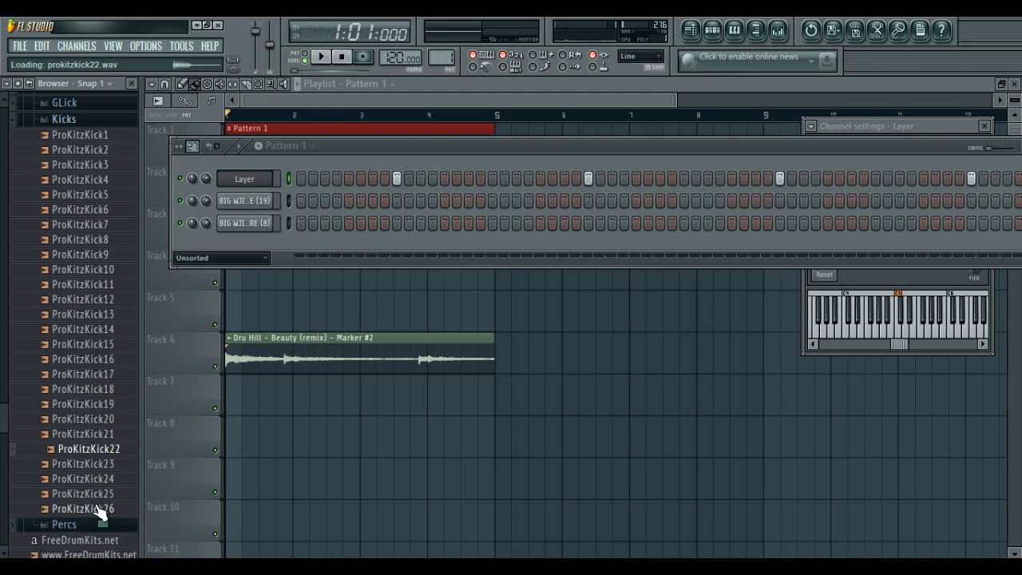
pyautogui.rightClick(99, 450)
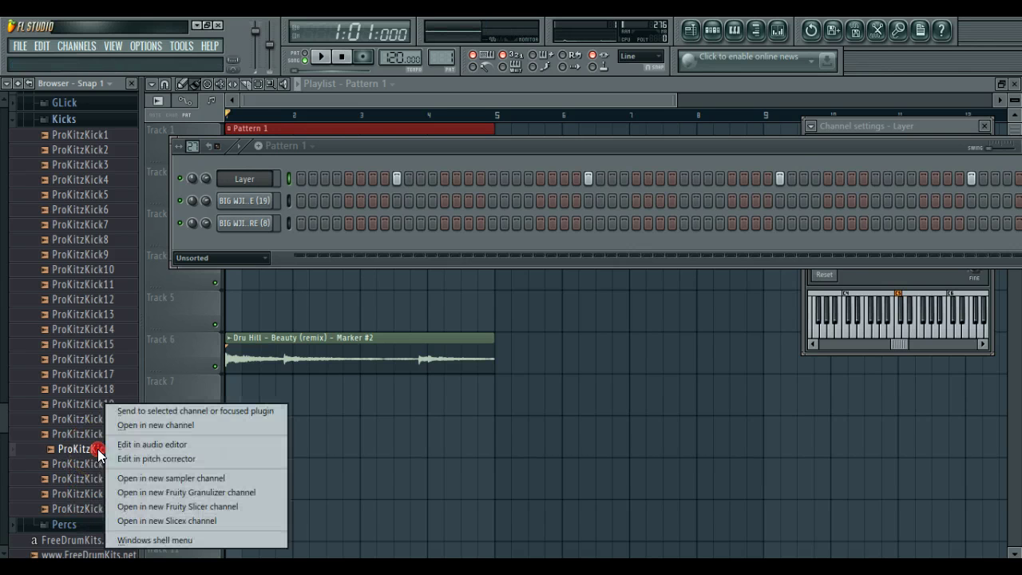
pyautogui.click(125, 429)
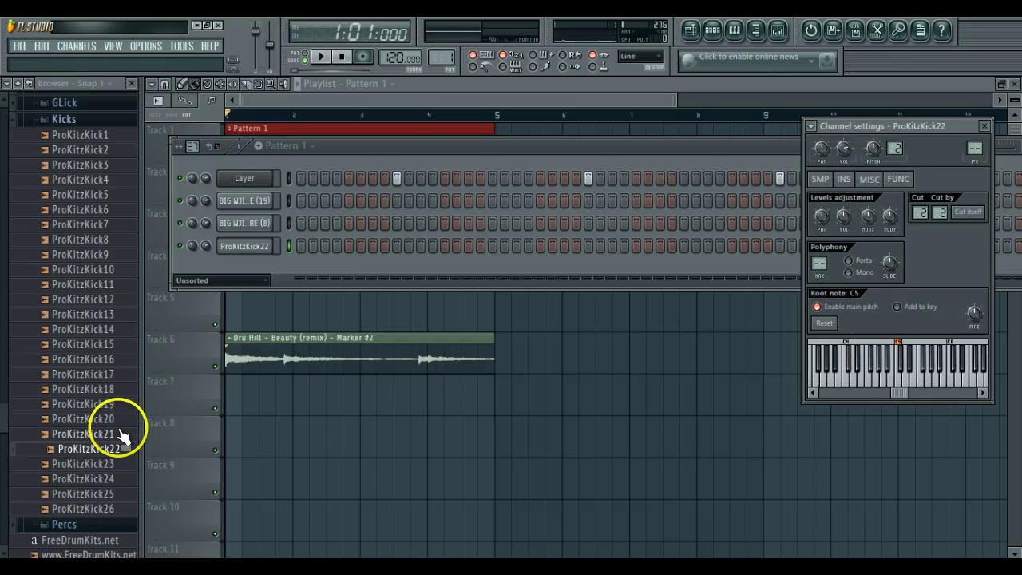
# Open ProKitzKick20 and ProKitzKick21 in two new channels.
pyautogui.click(120, 435)
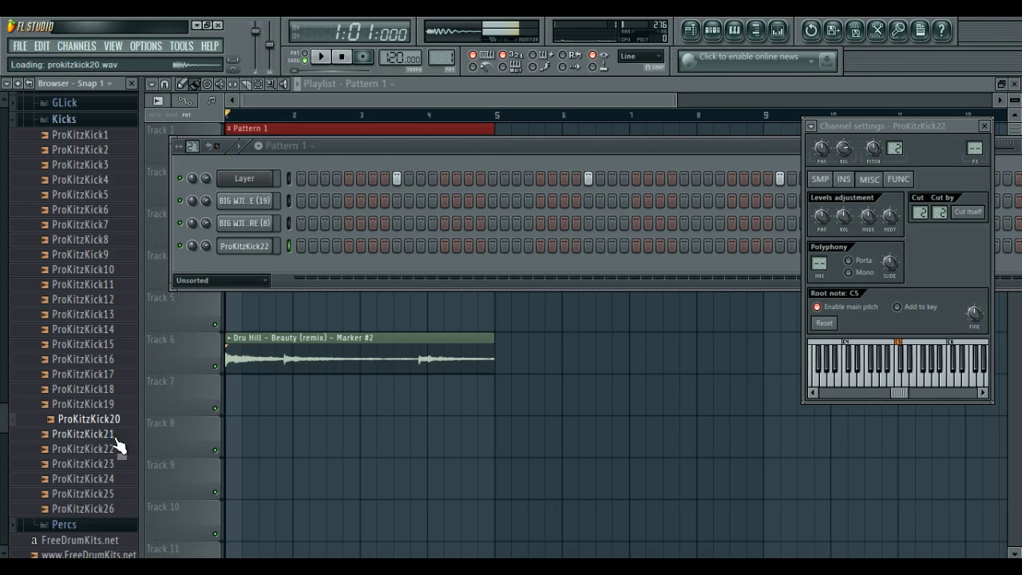
pyautogui.rightClick(116, 418)
pyautogui.click(128, 424)
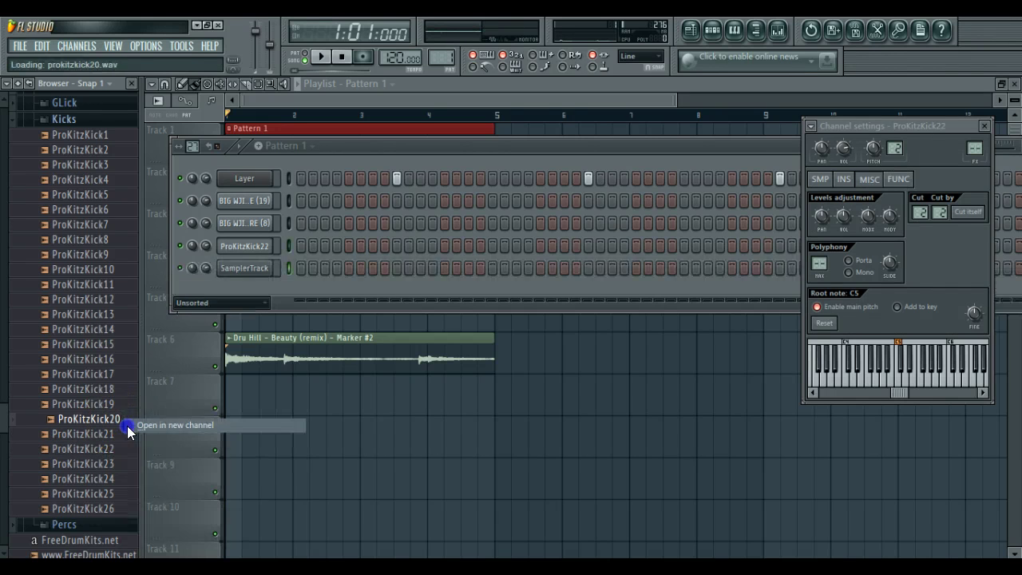
pyautogui.click(110, 435)
pyautogui.rightClick(109, 435)
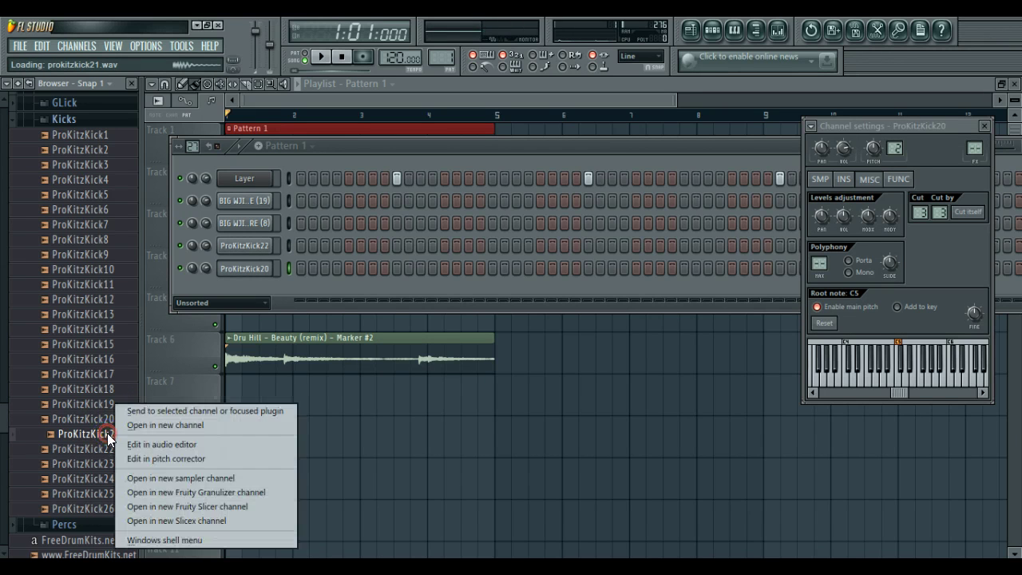
pyautogui.click(114, 424)
# Audition the kick samples ProKitzKick18 through ProKitzKick16 and select the ProKitzKick22 channel.
pyautogui.click(102, 391)
pyautogui.press('Up')
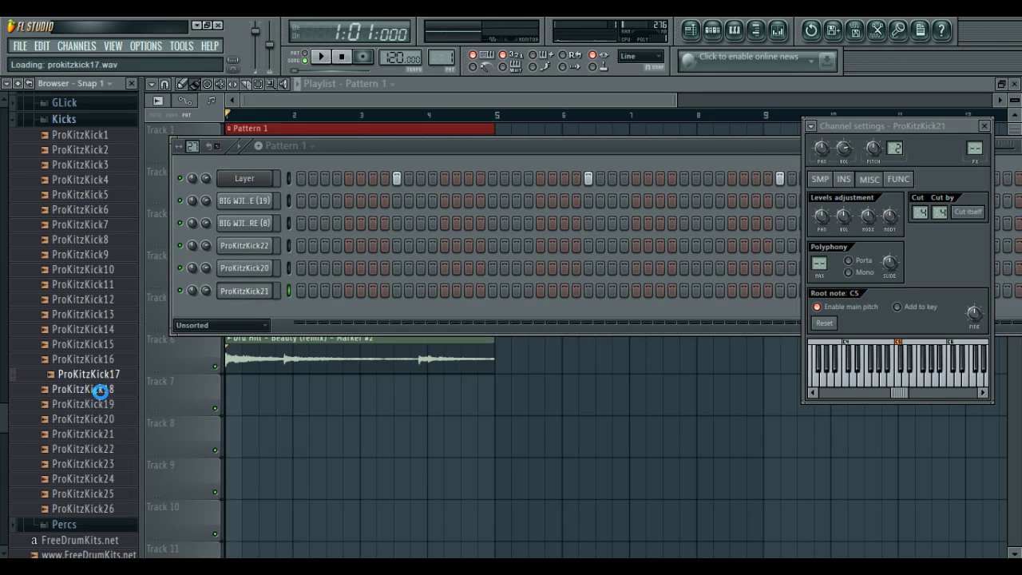
pyautogui.press('Up')
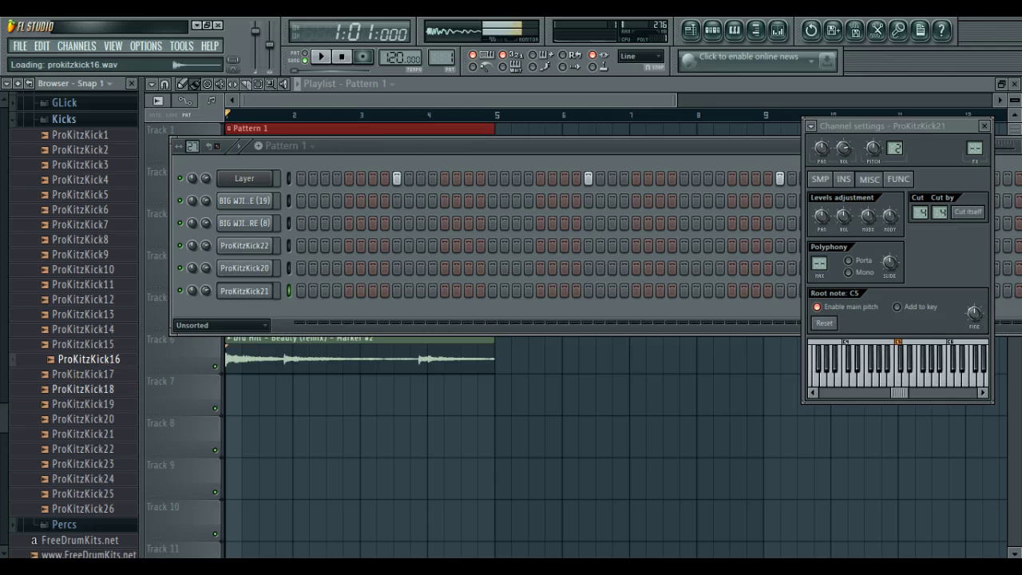
pyautogui.click(290, 245)
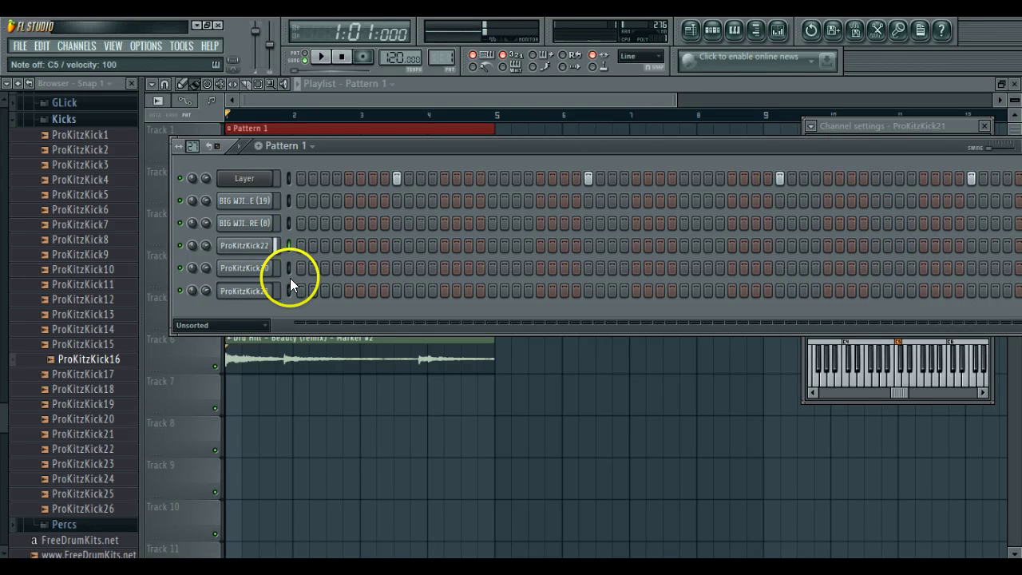
pyautogui.click(111, 359)
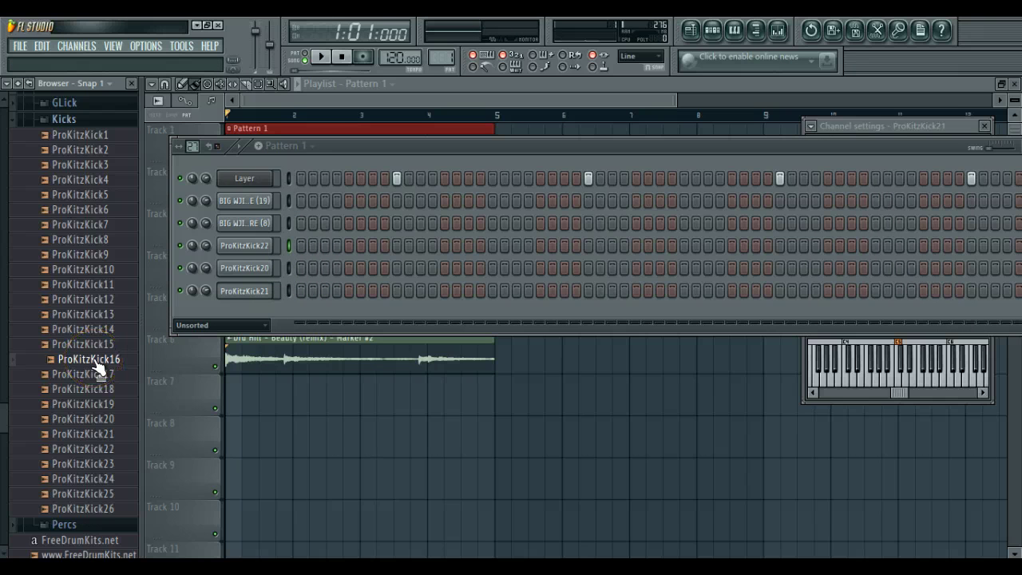
# Insert a second Layer channel directly above the ProKitzKick22 channel.
pyautogui.rightClick(244, 246)
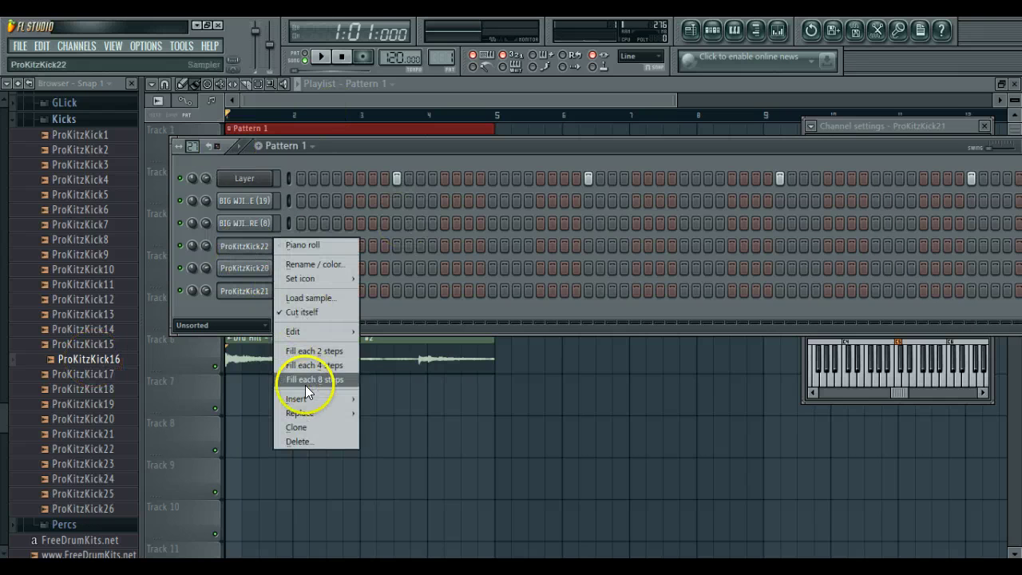
pyautogui.moveTo(305, 399)
pyautogui.click(385, 108)
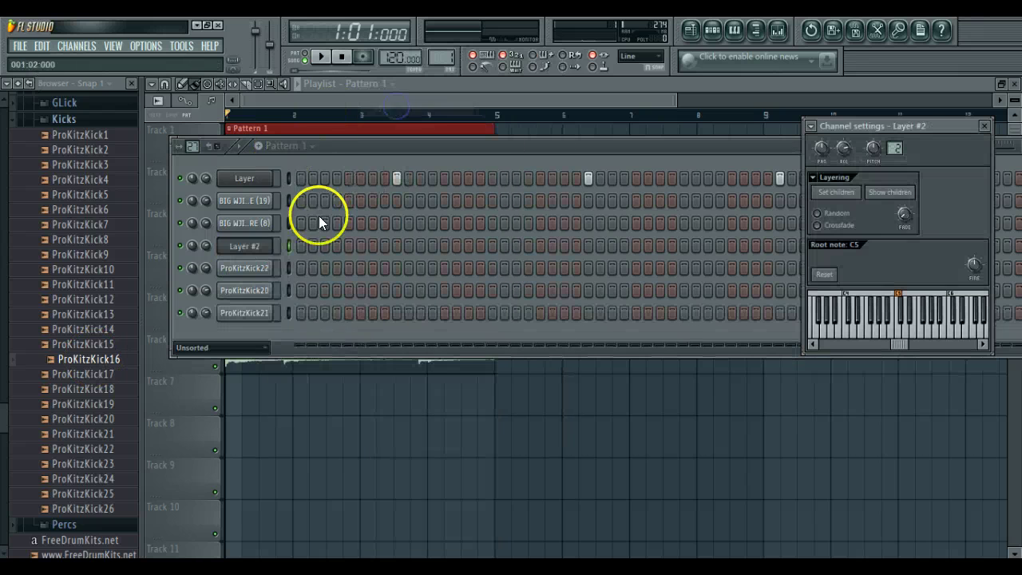
# Set ProKitzKick22, ProKitzKick20 and ProKitzKick21 as children of Layer #2 and select only the Layer #2 channel.
pyautogui.click(287, 273)
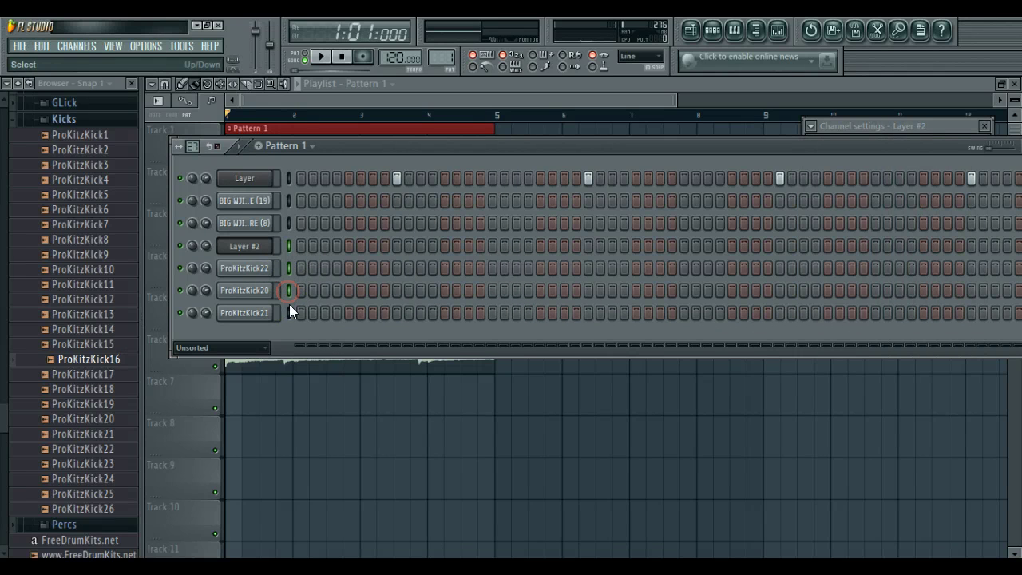
pyautogui.click(289, 312)
pyautogui.click(290, 248)
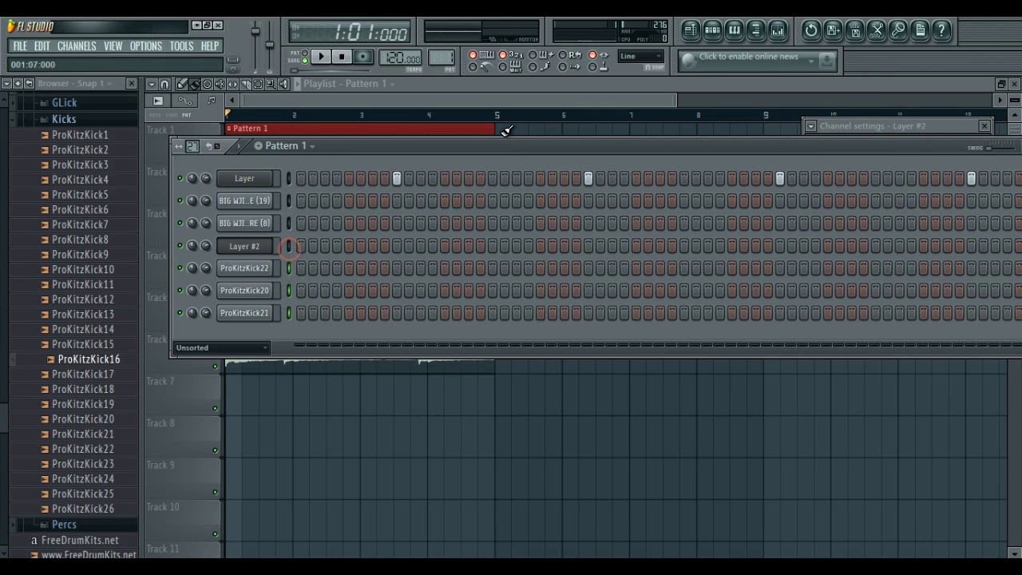
pyautogui.click(896, 125)
pyautogui.click(836, 193)
pyautogui.press('space')
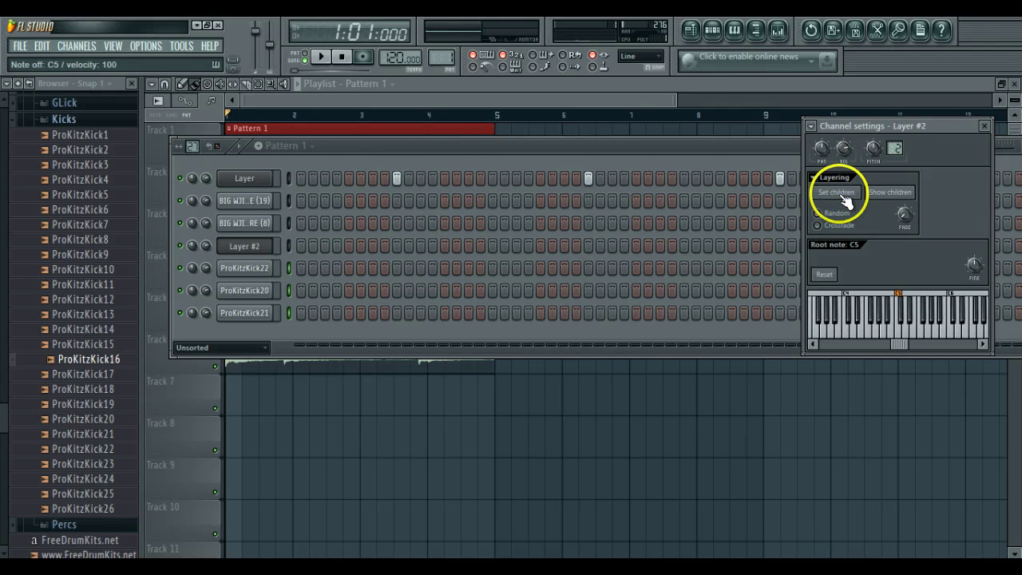
pyautogui.click(289, 246)
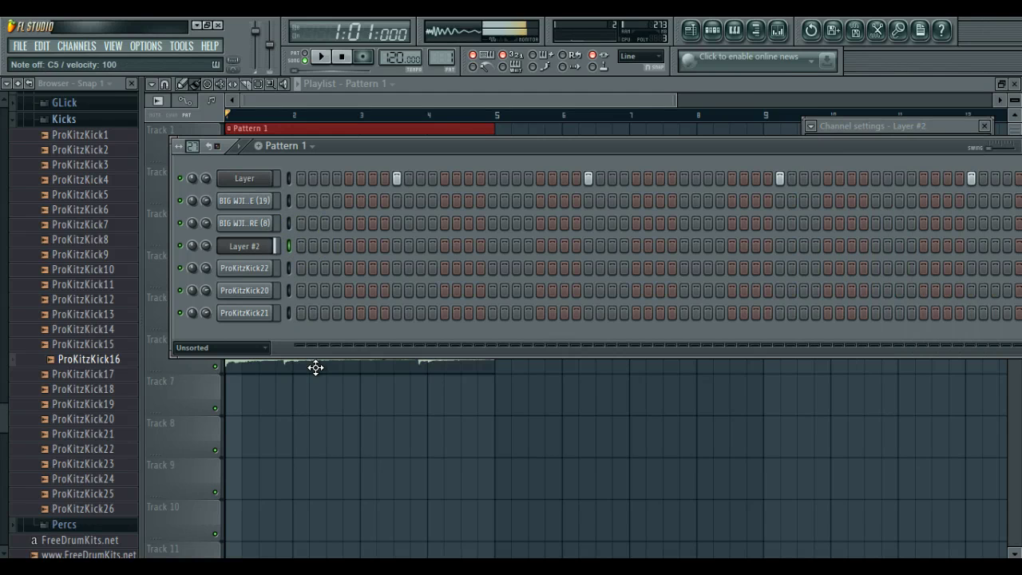
# Hide the browser and activate steps 1 and 3 on the ProKitzKick21 channel.
pyautogui.click(135, 85)
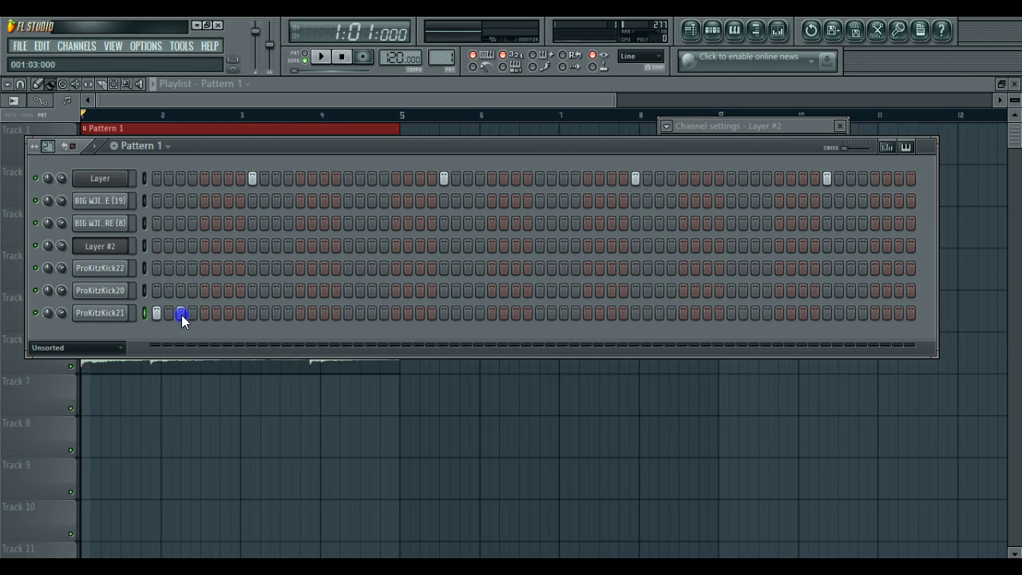
pyautogui.click(181, 314)
pyautogui.press('space')
# Show the audio clip channels, select all three Dru Hill clips and route them to mixer track Insert 1.
pyautogui.click(103, 345)
pyautogui.click(88, 381)
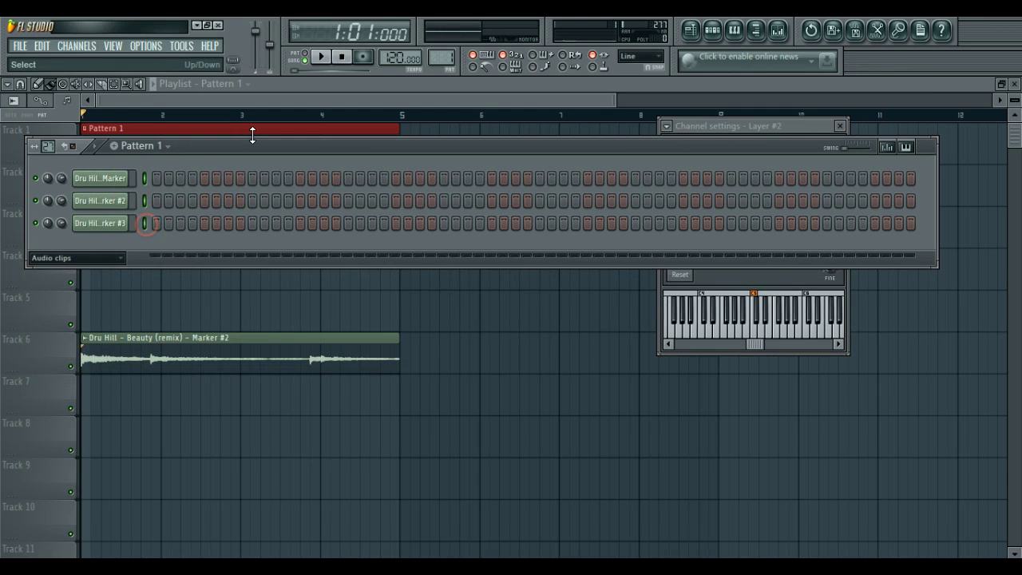
pyautogui.click(778, 30)
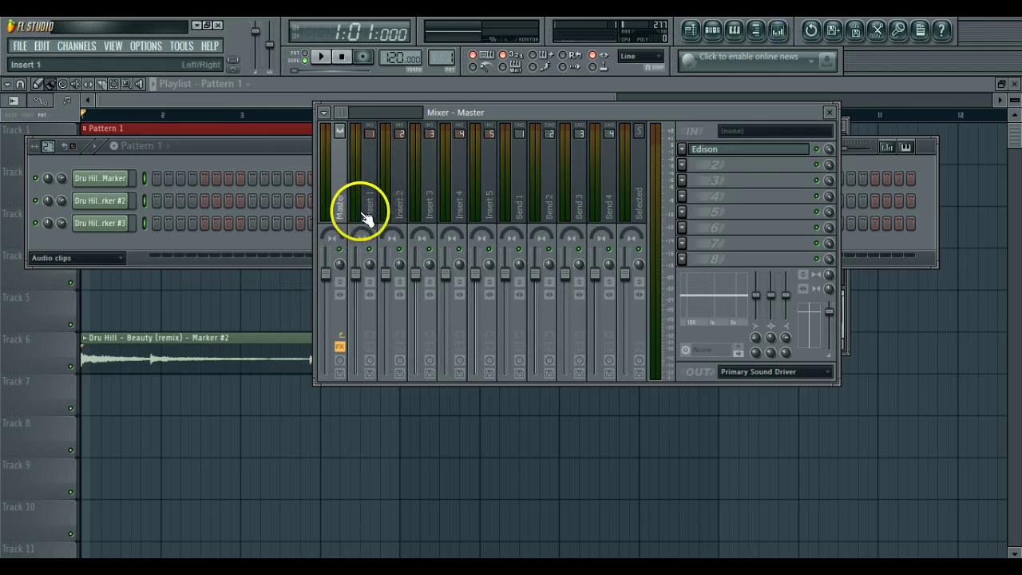
pyautogui.click(368, 207)
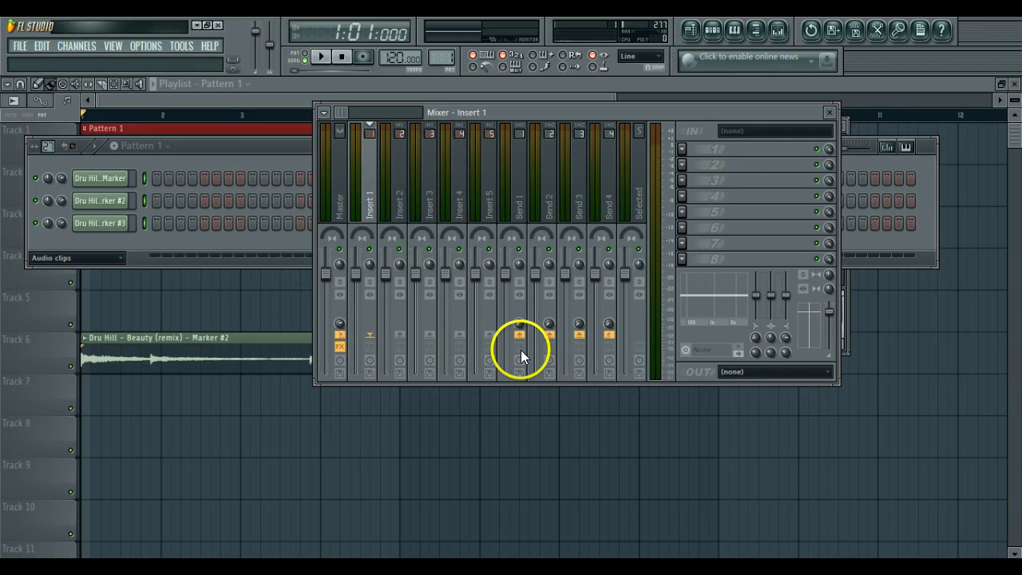
pyautogui.click(684, 150)
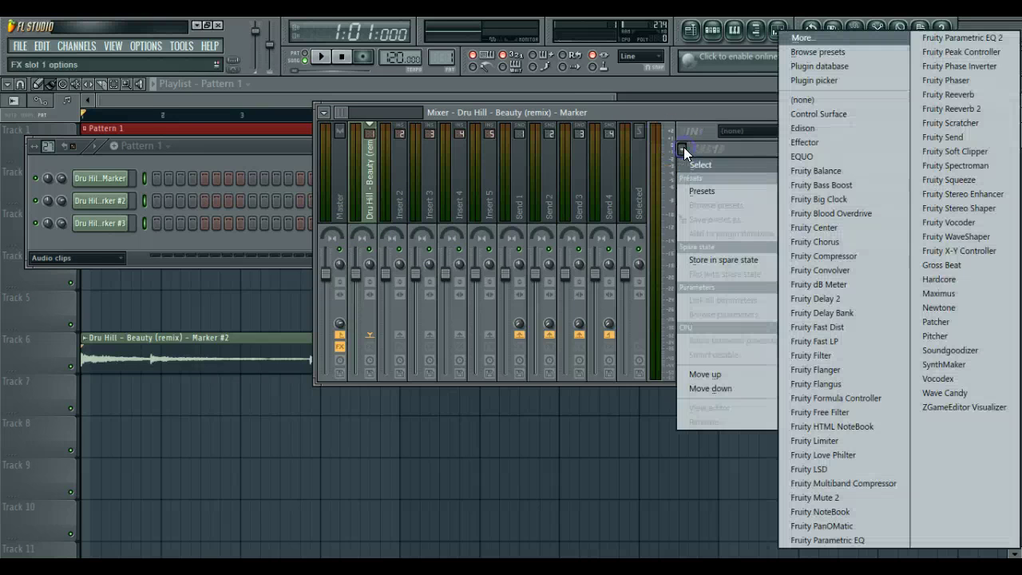
# Return to the Unsorted channels, reselect the Dru Hill mixer track and clear steps 1 and 3 on ProKitzKick21.
pyautogui.click(107, 257)
pyautogui.click(71, 305)
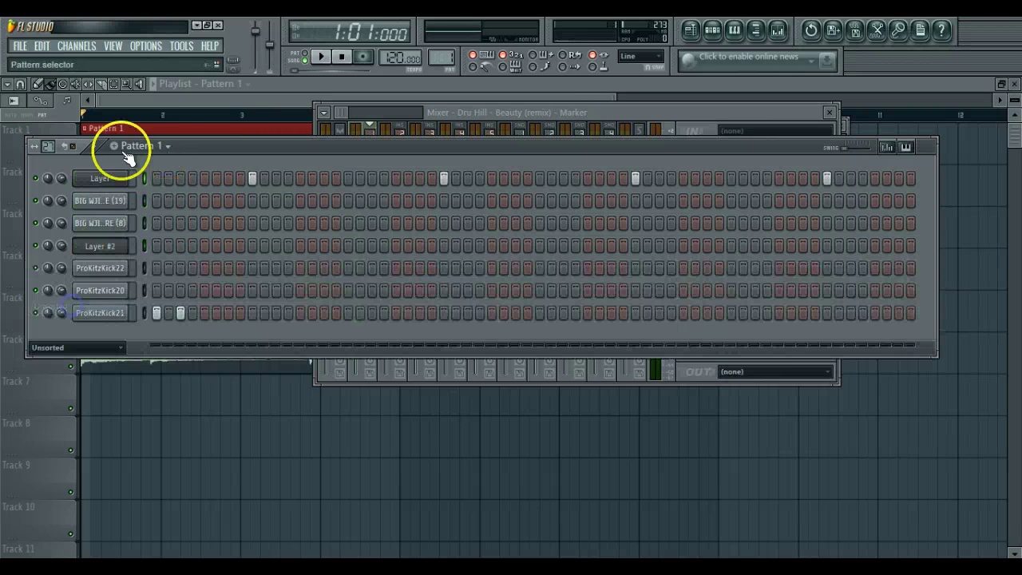
pyautogui.click(118, 203)
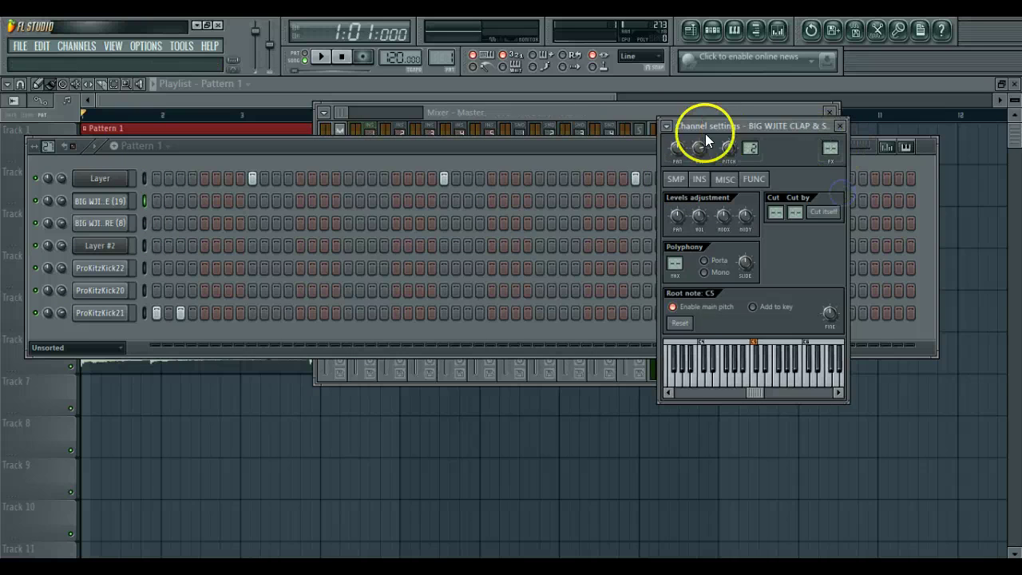
pyautogui.click(636, 111)
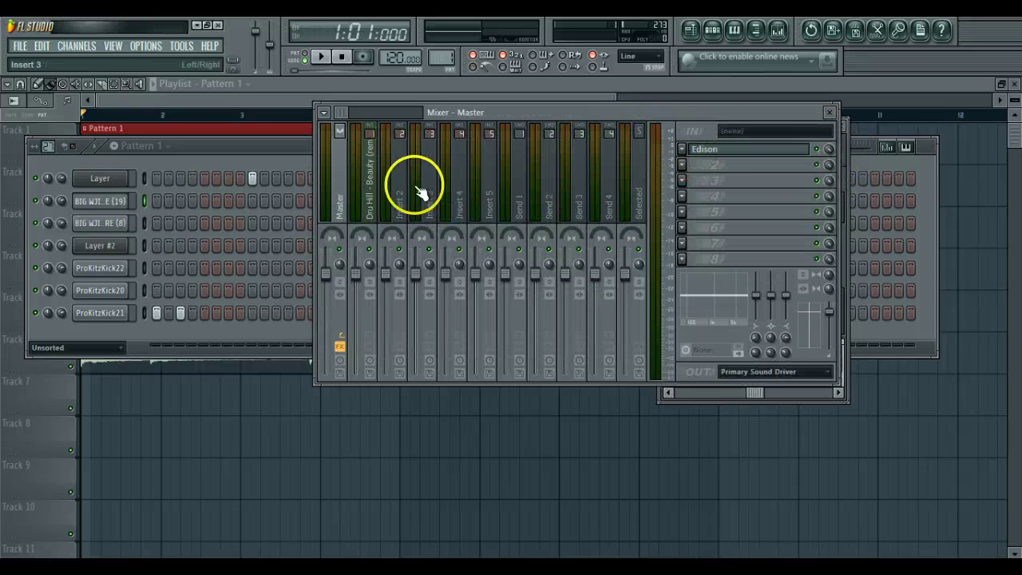
pyautogui.click(374, 180)
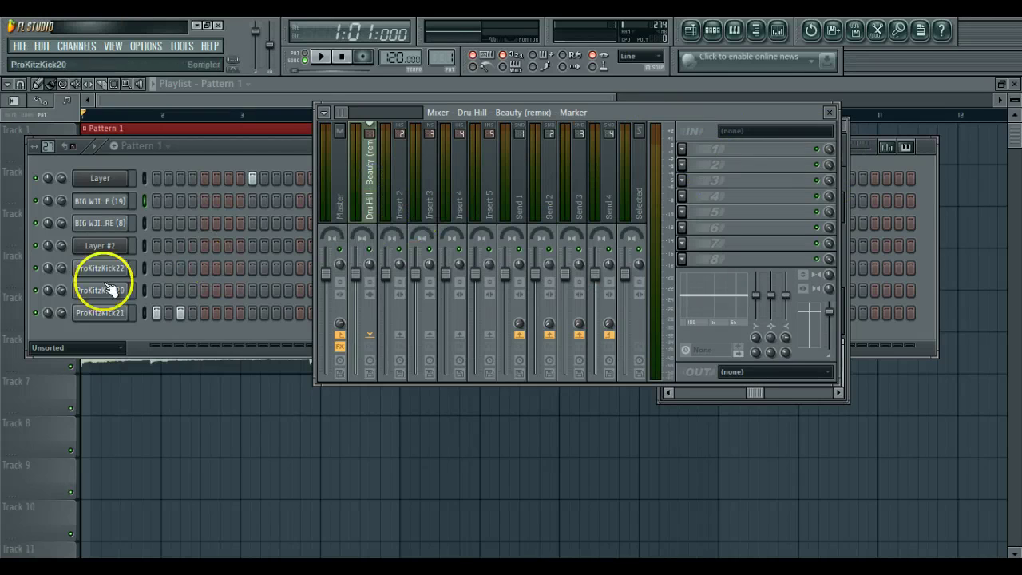
pyautogui.click(159, 314)
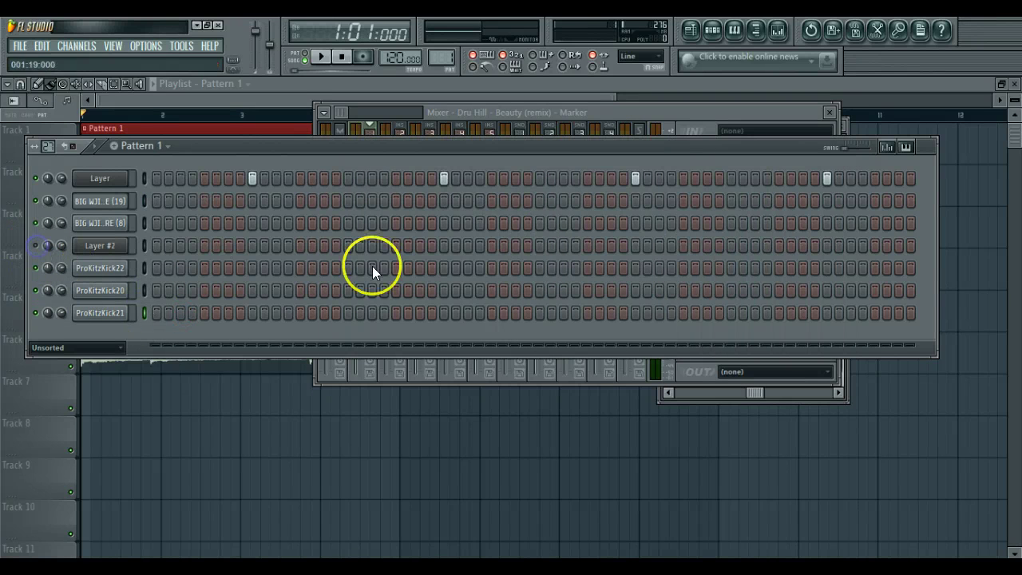
# Play the song and load Fruity Parametric EQ 2 into the first effect slot of the Dru Hill mixer track.
pyautogui.press('space')
pyautogui.click(497, 120)
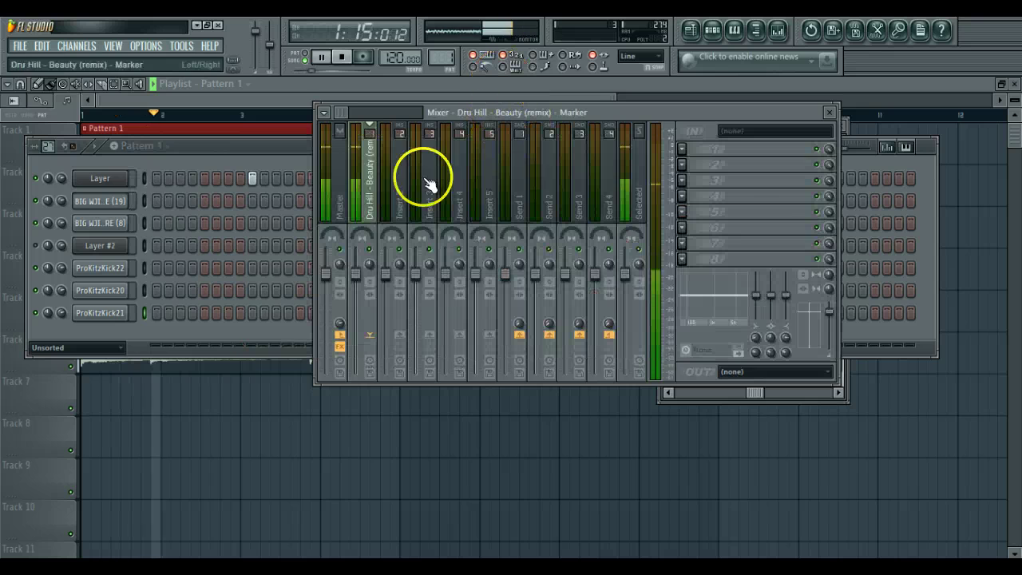
pyautogui.click(683, 150)
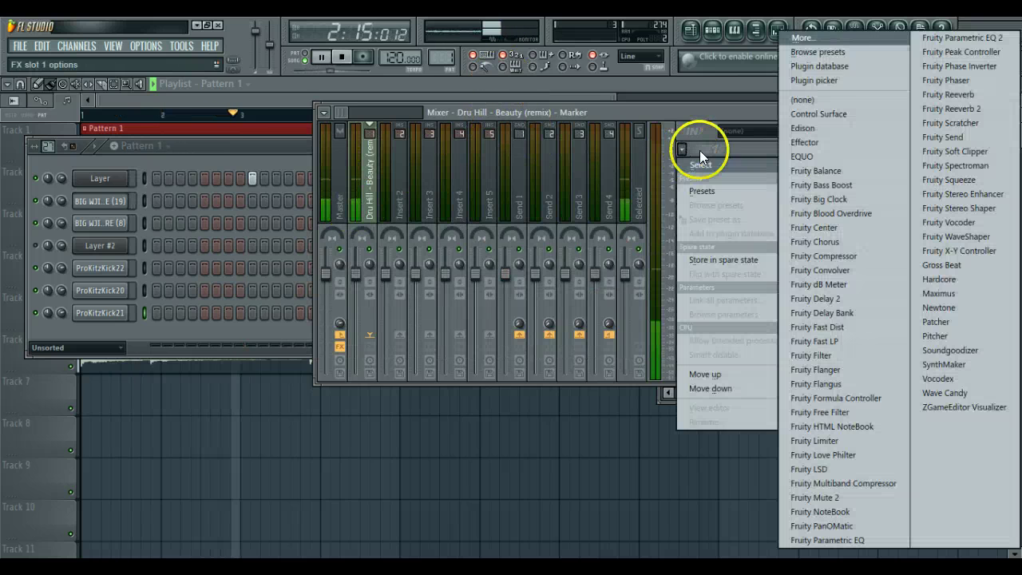
pyautogui.click(944, 38)
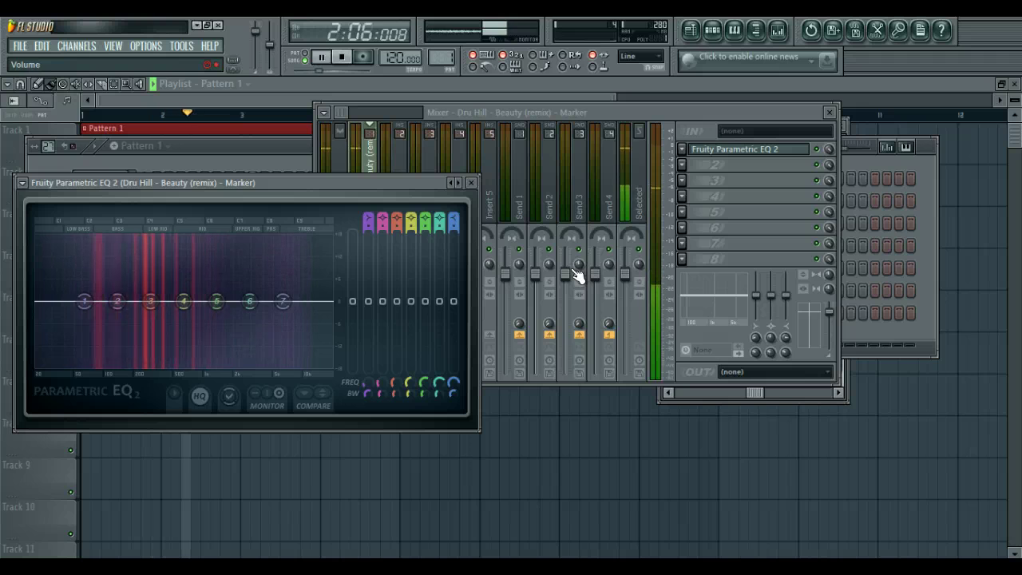
# Set EQ band 1 to a high-pass filter and raise its frequency to between bands 2 and 3.
pyautogui.click(371, 223)
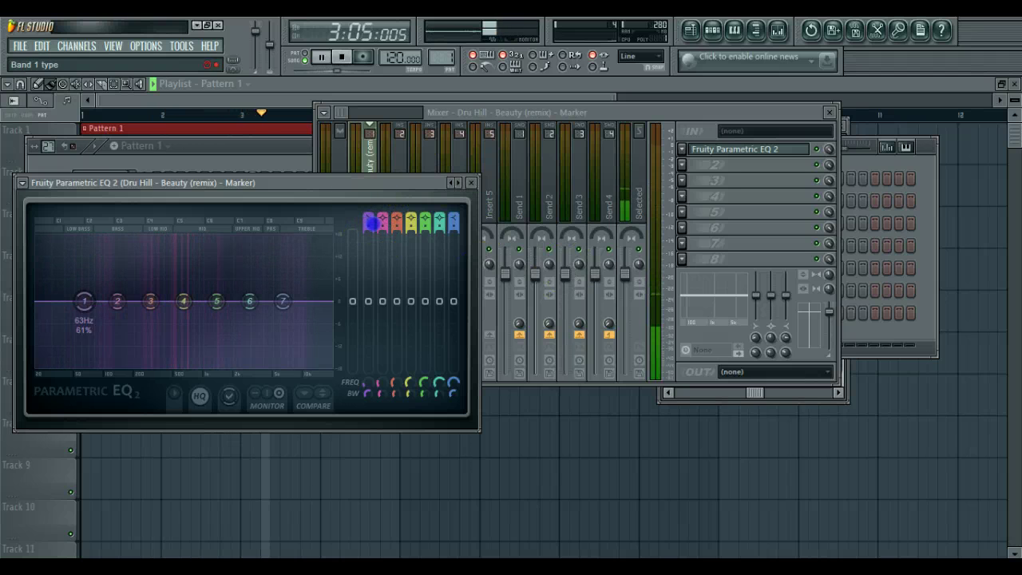
pyautogui.moveTo(369, 226); pyautogui.dragTo(373, 311)
pyautogui.moveTo(96, 307); pyautogui.dragTo(130, 301)
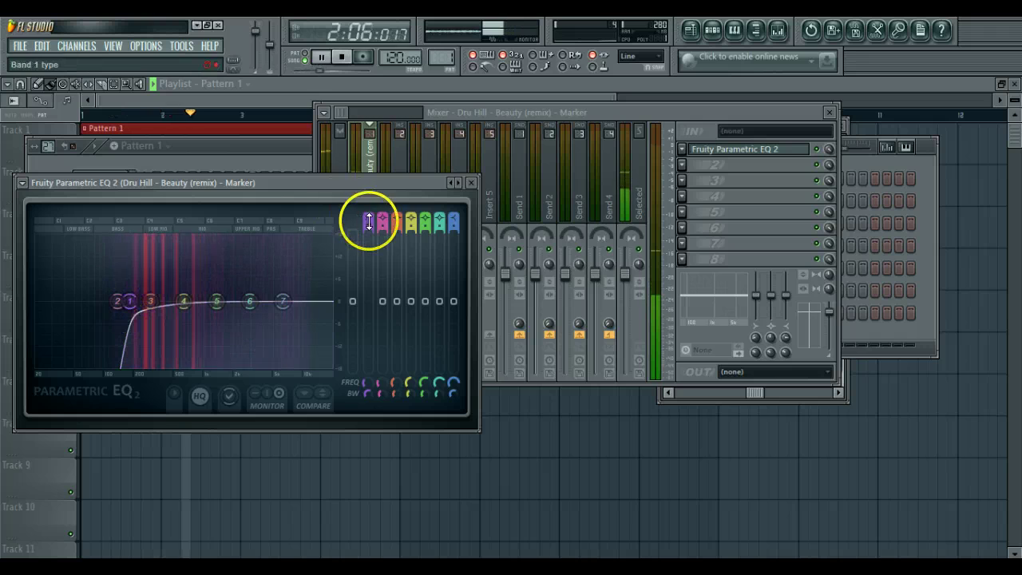
# Activate steps 1, 3, 7 and 15 on the Layer #2 channel while the song plays.
pyautogui.click(265, 147)
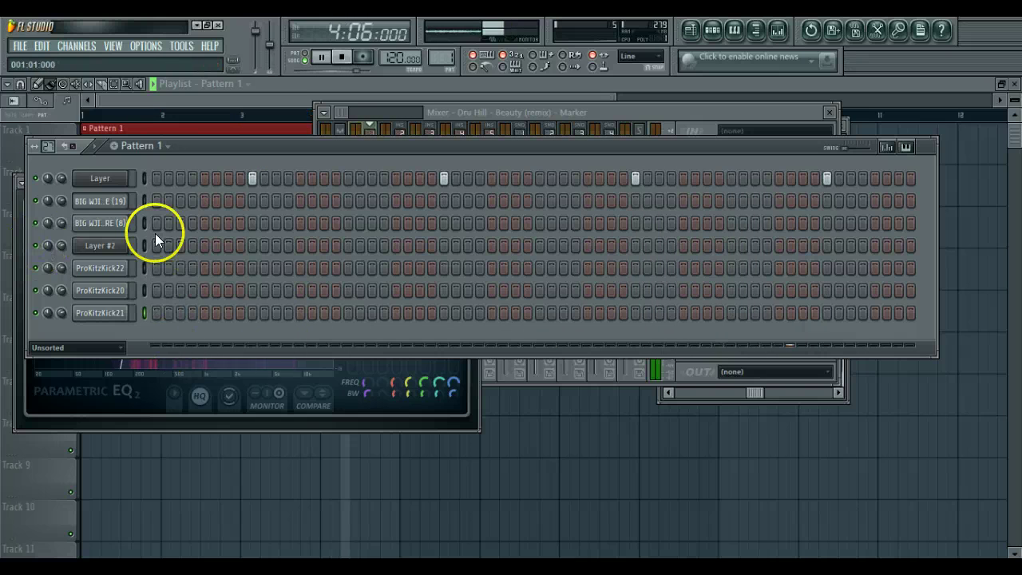
pyautogui.click(181, 248)
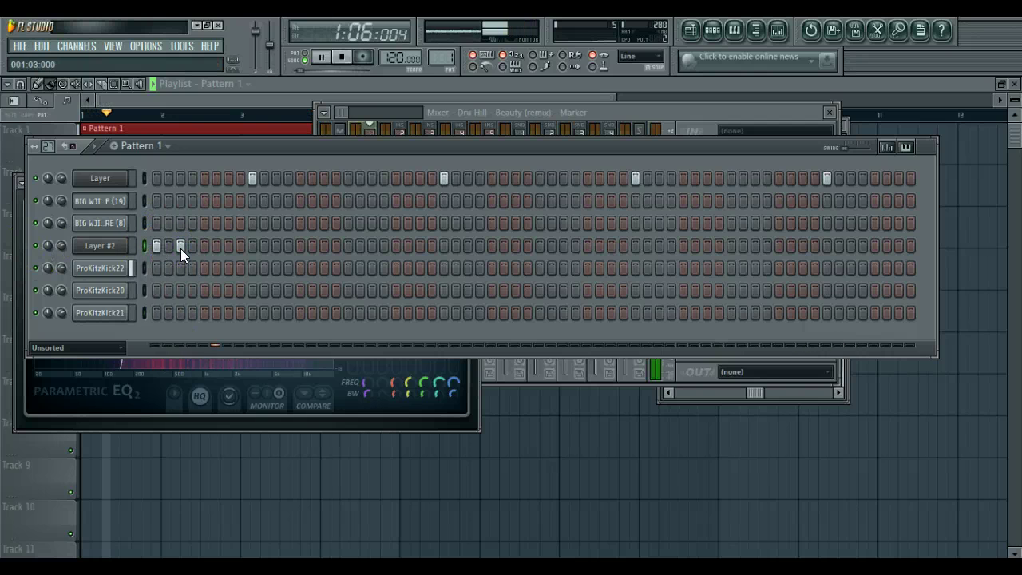
pyautogui.press('space')
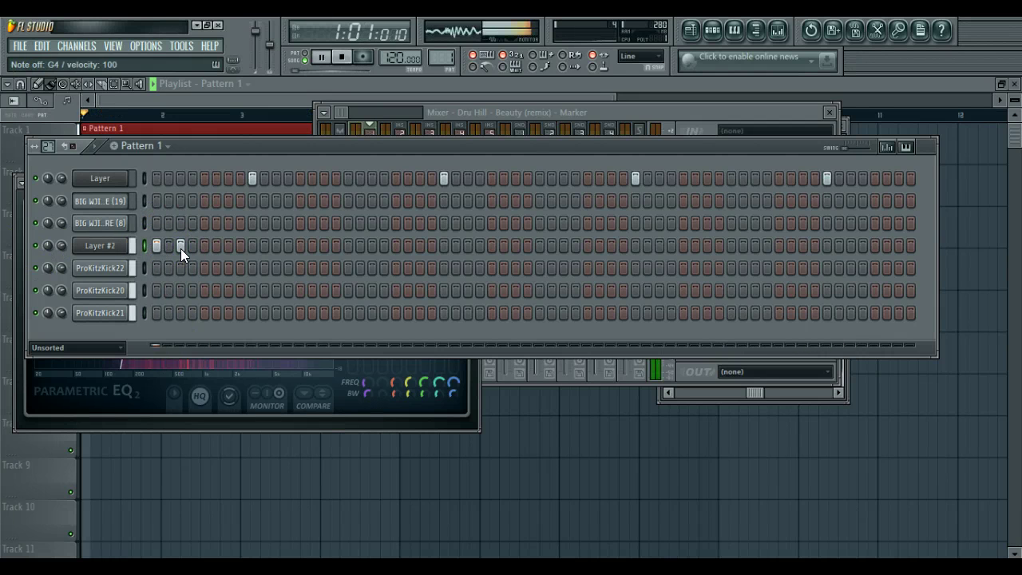
pyautogui.click(228, 246)
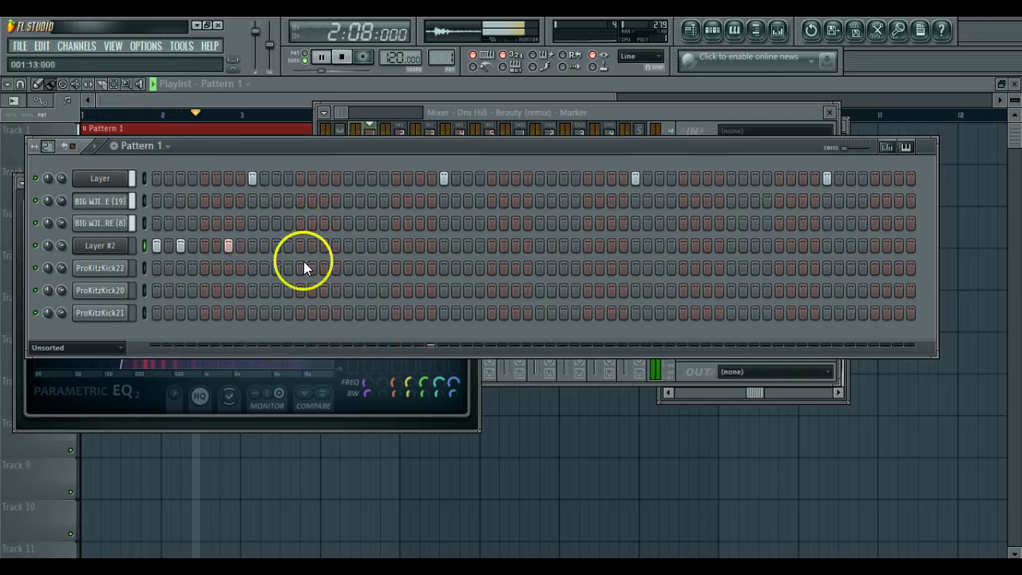
pyautogui.click(326, 246)
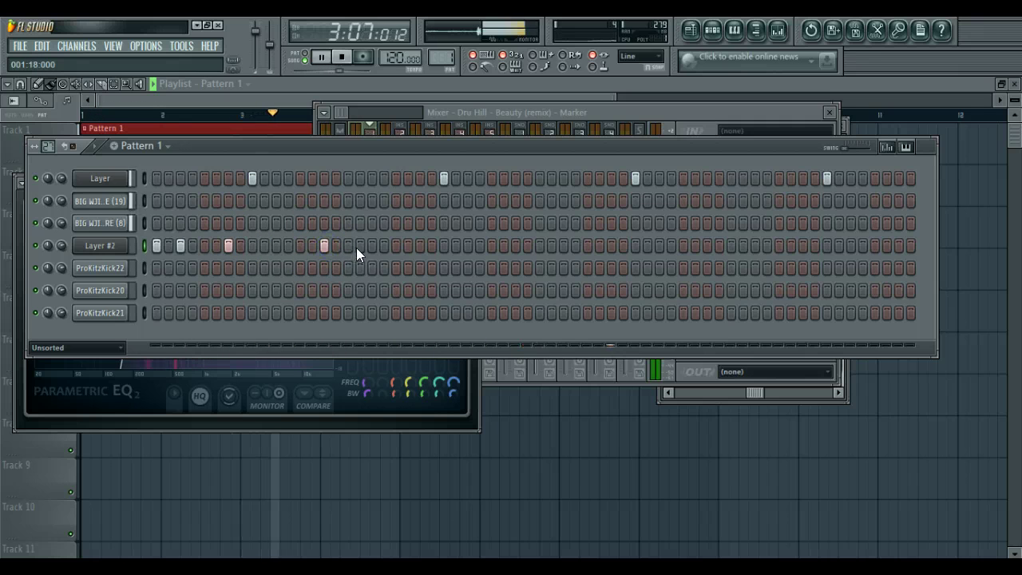
# Try a kick on step 19 of Layer #2, clear it and activate step 21 instead.
pyautogui.click(372, 246)
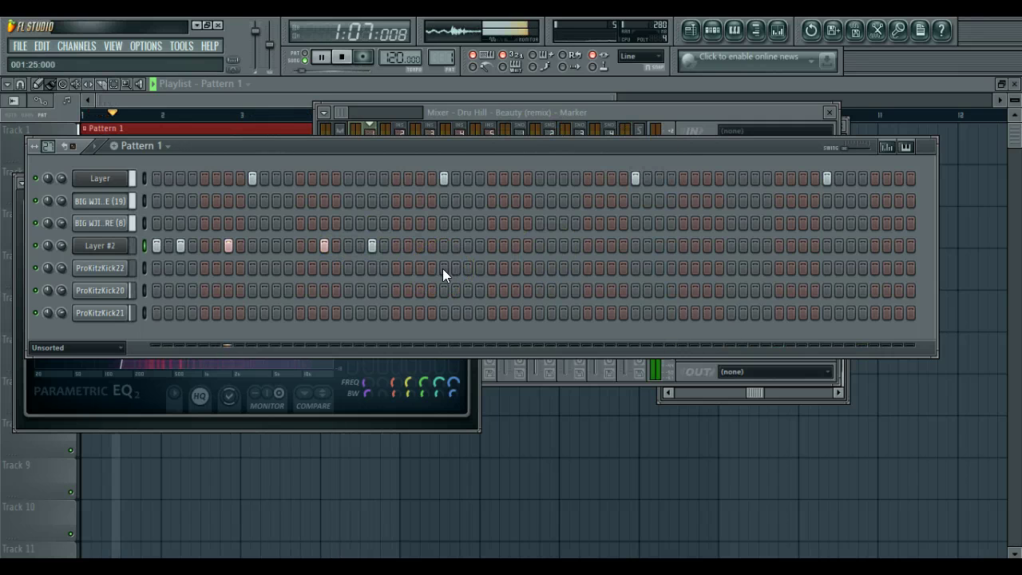
pyautogui.click(365, 245)
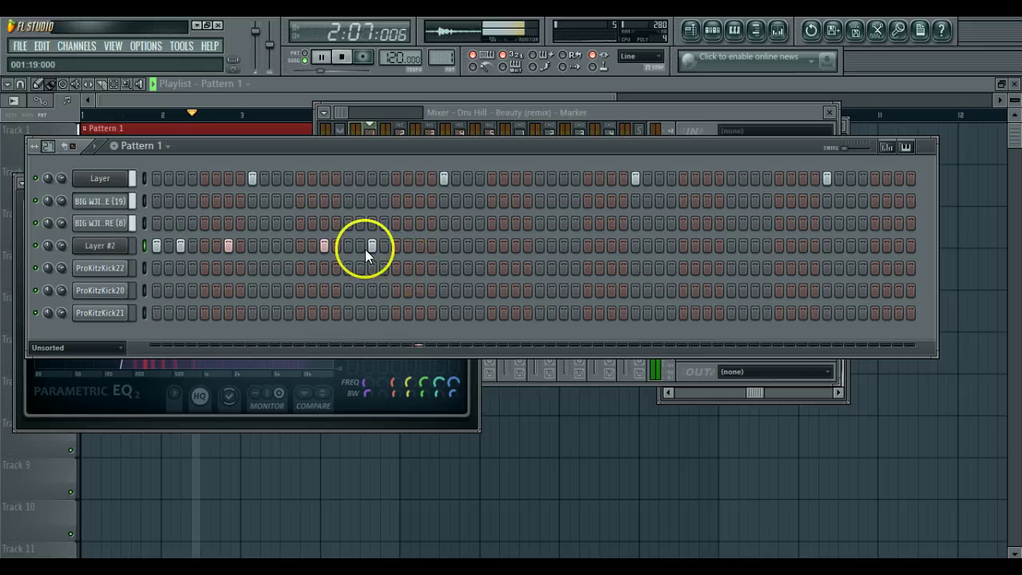
pyautogui.press('space')
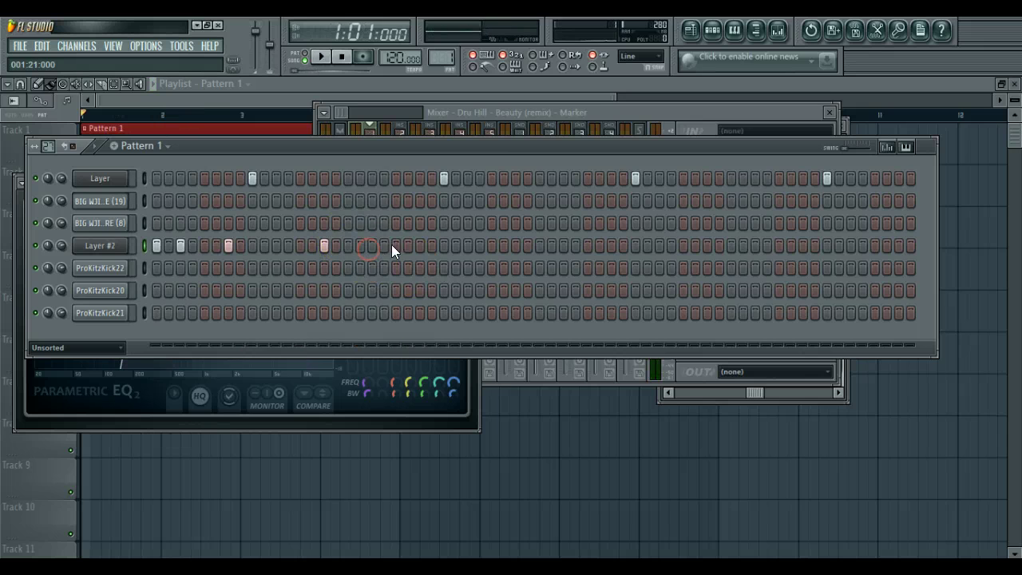
pyautogui.press('space')
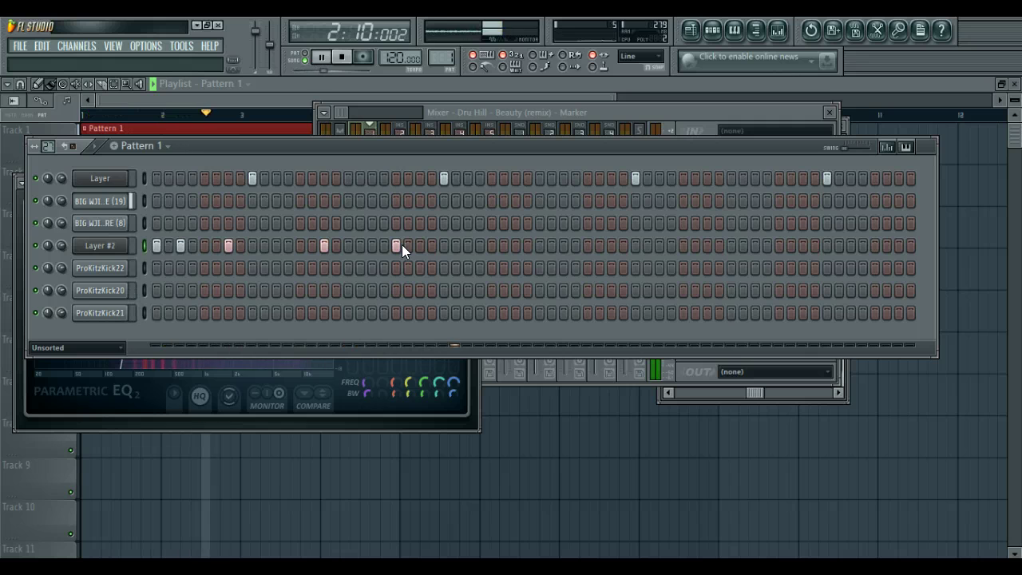
# Activate steps 31, 33, 35, 39, 47 and 53 on the Layer #2 channel.
pyautogui.click(516, 246)
pyautogui.click(540, 246)
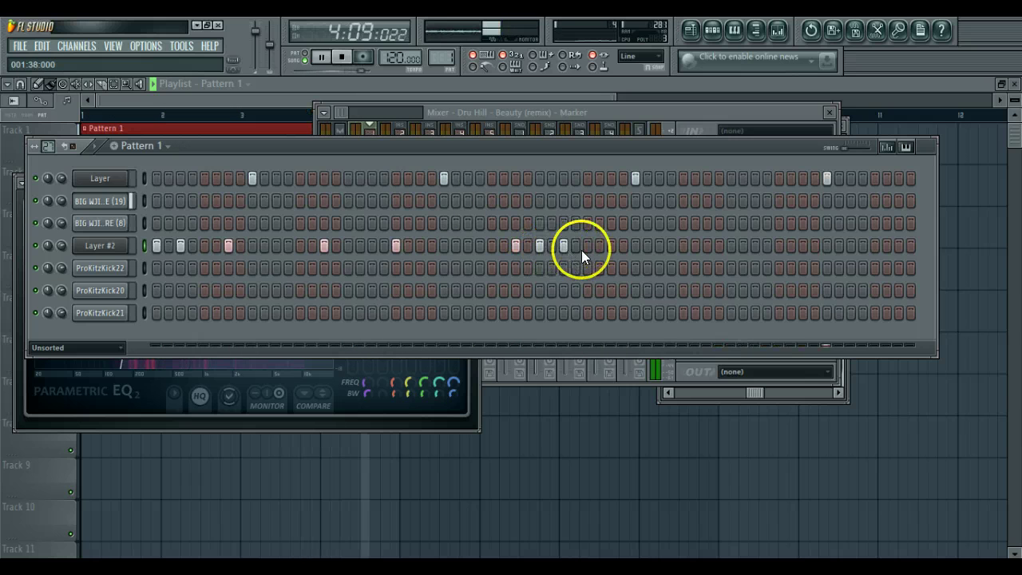
pyautogui.click(615, 246)
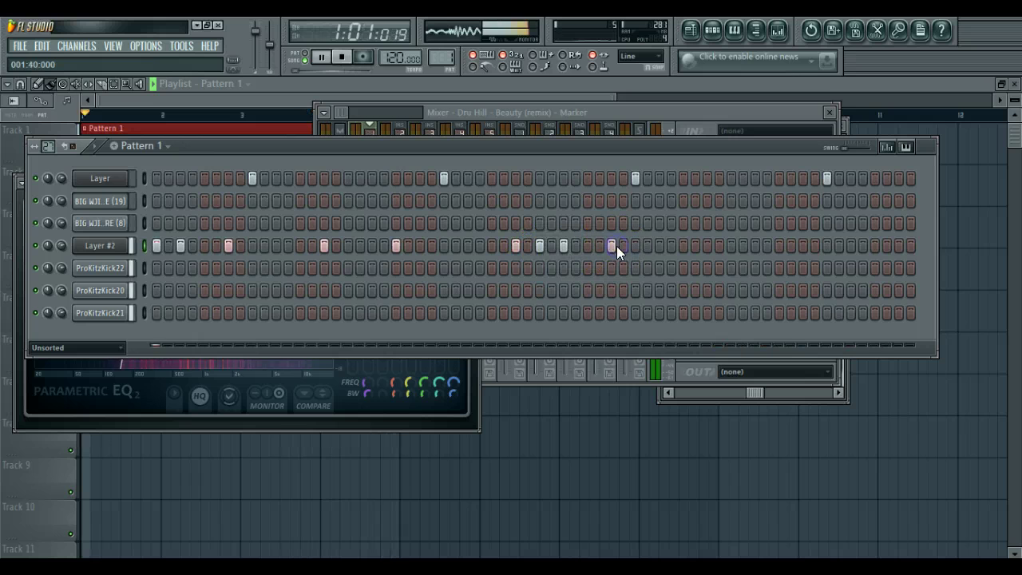
pyautogui.click(707, 246)
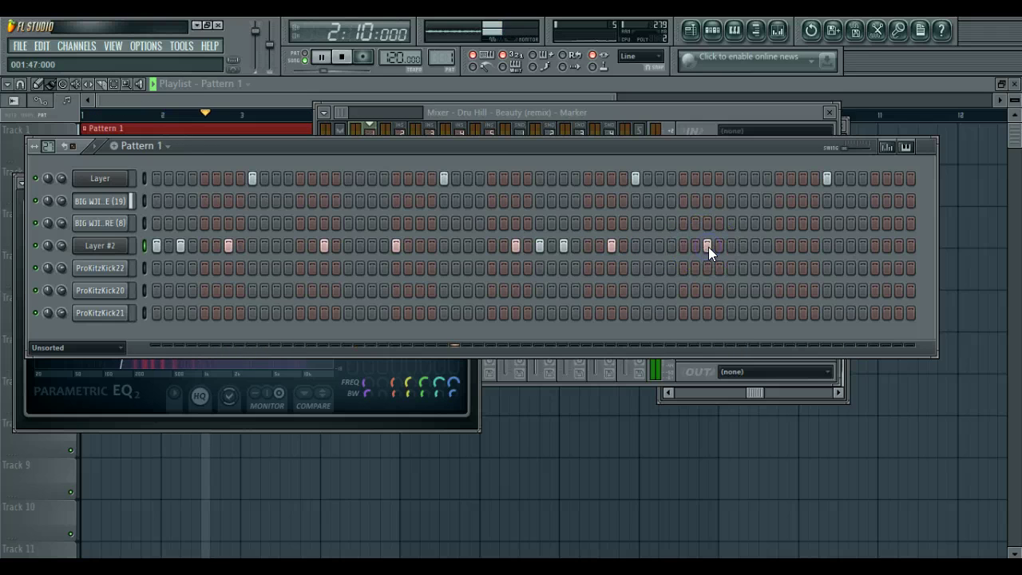
pyautogui.click(779, 246)
pyautogui.click(828, 271)
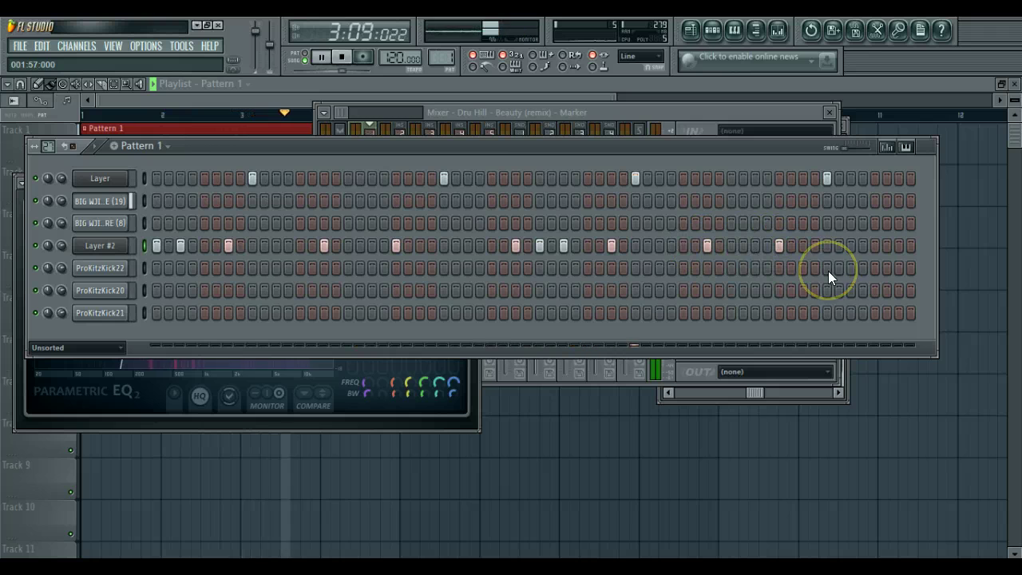
# Complete the Layer #2 kick pattern by activating steps 59, 63 and 64.
pyautogui.click(851, 246)
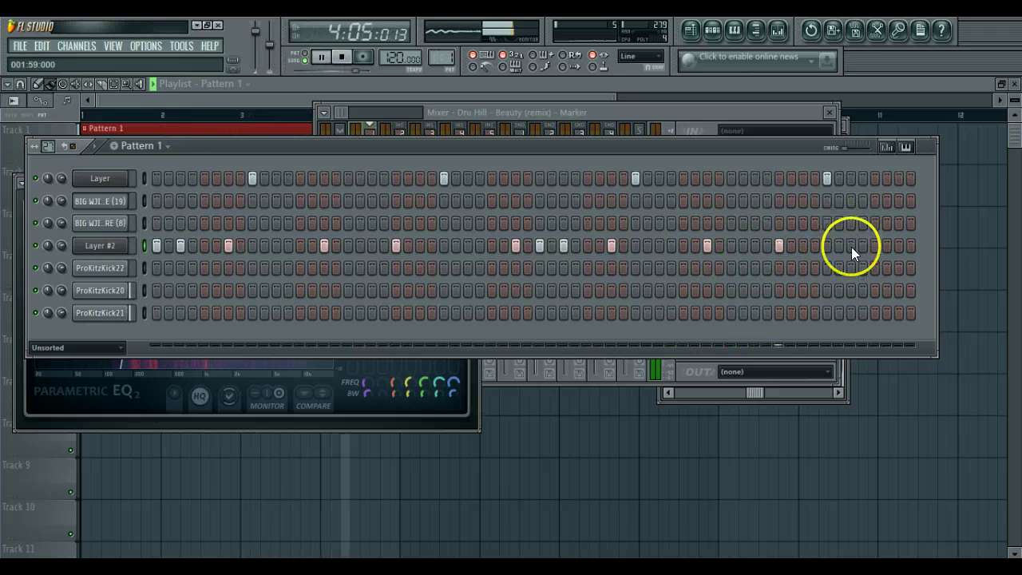
pyautogui.click(899, 246)
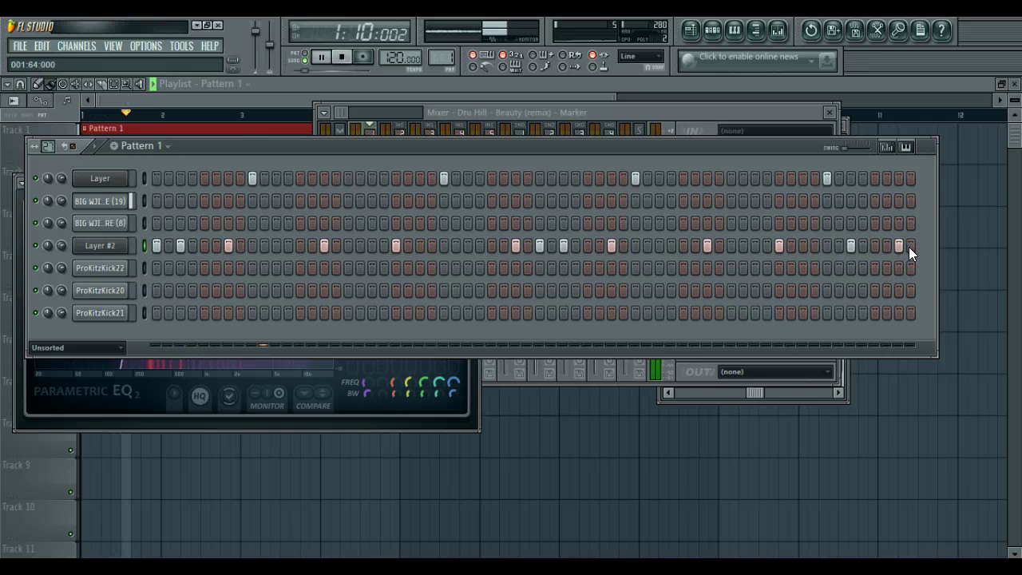
pyautogui.click(910, 246)
pyautogui.click(828, 265)
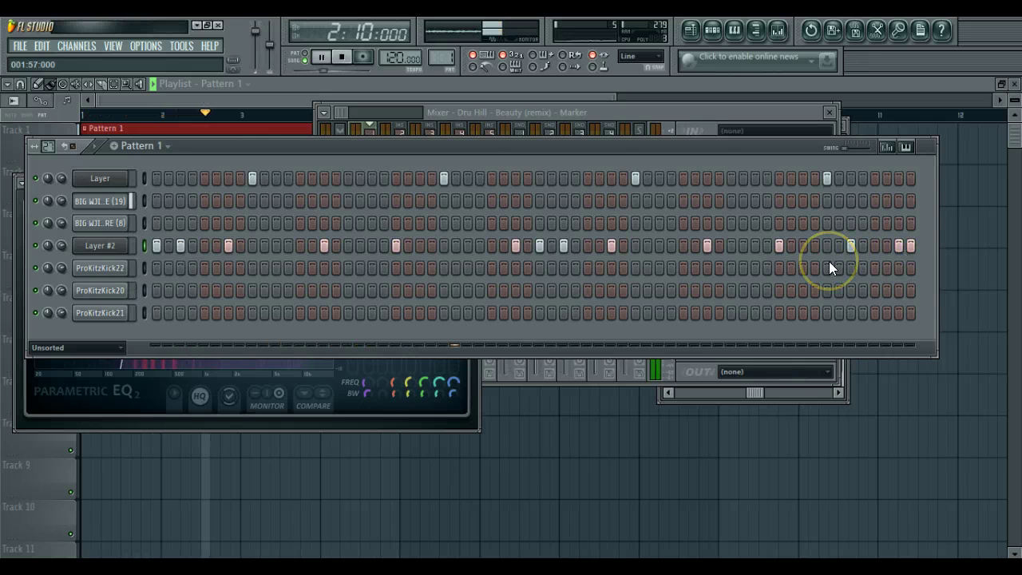
# Lower the velocity of the Layer #2 kicks on steps 31 and 63 in the graph editor and close it.
pyautogui.click(886, 147)
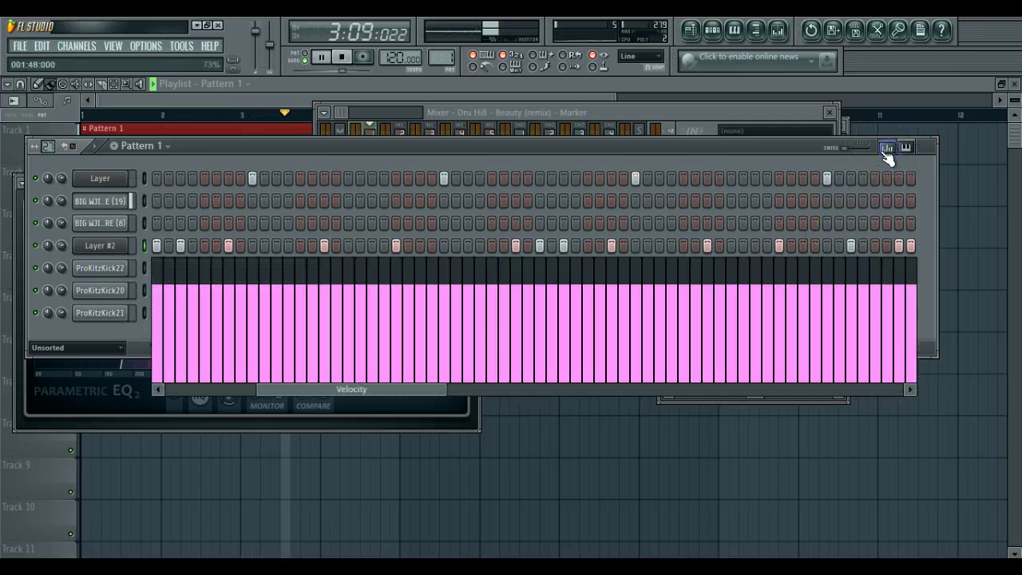
pyautogui.click(527, 369)
pyautogui.moveTo(527, 369); pyautogui.dragTo(523, 325)
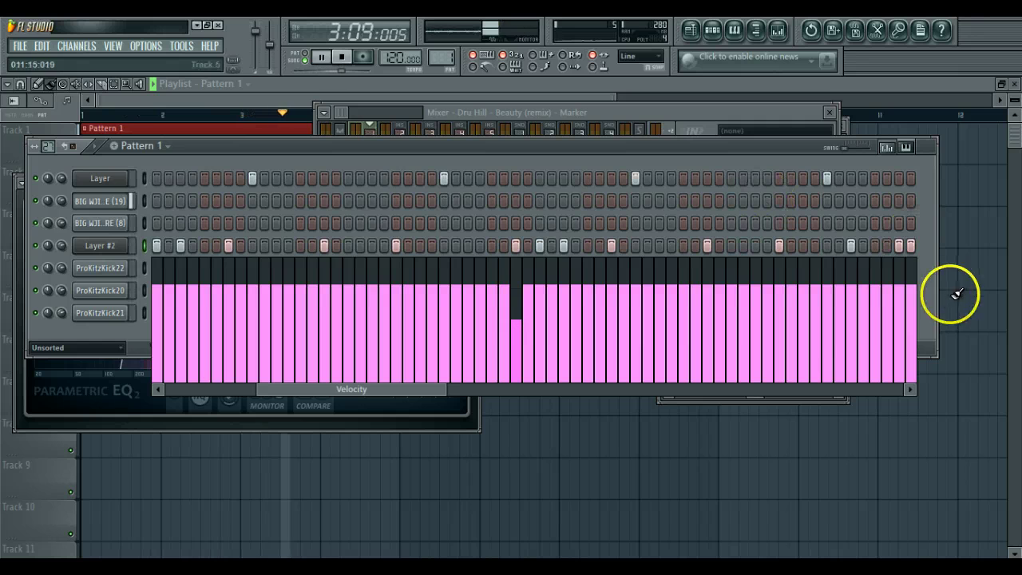
pyautogui.moveTo(907, 320); pyautogui.dragTo(904, 326)
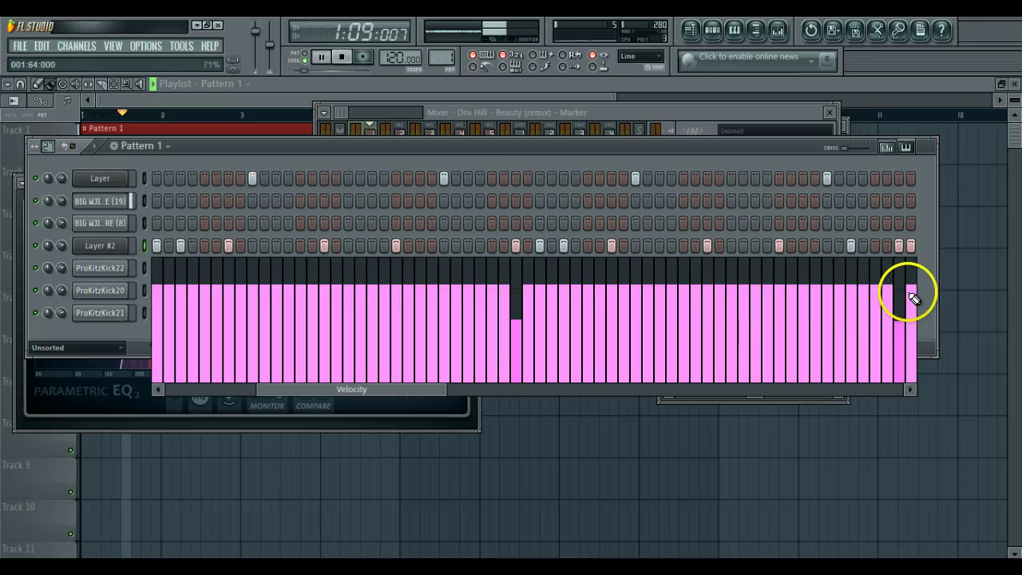
pyautogui.click(909, 293)
pyautogui.click(886, 147)
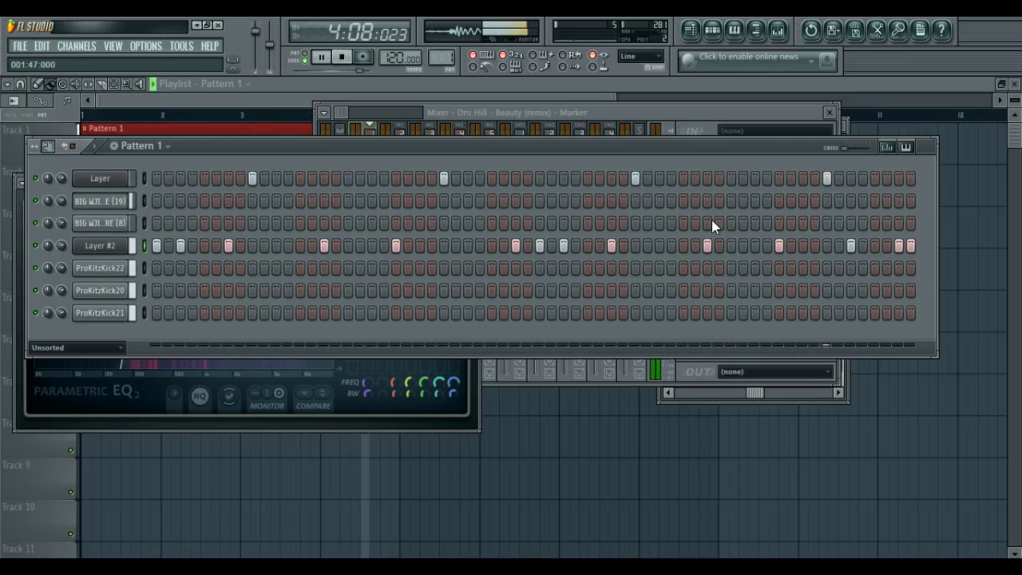
# Stop playback and audition the samples in the RnB Star drum kit's Percs folder, from ProKitzPercs17 up to ProKitzPercs2.
pyautogui.click(756, 30)
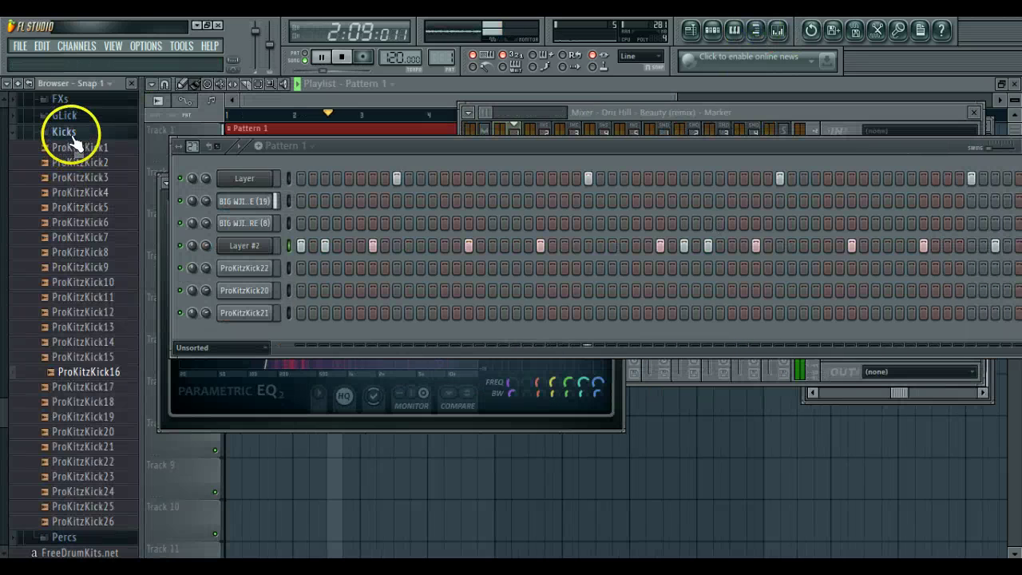
pyautogui.click(75, 134)
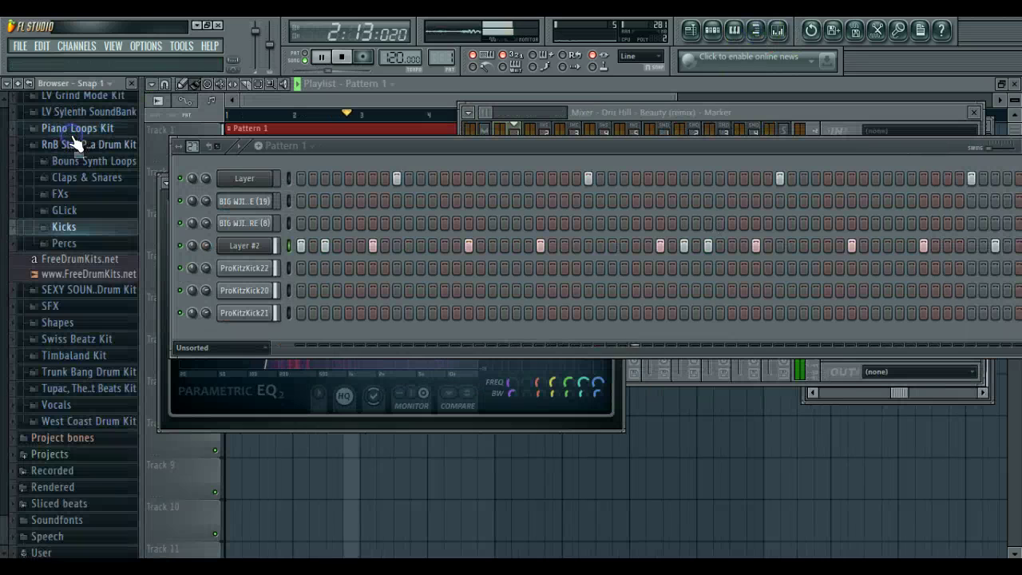
pyautogui.click(80, 244)
pyautogui.click(63, 484)
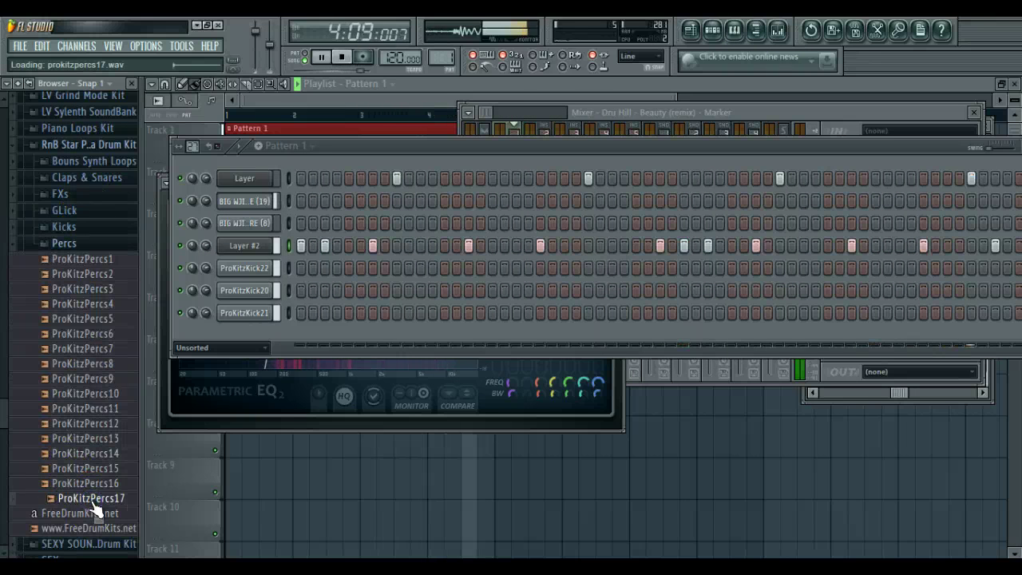
pyautogui.press('space')
pyautogui.press('Up')
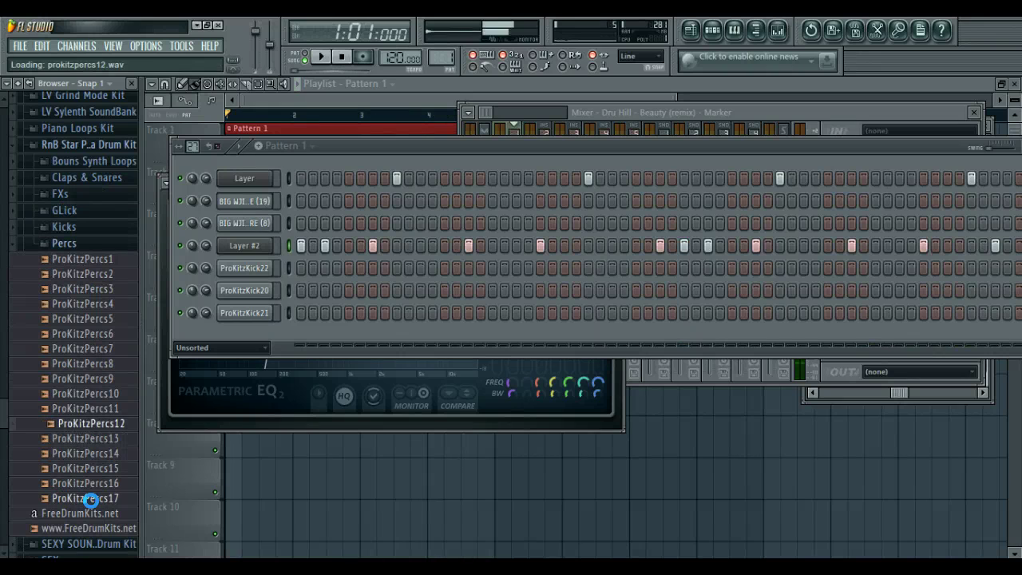
pyautogui.press('Up')
pyautogui.press('Up')
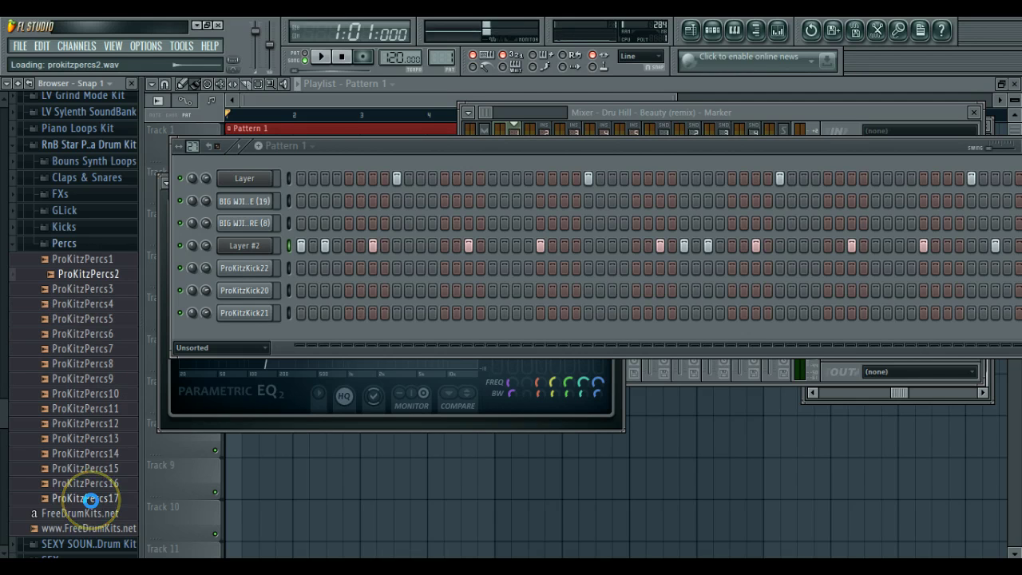
# Add ProKitzPercs2 as a new channel and fill its row with a hit every 8 steps.
pyautogui.rightClick(100, 276)
pyautogui.click(112, 286)
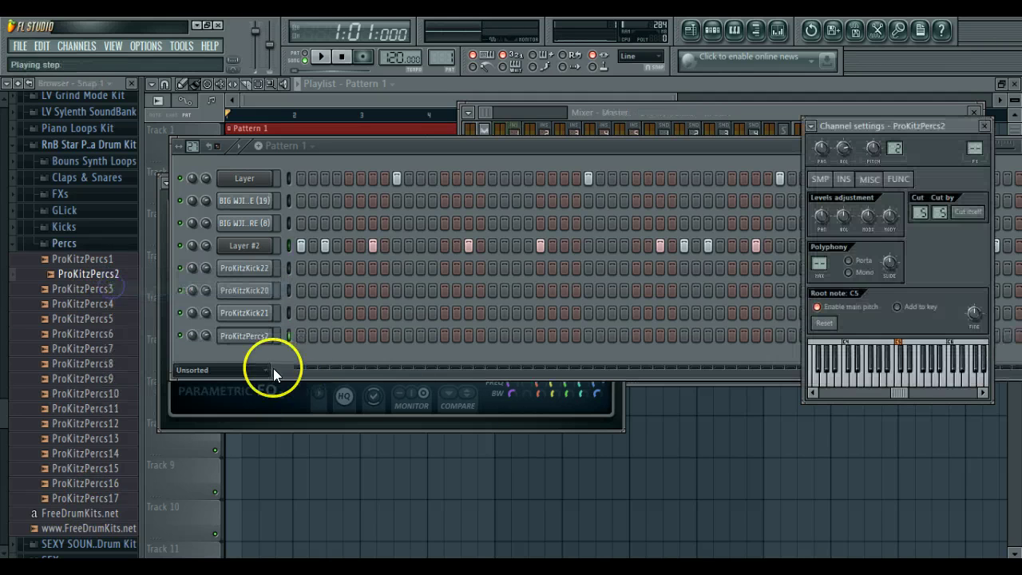
pyautogui.rightClick(249, 339)
pyautogui.click(320, 470)
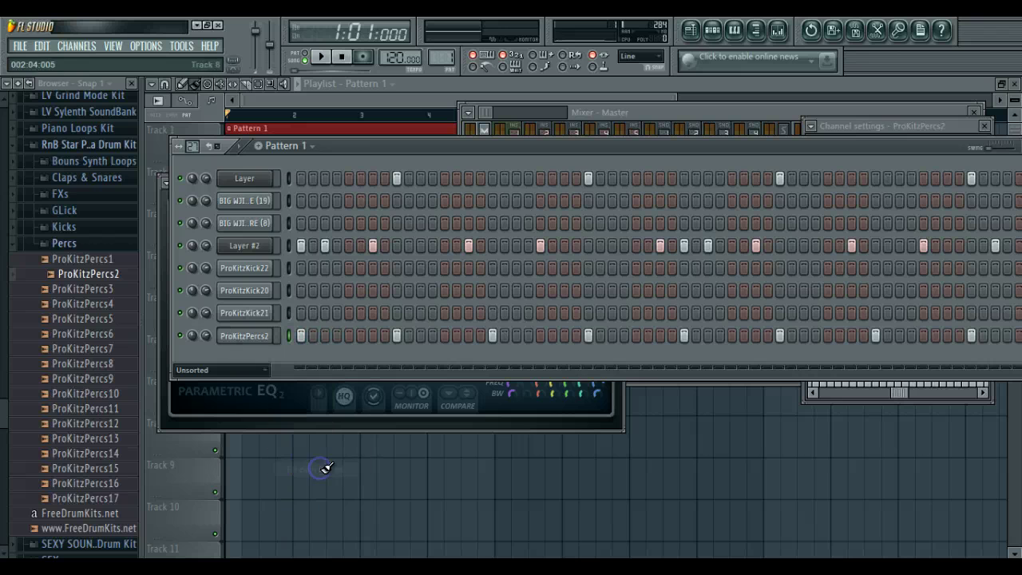
# Collapse the RnB Star drum kit and look through the Jahlil Beats Kit and Certified Trap Star Kit folders for percussion.
pyautogui.click(87, 144)
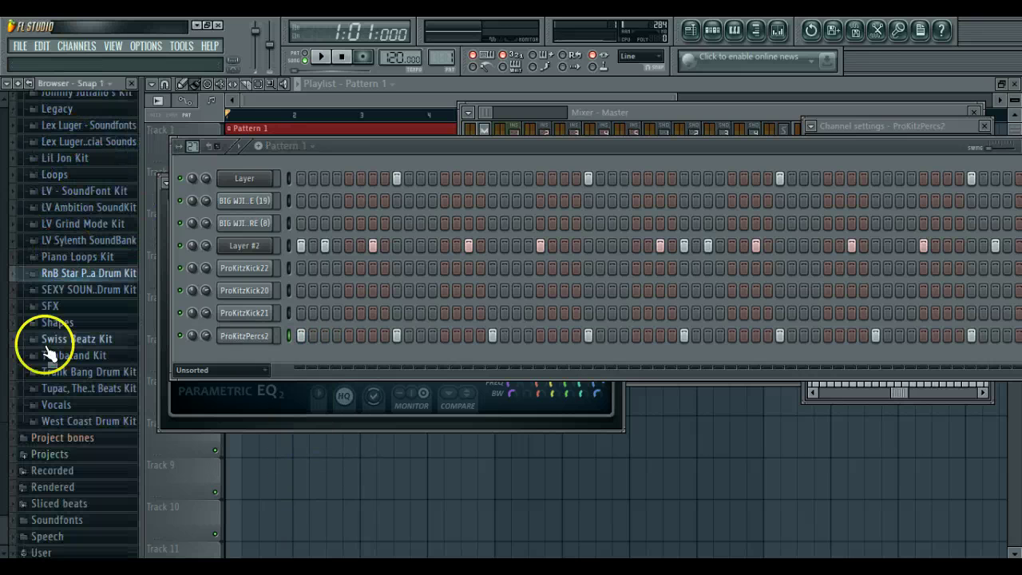
pyautogui.moveTo(4, 486); pyautogui.dragTo(1, 339)
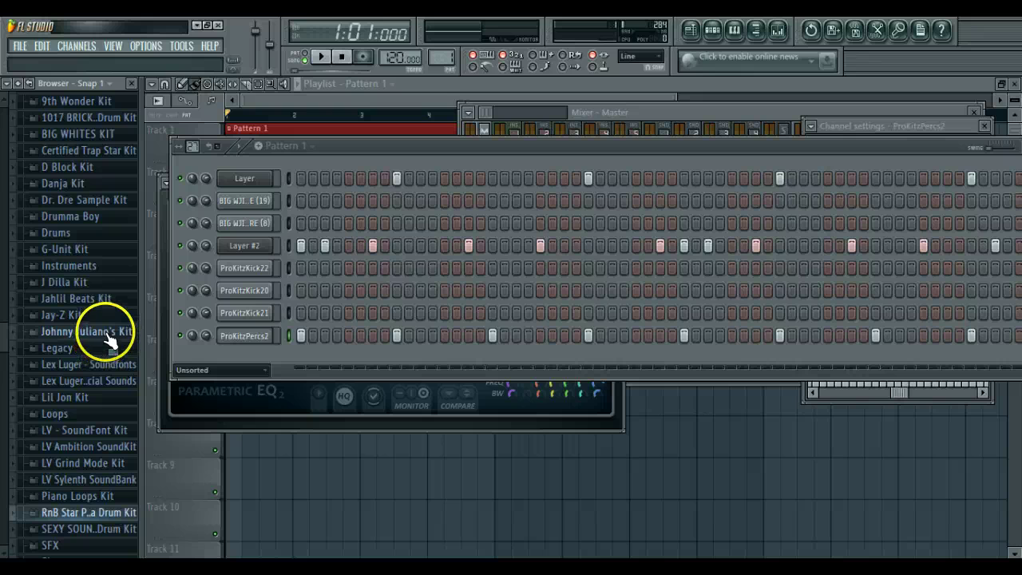
pyautogui.click(100, 300)
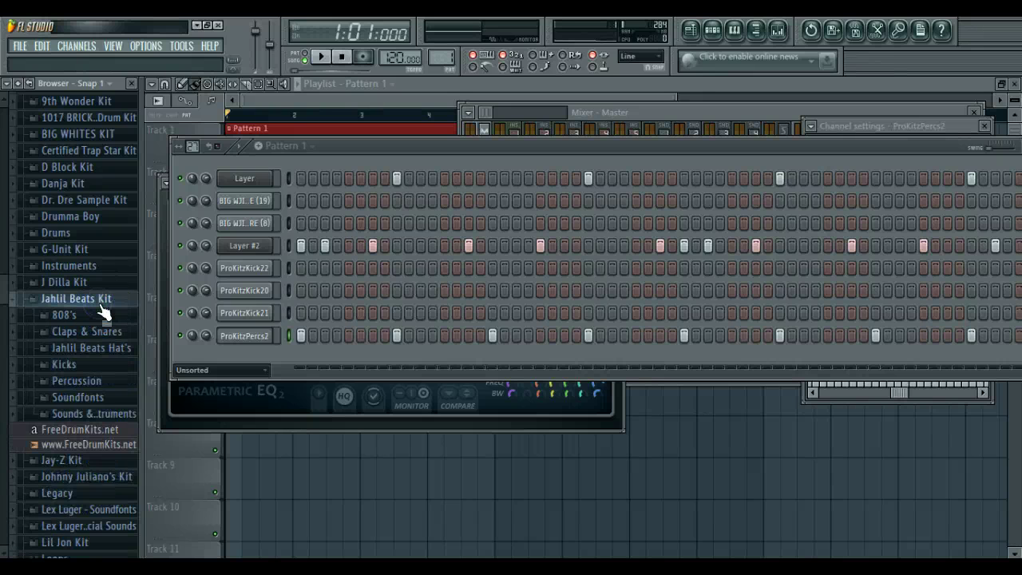
pyautogui.click(102, 301)
pyautogui.click(104, 150)
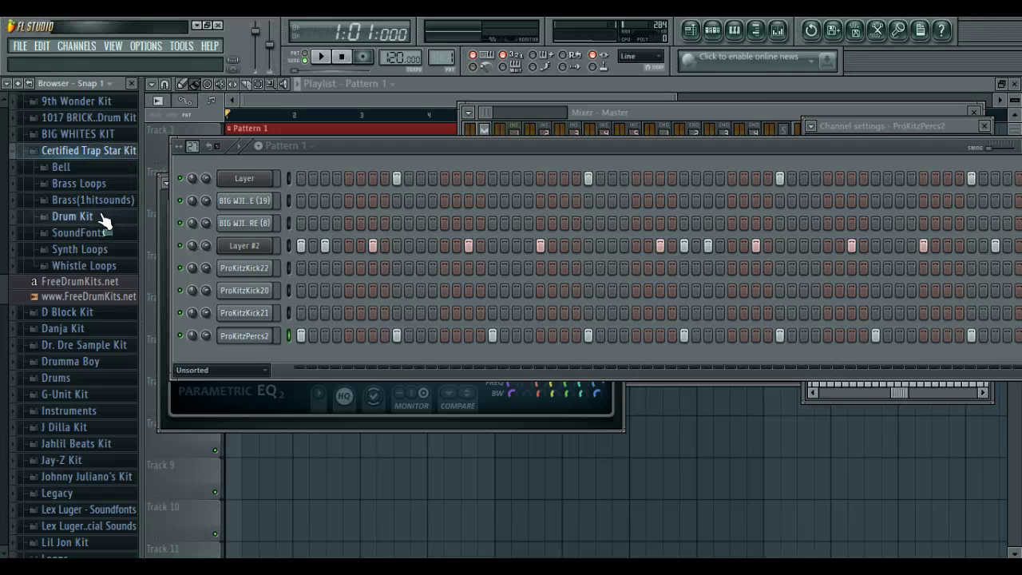
pyautogui.click(111, 153)
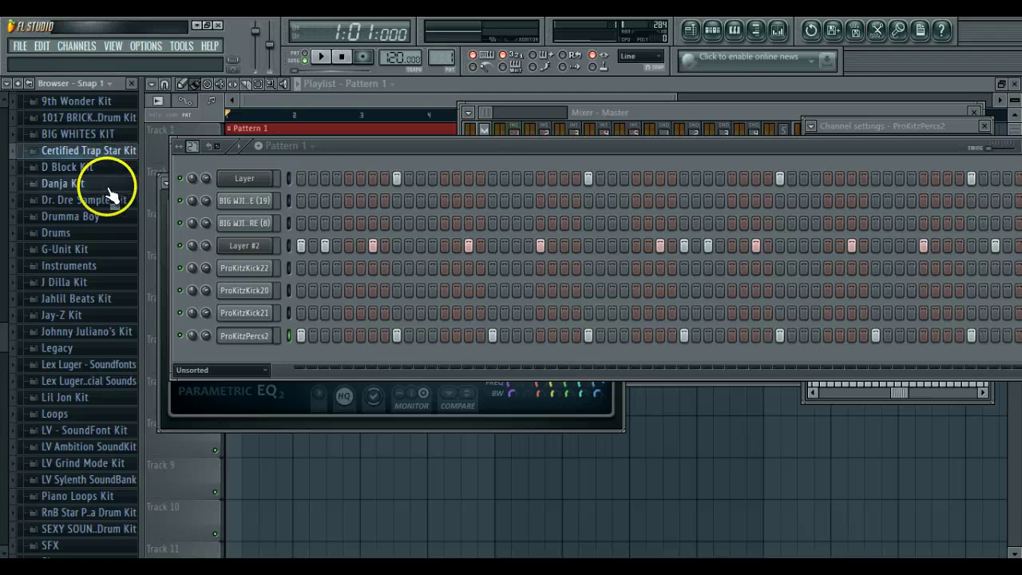
# Audition the Percussionz samples of HHS - Danja Kit inside the Danja Kit folder, and collapse that subfolder.
pyautogui.click(108, 185)
pyautogui.click(118, 201)
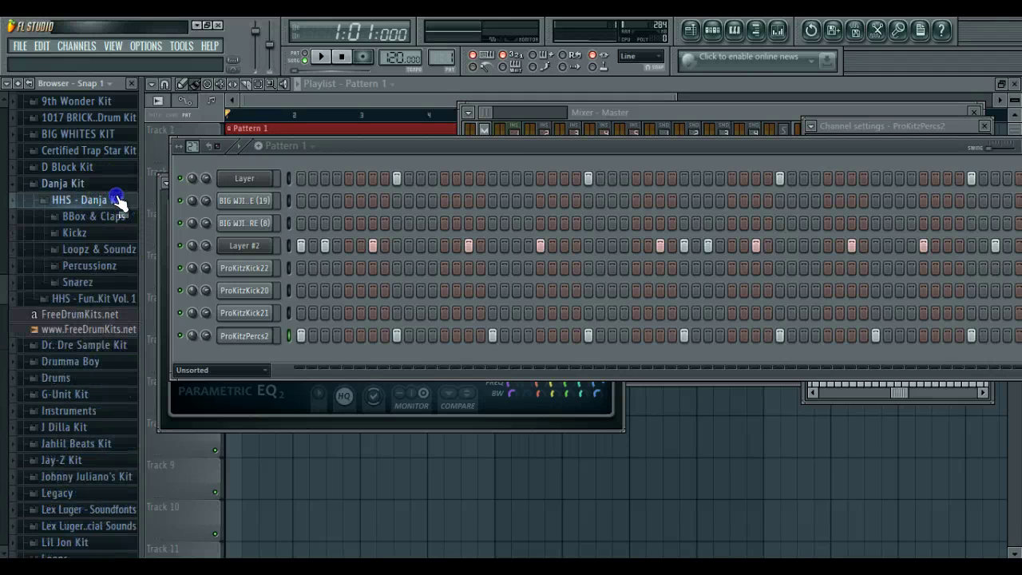
pyautogui.click(112, 267)
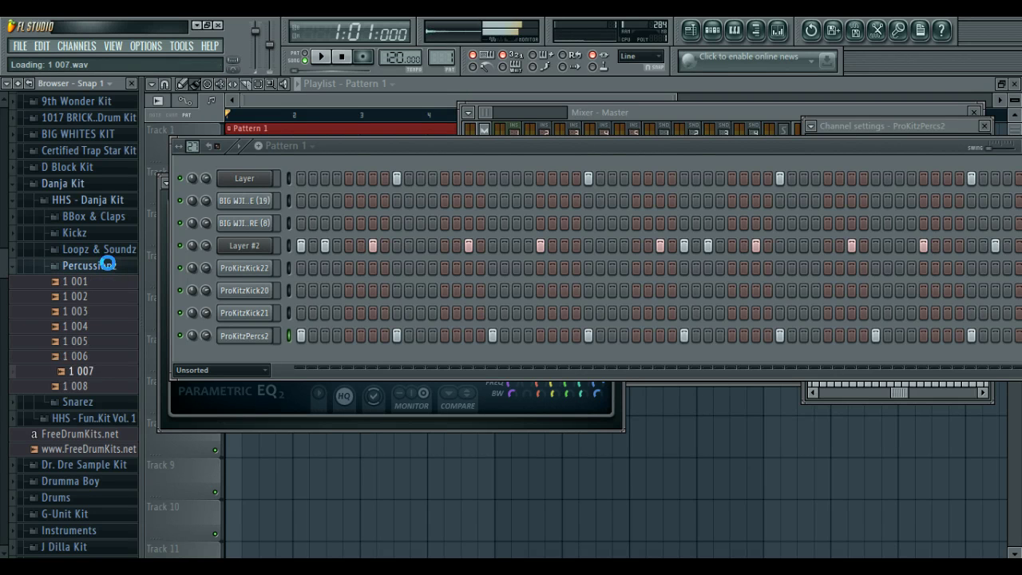
pyautogui.press('Left')
pyautogui.press('Left')
pyautogui.press('Left')
pyautogui.press('Left')
# Audition the Percz samples in the Danja Kit's Vol. 1 subfolder, and collapse the whole Danja Kit.
pyautogui.press('Down')
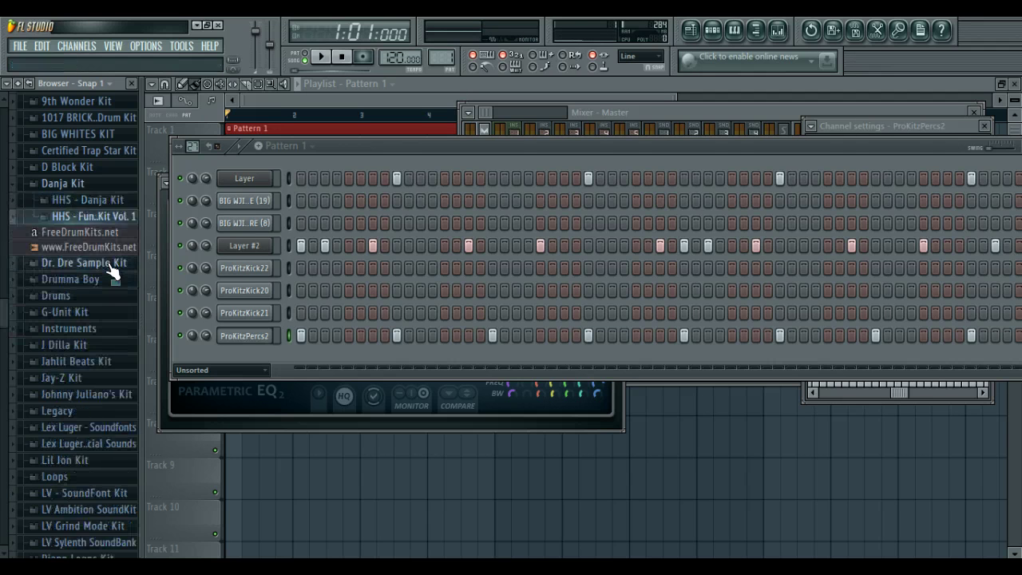
pyautogui.press('Right')
pyautogui.press('Down')
pyautogui.press('Down')
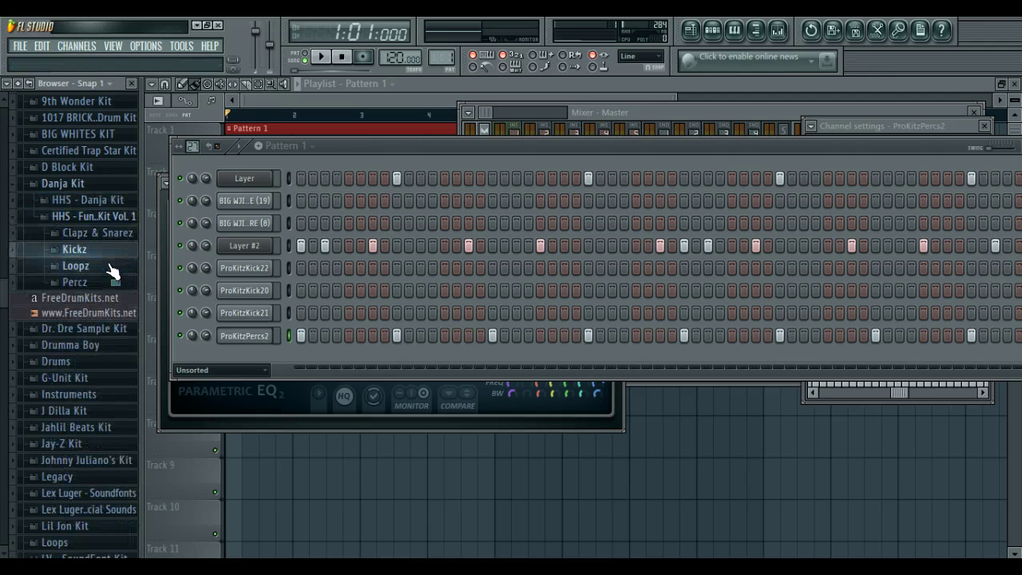
pyautogui.press('Down')
pyautogui.press('Down')
pyautogui.press('Right')
pyautogui.press('Down')
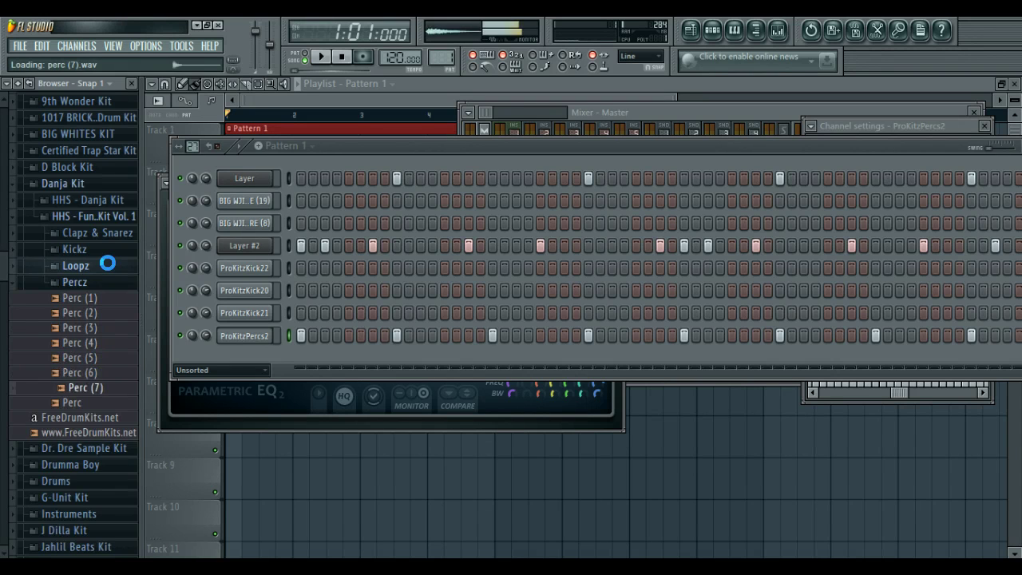
pyautogui.press('Left')
pyautogui.press('Left')
pyautogui.press('Left')
pyautogui.press('Left')
pyautogui.press('Left')
pyautogui.press('Left')
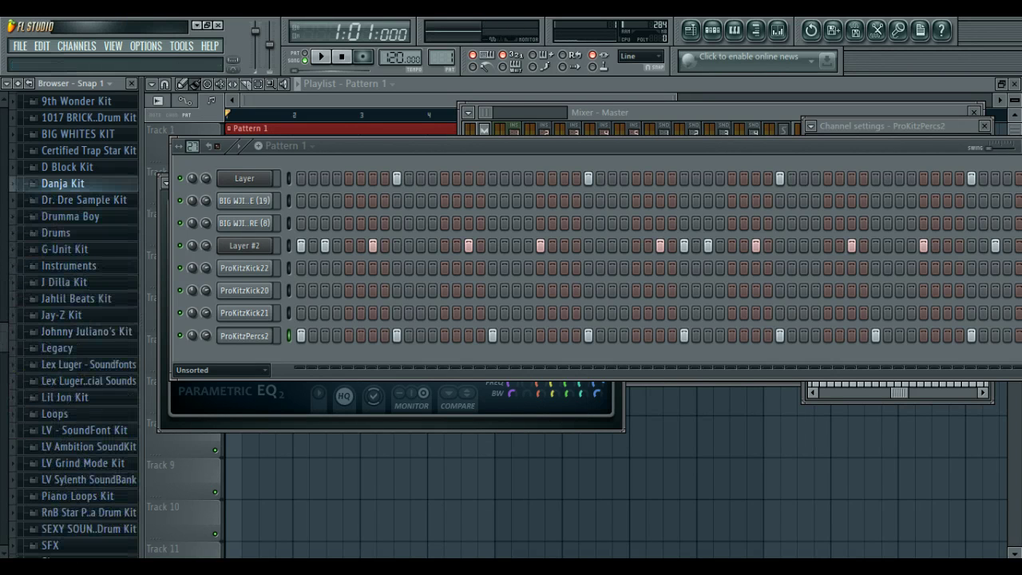
# Audition the samples in the Timbaland Kit's Percussionz folder as far as Perc (15).
pyautogui.scroll(-3, 72, 319)
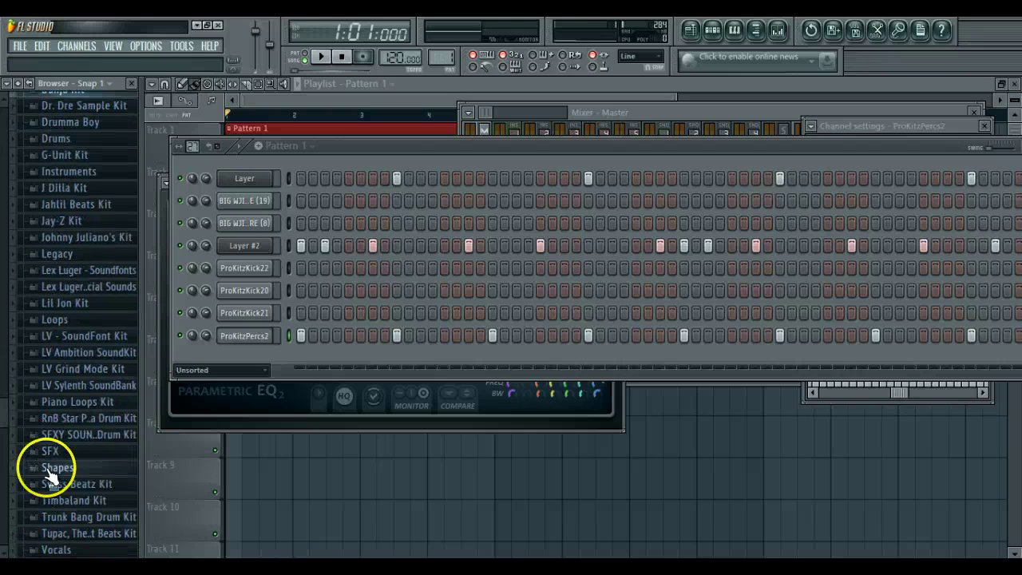
pyautogui.click(58, 498)
pyautogui.click(69, 470)
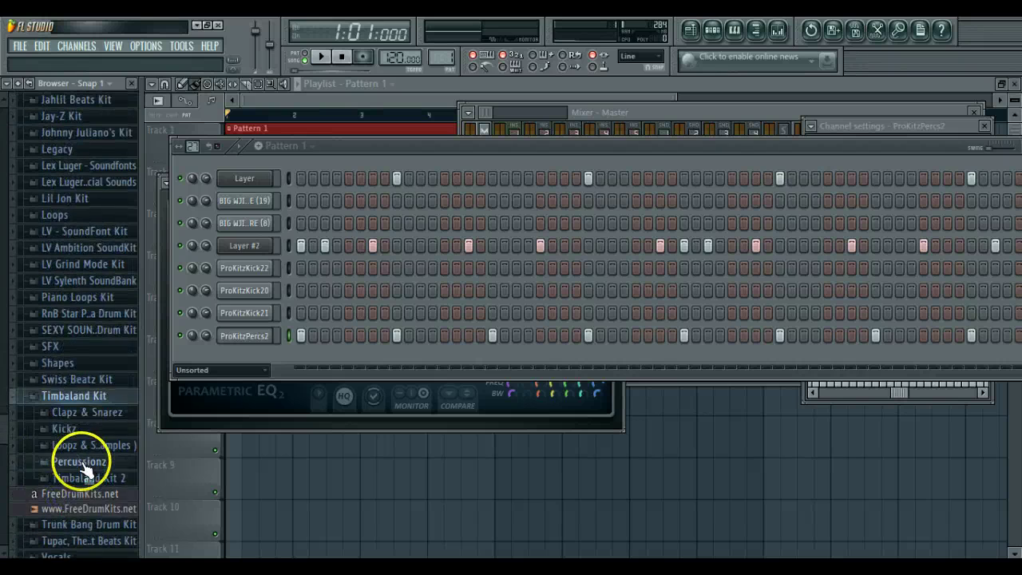
pyautogui.press('Down')
pyautogui.click(79, 297)
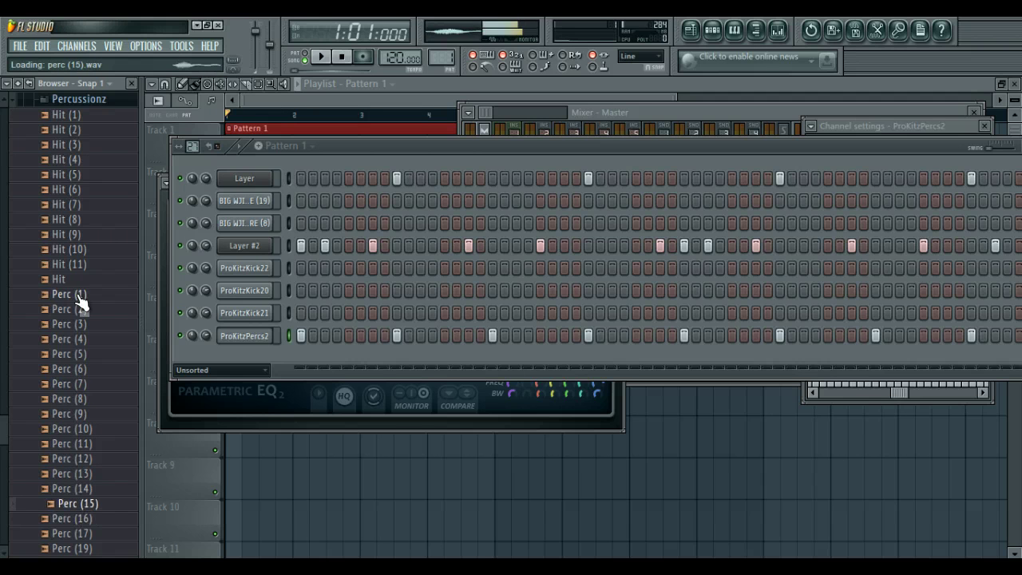
# Add Perc (15) as a new channel and close the browser with the song playing.
pyautogui.rightClick(91, 504)
pyautogui.click(116, 430)
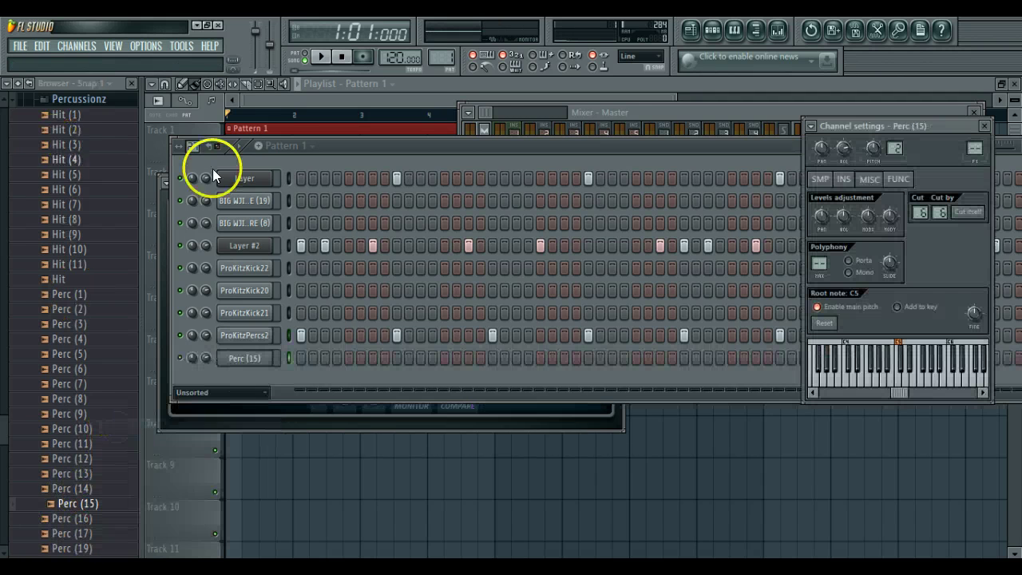
pyautogui.press('space')
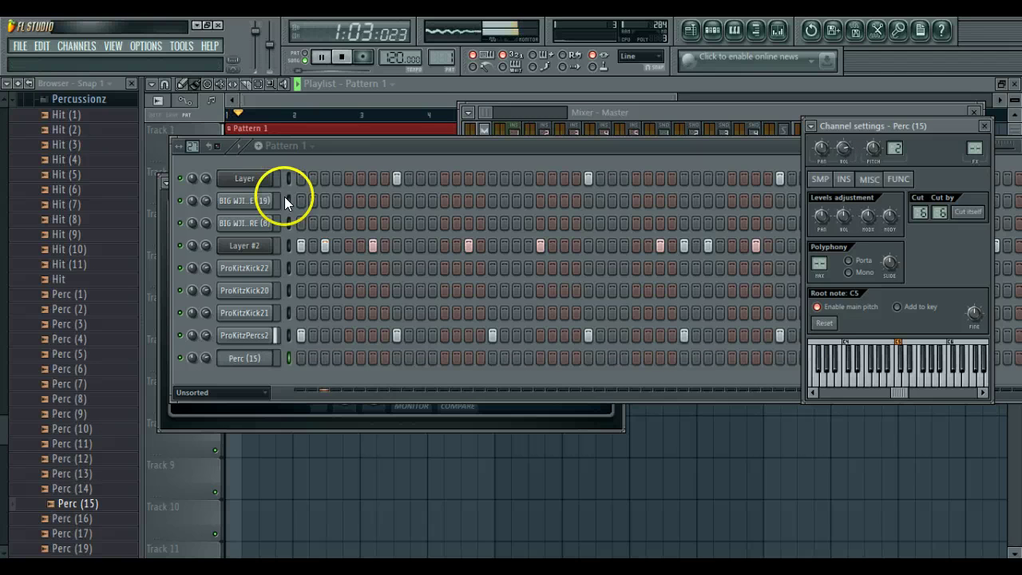
pyautogui.click(132, 84)
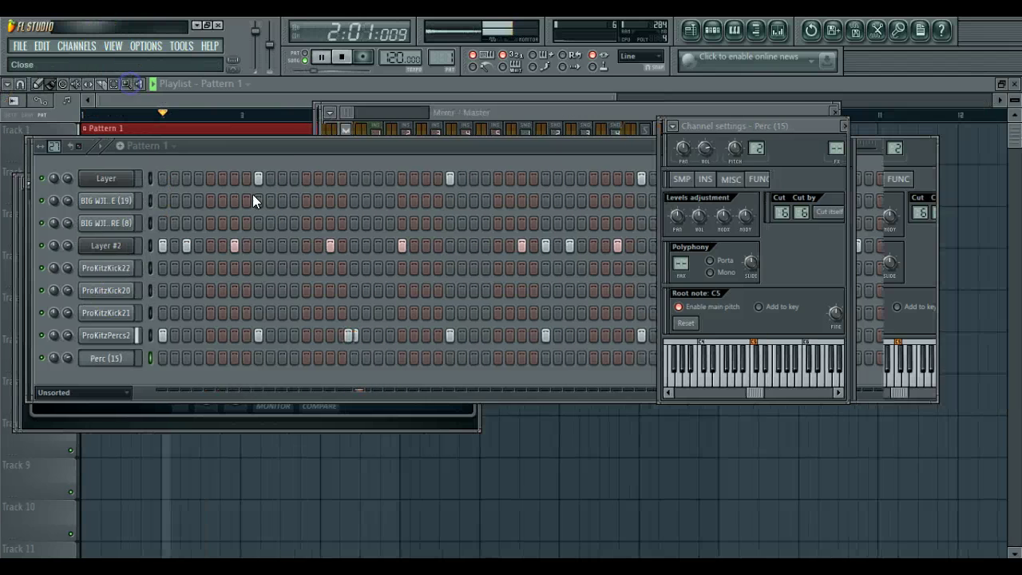
# Lower the channel volume of ProKitzPercs2 and remove its hits on steps 9, 25 and 41.
pyautogui.moveTo(61, 336); pyautogui.dragTo(71, 399)
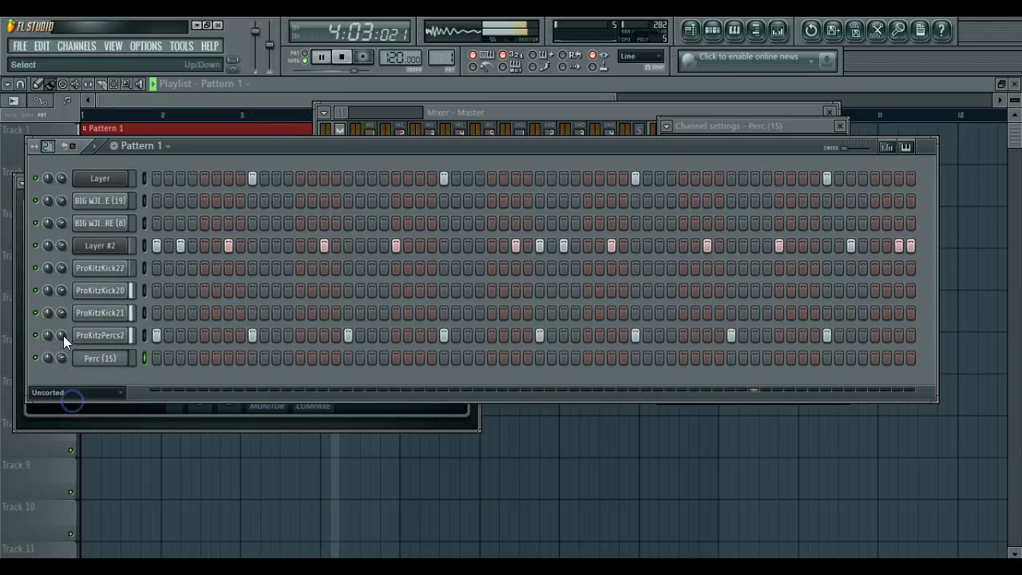
pyautogui.click(251, 335)
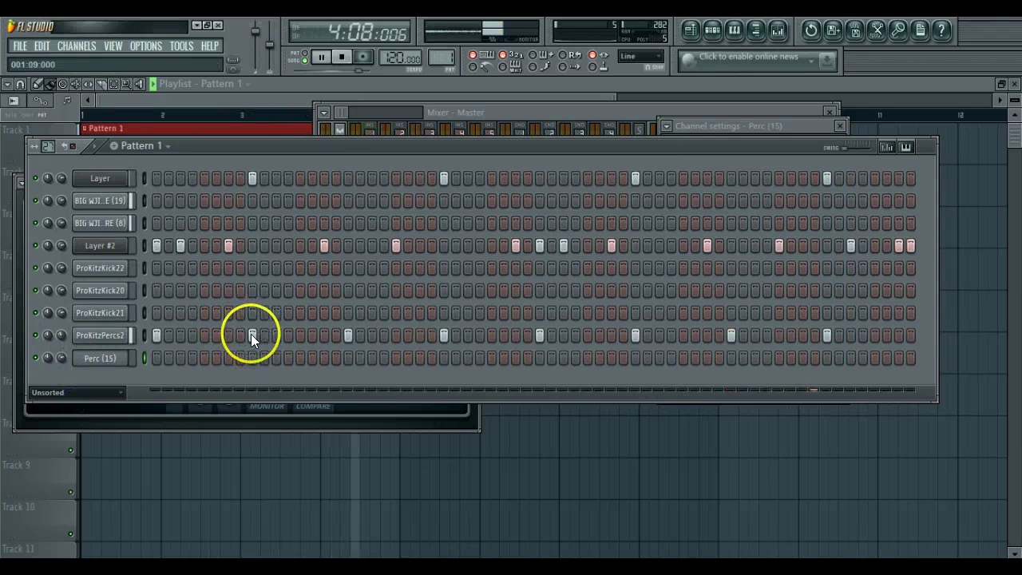
pyautogui.click(441, 336)
pyautogui.click(635, 334)
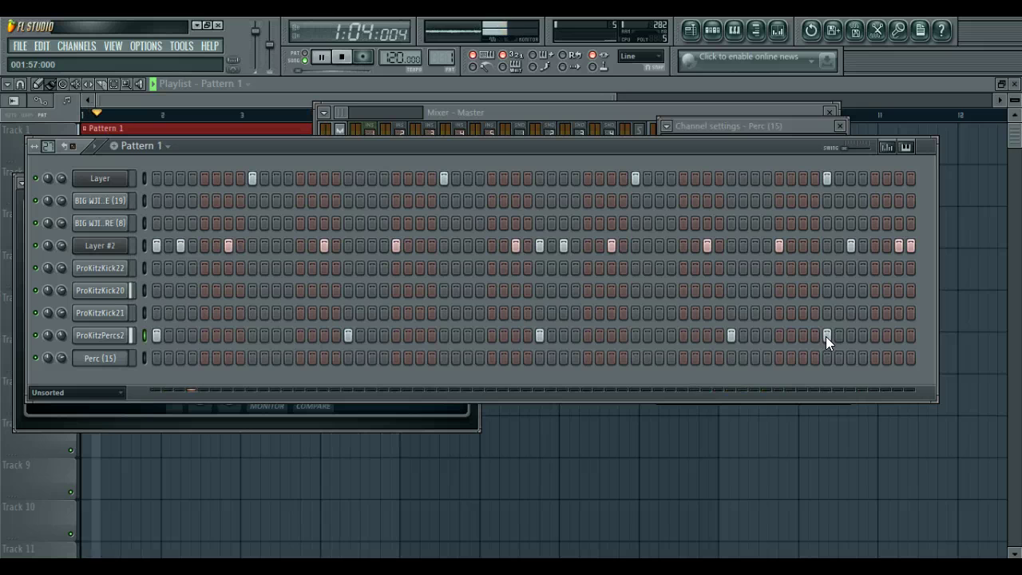
# Fill every second step of the Perc (15) channel and turn down its channel volume.
pyautogui.rightClick(103, 361)
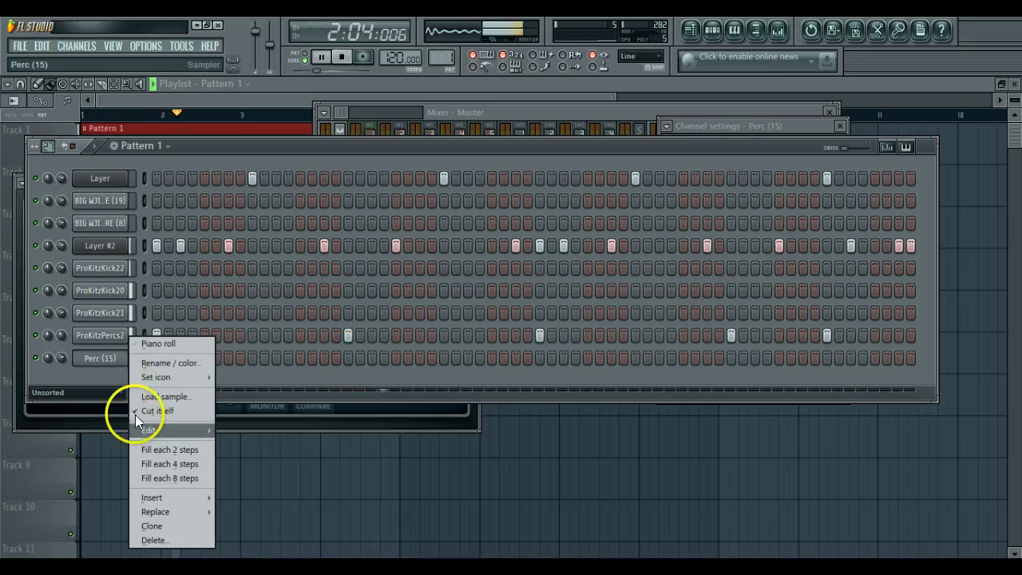
pyautogui.click(166, 450)
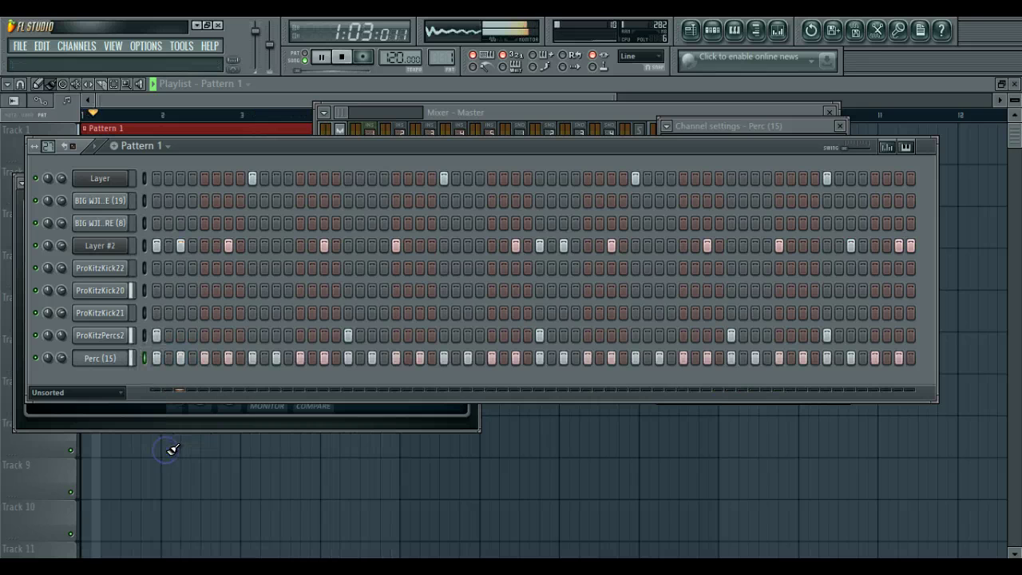
pyautogui.moveTo(68, 357); pyautogui.dragTo(71, 445)
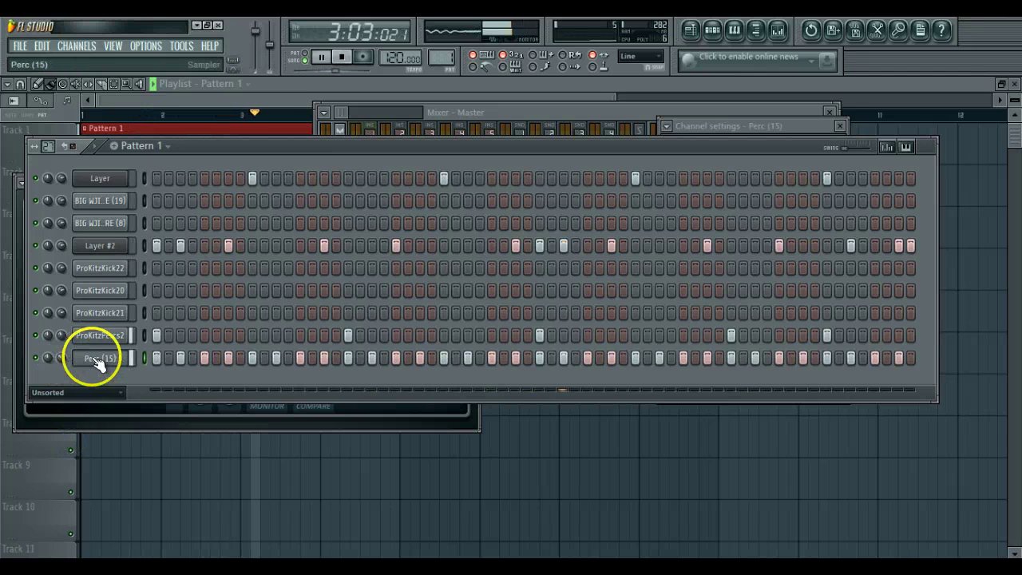
# Stop playback and open the sample of the Perc (15) channel in Edison for editing.
pyautogui.click(96, 359)
pyautogui.press('space')
pyautogui.click(97, 359)
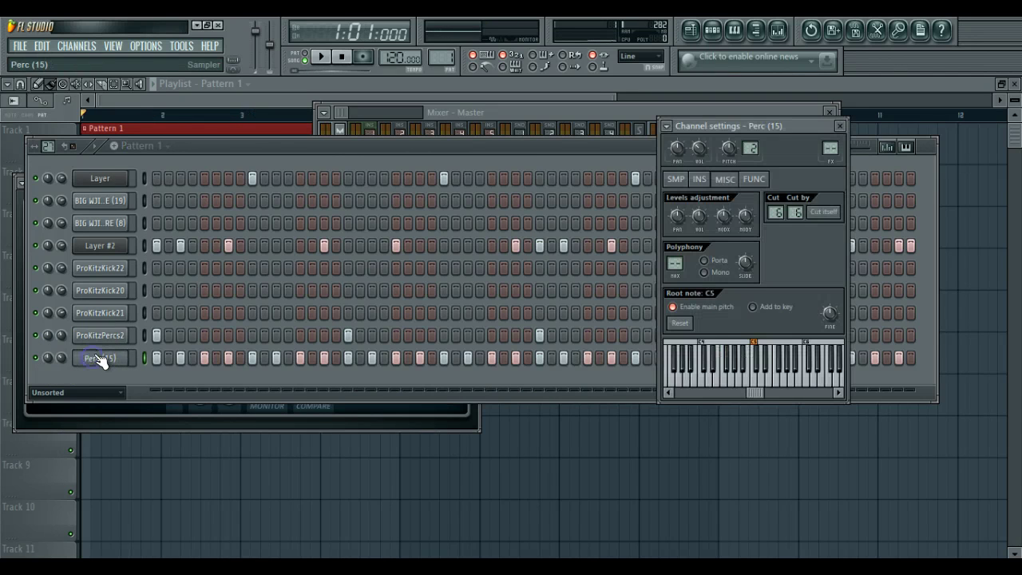
pyautogui.click(677, 180)
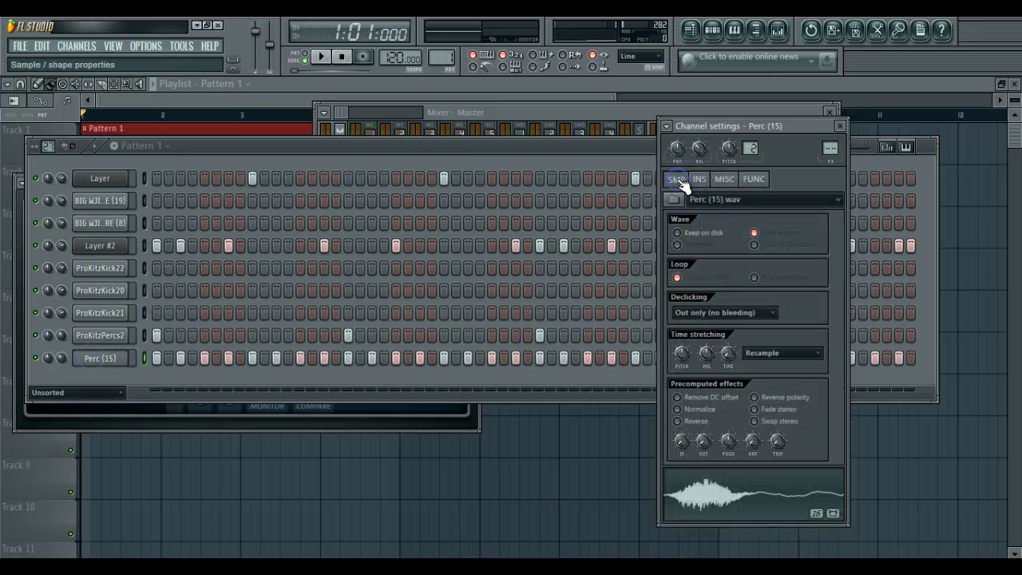
pyautogui.rightClick(691, 487)
pyautogui.click(707, 480)
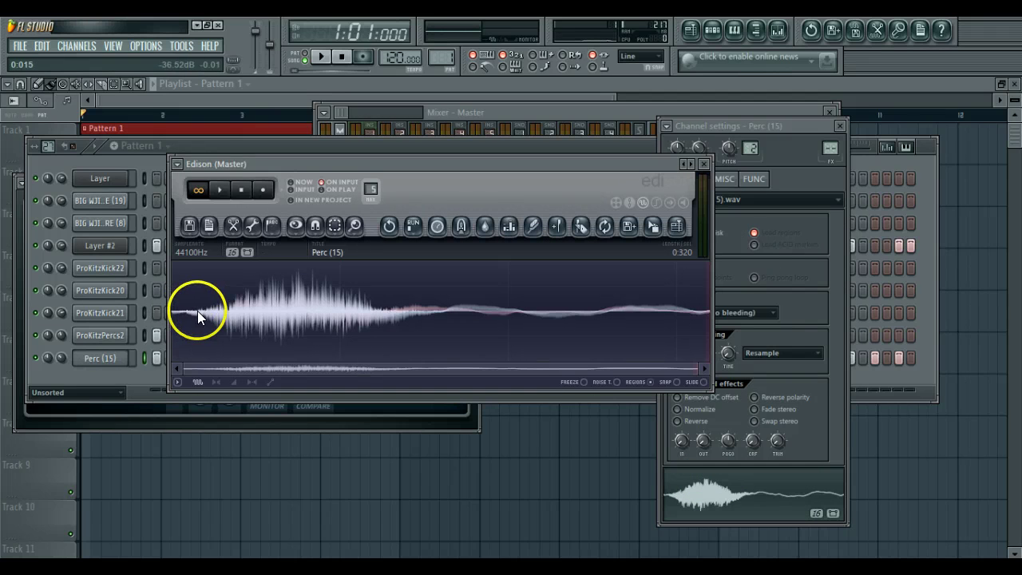
# Delete the quiet lead-in at the start of the Perc (15) sample and load the trimmed version back onto its channel.
pyautogui.moveTo(198, 310); pyautogui.dragTo(194, 309)
pyautogui.press('Delete')
pyautogui.press('space')
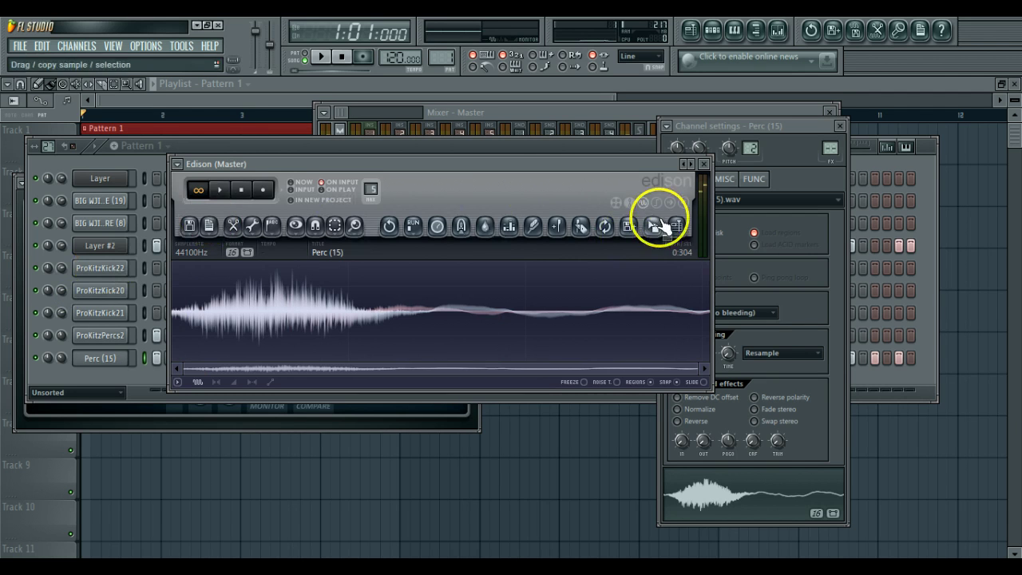
pyautogui.moveTo(654, 225); pyautogui.dragTo(108, 365)
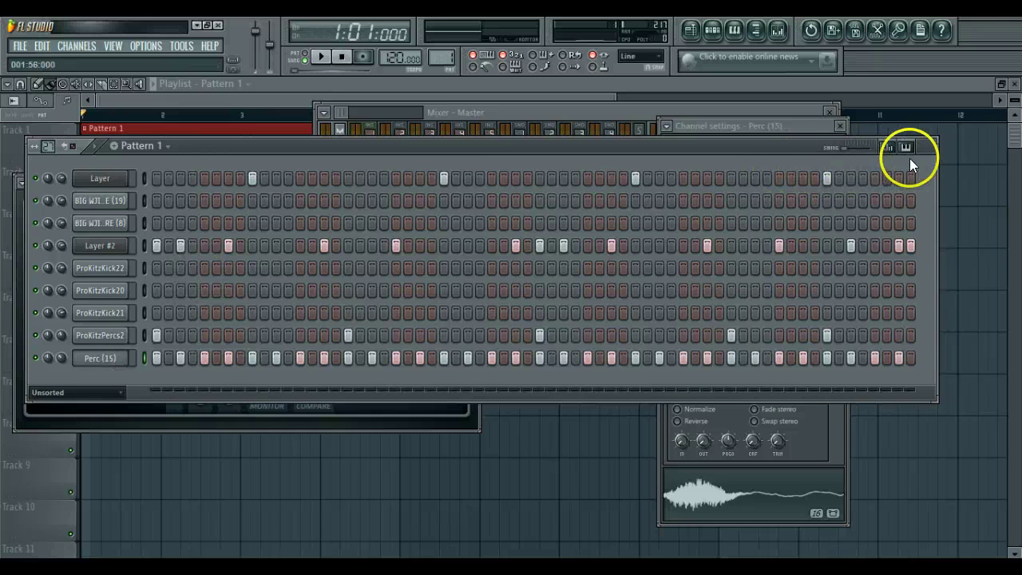
# Lower the velocity of every other Perc (15) hit in the pattern's first half, alternating medium and soft, with step 31 at 23%.
pyautogui.click(886, 149)
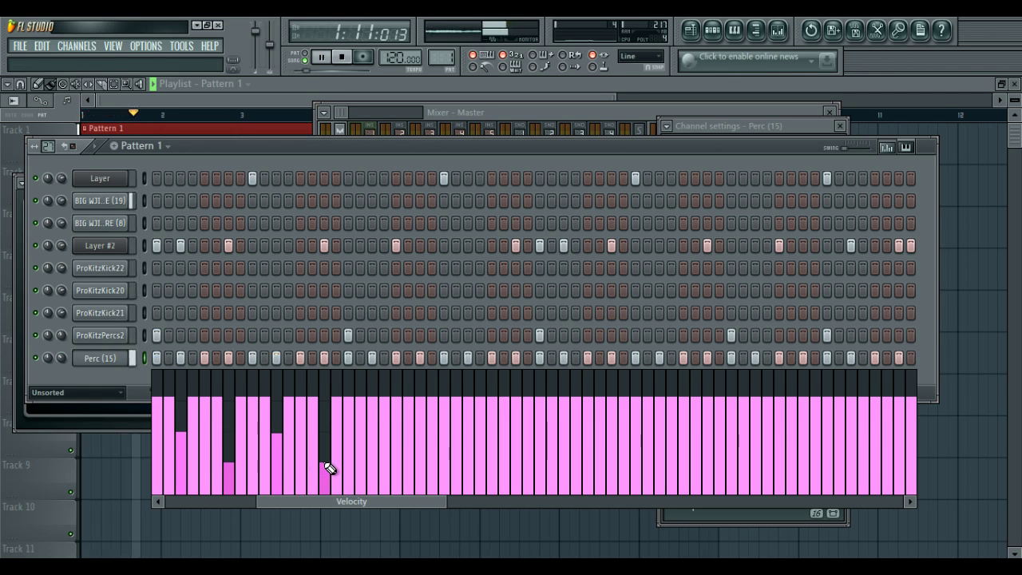
pyautogui.press('space')
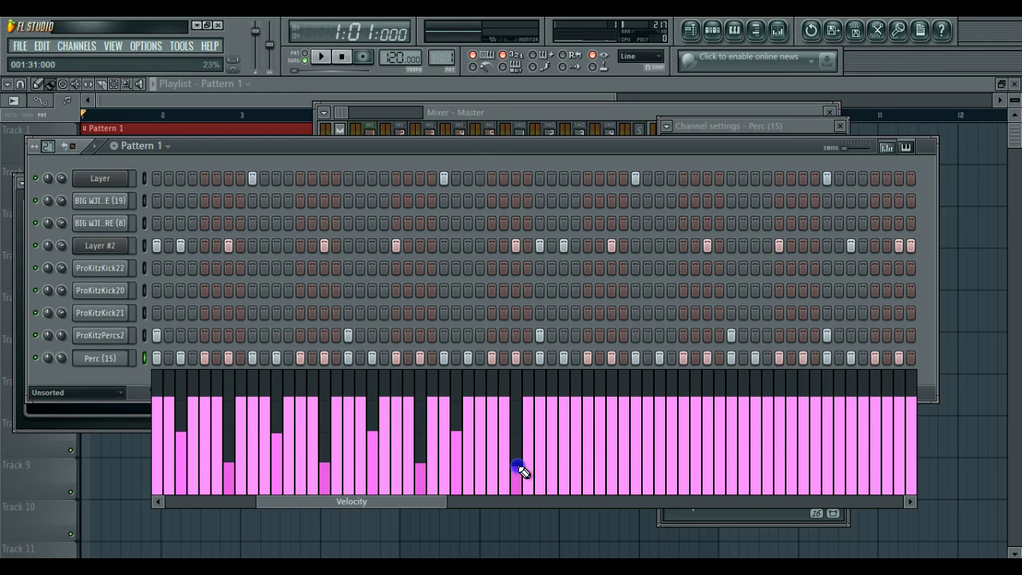
# Undo the stray velocity sweep on Perc (15) through the edit history, check the velocities, and close the browser.
pyautogui.moveTo(519, 463); pyautogui.dragTo(223, 321)
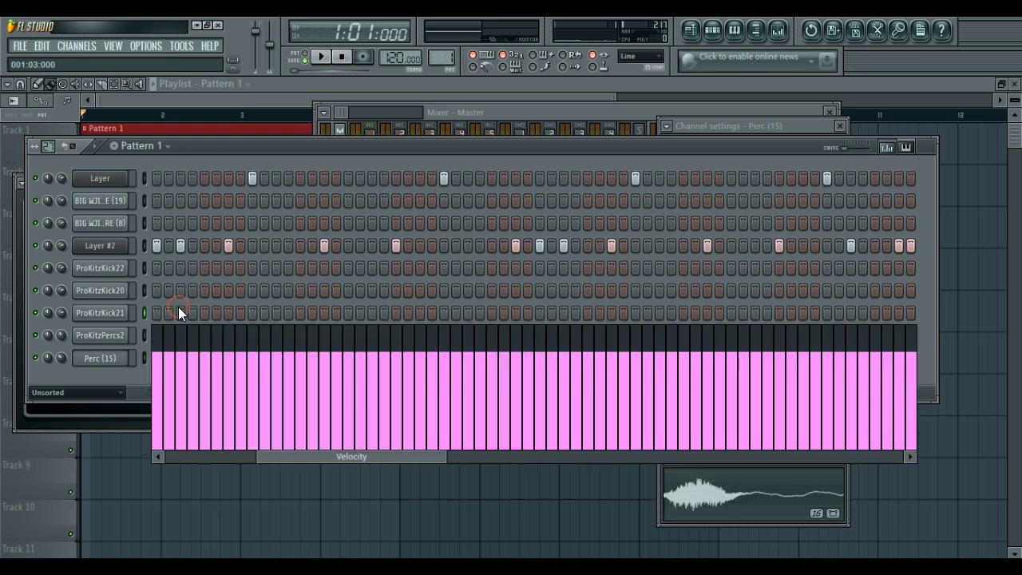
pyautogui.click(145, 358)
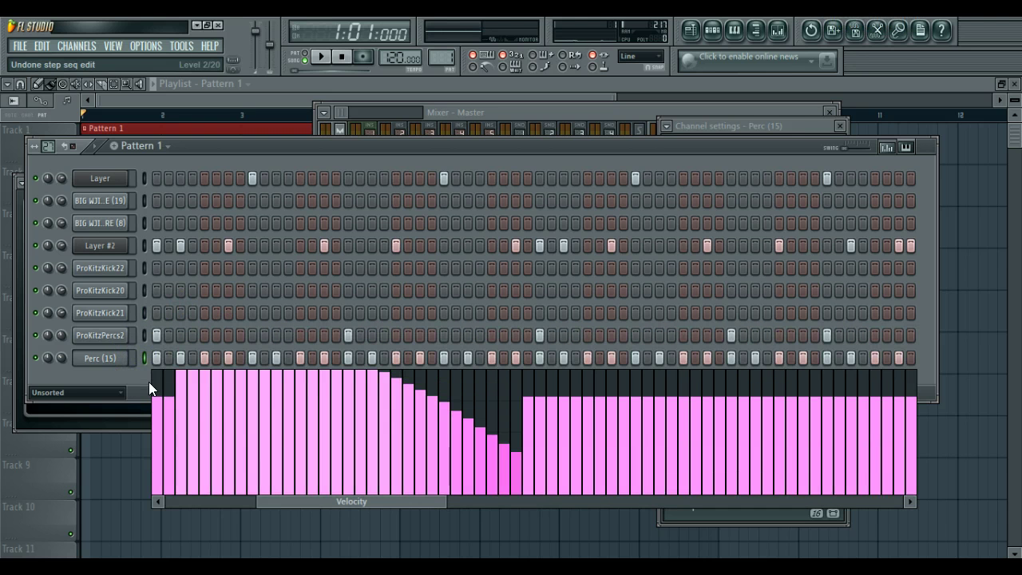
pyautogui.click(812, 30)
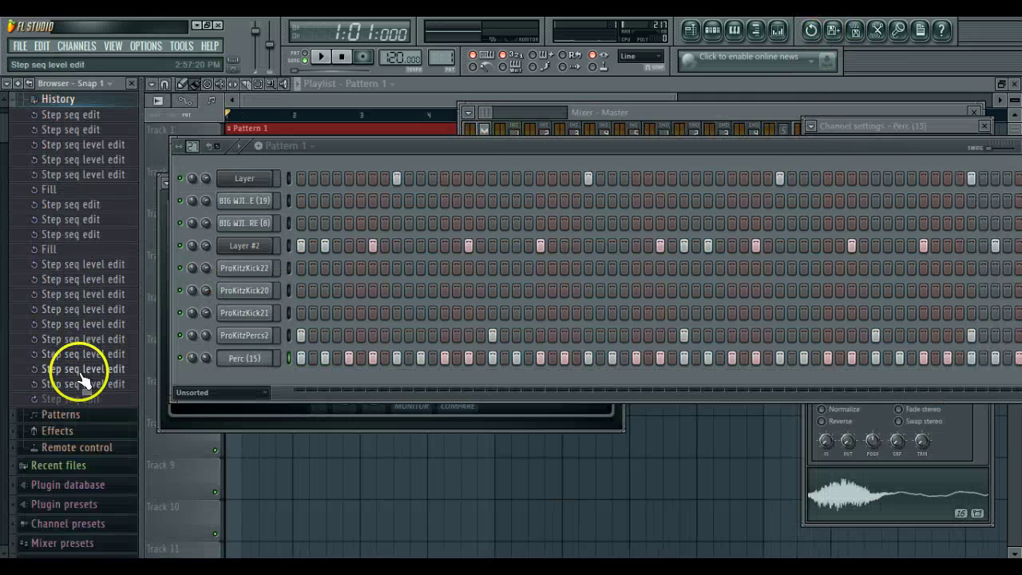
pyautogui.click(82, 369)
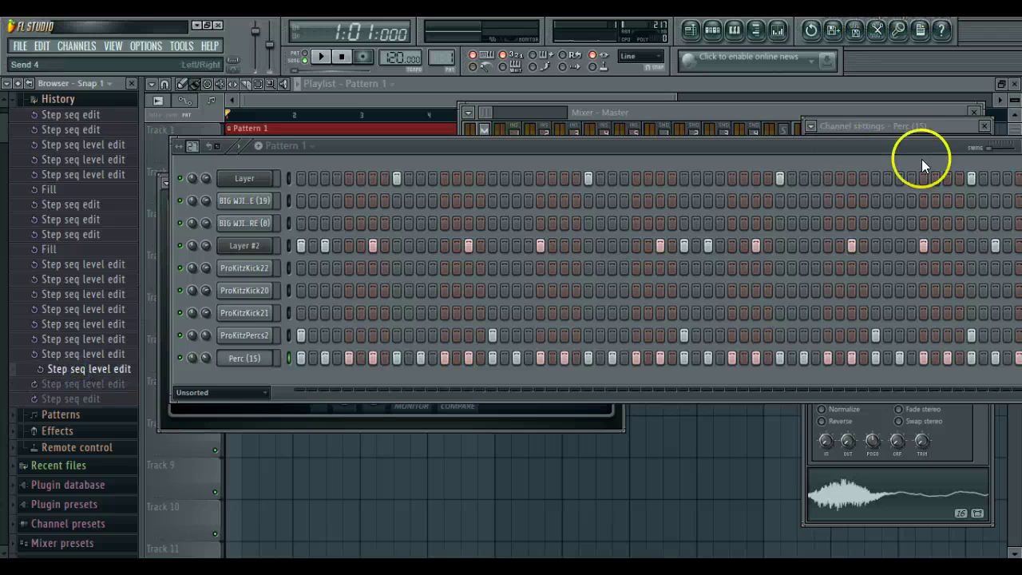
pyautogui.moveTo(921, 145); pyautogui.dragTo(881, 149)
pyautogui.click(1000, 152)
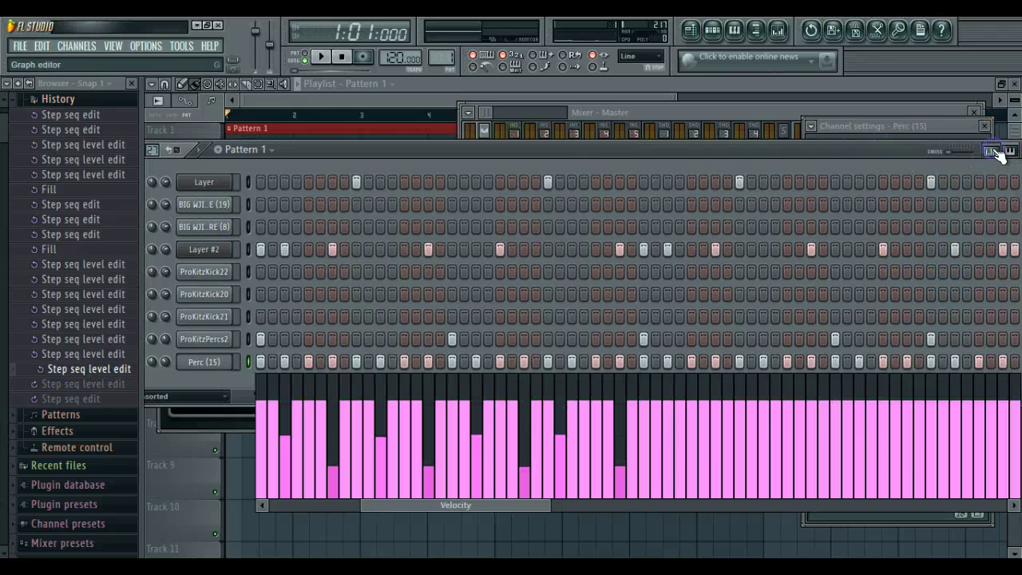
pyautogui.click(131, 83)
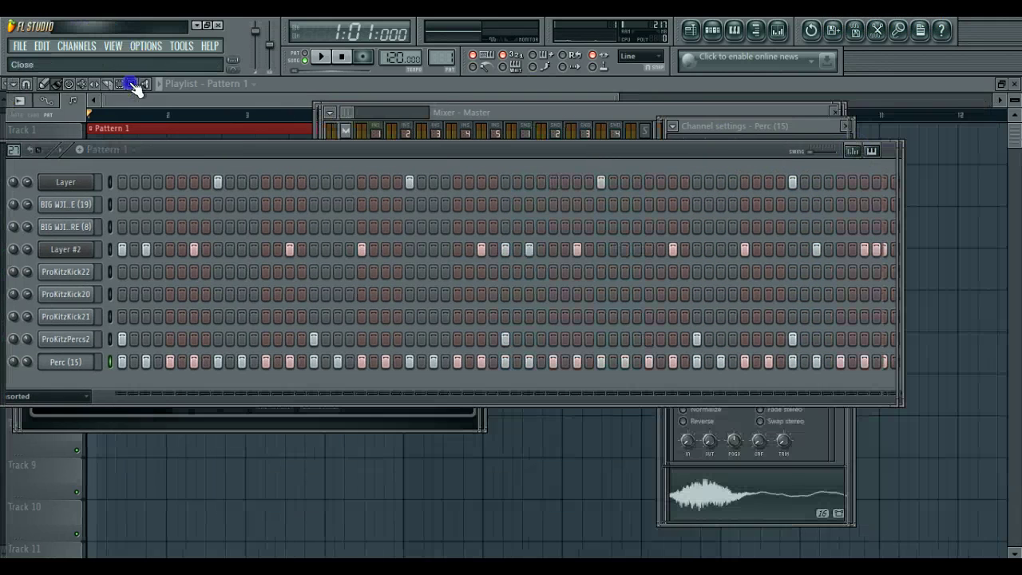
pyautogui.moveTo(197, 154); pyautogui.dragTo(253, 154)
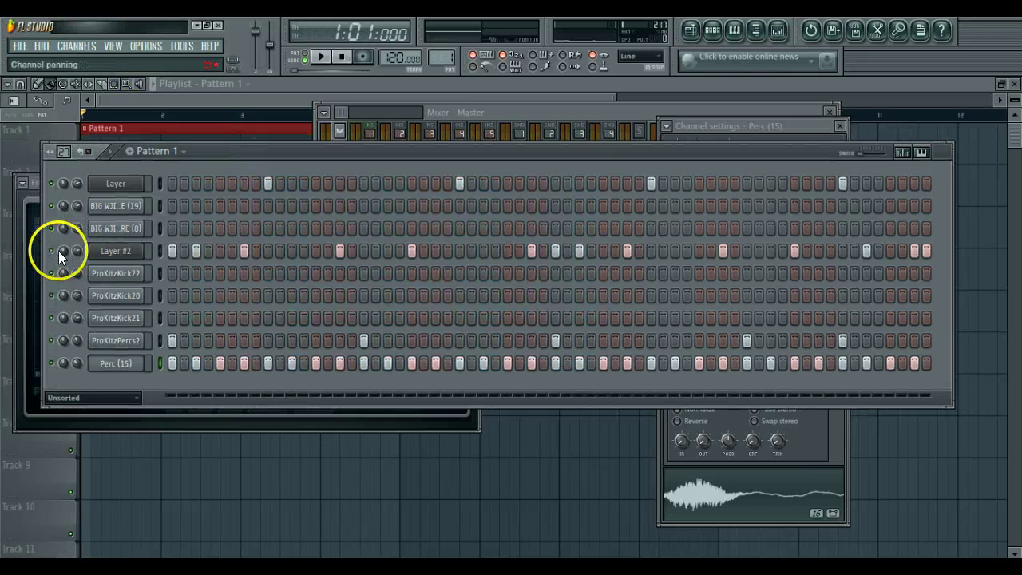
# Send the Perc (15) steps to the piano roll and delete the notes in the second half of the pattern.
pyautogui.press('space')
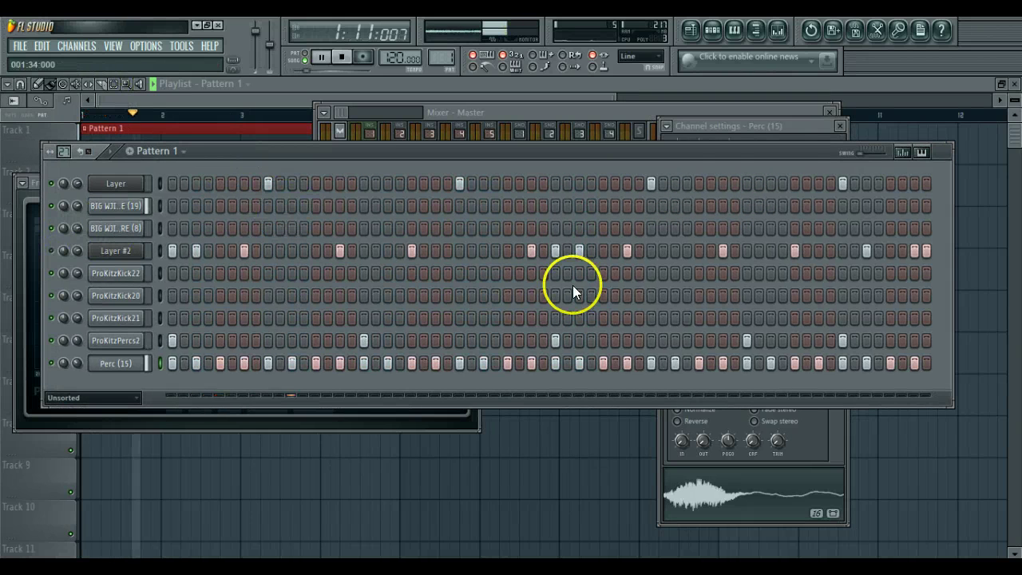
pyautogui.click(902, 152)
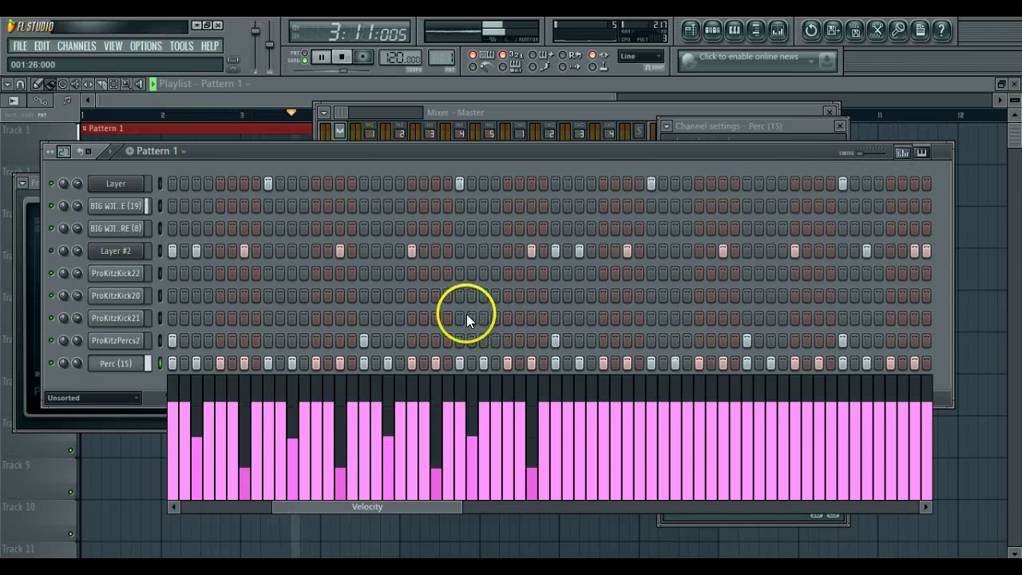
pyautogui.rightClick(111, 365)
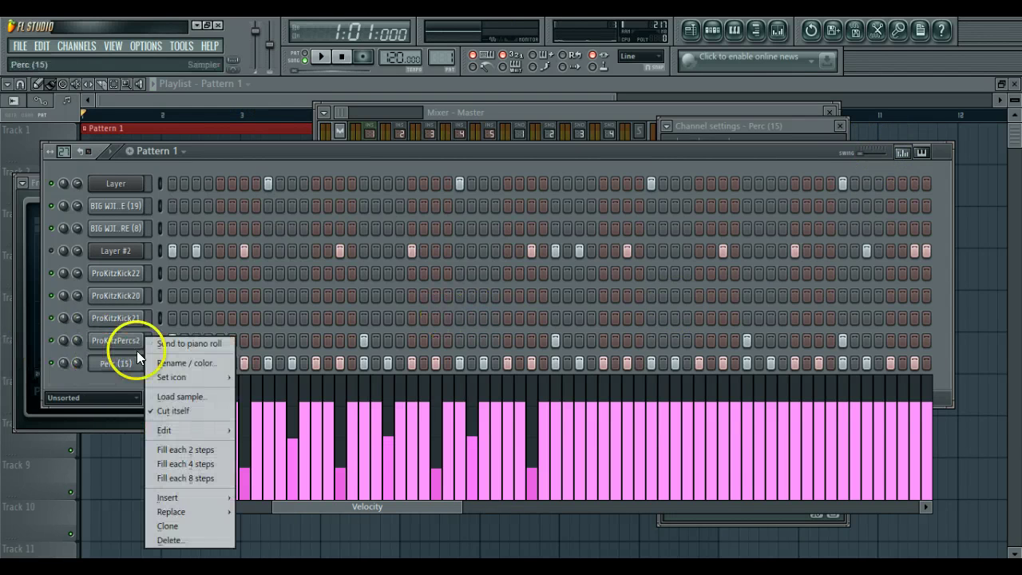
pyautogui.click(159, 344)
pyautogui.moveTo(154, 103); pyautogui.dragTo(934, 103)
pyautogui.moveTo(315, 298); pyautogui.dragTo(580, 296)
pyautogui.press('Delete')
# Duplicate all remaining Perc (15) notes into the second half of the pattern and close the piano roll.
pyautogui.hotkey('ctrl', 'a')
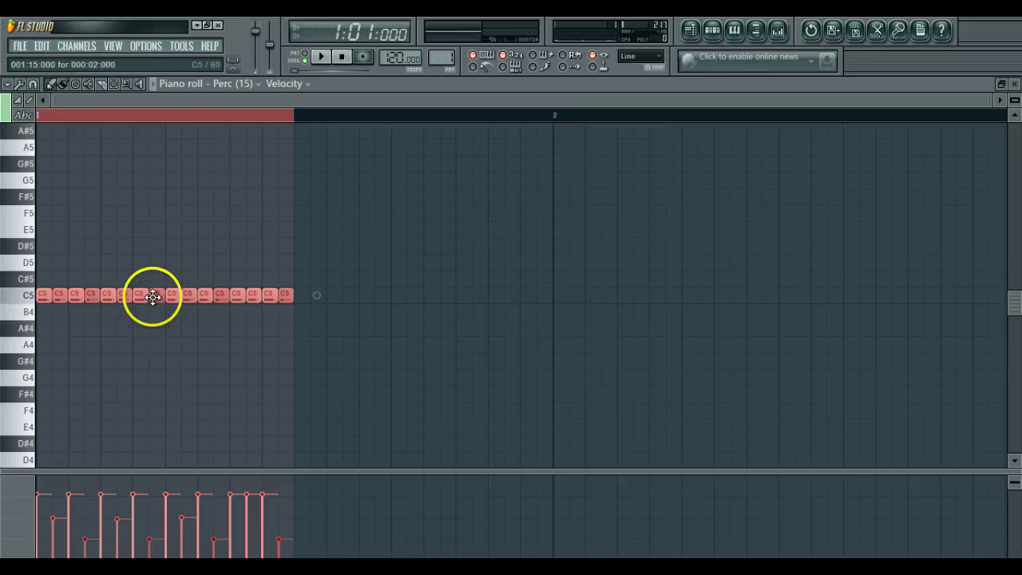
pyautogui.moveTo(153, 297); pyautogui.dragTo(406, 297)
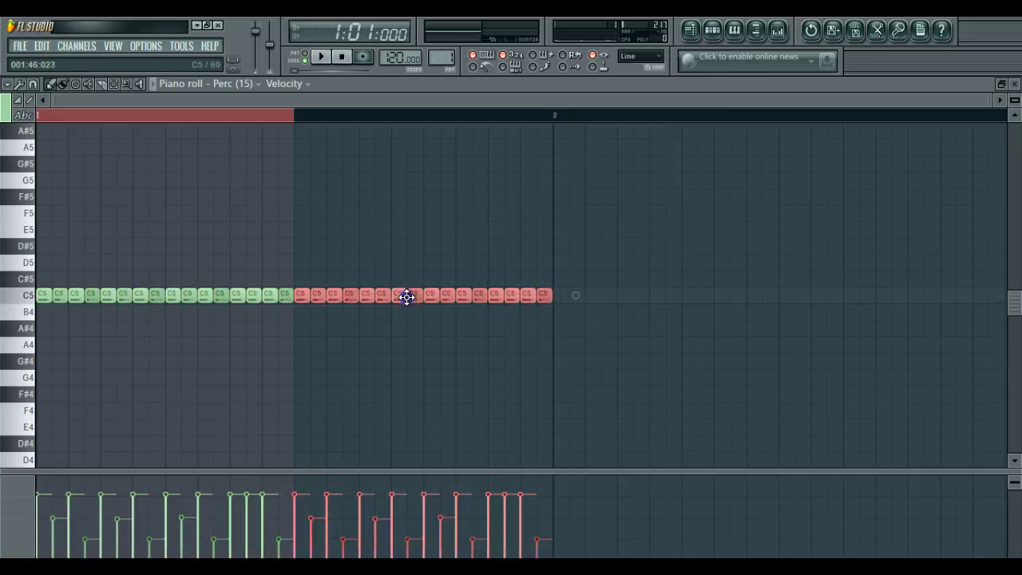
pyautogui.click(735, 31)
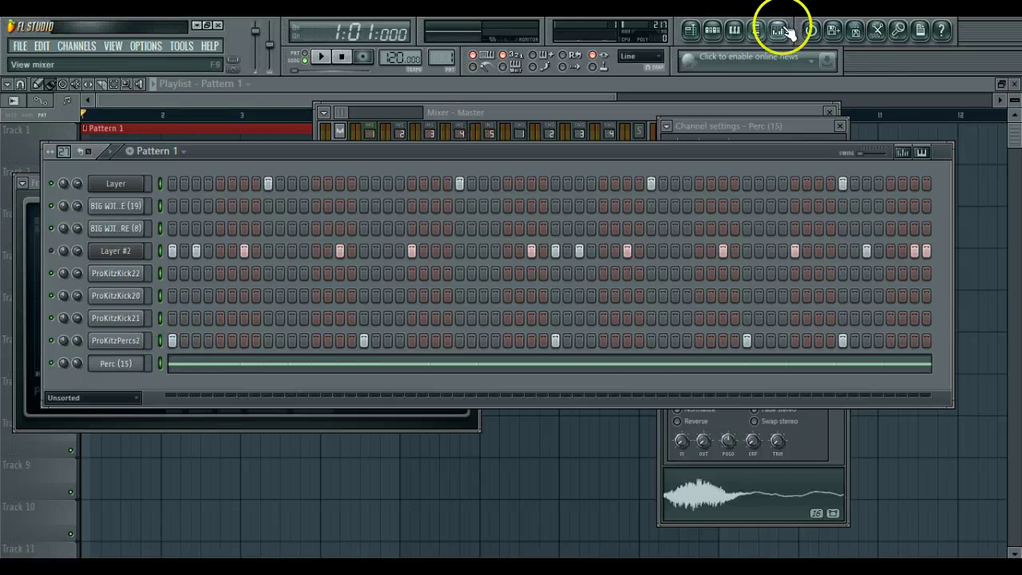
# Widen the mixer to show more tracks and link the selected drum channels to consecutive tracks starting at Insert 2.
pyautogui.click(778, 31)
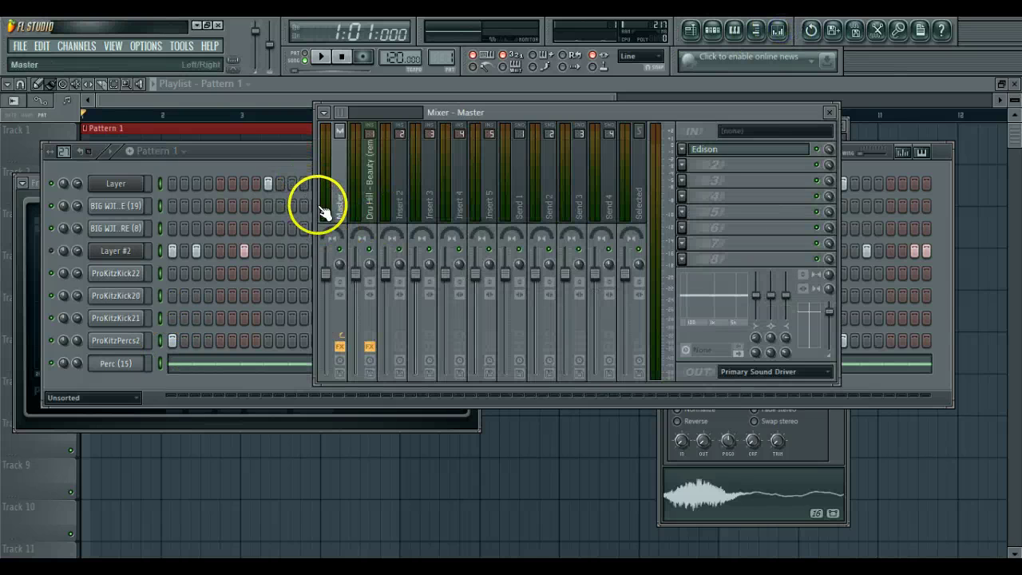
pyautogui.moveTo(298, 206); pyautogui.dragTo(8, 229)
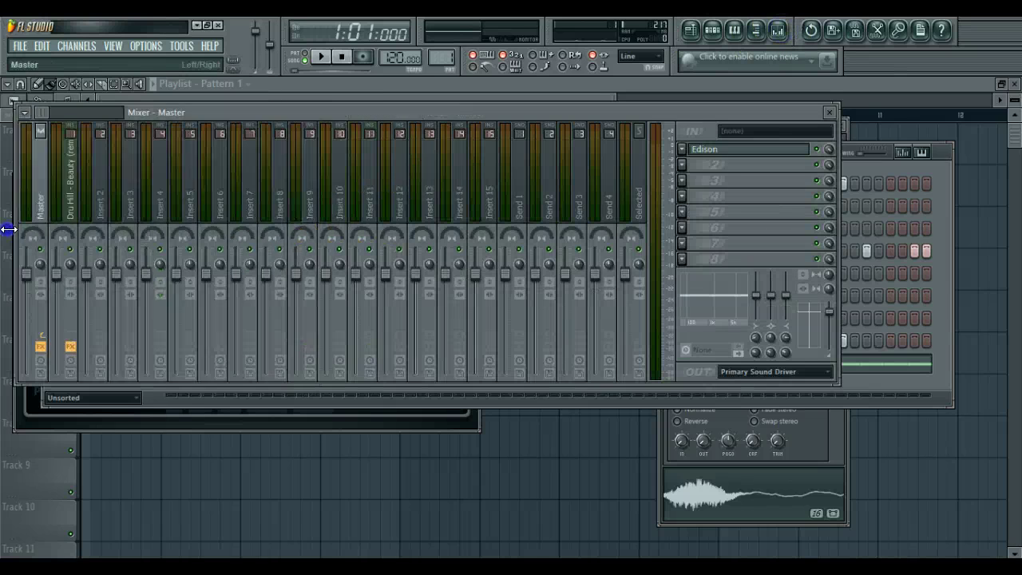
pyautogui.click(85, 212)
pyautogui.hotkey('ctrl', 'l')
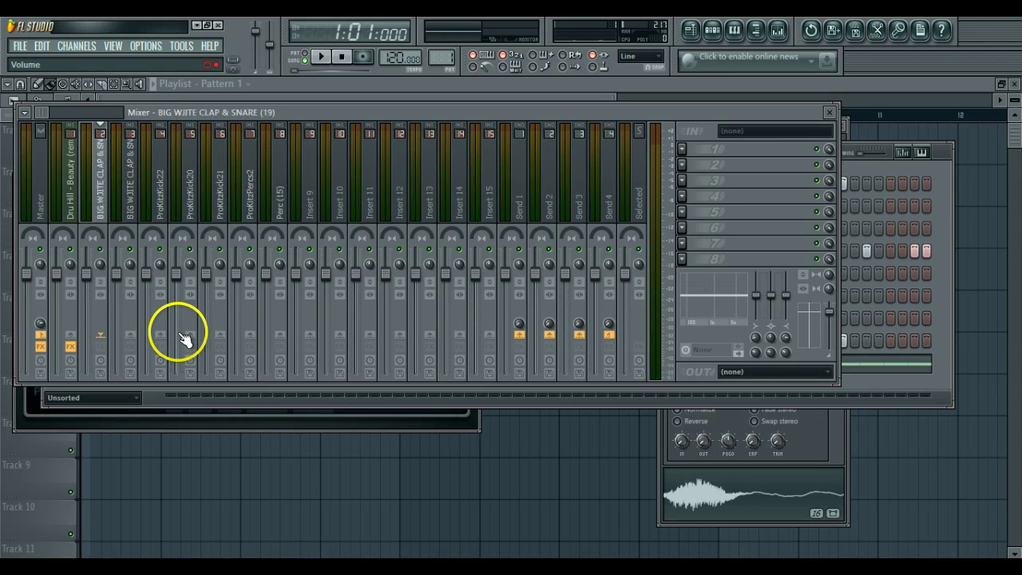
# With the song playing, cut the lows on the Perc (15) mixer track with the low-shelf EQ and set its volume to about 64%.
pyautogui.click(271, 188)
pyautogui.press('space')
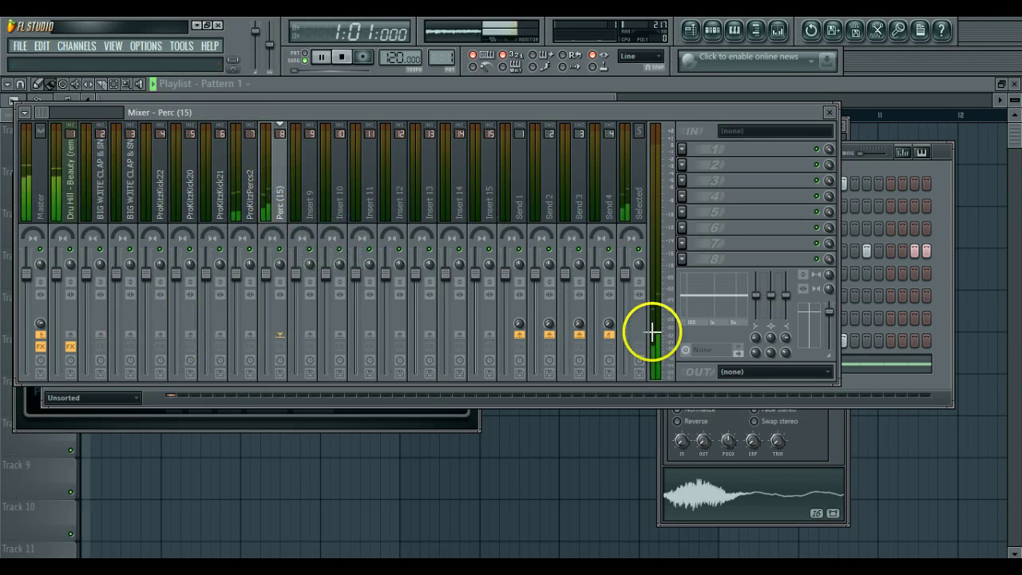
pyautogui.moveTo(757, 297); pyautogui.dragTo(764, 404)
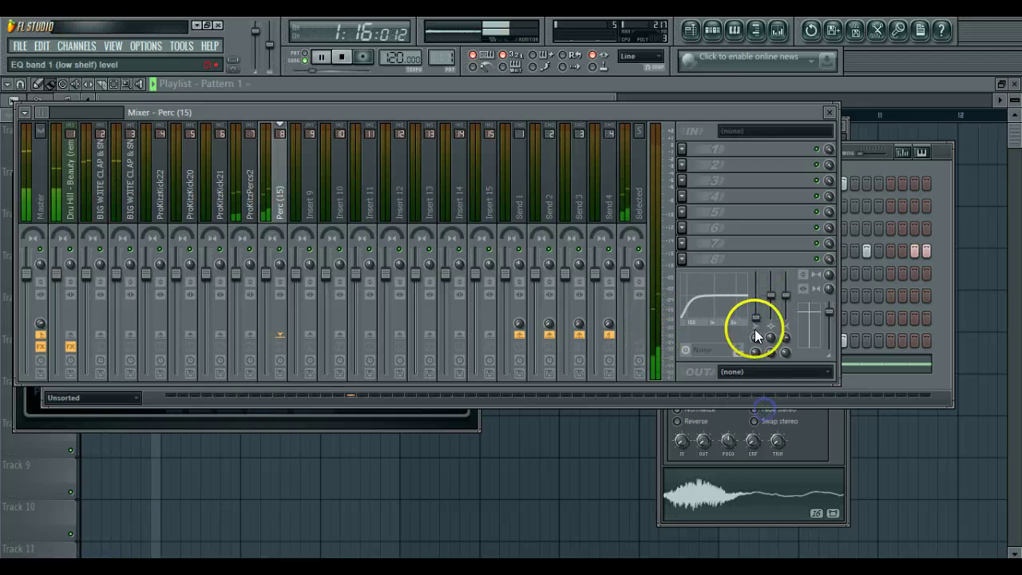
pyautogui.moveTo(756, 336); pyautogui.dragTo(797, 252)
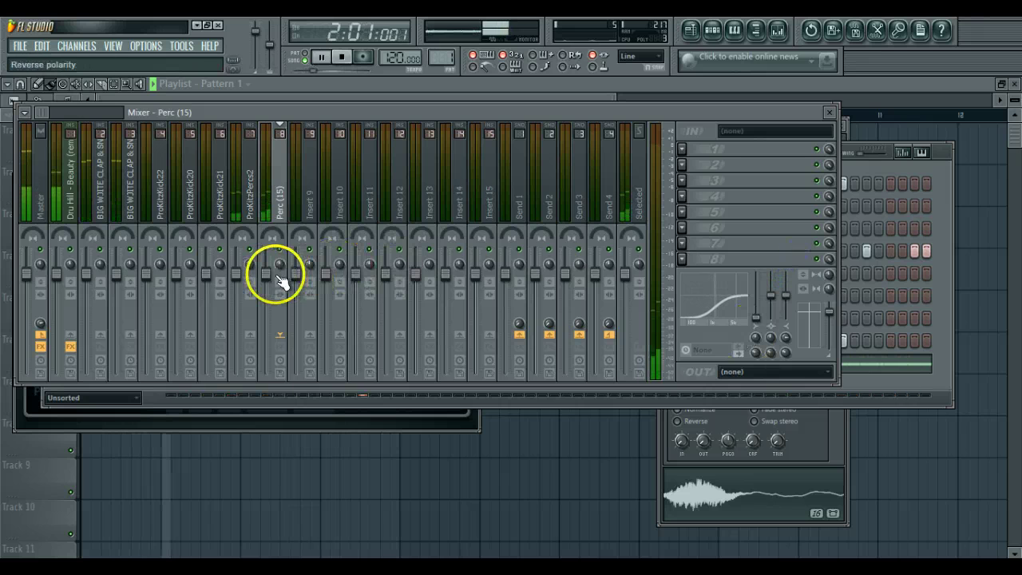
pyautogui.moveTo(266, 274); pyautogui.dragTo(266, 341)
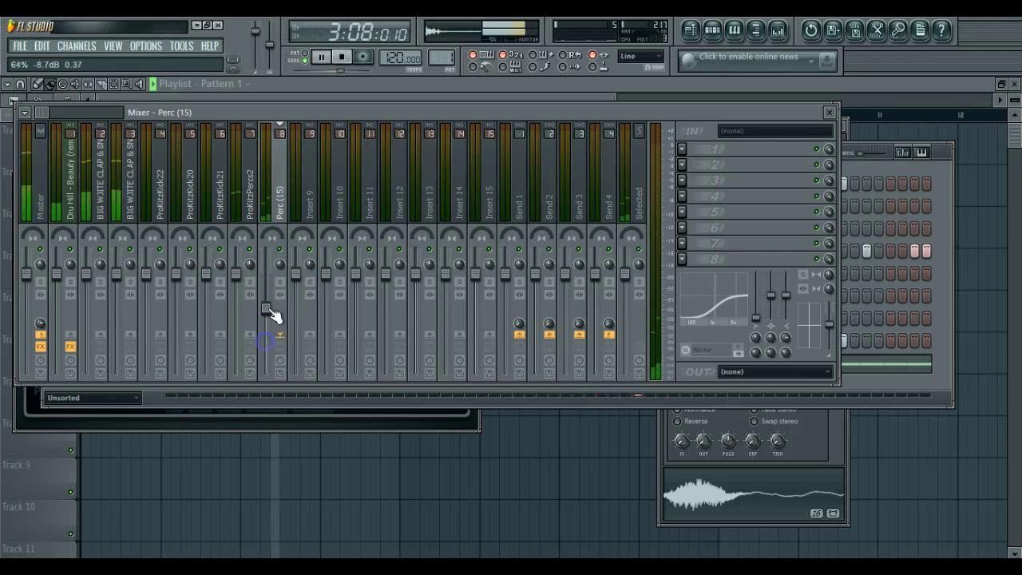
pyautogui.click(879, 168)
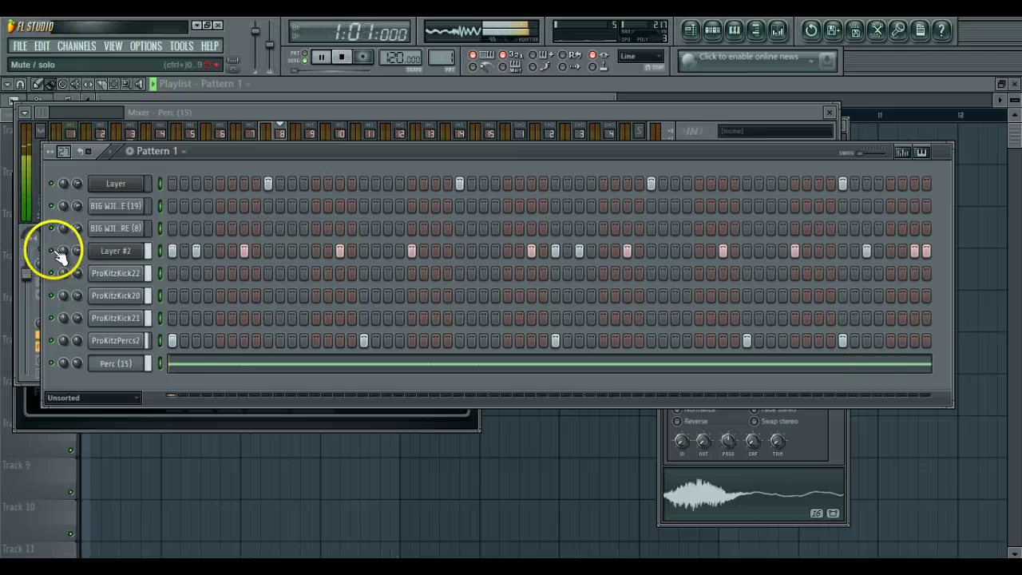
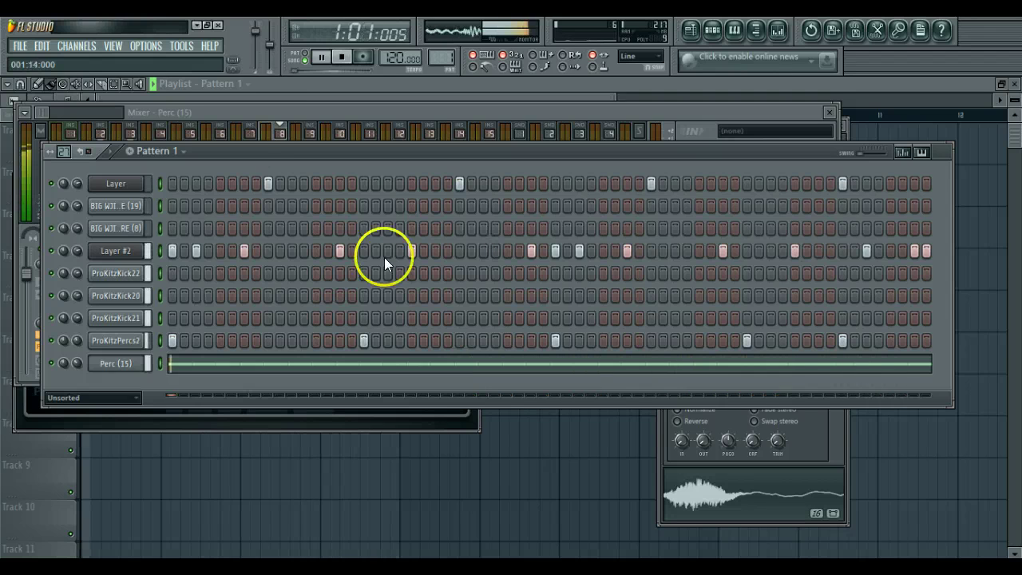
# Check the track levels in the mixer during playback, selecting the Dru Hill - Beauty (remix) sample's track, and return to the channel rack.
pyautogui.click(229, 114)
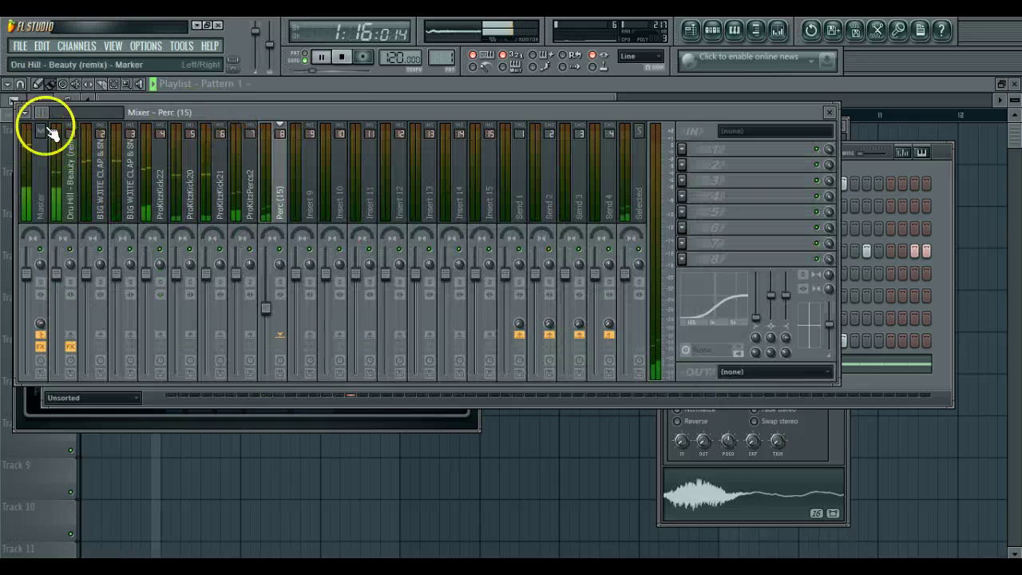
pyautogui.click(251, 171)
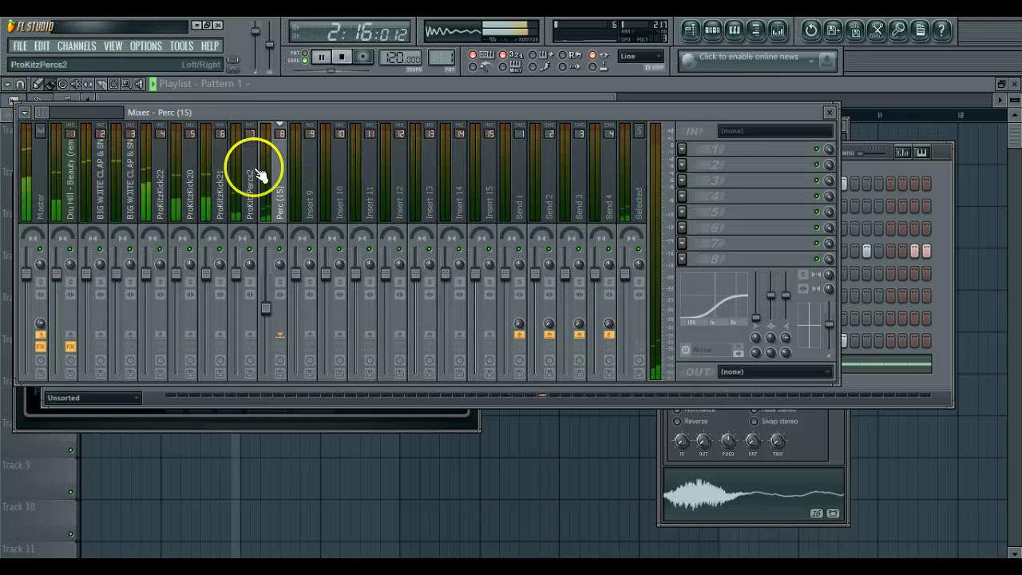
pyautogui.click(69, 194)
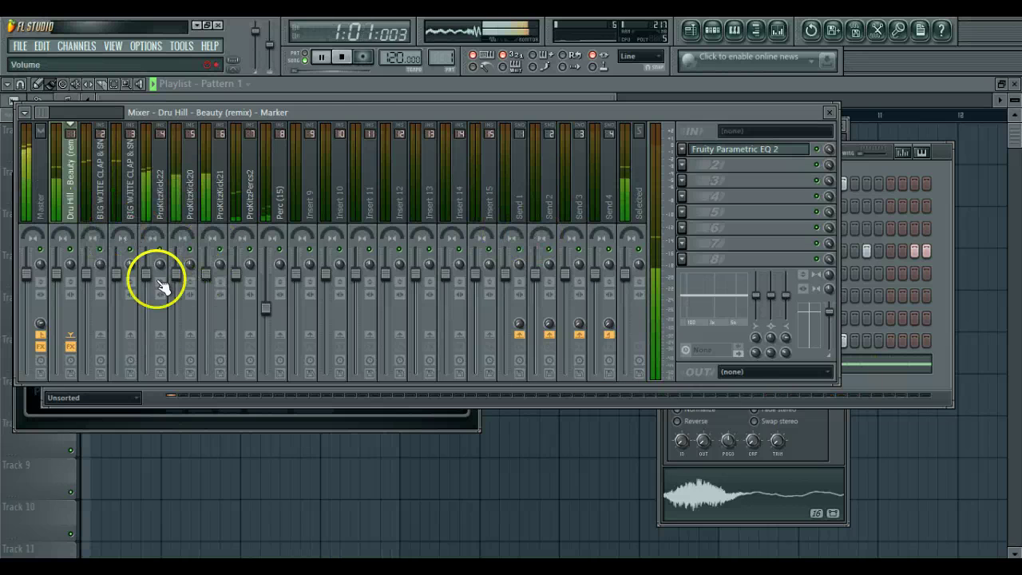
pyautogui.click(624, 396)
# Show the browser and expand the Percs folder of the RnB Star drum kit in the Packs.
pyautogui.click(756, 30)
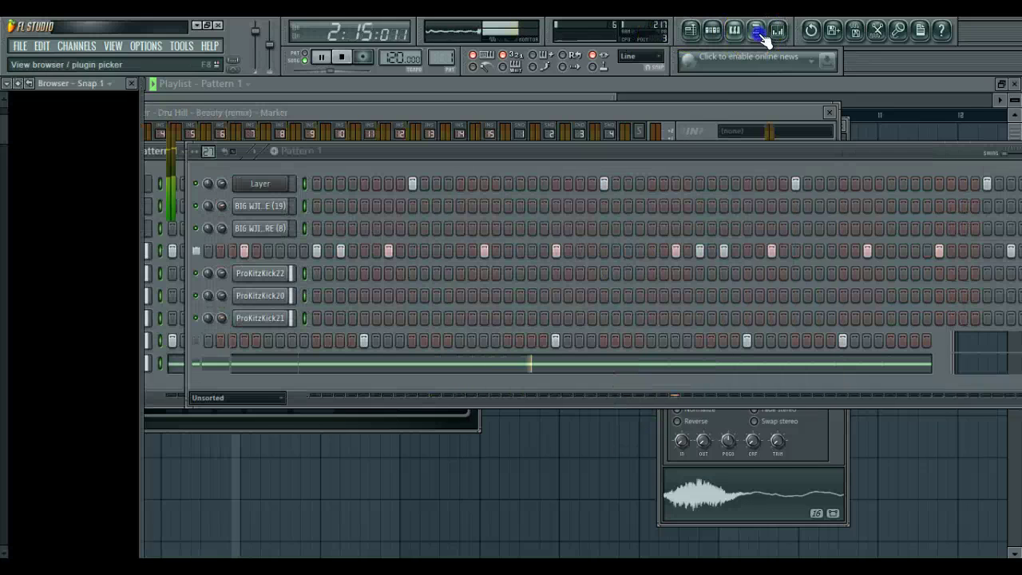
pyautogui.scroll(-7, 76, 319)
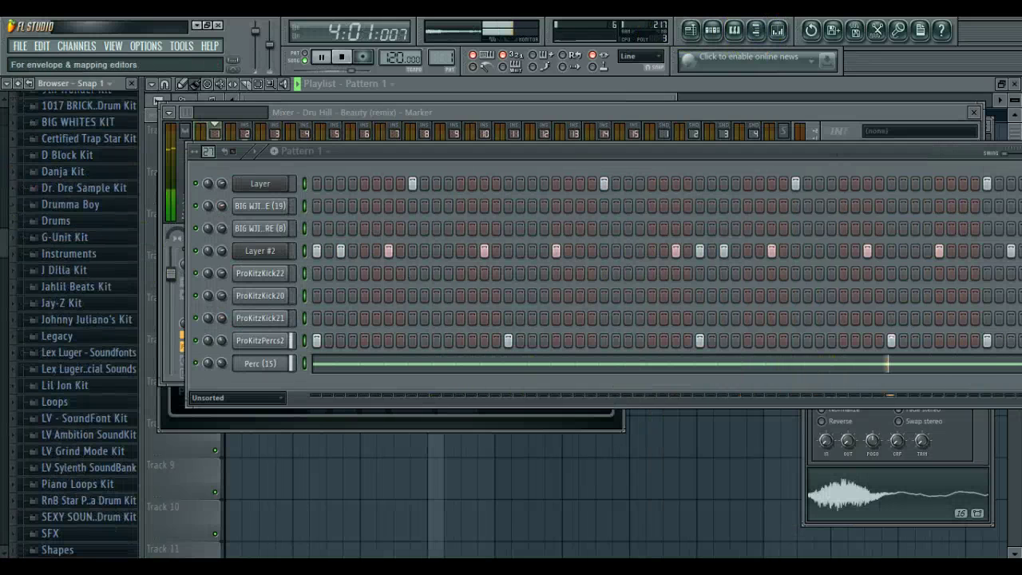
pyautogui.moveTo(4, 249); pyautogui.dragTo(2, 297)
pyautogui.click(94, 412)
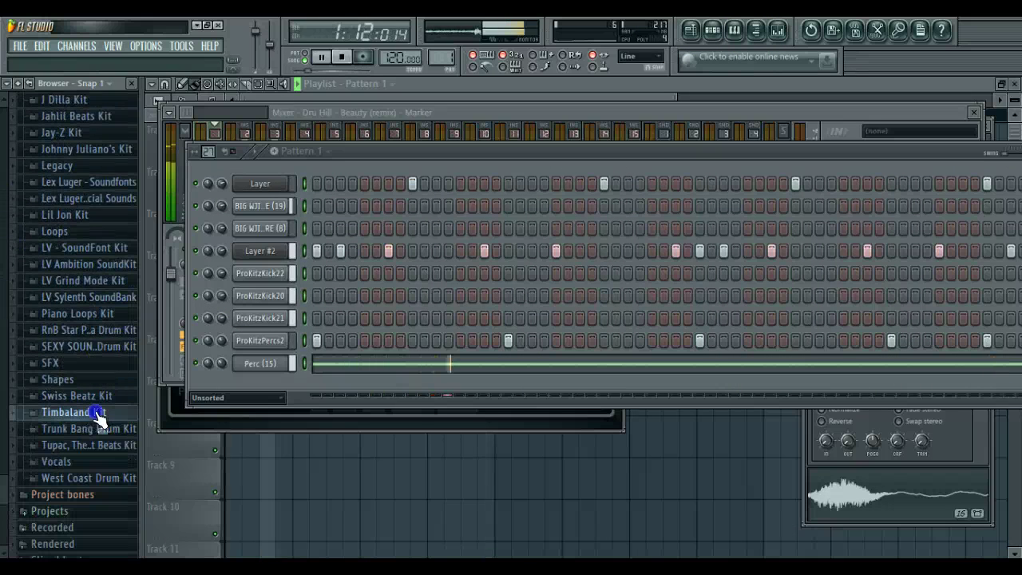
pyautogui.click(112, 330)
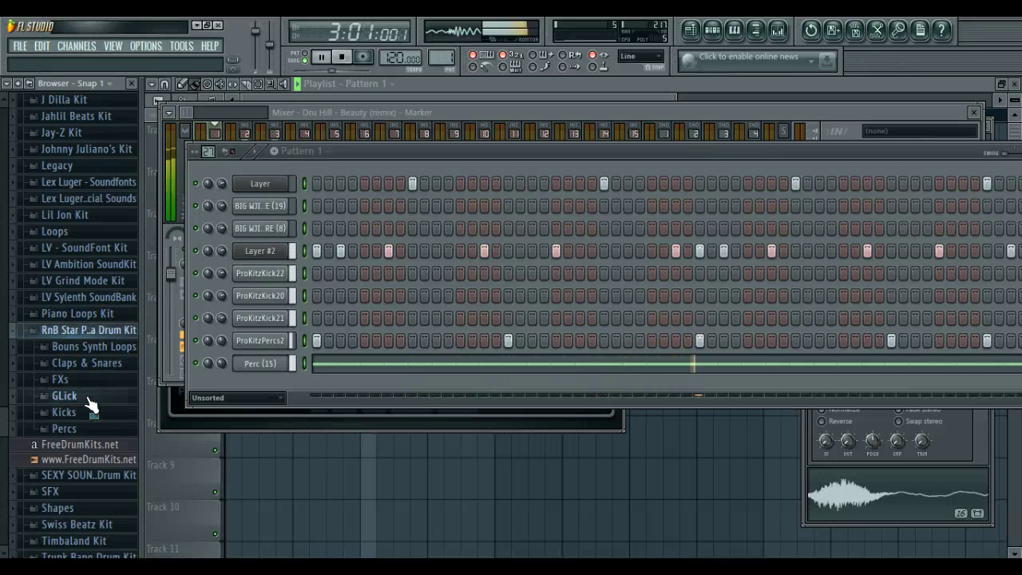
pyautogui.click(88, 426)
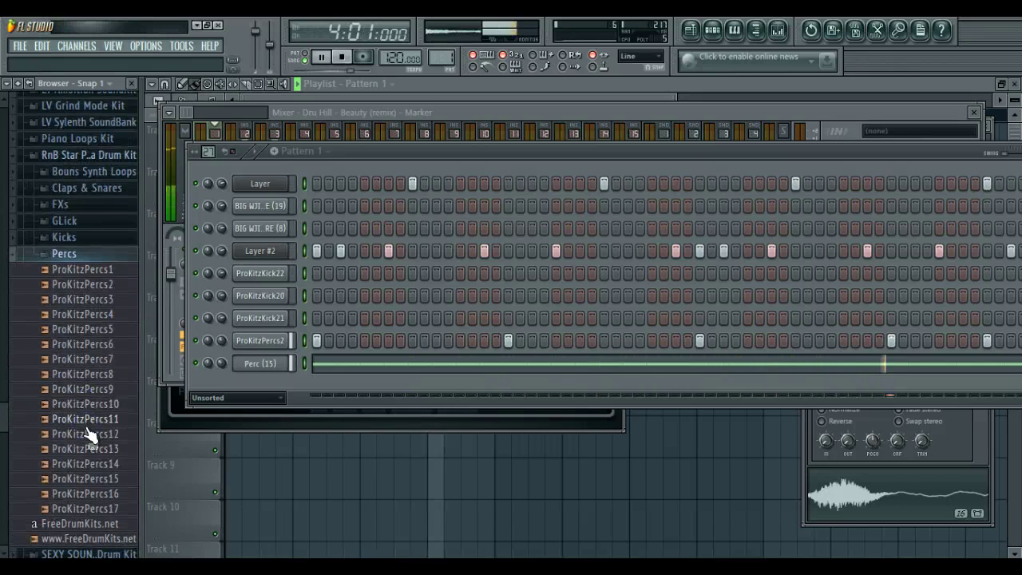
# Audition the ProKitzPercs12 sample, stop playback to open it in a new channel, and resume playing the song.
pyautogui.click(87, 449)
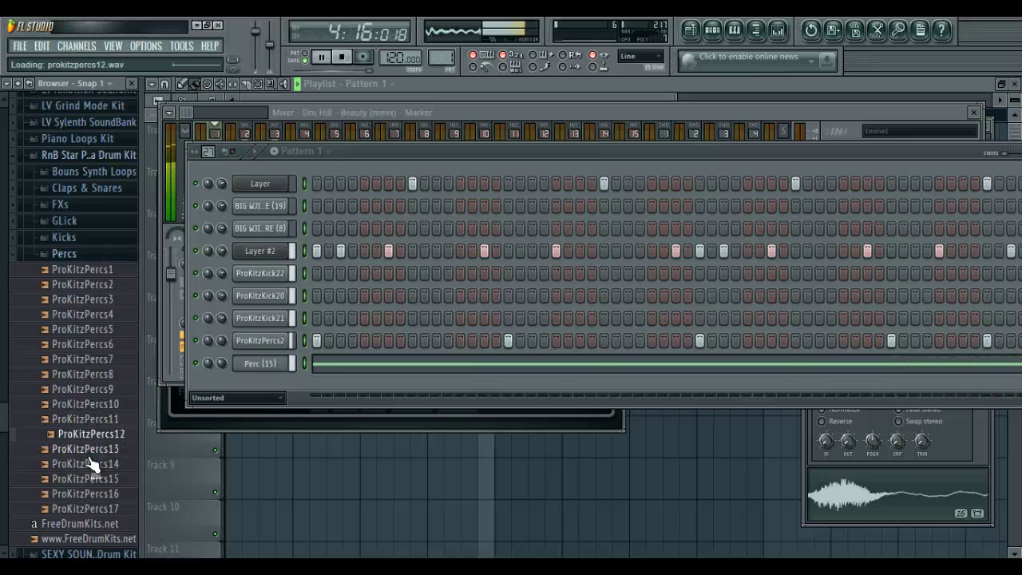
pyautogui.press('Down')
pyautogui.press('Down')
pyautogui.press('space')
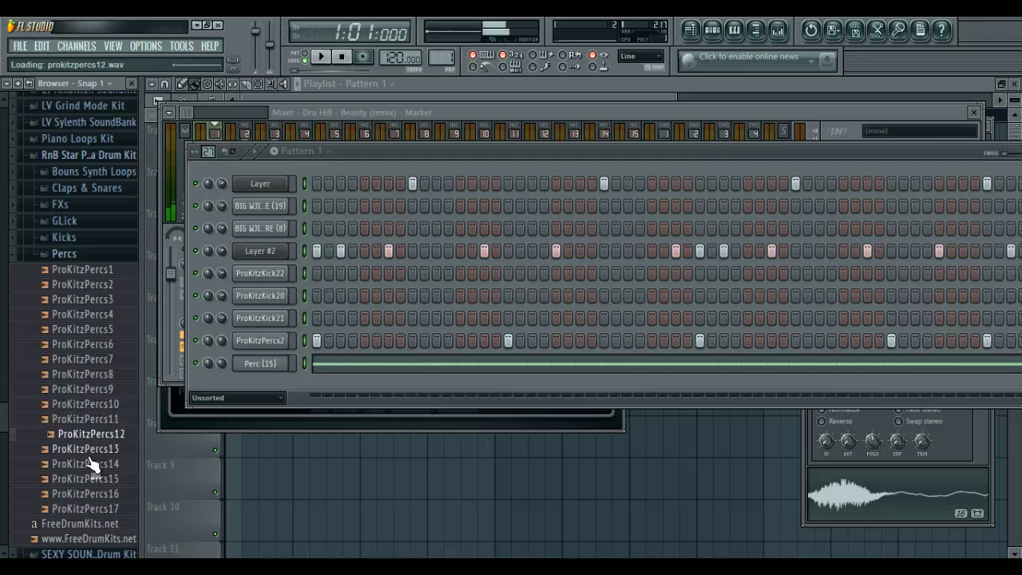
pyautogui.rightClick(100, 433)
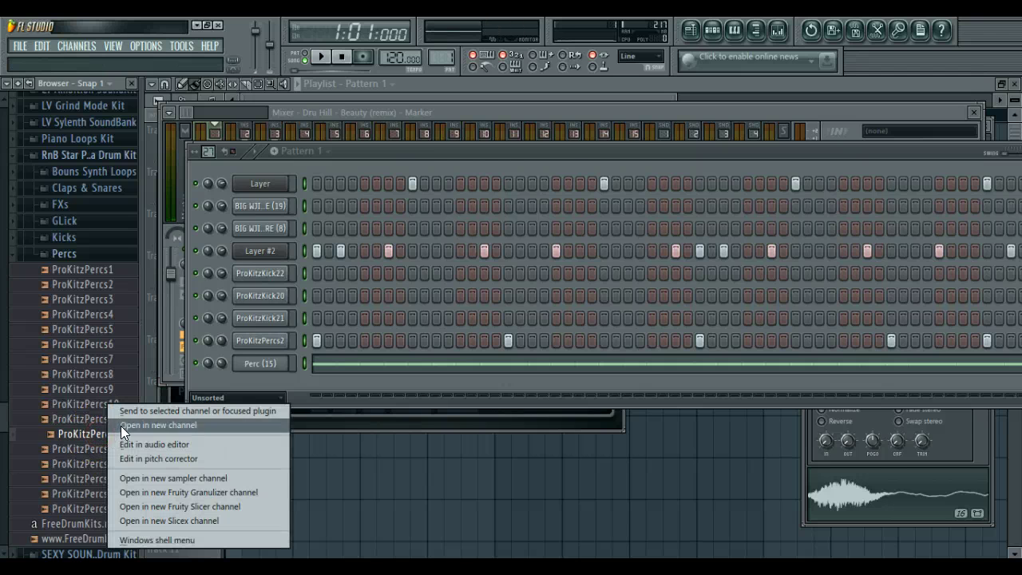
pyautogui.click(120, 426)
pyautogui.press('space')
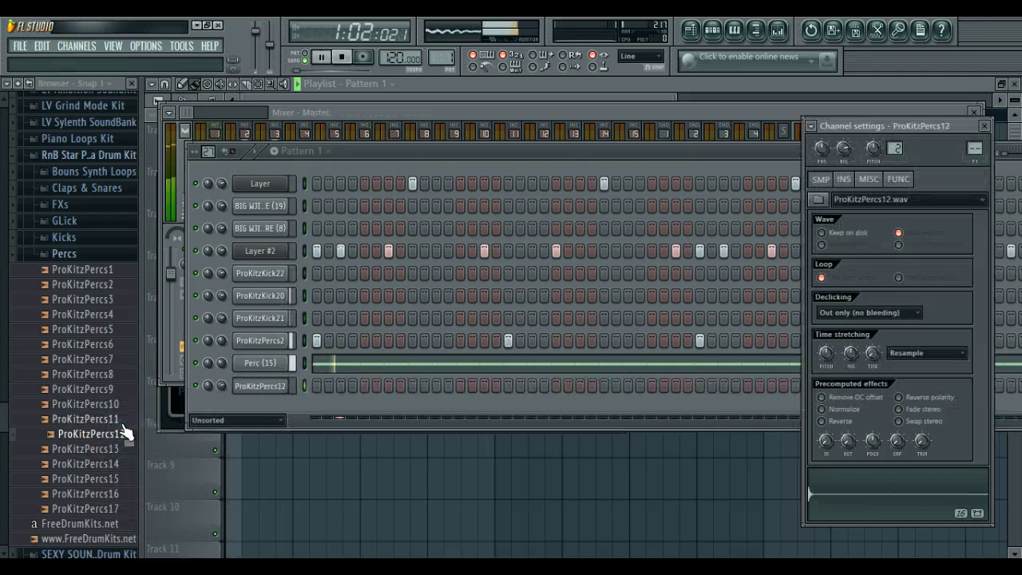
# Hide the browser and assign the ProKitzPercs12 channel to a free mixer track, Insert 9.
pyautogui.click(133, 83)
pyautogui.click(666, 125)
pyautogui.click(675, 159)
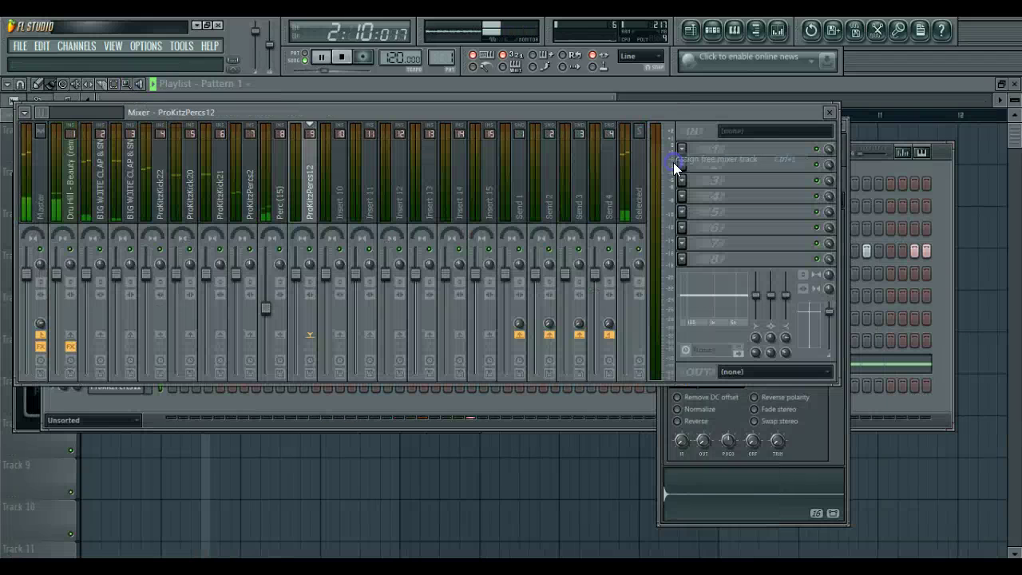
# Place ProKitzPercs12 hits on steps 26, 28, 30 and 58 of Pattern 1.
pyautogui.click(494, 405)
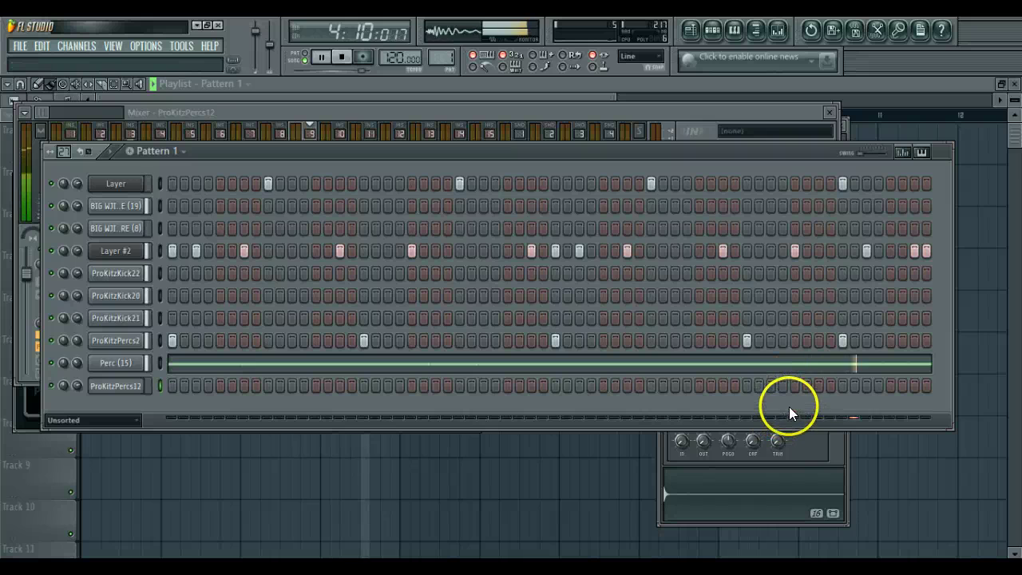
pyautogui.click(471, 386)
pyautogui.click(495, 386)
pyautogui.click(519, 387)
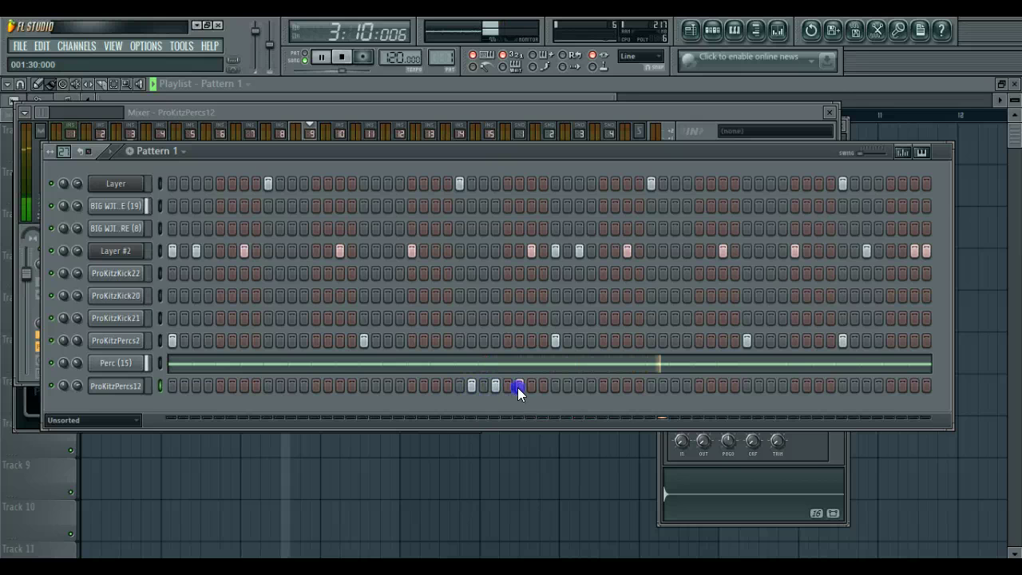
pyautogui.click(853, 387)
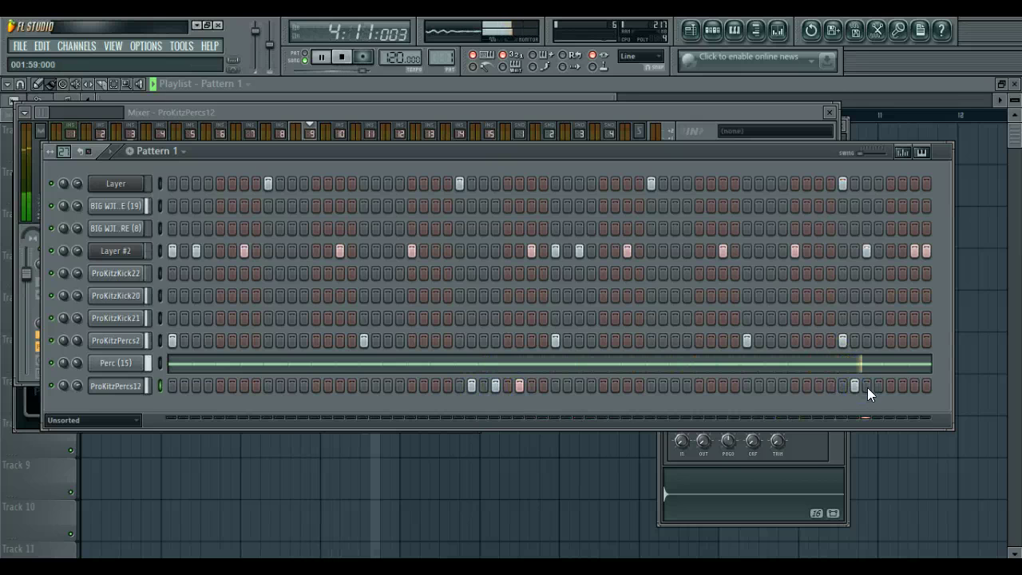
# Shift the first three ProKitzPercs12 hits one step later, onto steps 27, 29 and 31.
pyautogui.rightClick(470, 388)
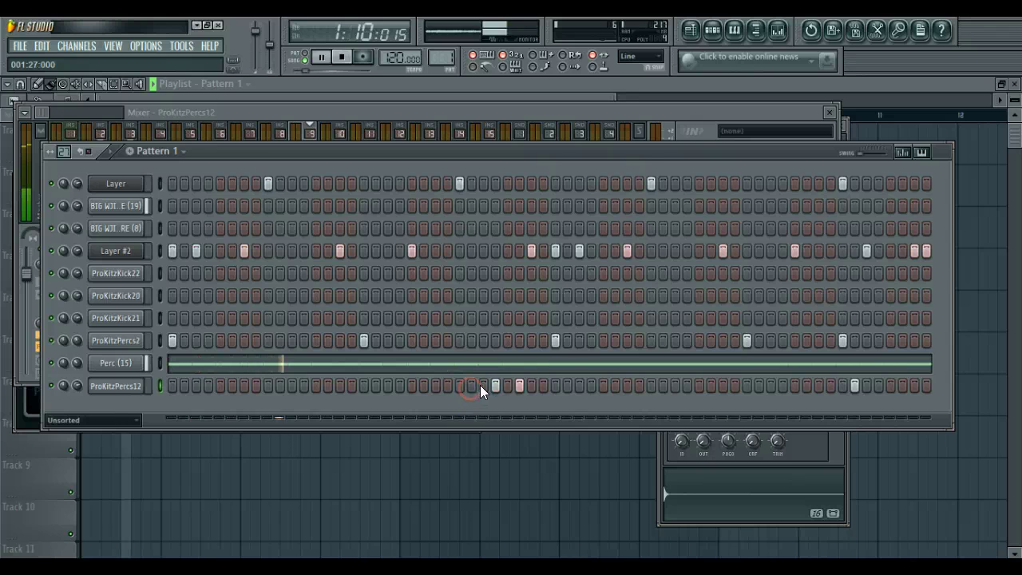
pyautogui.click(484, 387)
pyautogui.rightClick(494, 389)
pyautogui.click(508, 386)
pyautogui.rightClick(519, 388)
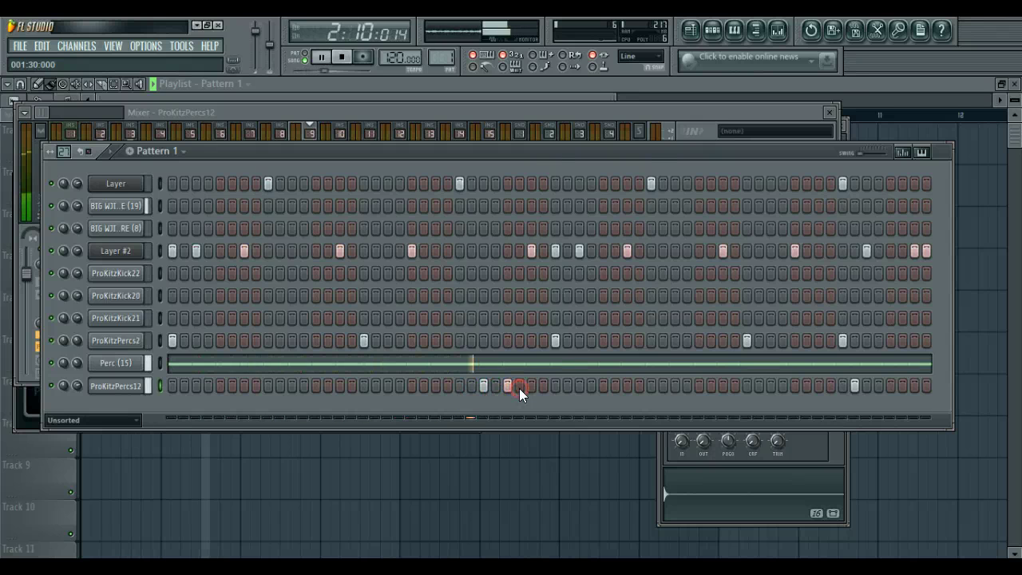
pyautogui.click(531, 388)
# Remove the ProKitzPercs12 hit on step 58 and add hits on steps 59, 61 and 63.
pyautogui.rightClick(854, 386)
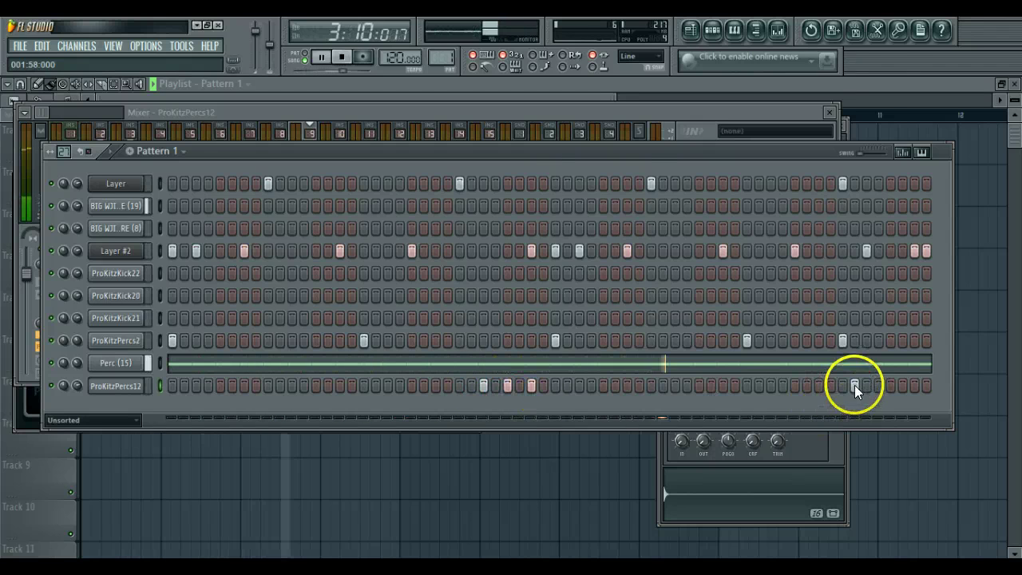
pyautogui.click(867, 387)
pyautogui.click(891, 387)
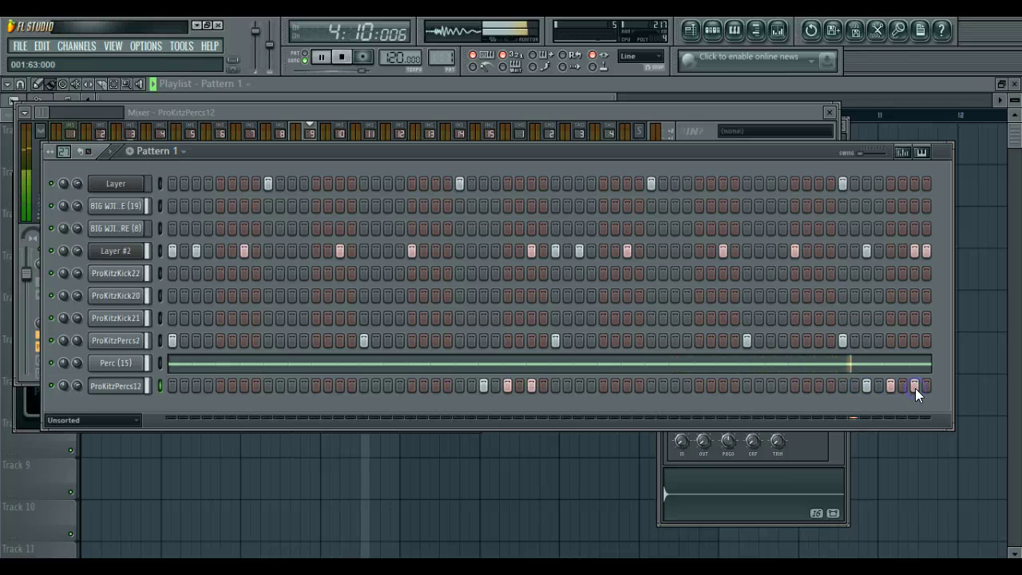
pyautogui.click(915, 386)
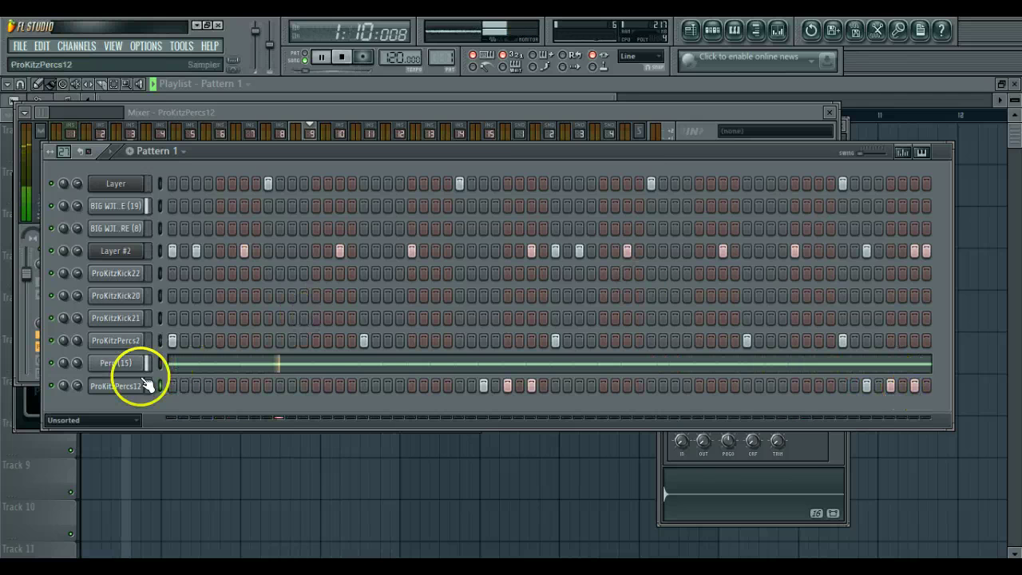
# Pan the ProKitzPercs12 mixer track to the left and set its volume to about 64%.
pyautogui.click(116, 385)
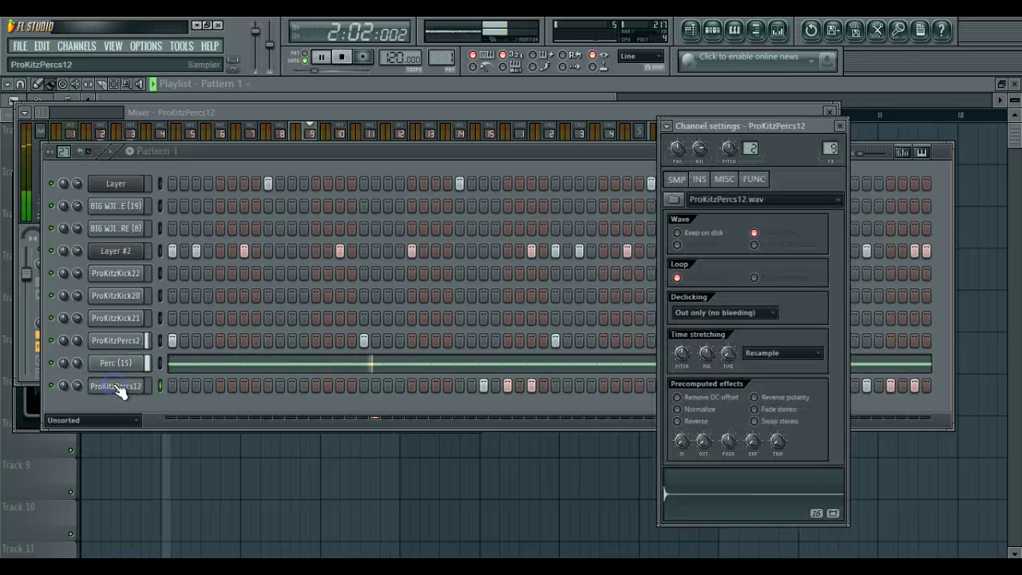
pyautogui.click(603, 109)
pyautogui.moveTo(304, 232); pyautogui.dragTo(298, 345)
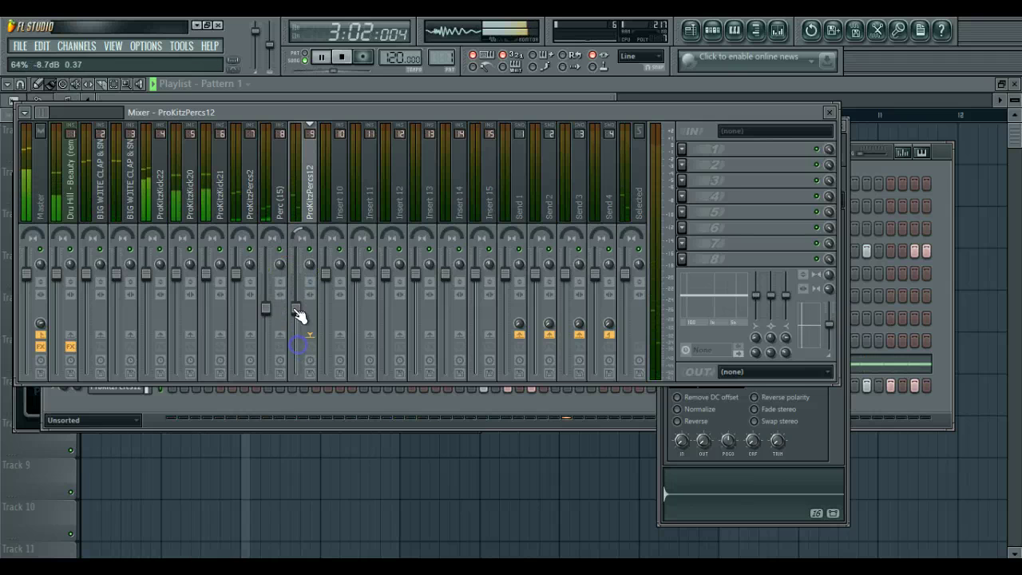
# Pan the Perc (15) mixer track to about 59% right and set its volume to about 69%.
pyautogui.click(267, 230)
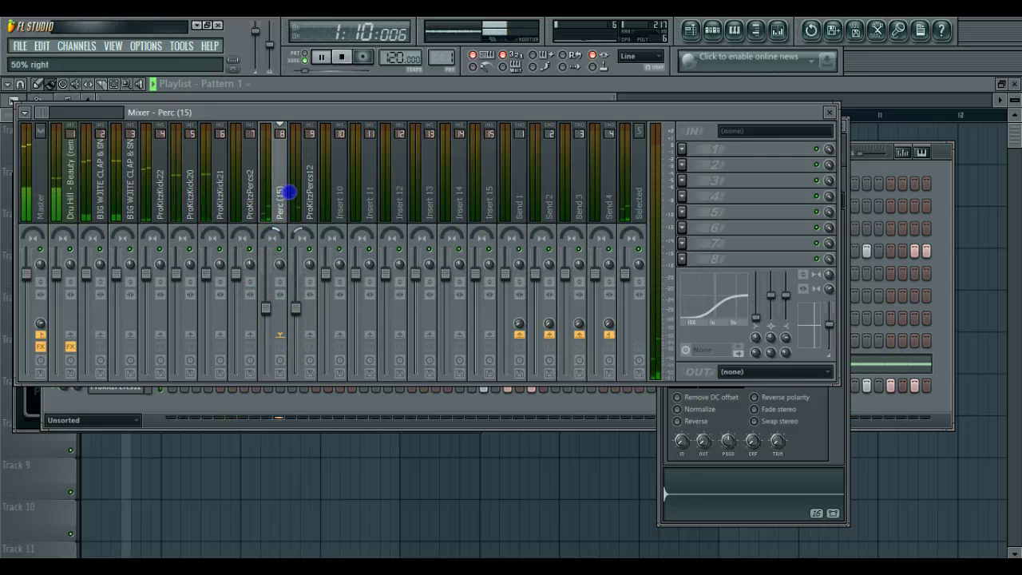
pyautogui.moveTo(289, 192); pyautogui.dragTo(293, 186)
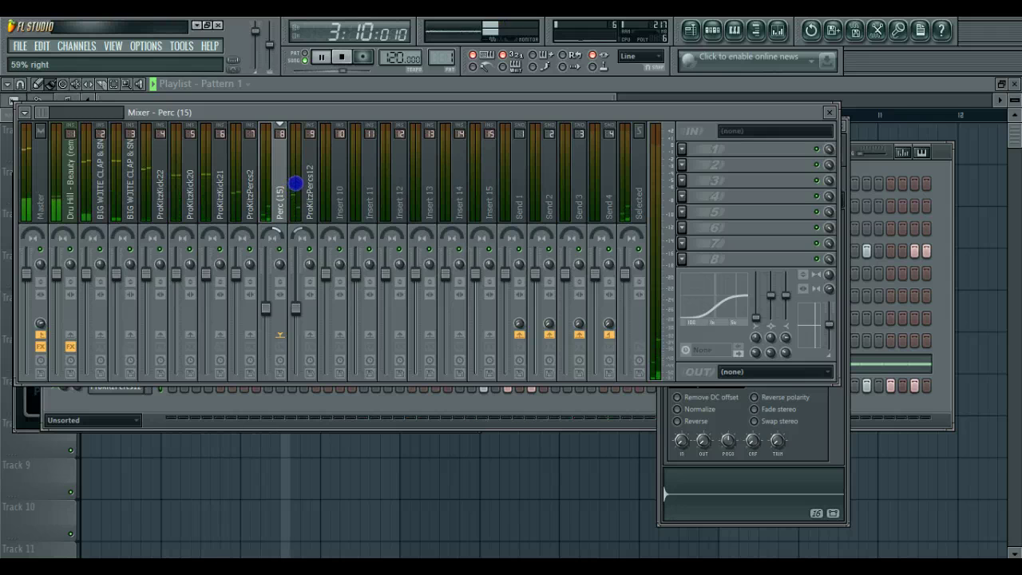
pyautogui.moveTo(265, 307); pyautogui.dragTo(264, 303)
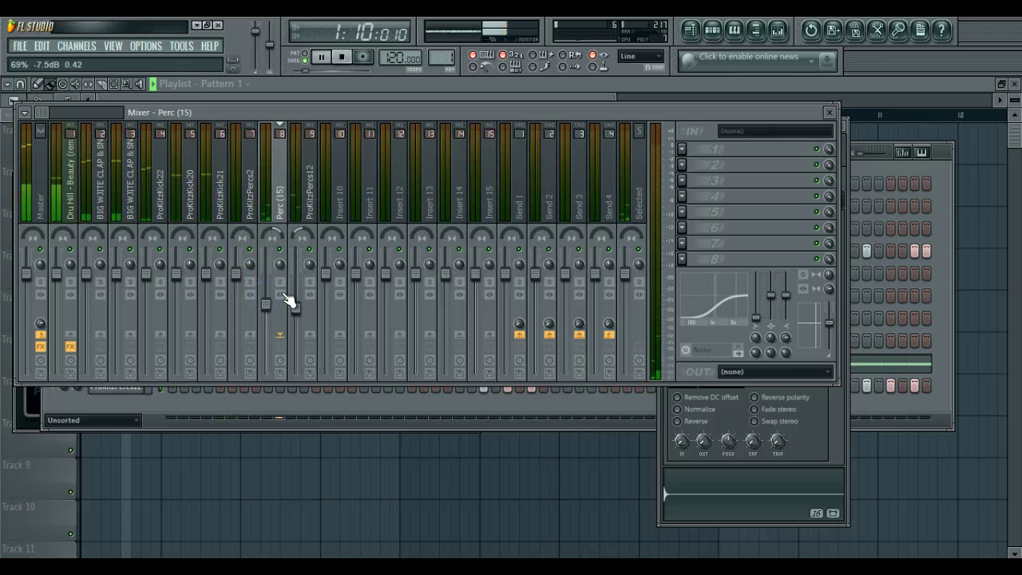
pyautogui.click(875, 171)
# Show the browser again, collapse the RnB Star drum kit and look through the list of sound packs.
pyautogui.click(756, 29)
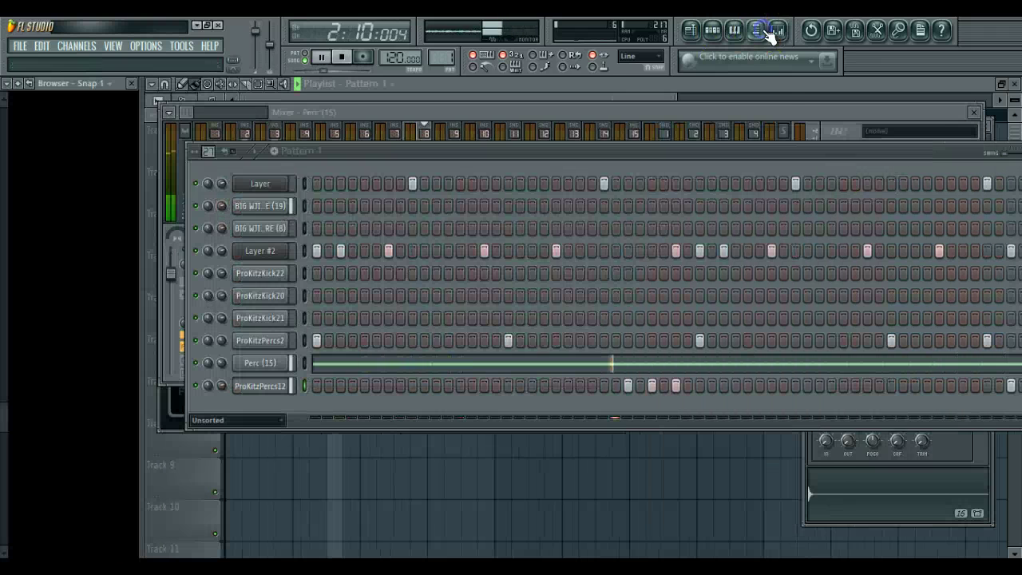
pyautogui.click(32, 165)
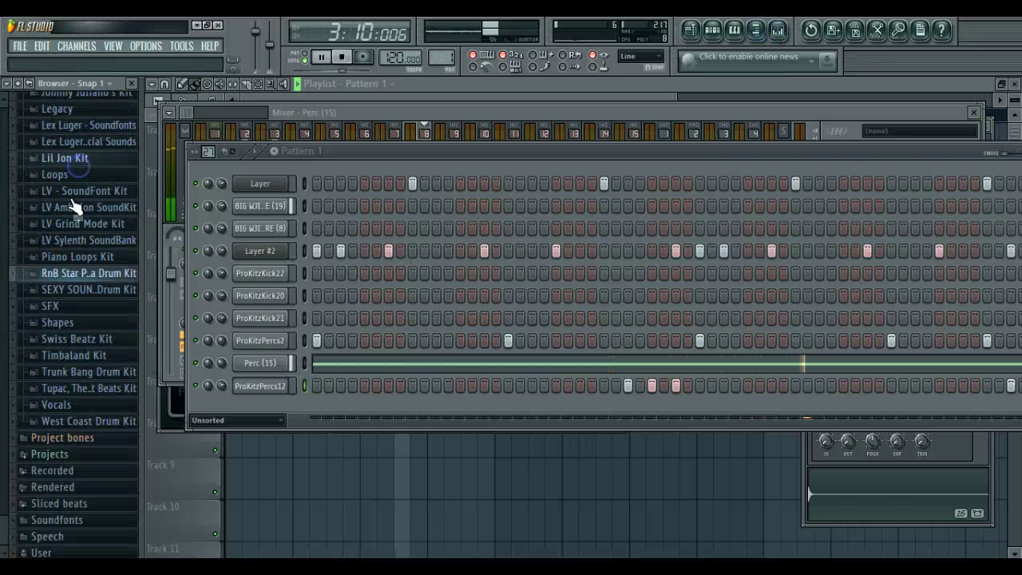
pyautogui.scroll(6, 23, 240)
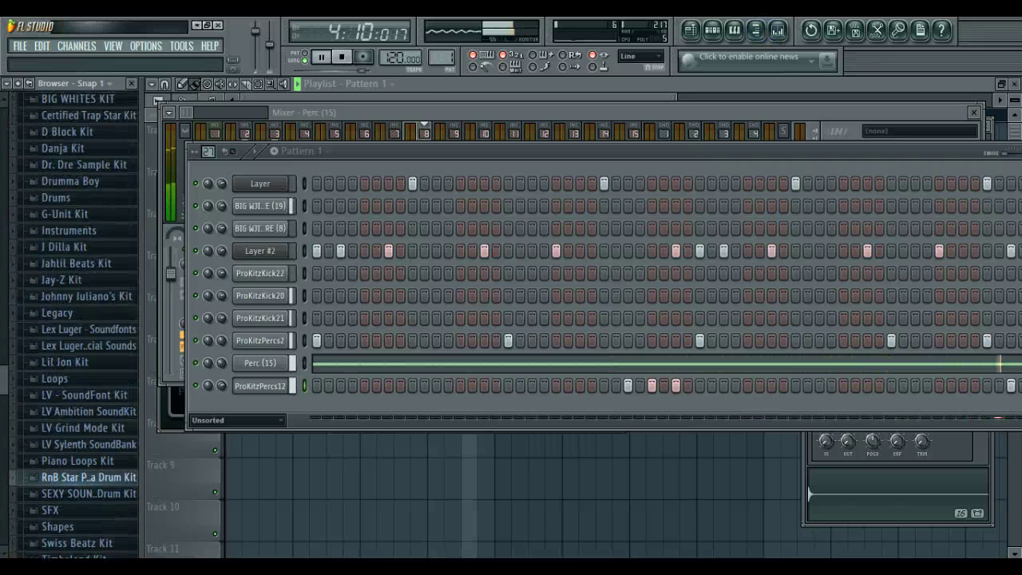
# Place the Dru Hill - Beauty (remix) - Marker clip at bar 1 of Track 5 and delete the Marker #2 clip from Track 6.
pyautogui.click(387, 87)
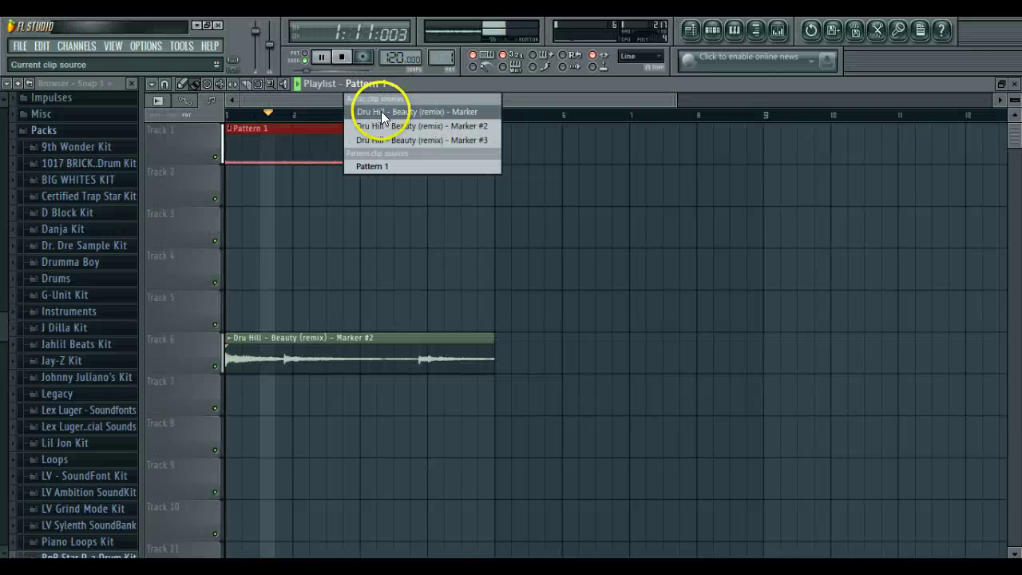
pyautogui.click(381, 114)
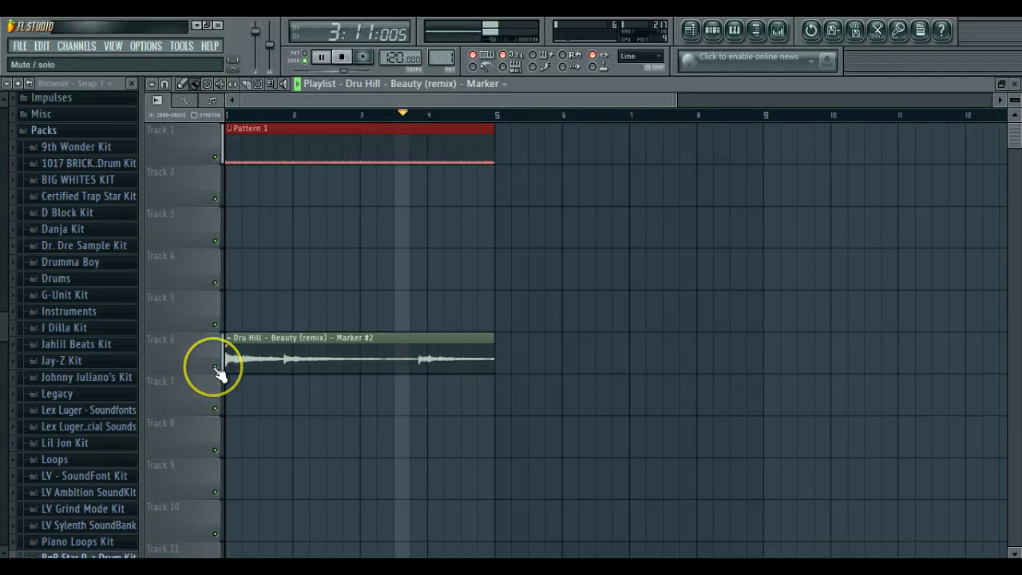
pyautogui.click(228, 314)
pyautogui.rightClick(237, 351)
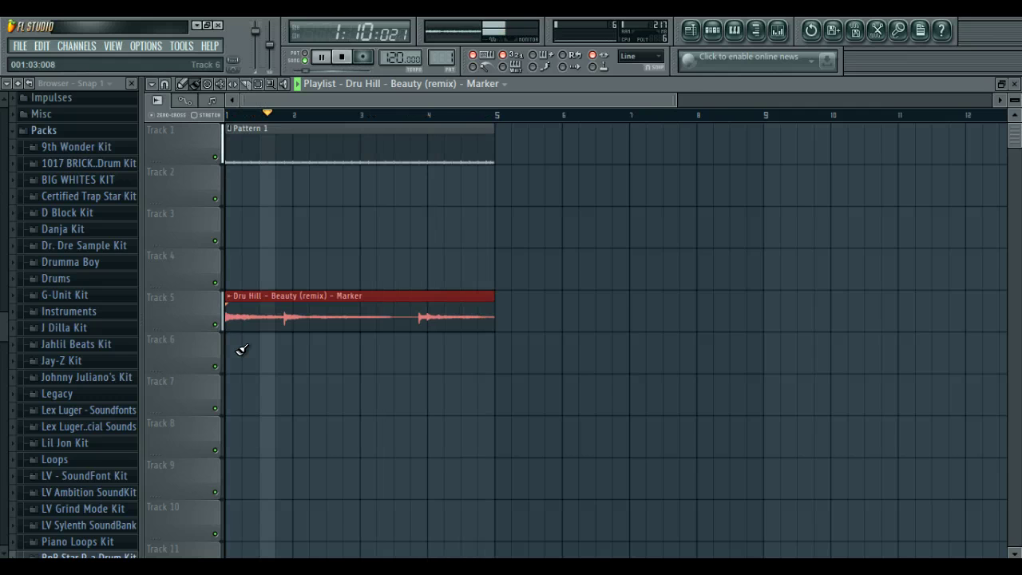
# Lower the Dru Hill sample's mixer track volume and place the Dru Hill - Beauty (remix) - Marker #3 clip at bar 1 of Track 6.
pyautogui.click(428, 84)
pyautogui.click(431, 141)
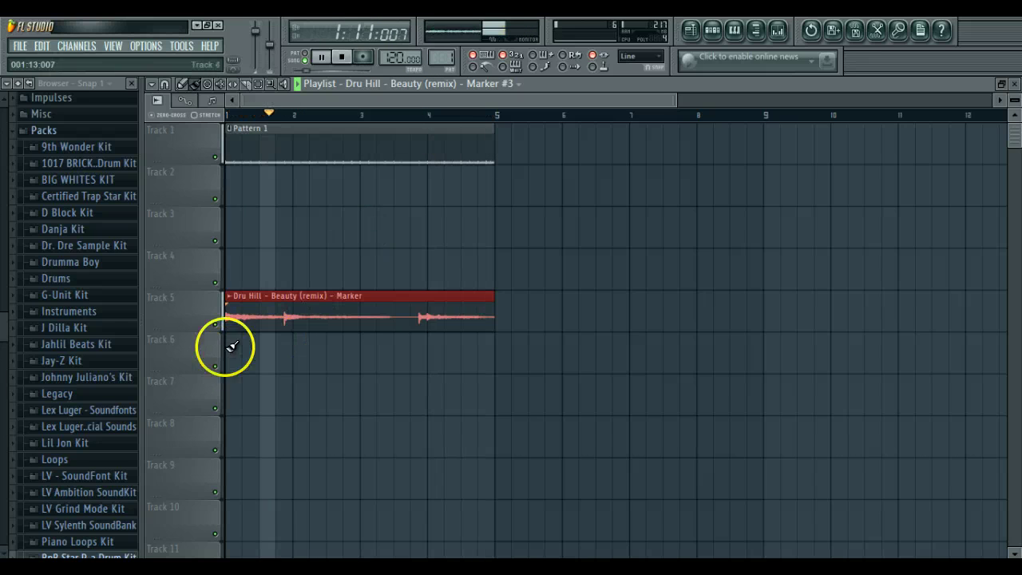
pyautogui.click(776, 30)
pyautogui.moveTo(200, 273); pyautogui.dragTo(200, 302)
pyautogui.click(185, 405)
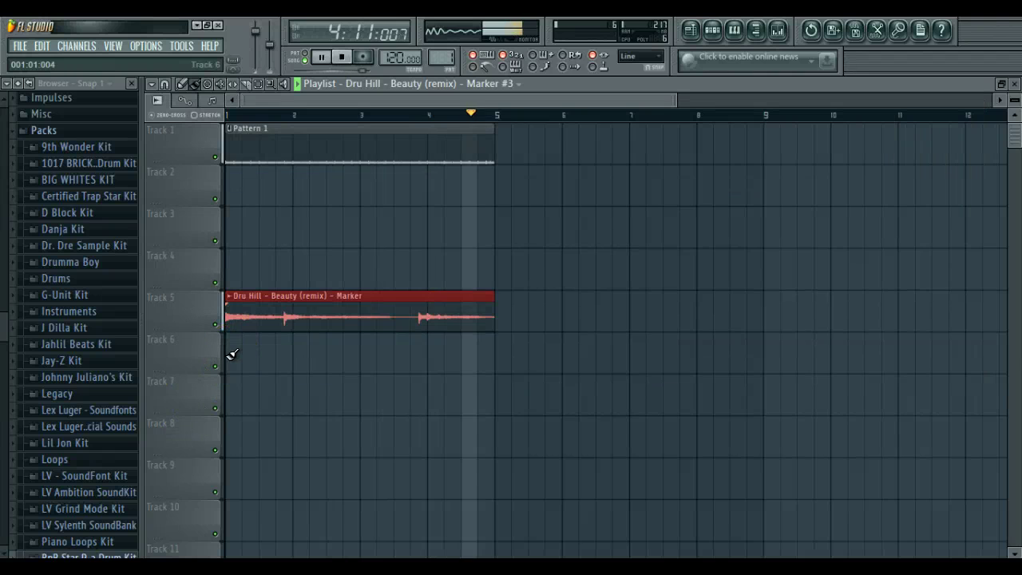
pyautogui.click(226, 355)
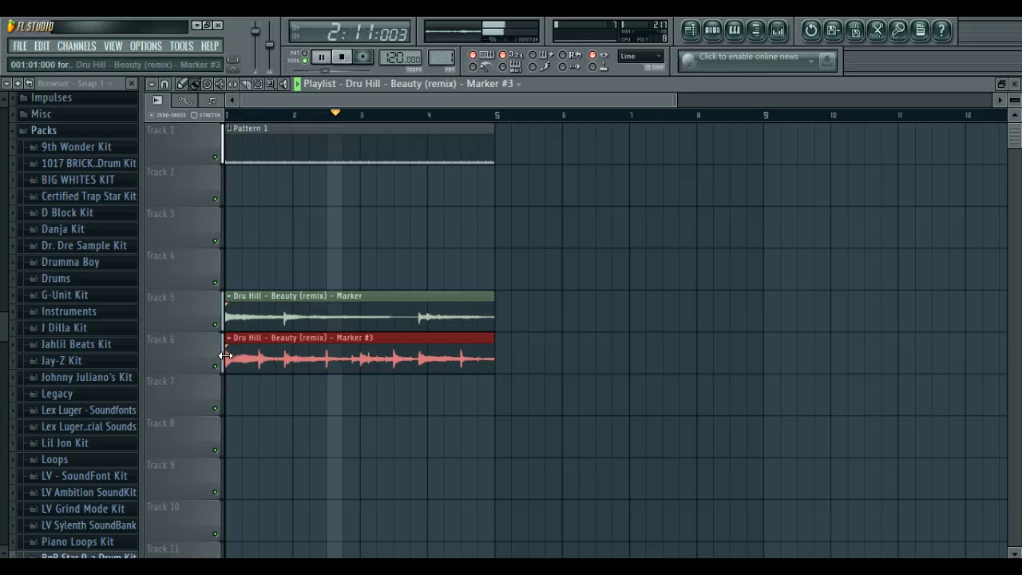
# Lower the channel volume of Dru Hill - Beauty (remix) - Marker #3 and place the Marker #2 clip at bar 1 of Track 4.
pyautogui.click(713, 25)
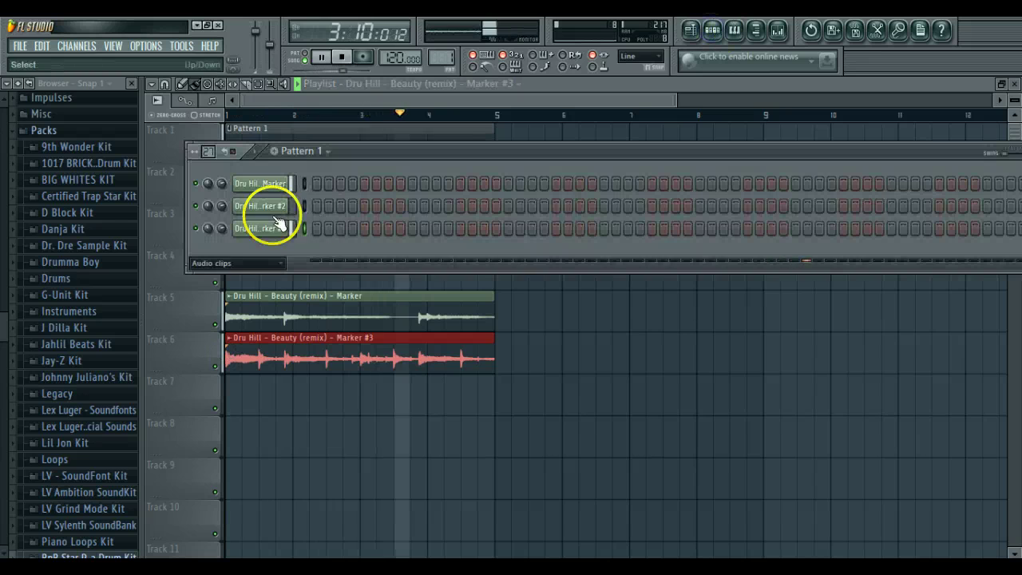
pyautogui.moveTo(224, 228); pyautogui.dragTo(219, 279)
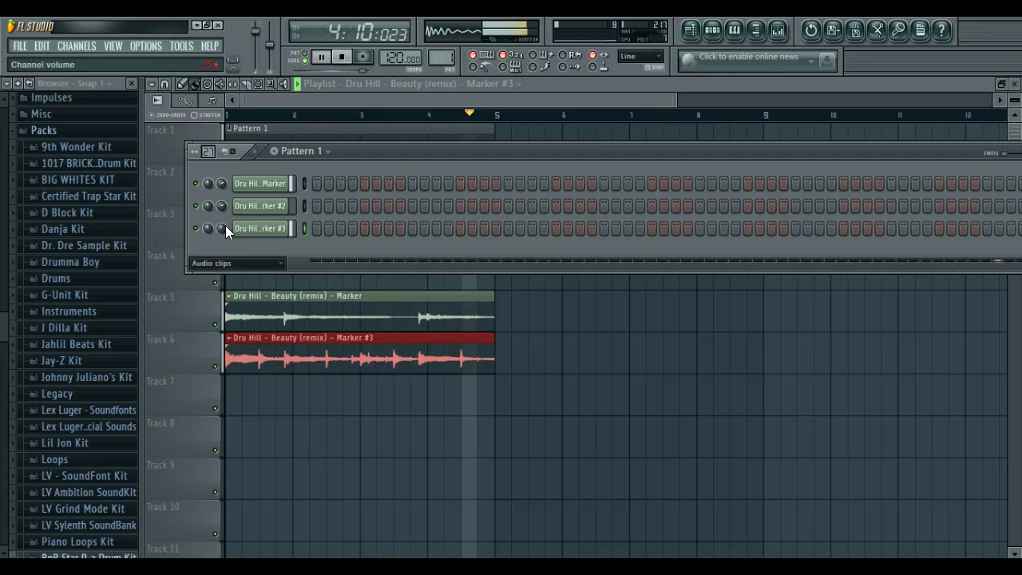
pyautogui.click(419, 85)
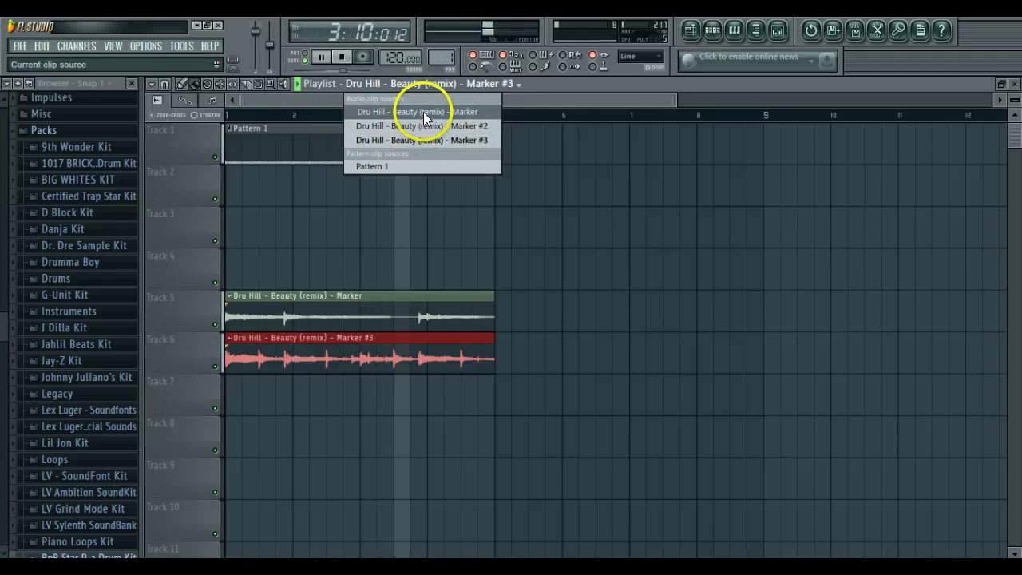
pyautogui.click(421, 126)
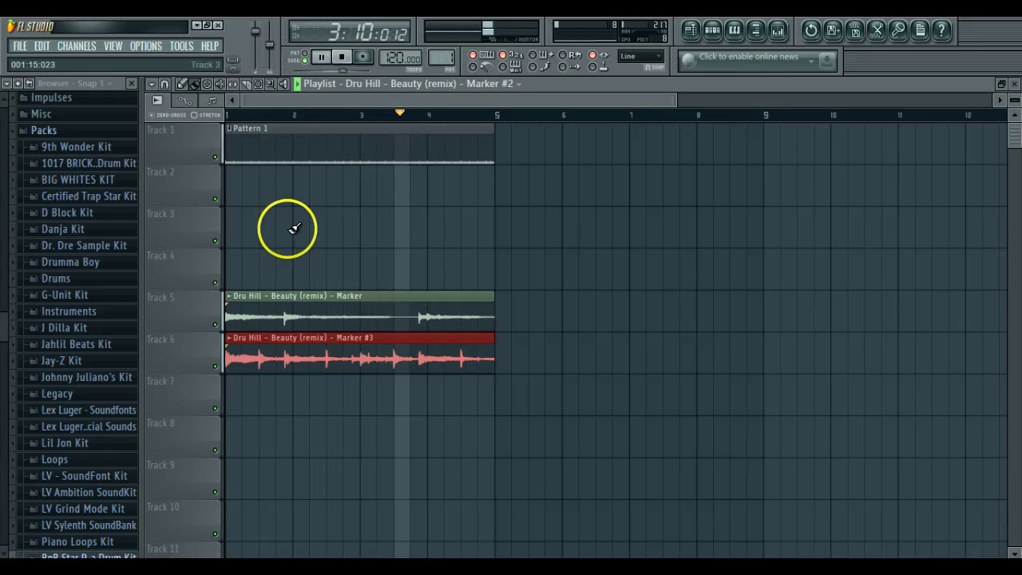
pyautogui.click(231, 273)
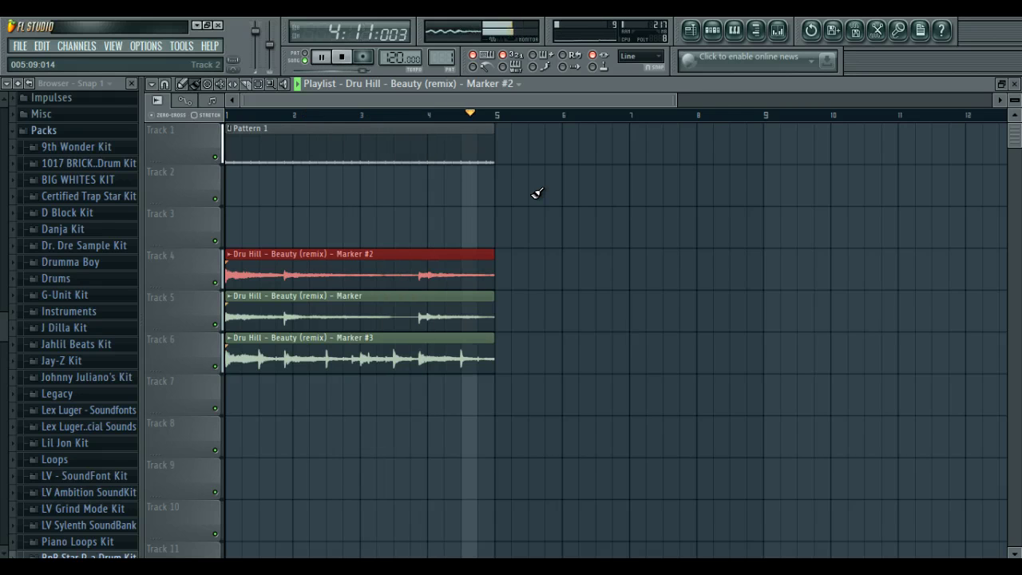
# Delete the Marker clip from Track 5 and the Marker #3 clip from Track 6.
pyautogui.click(256, 329)
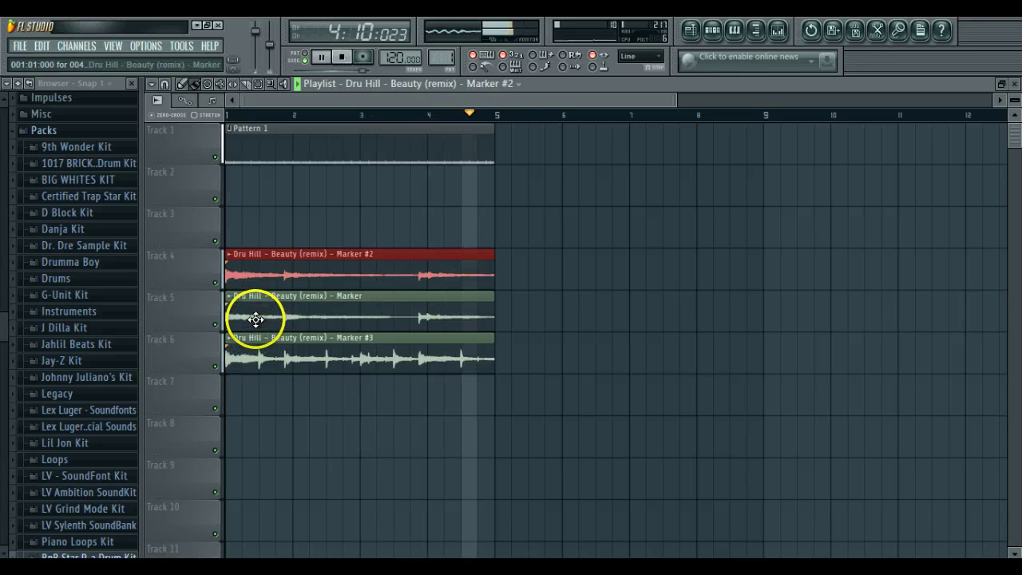
pyautogui.rightClick(256, 327)
pyautogui.rightClick(264, 348)
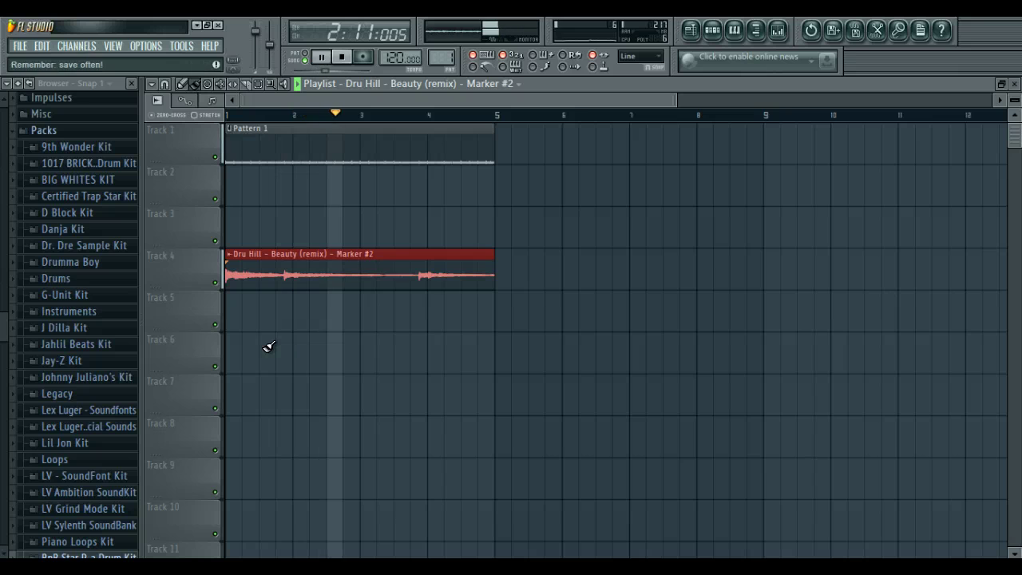
pyautogui.click(666, 163)
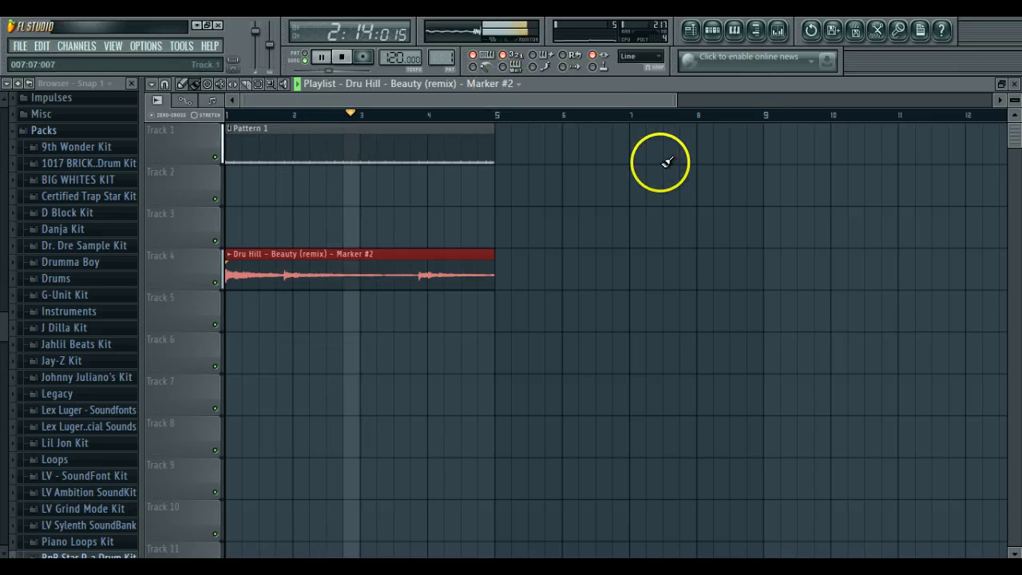
# Hide the browser, load a second Fruity Parametric EQ 2 on the Dru Hill sample's mixer track and switch off the first one.
pyautogui.click(777, 30)
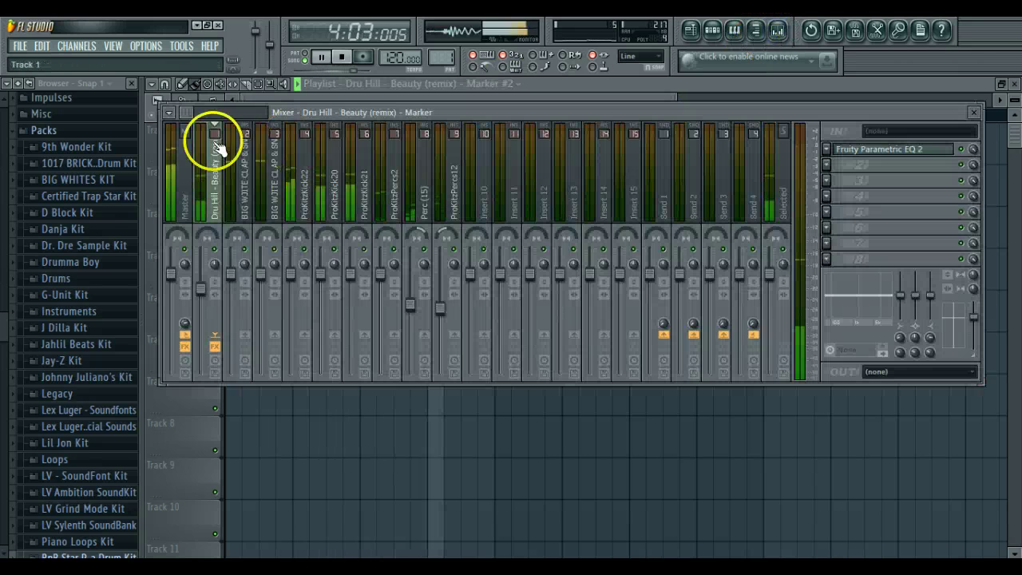
pyautogui.click(130, 83)
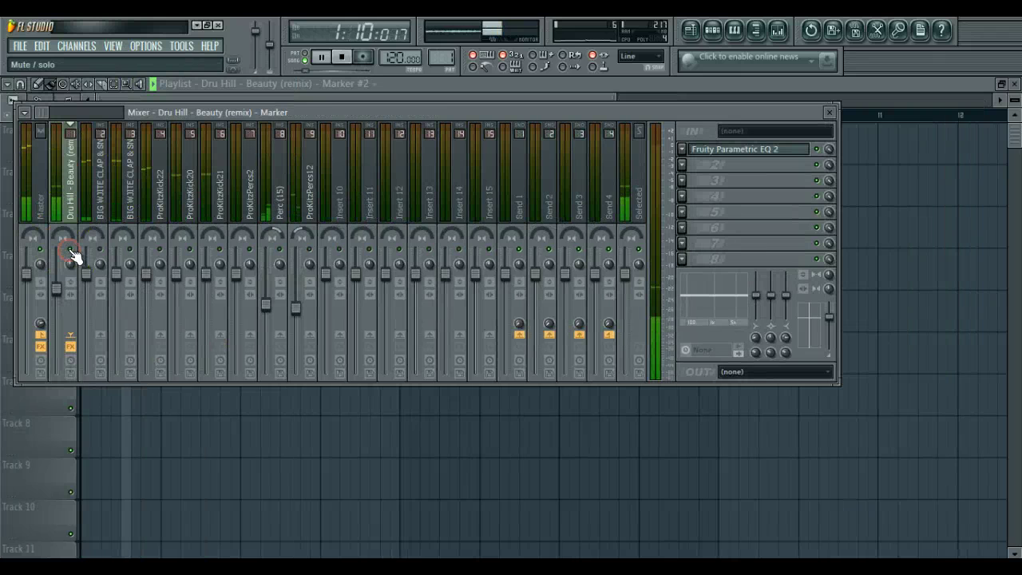
pyautogui.click(67, 209)
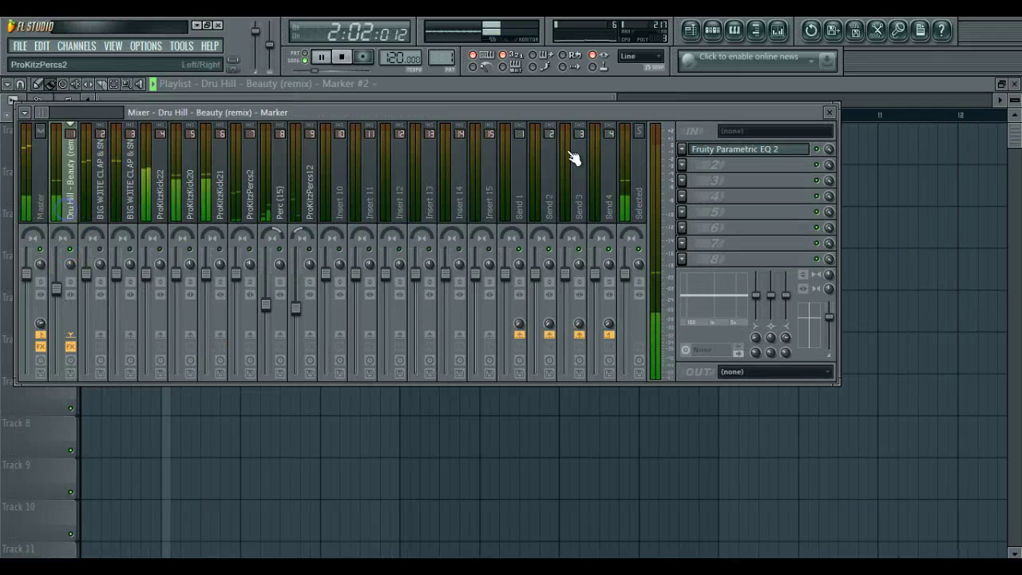
pyautogui.click(682, 165)
pyautogui.click(951, 39)
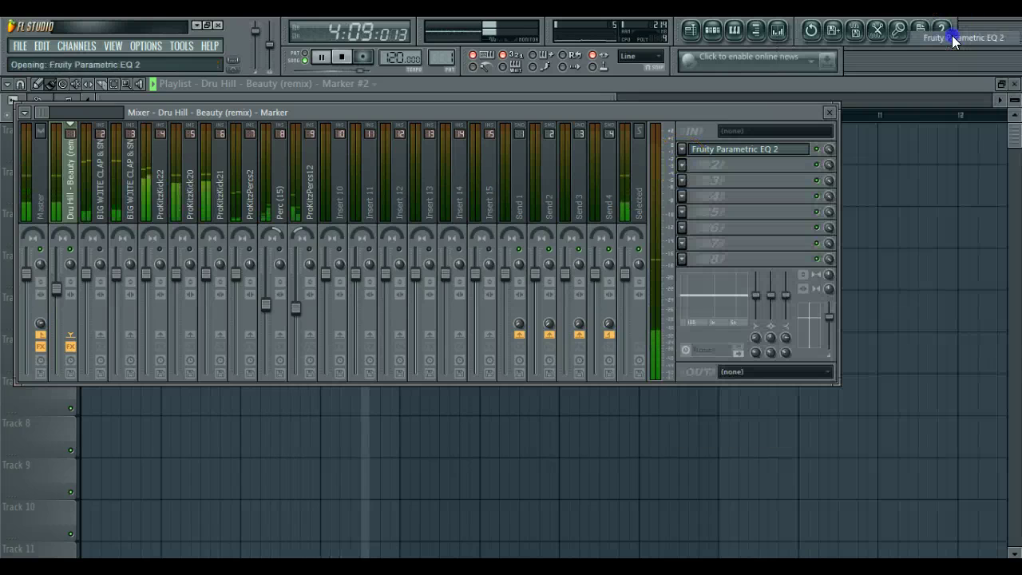
pyautogui.click(814, 155)
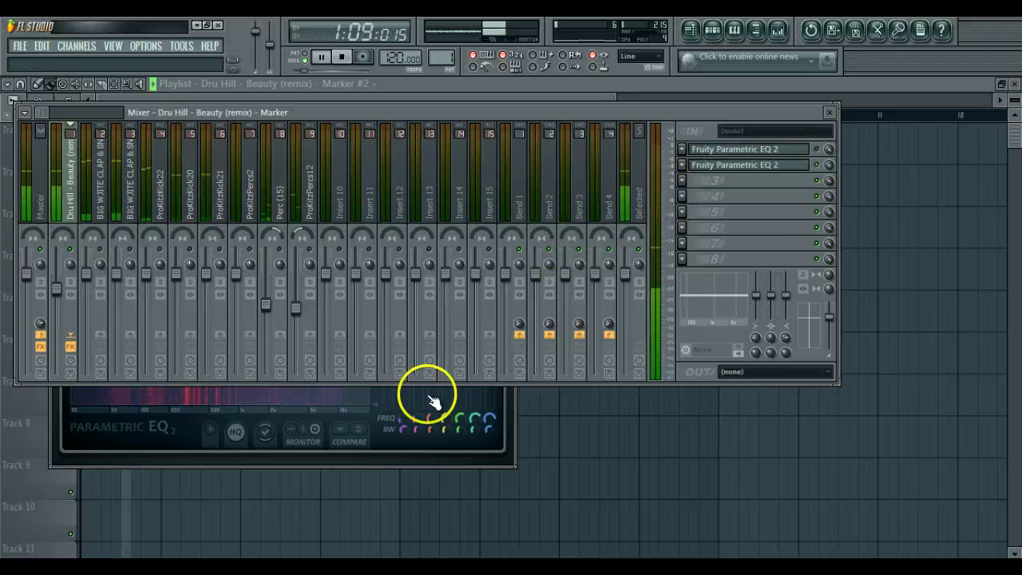
# Make band 1 of the second EQ a Steep 8 high pass and lower its cutoff to about 34 Hz.
pyautogui.click(396, 456)
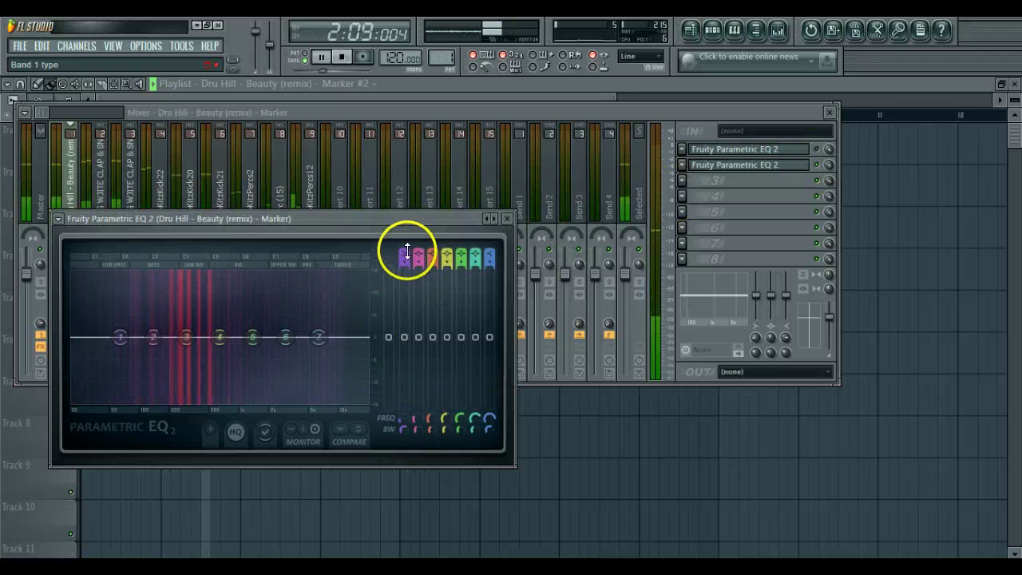
pyautogui.click(407, 256)
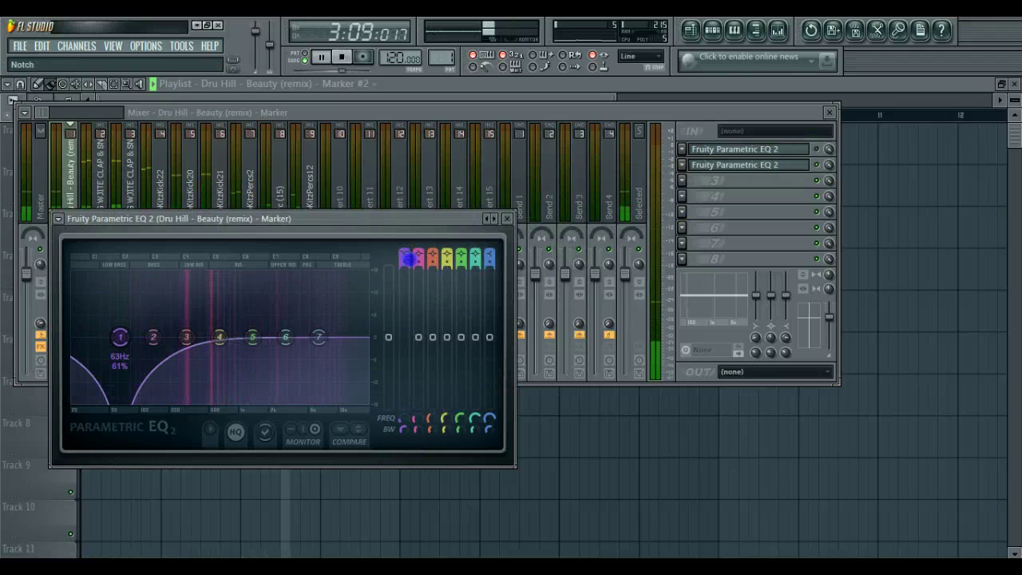
pyautogui.click(406, 255)
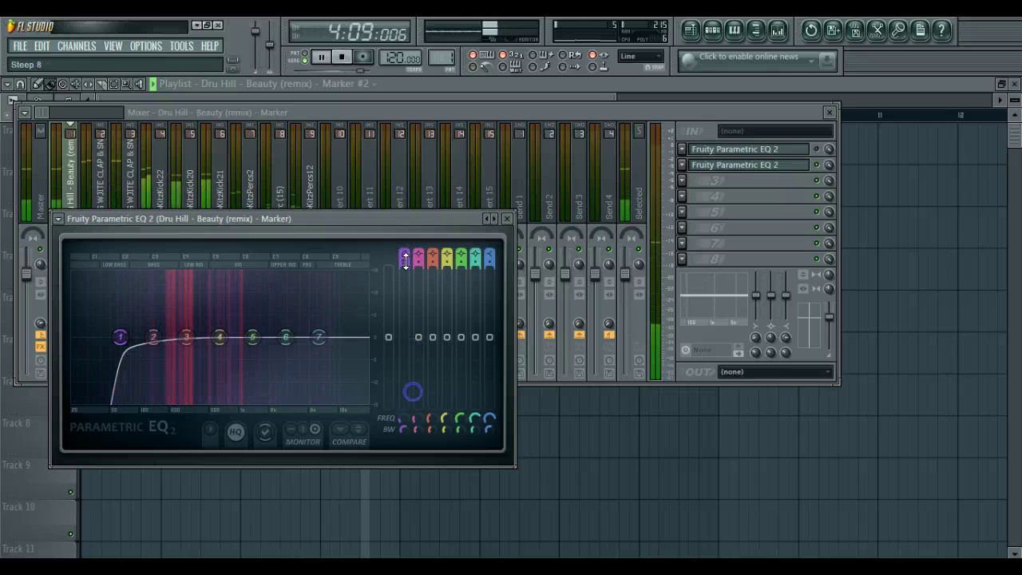
pyautogui.moveTo(120, 336); pyautogui.dragTo(80, 344)
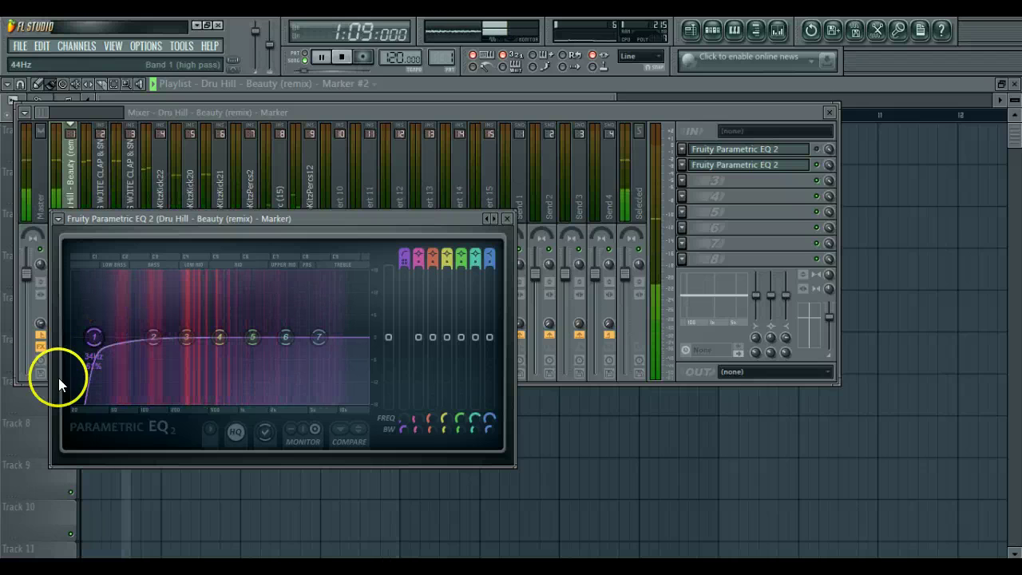
# Place the Dru Hill - Beauty (remix) - Marker #3 clip at bar 1 of Track 5.
pyautogui.click(13, 405)
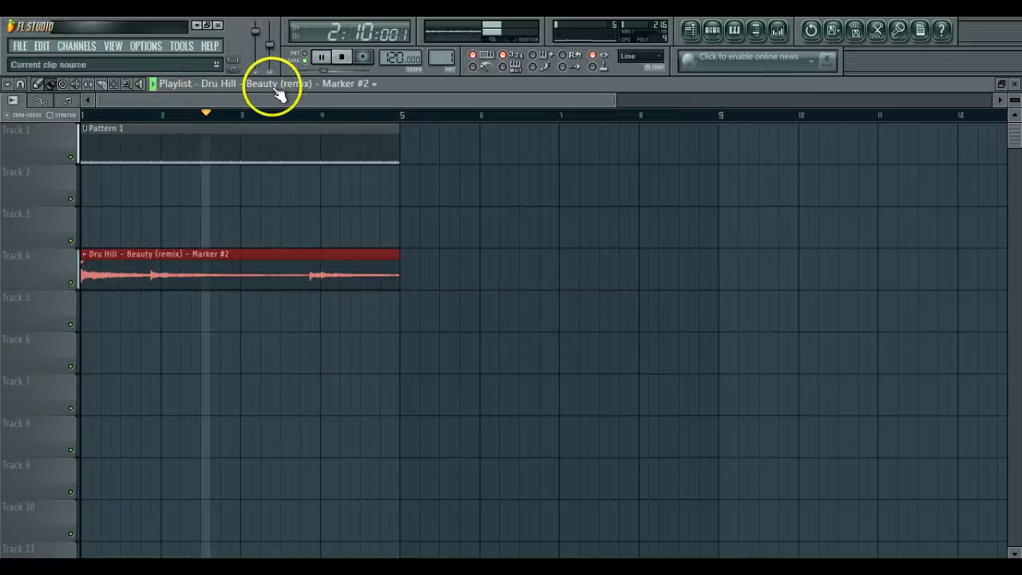
pyautogui.click(316, 84)
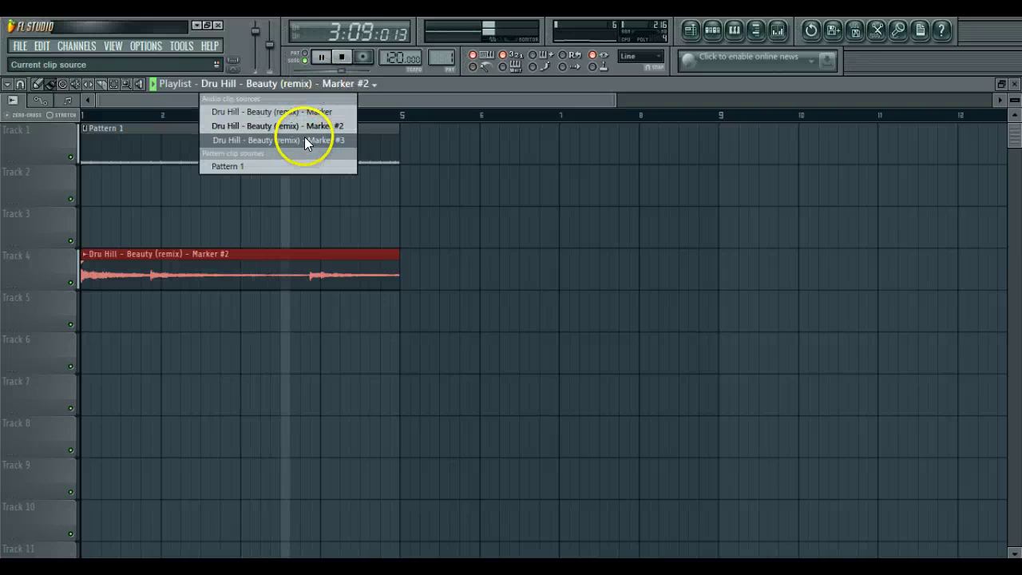
pyautogui.click(309, 126)
pyautogui.click(321, 84)
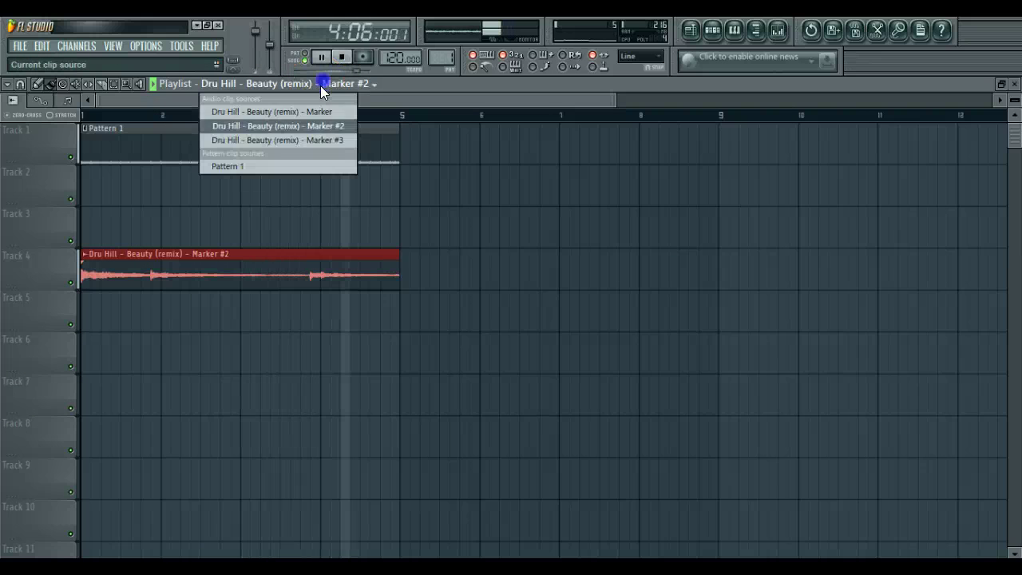
pyautogui.click(311, 141)
pyautogui.click(81, 311)
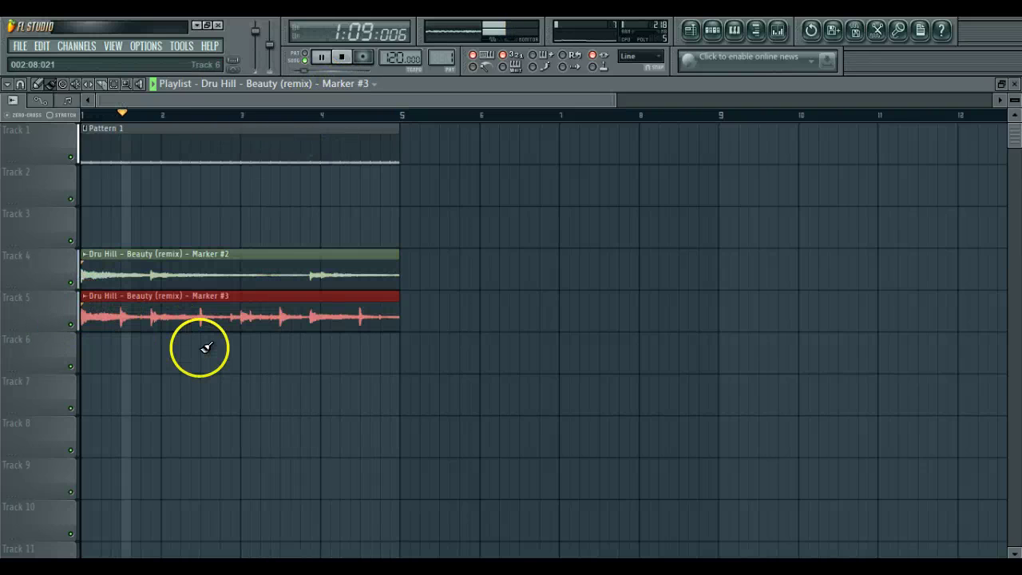
# Make band 7 of the second EQ a low pass with its cutoff pulled down beside band 3, and boost band 2 at about 91 Hz.
pyautogui.click(777, 30)
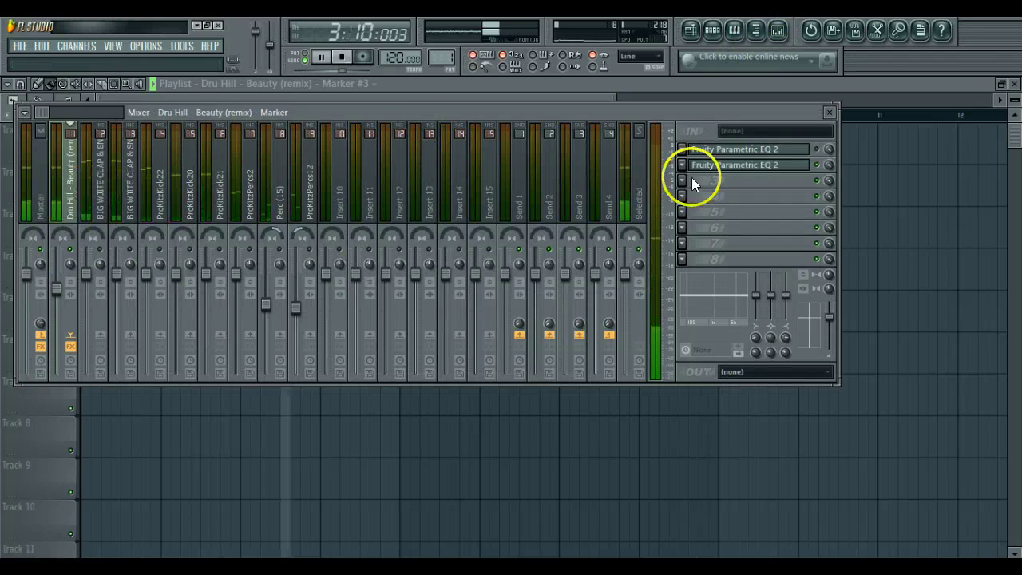
pyautogui.click(735, 170)
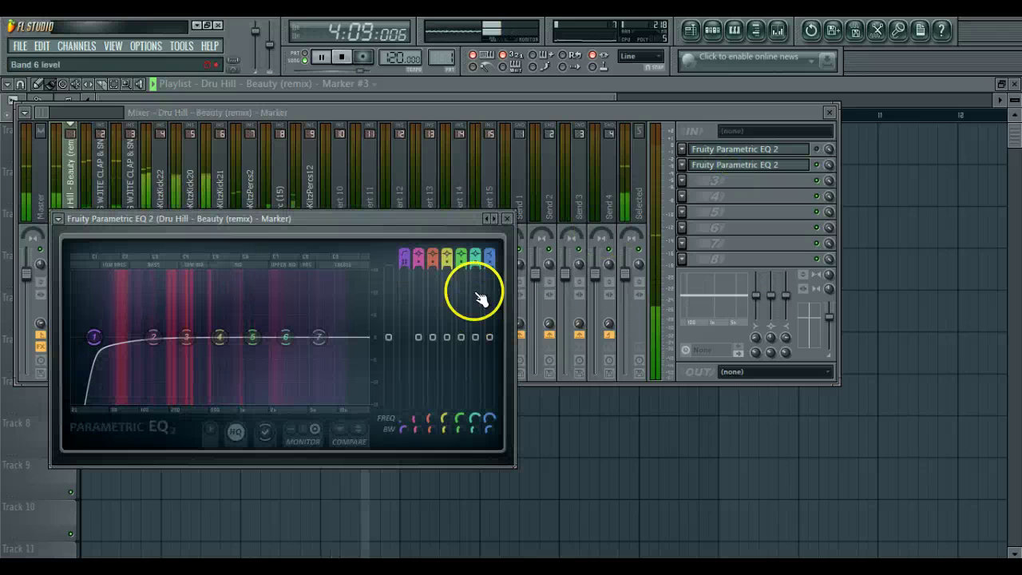
pyautogui.moveTo(493, 251); pyautogui.dragTo(495, 285)
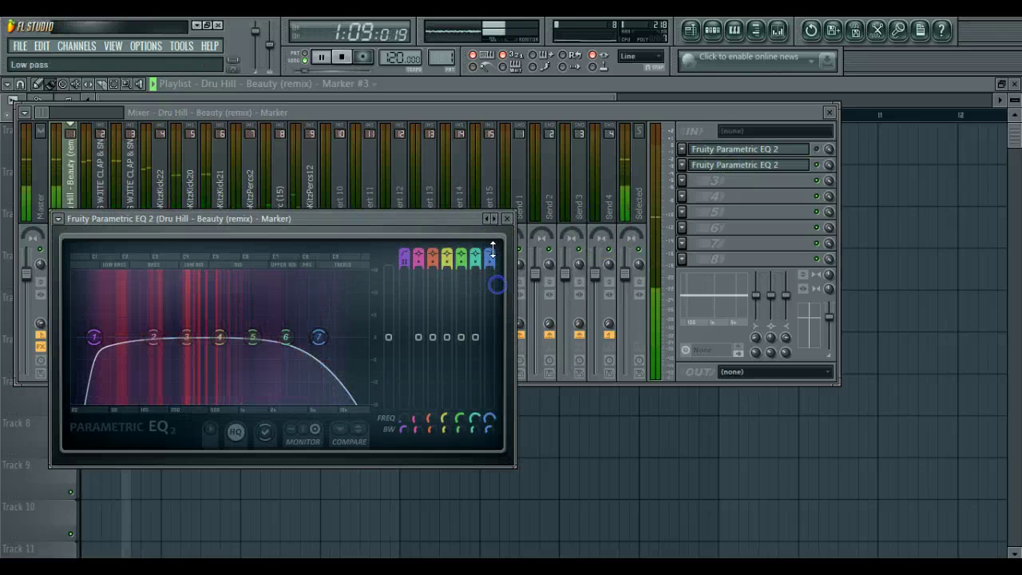
pyautogui.click(320, 340)
pyautogui.moveTo(320, 340)
pyautogui.mouseDown()
pyautogui.moveTo(138, 344)
pyautogui.moveTo(134, 293)
pyautogui.mouseUp()
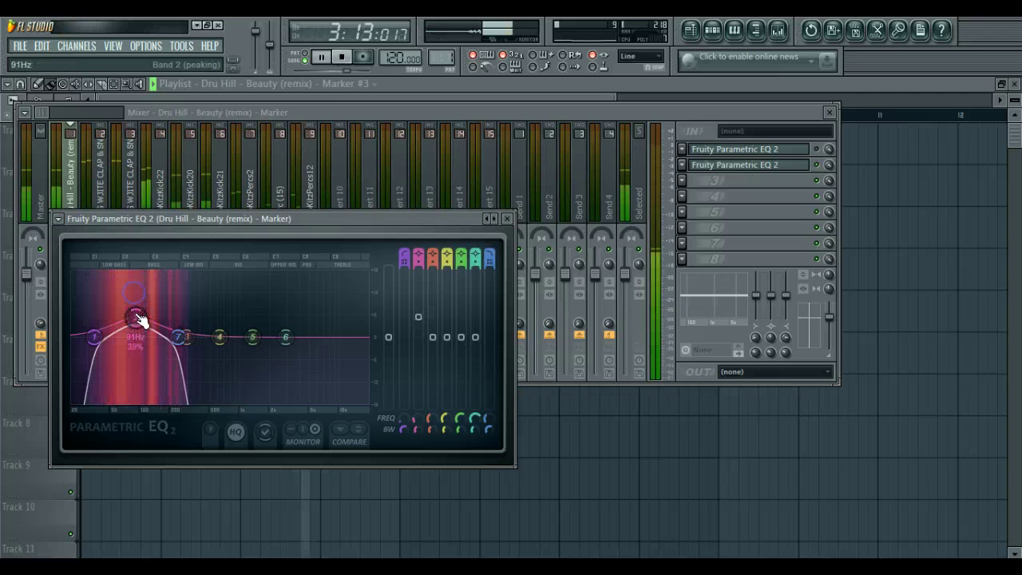
# Show the Unsorted channel group of Pattern 1 in the step sequencer.
pyautogui.click(711, 31)
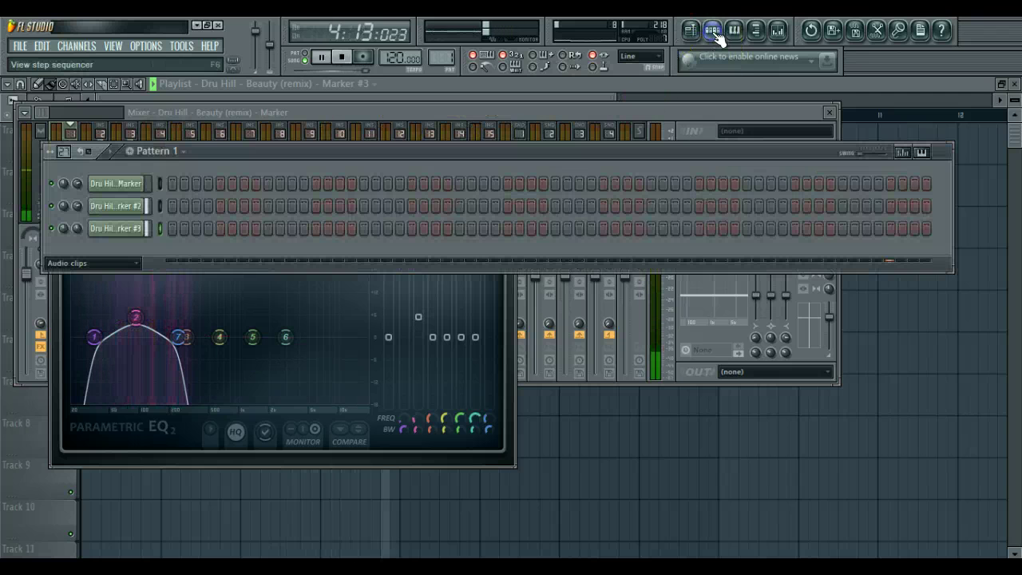
pyautogui.click(127, 266)
pyautogui.click(103, 308)
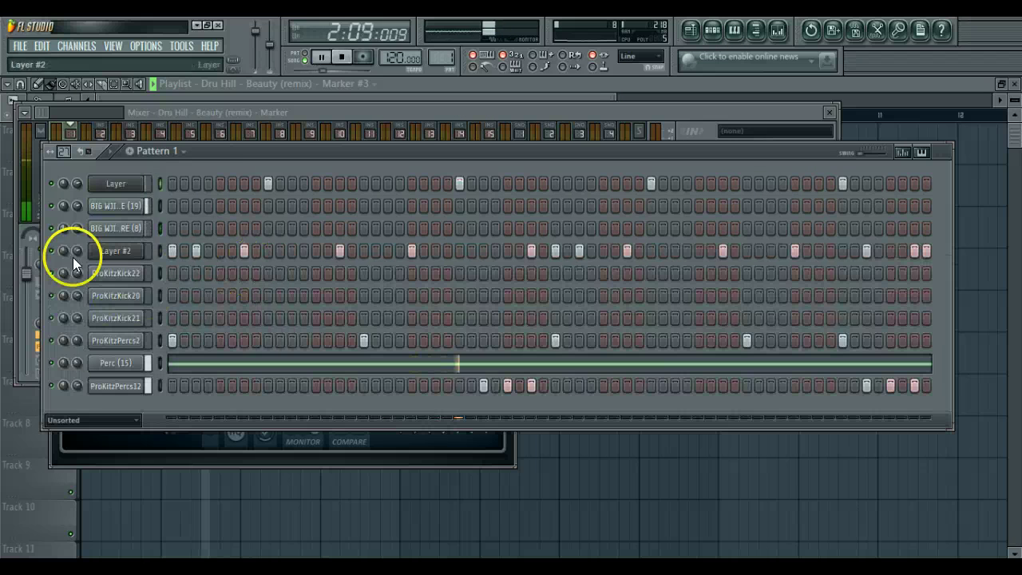
# Return to the Dru Hill sample's second EQ and nudge the boosted band 2 slightly lower in frequency.
pyautogui.click(266, 108)
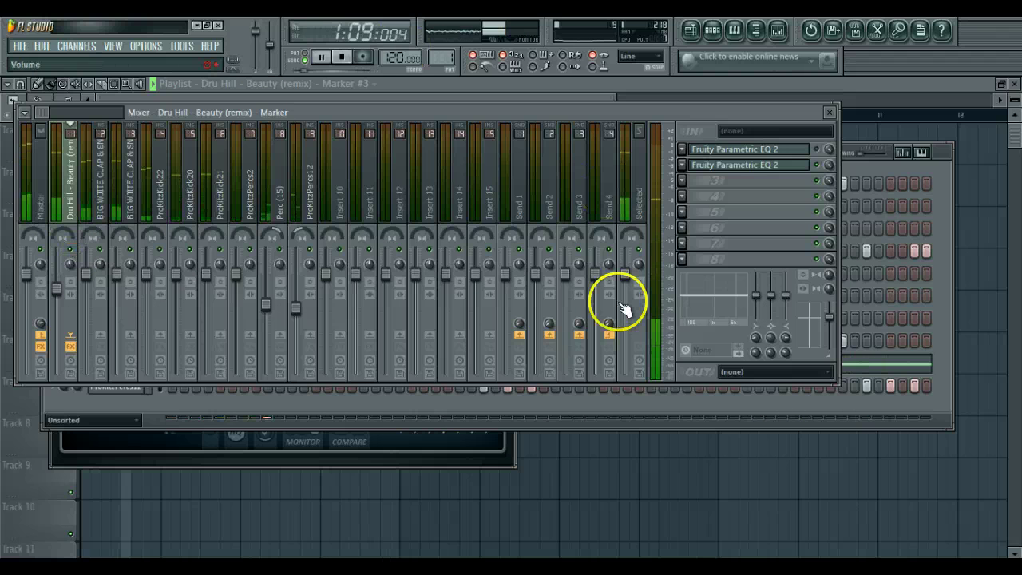
pyautogui.click(407, 454)
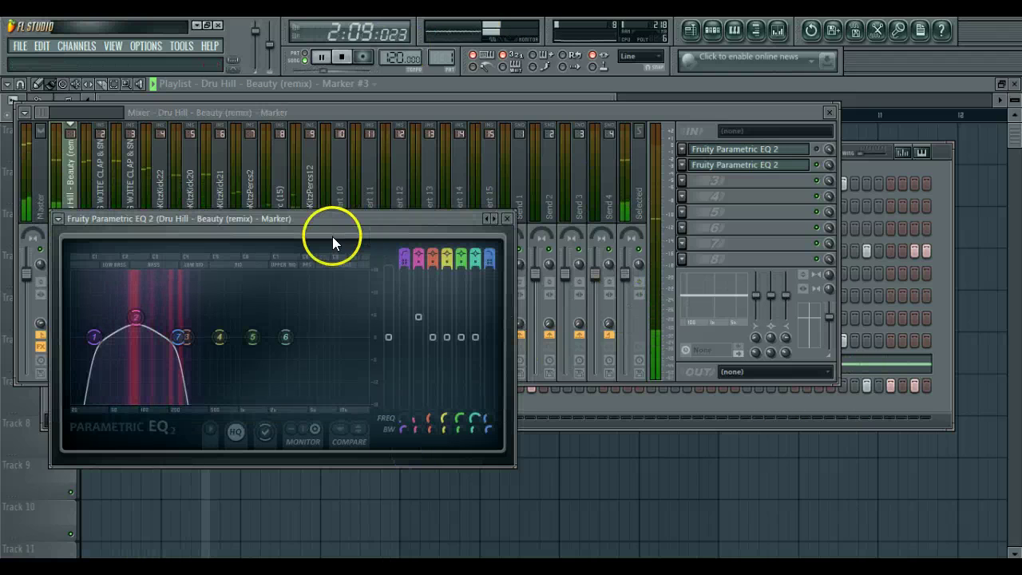
pyautogui.click(134, 317)
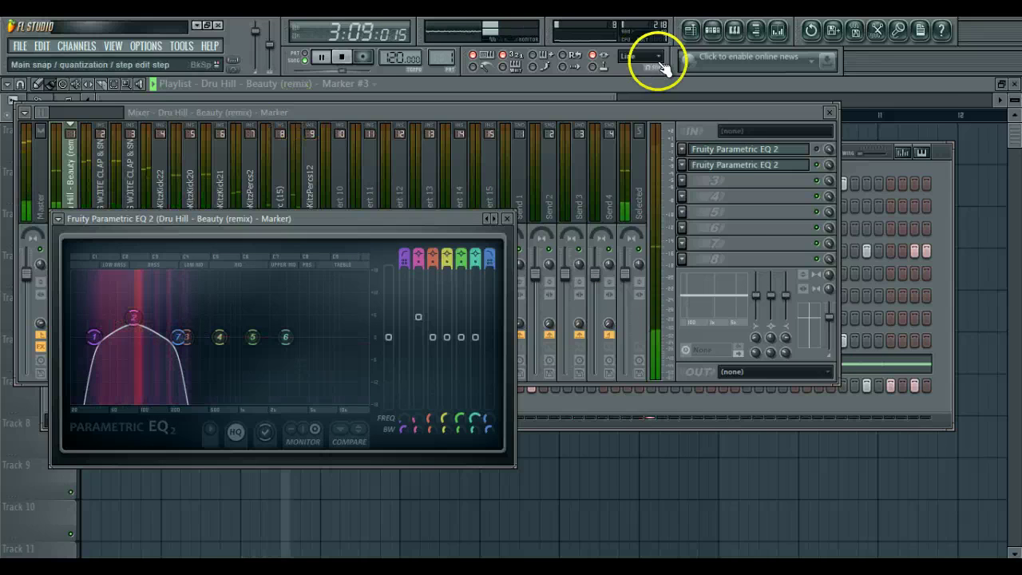
# Show the browser, expand the 808's folder of the 1017 BRICKSQUAD Drum Kit and load 808 (10) into a new channel.
pyautogui.click(755, 30)
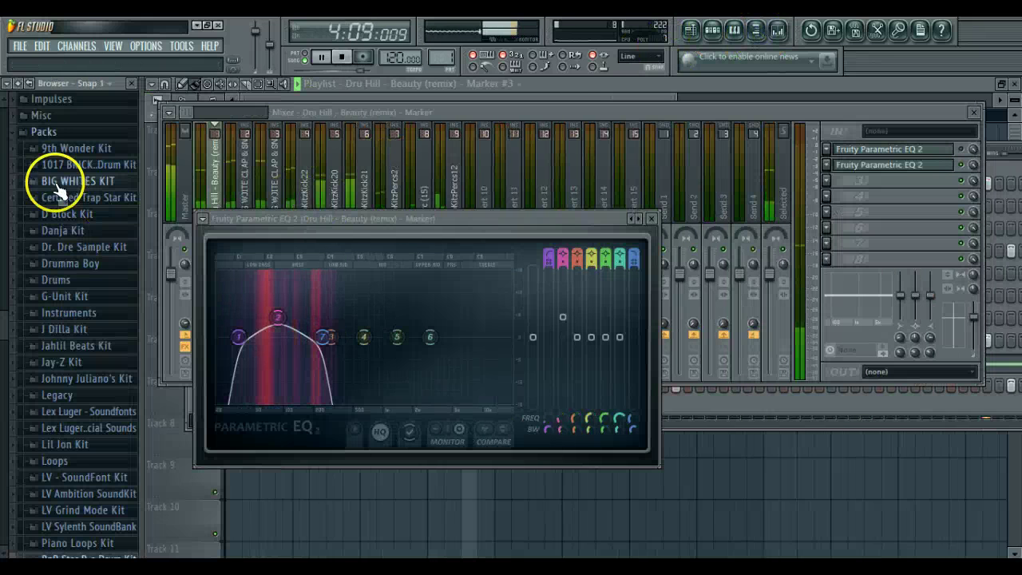
pyautogui.click(100, 170)
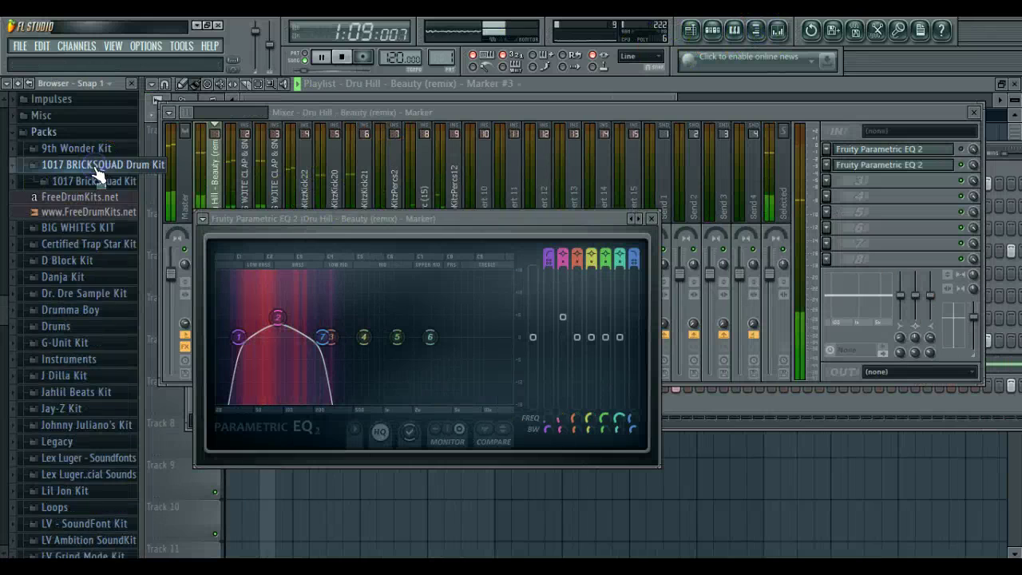
pyautogui.click(101, 182)
pyautogui.click(102, 182)
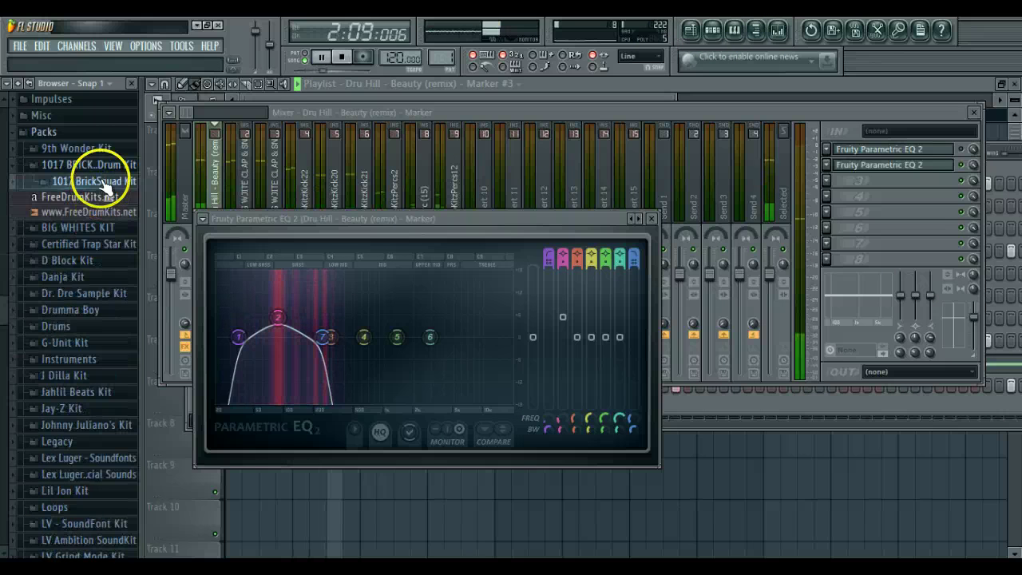
pyautogui.click(102, 182)
pyautogui.click(104, 199)
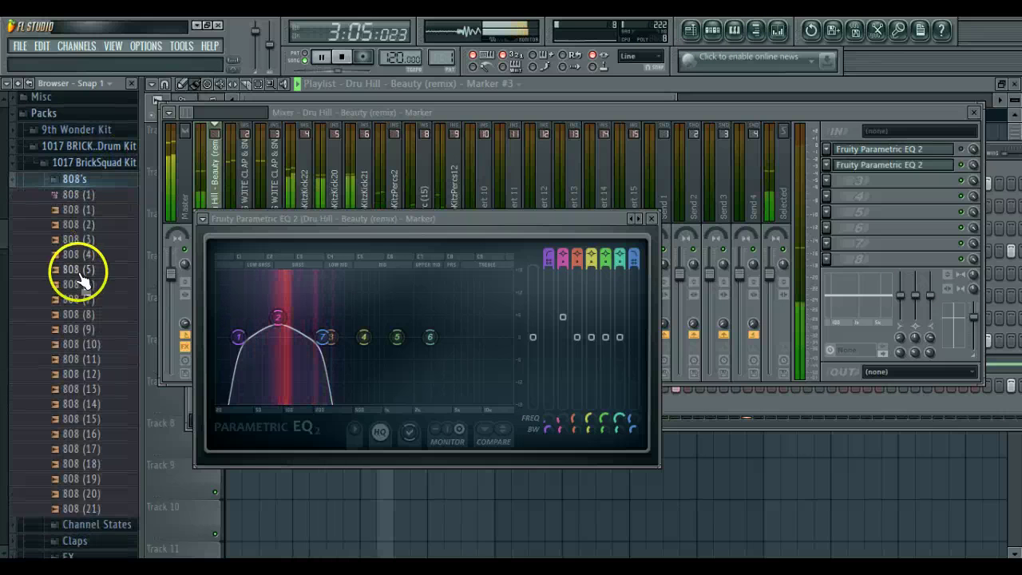
pyautogui.rightClick(117, 346)
pyautogui.click(131, 360)
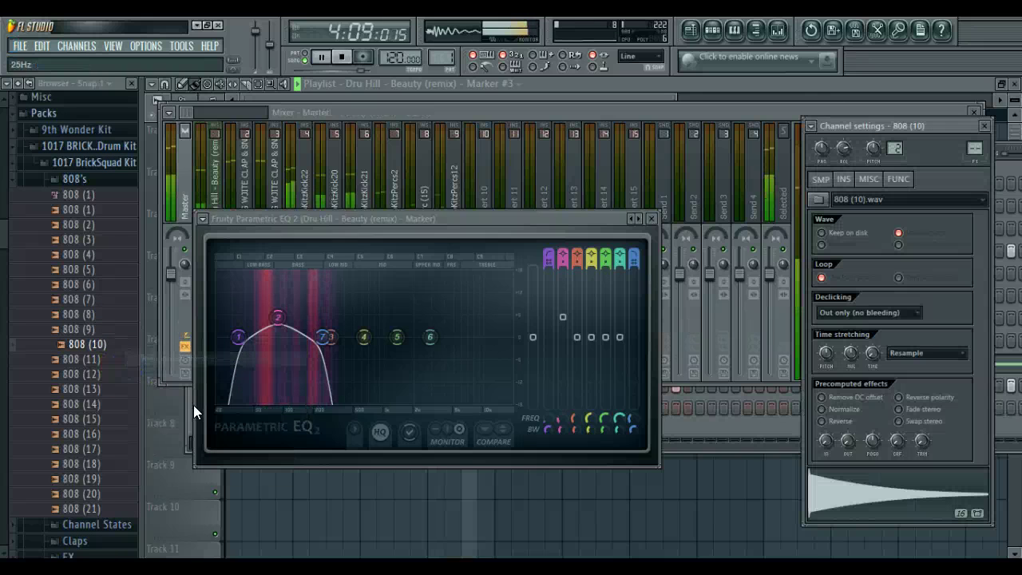
# Move the 808 (10) channel up in Pattern 1 to directly above Layer #2, and show the Unsorted channel group again.
pyautogui.click(192, 416)
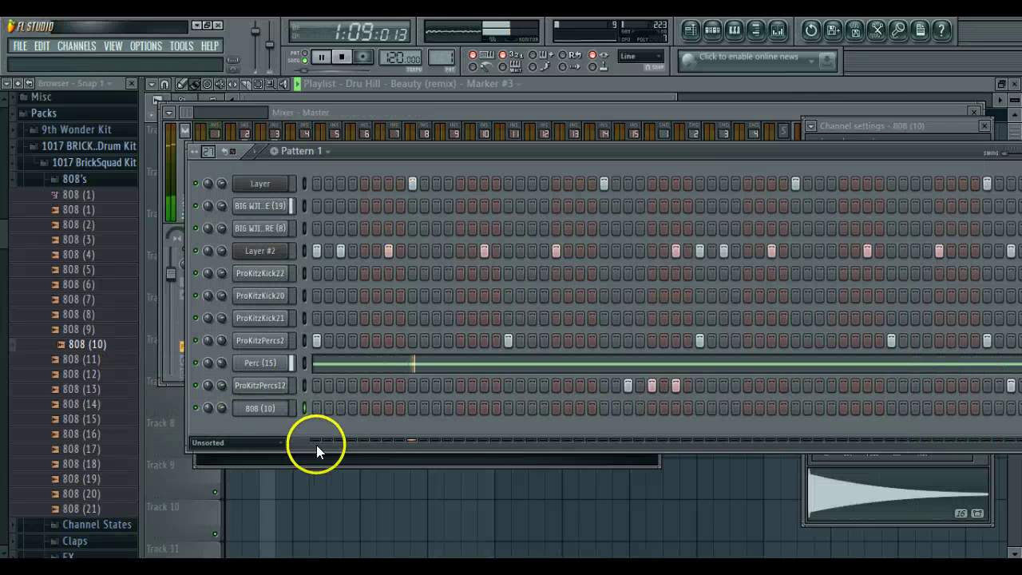
pyautogui.hotkey('alt', 'Up')
pyautogui.hotkey('alt', 'Up')
pyautogui.hotkey('alt', 'Up')
pyautogui.hotkey('alt', 'Up')
pyautogui.hotkey('alt', 'Up')
pyautogui.hotkey('alt', 'Up')
pyautogui.hotkey('alt', 'Up')
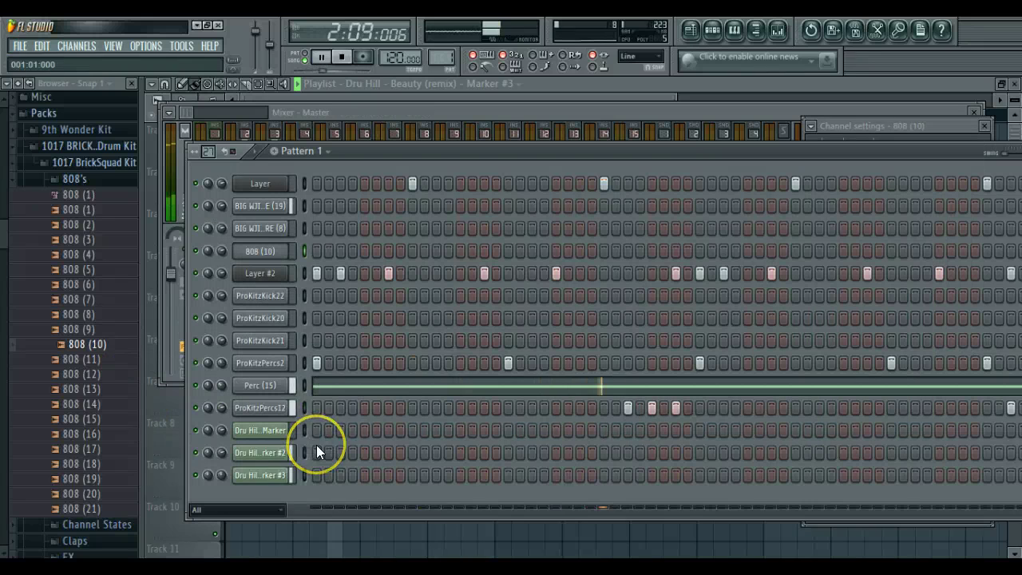
pyautogui.click(267, 509)
pyautogui.click(264, 540)
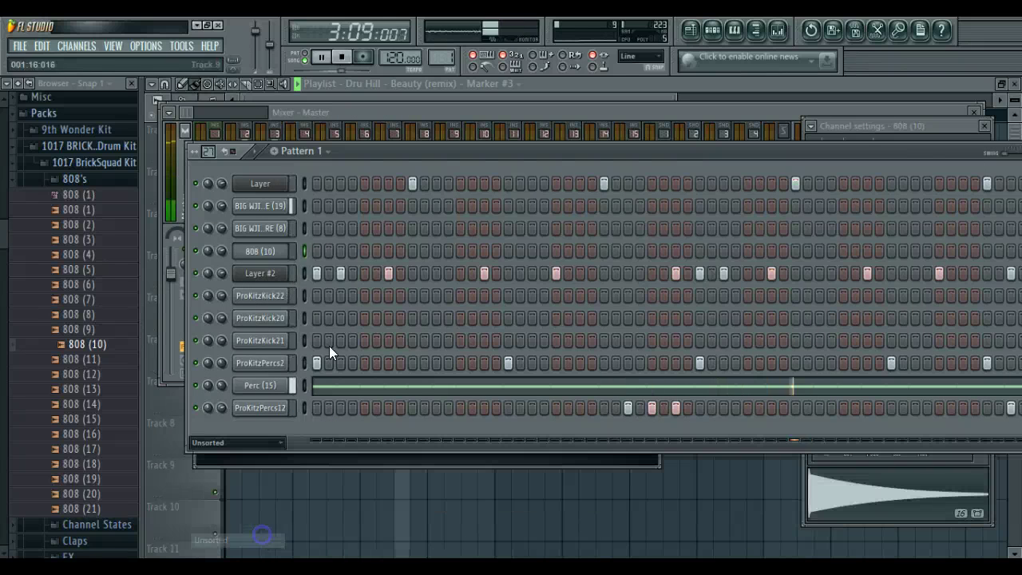
# Assign the 808 (10) channel to a free mixer track and move that track to insert 7, between ProKitzKick21 and ProKitzPercs2.
pyautogui.click(810, 128)
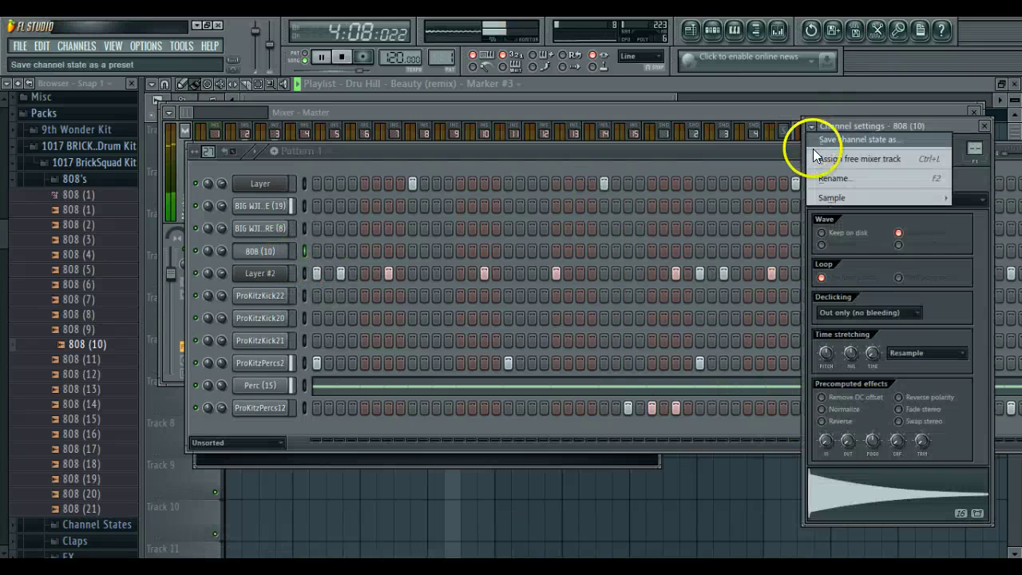
pyautogui.click(814, 154)
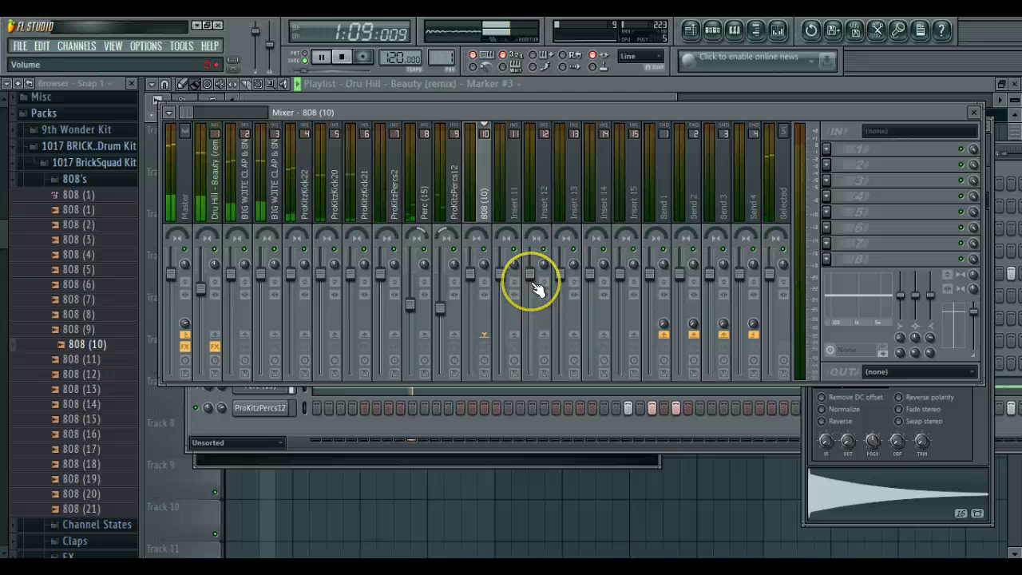
pyautogui.hotkey('alt', 'Left')
pyautogui.hotkey('alt', 'Left')
pyautogui.hotkey('alt', 'Left')
pyautogui.hotkey('alt', 'Left')
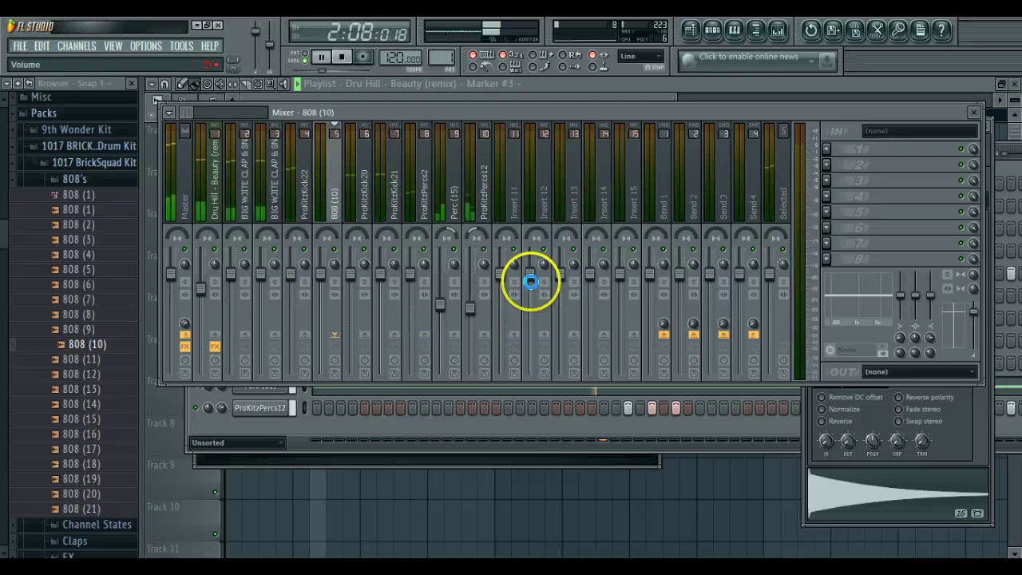
pyautogui.hotkey('alt', 'Right')
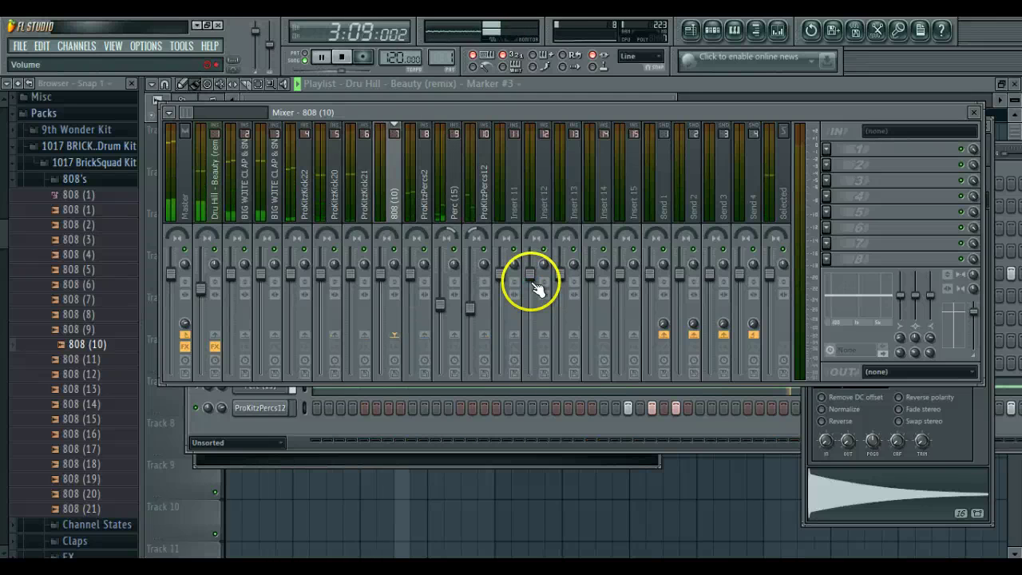
# Check the Master and Dru Hill sample tracks in the mixer, and bring the playlist to the front.
pyautogui.click(309, 432)
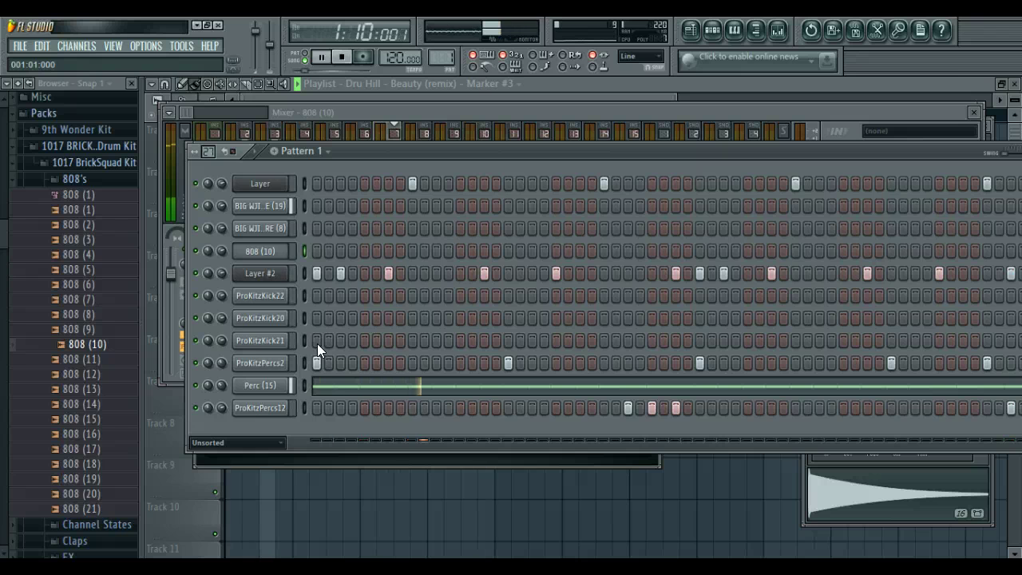
pyautogui.click(159, 394)
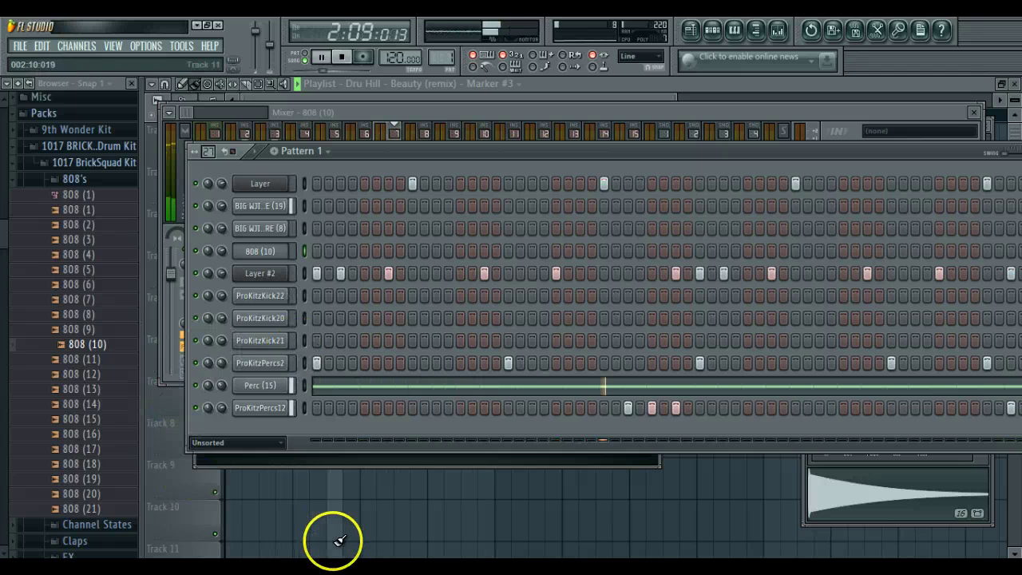
pyautogui.click(178, 192)
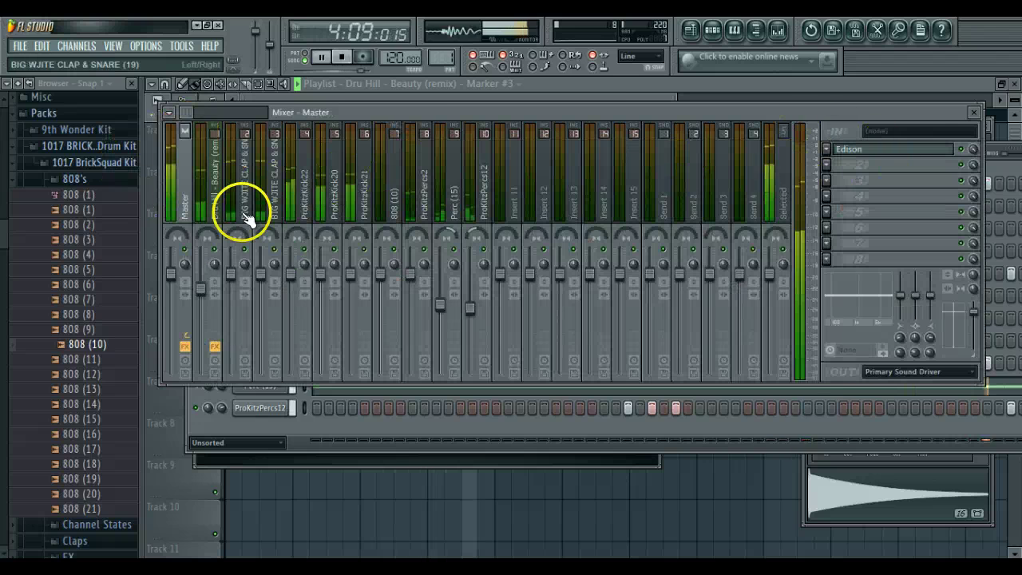
pyautogui.click(220, 206)
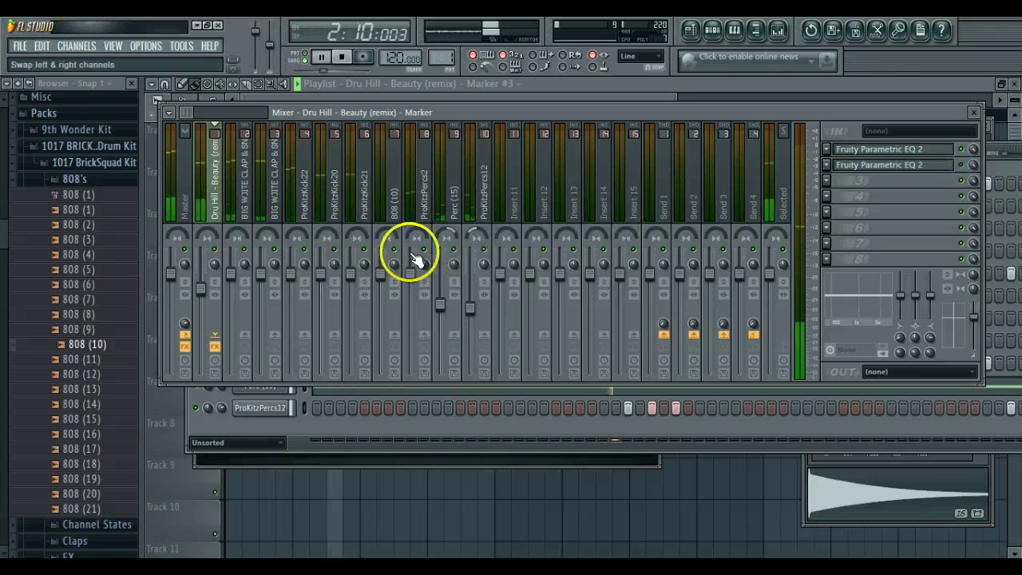
pyautogui.click(162, 411)
pyautogui.click(541, 187)
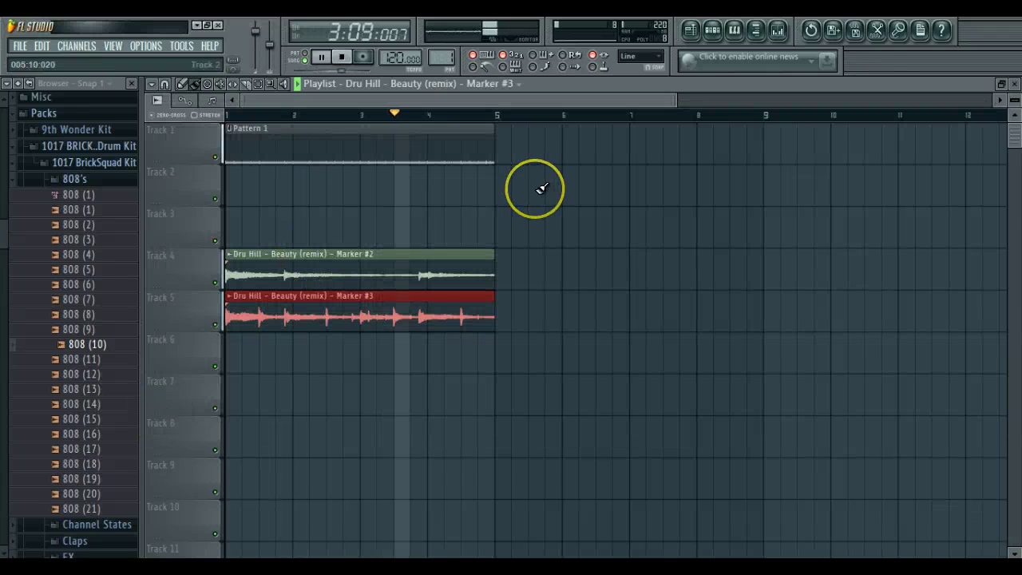